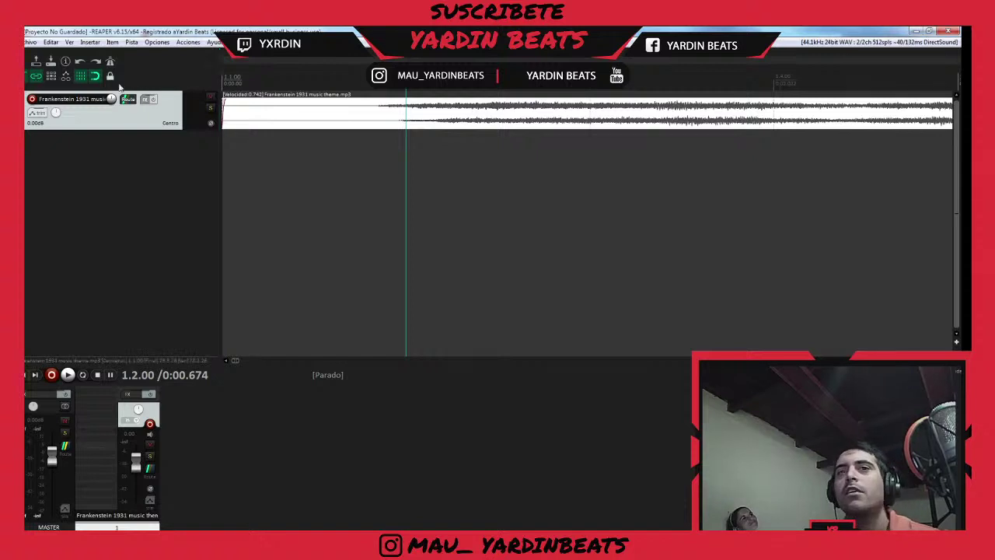
- Split the audio clip at about 0:00.533, delete the opening piece, and move the rest to the project start
key(s)
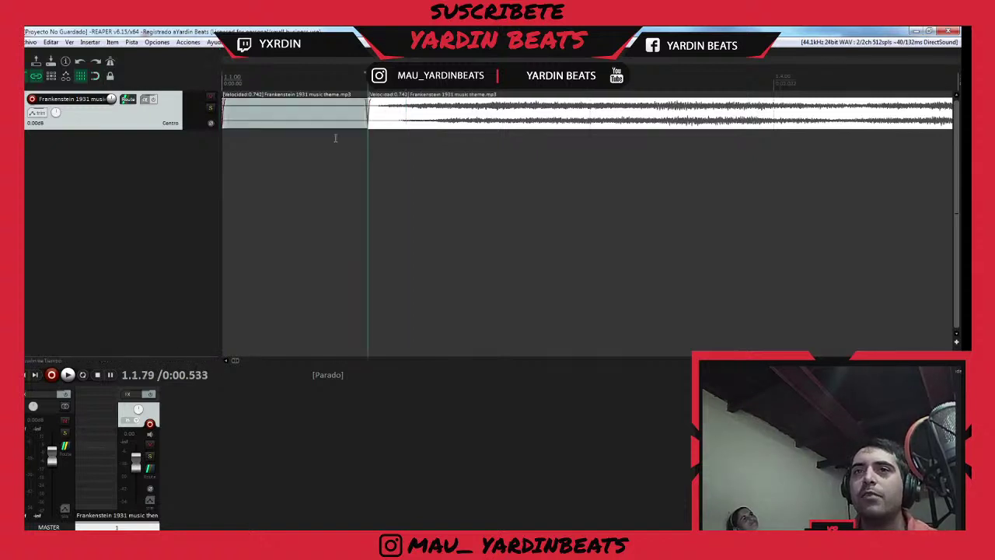
click(334, 120)
key(Delete)
scroll(333, 121, down, 8)
click(333, 121)
drag(332, 120, 328, 124)
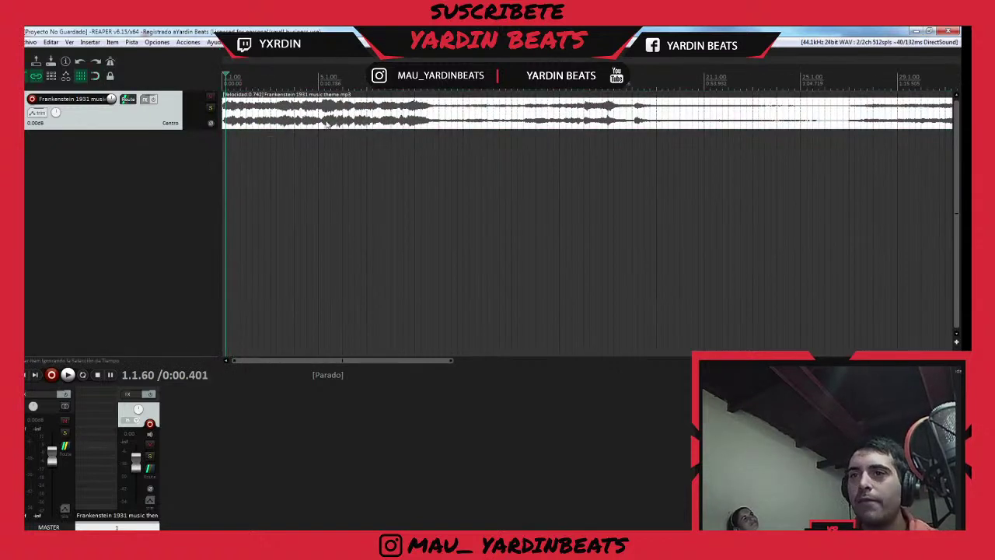
- Split the clip in the quiet passage at about 0:23 and delete everything before the cut
click(439, 123)
scroll(440, 123, up, 4)
click(554, 118)
scroll(576, 128, up, 2)
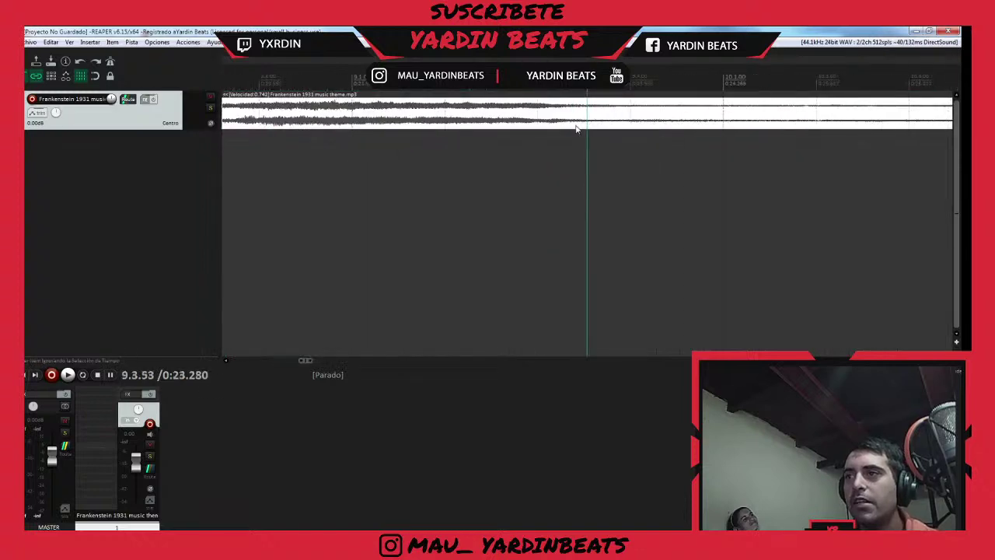
key(s)
click(503, 123)
scroll(488, 122, down, 5)
key(Delete)
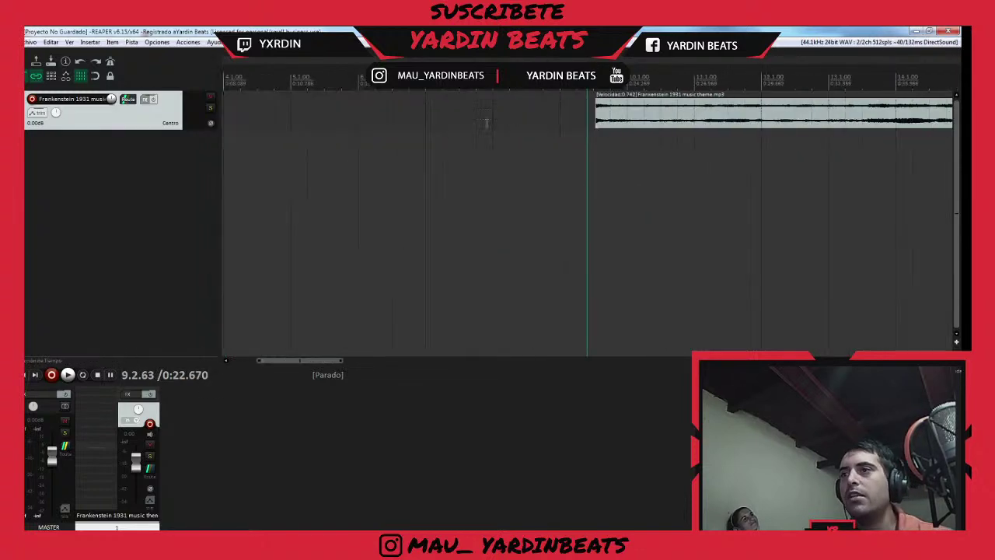
- Move the remaining clip to the start of the first track
scroll(483, 121, down, 4)
drag(482, 121, 145, 136)
drag(262, 154, 250, 108)
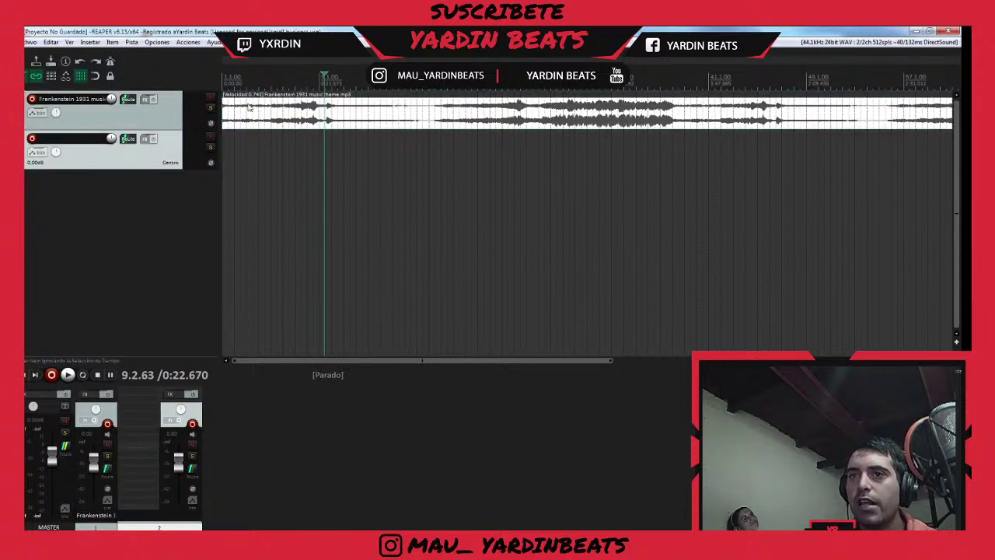
- Split the clip at about 0:25.066 and move the later part to the second track at bar 21
click(328, 117)
click(336, 115)
key(s)
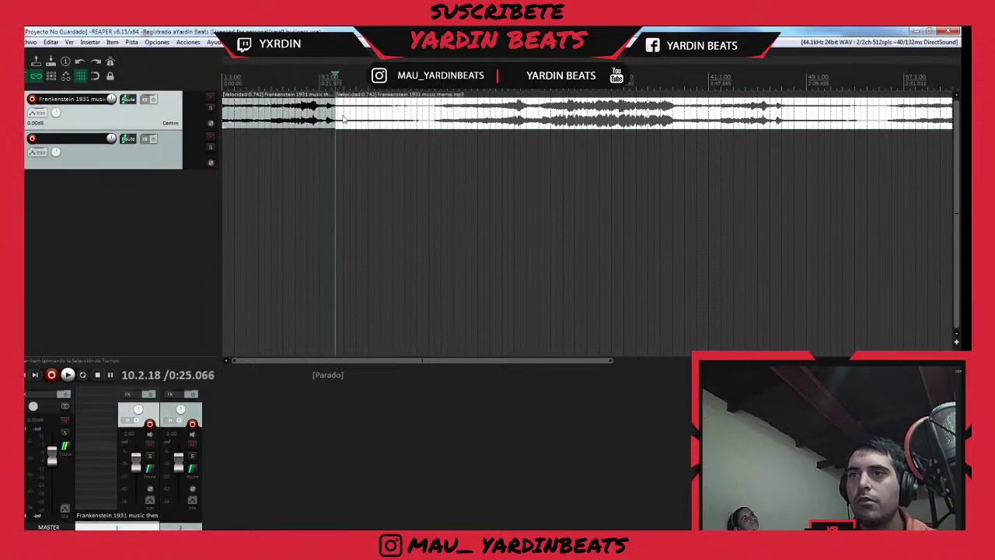
drag(367, 117, 497, 153)
- Play the first track's clip from the project start
double_click(227, 124)
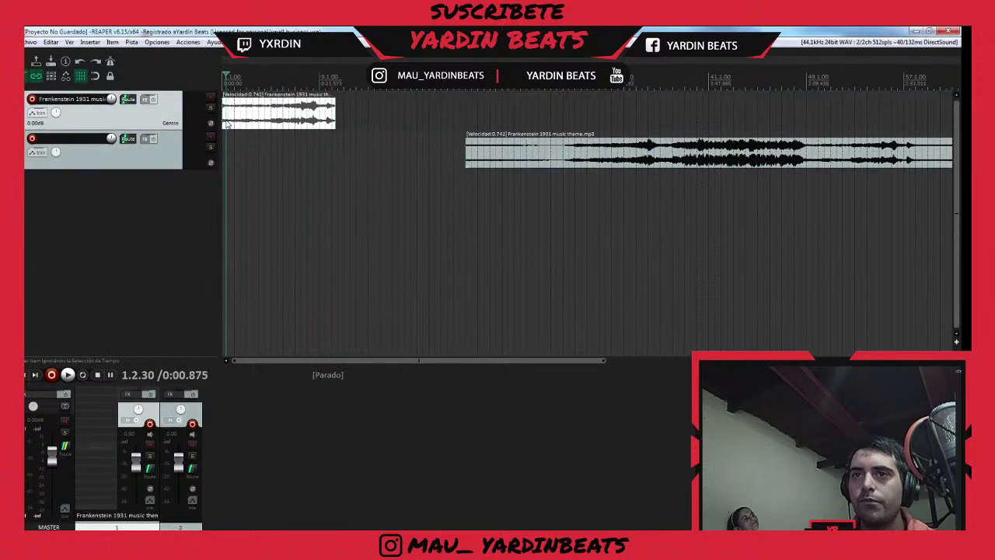
click(224, 123)
key(space)
scroll(332, 142, up, 5)
scroll(331, 143, down, 5)
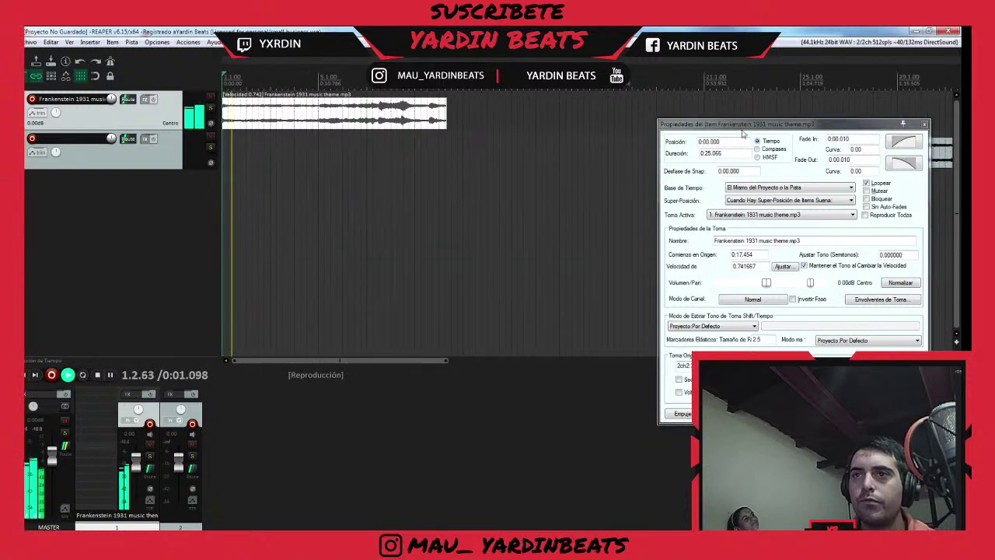
key(Escape)
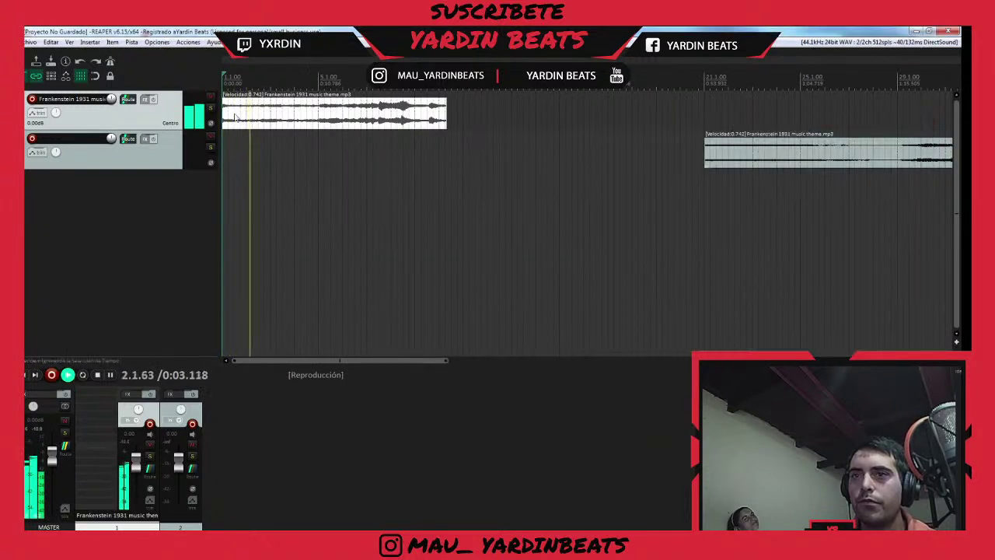
- Turn on the metronome and leave snapping off
click(95, 80)
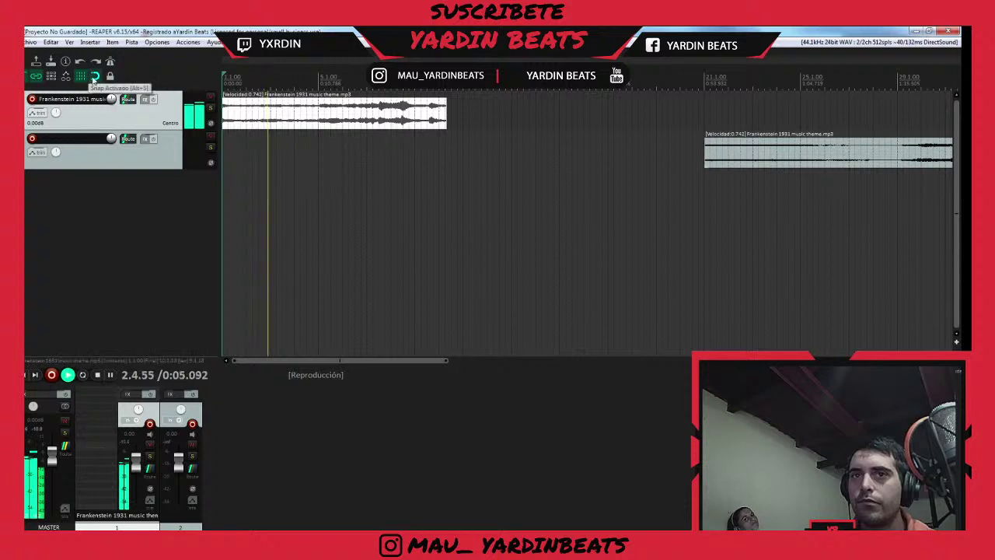
click(95, 76)
click(110, 62)
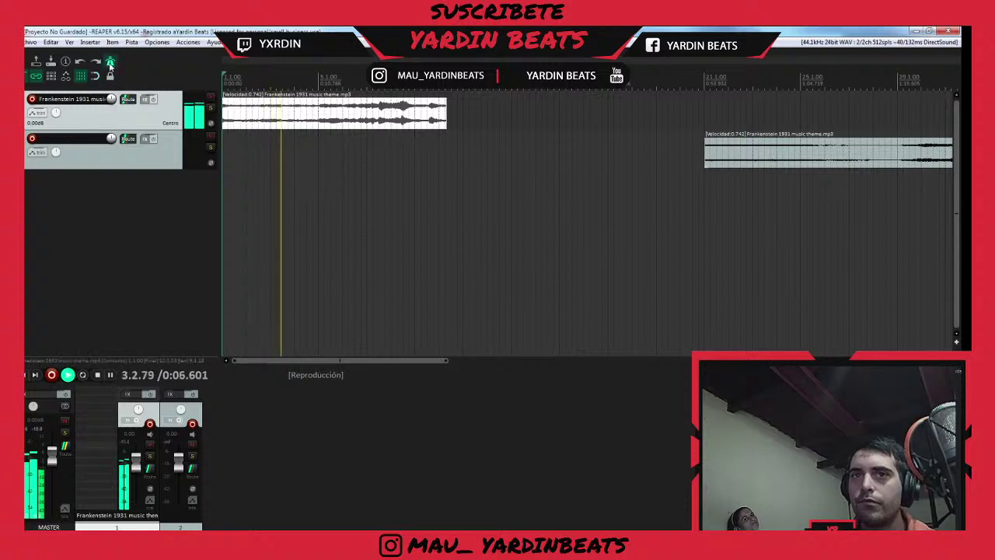
- Stop playback and split the first track's clip at about 0:10.950 and 0:13.562 to isolate a short section
drag(326, 121, 320, 116)
click(320, 117)
scroll(321, 116, up, 4)
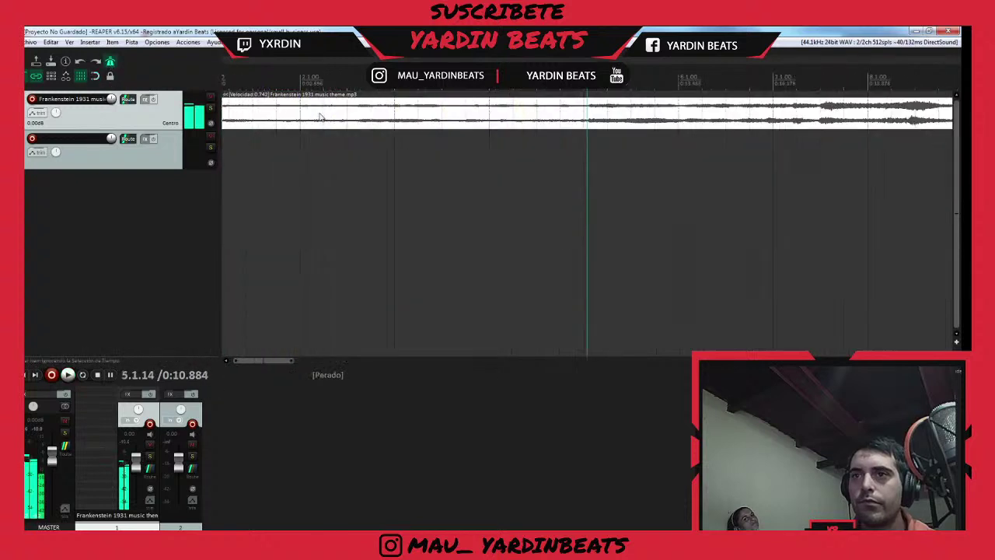
key(space)
click(591, 118)
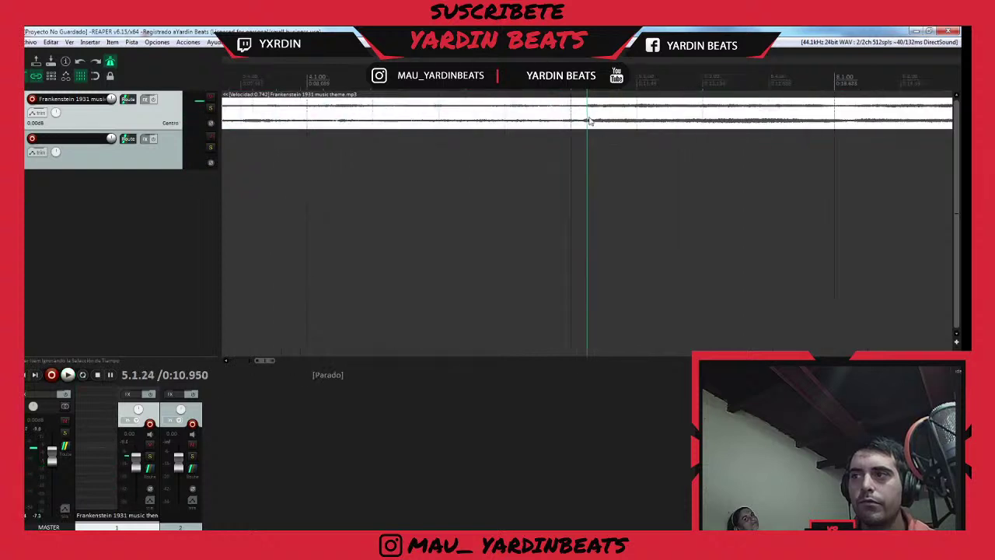
key(s)
click(768, 121)
key(s)
- Move the part before the cuts to a new third track and the short isolated section to the project start
scroll(769, 121, down, 5)
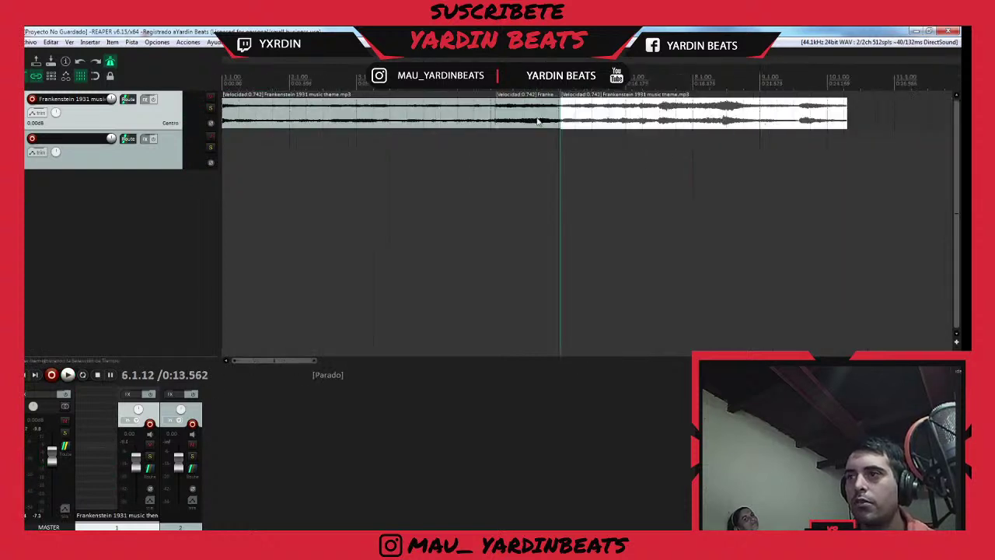
drag(441, 116, 665, 189)
drag(515, 118, 184, 132)
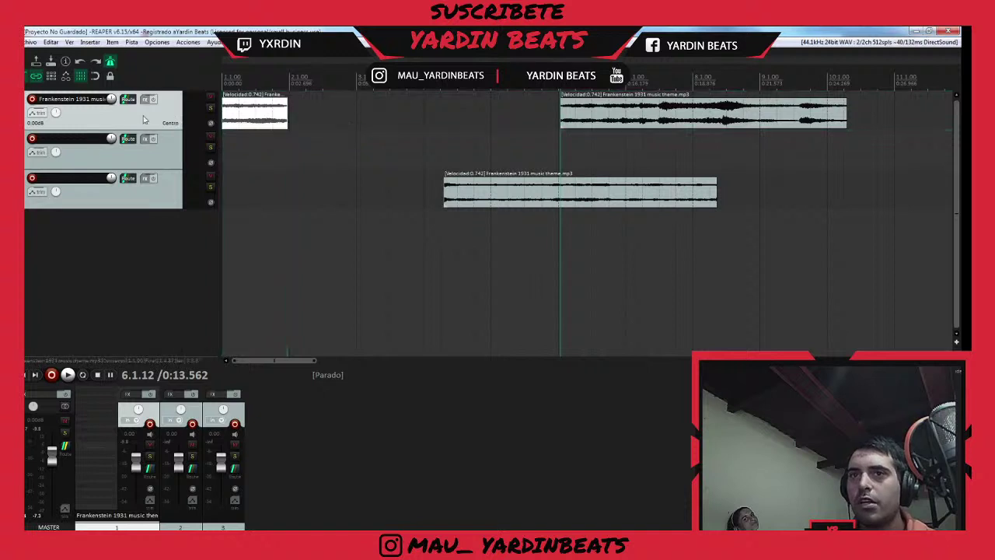
- Search the plugins for HALF and insert the Cableguys HalfTime effect on the first track
click(145, 99)
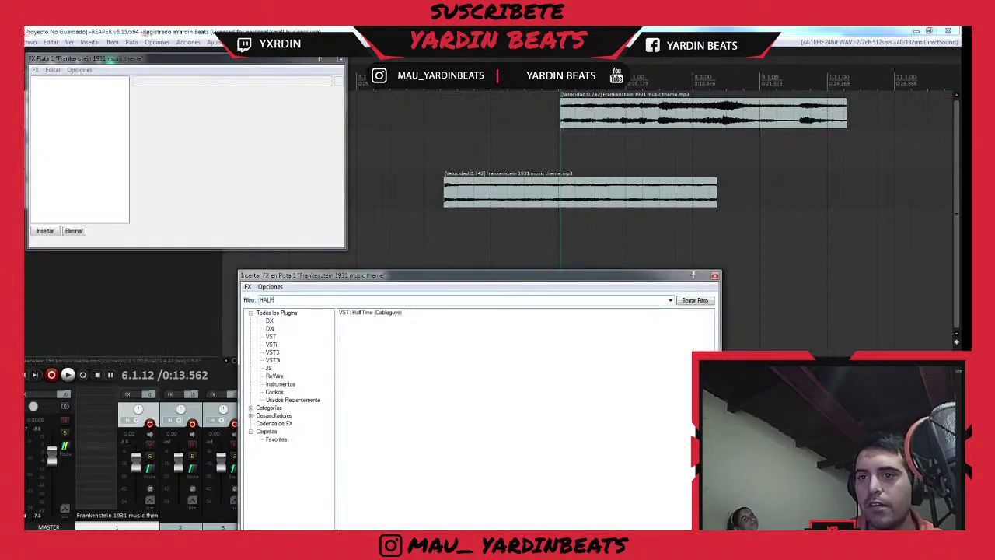
double_click(388, 315)
click(491, 197)
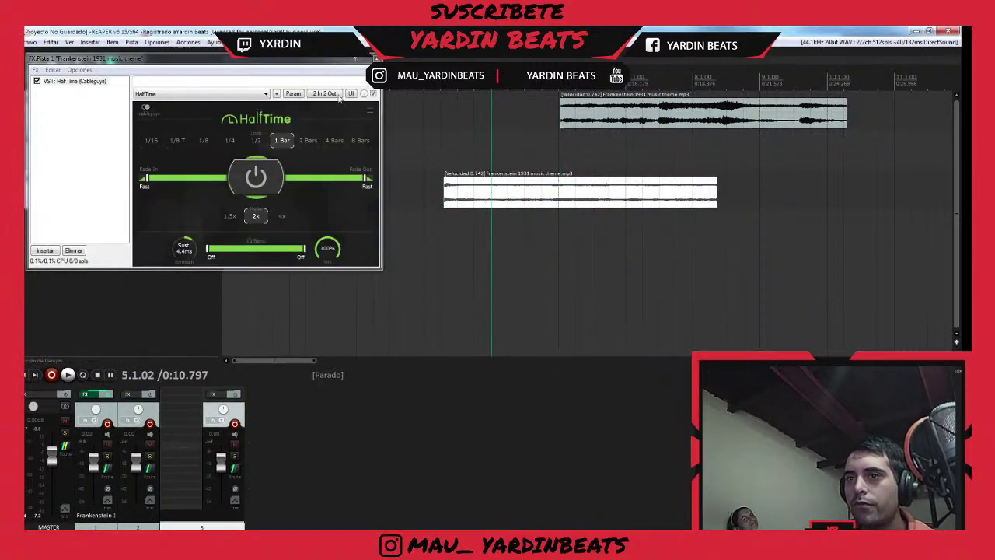
click(377, 59)
- Play the short section from the project start to hear it with the HalfTime effect
click(227, 116)
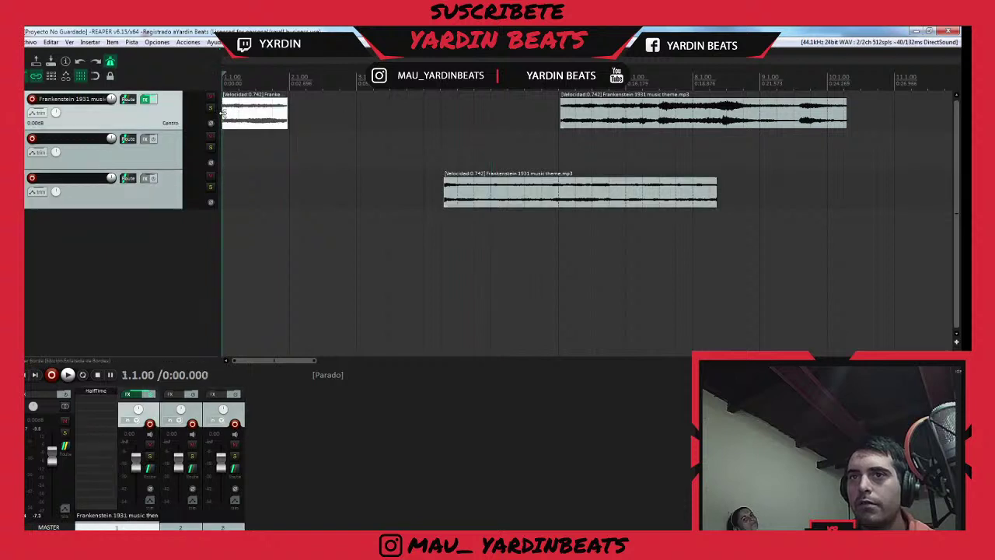
key(space)
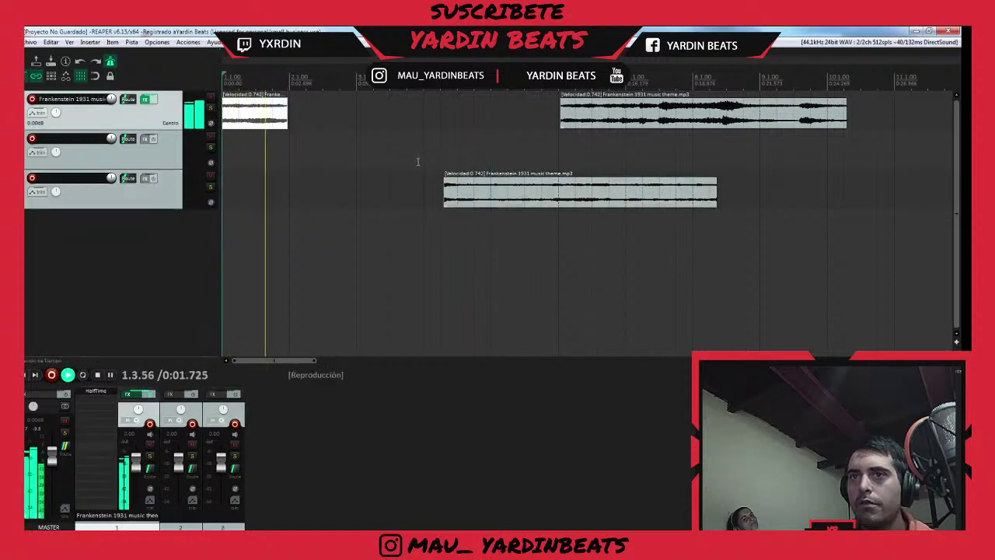
key(space)
- Copy the short section to bar 2 with snapping on, and extend the first section's end to meet the copy
drag(262, 113, 311, 115)
click(282, 116)
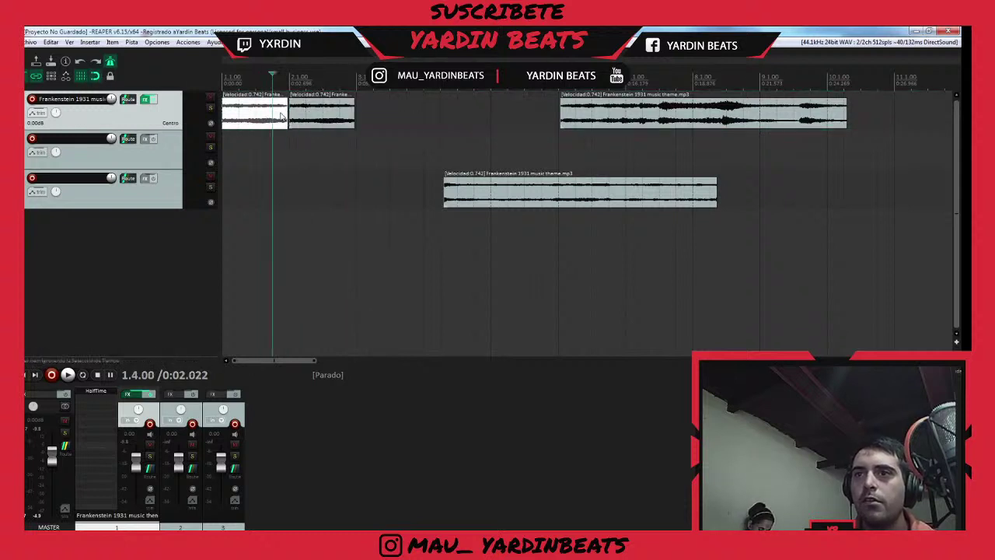
scroll(295, 117, up, 4)
drag(403, 115, 410, 115)
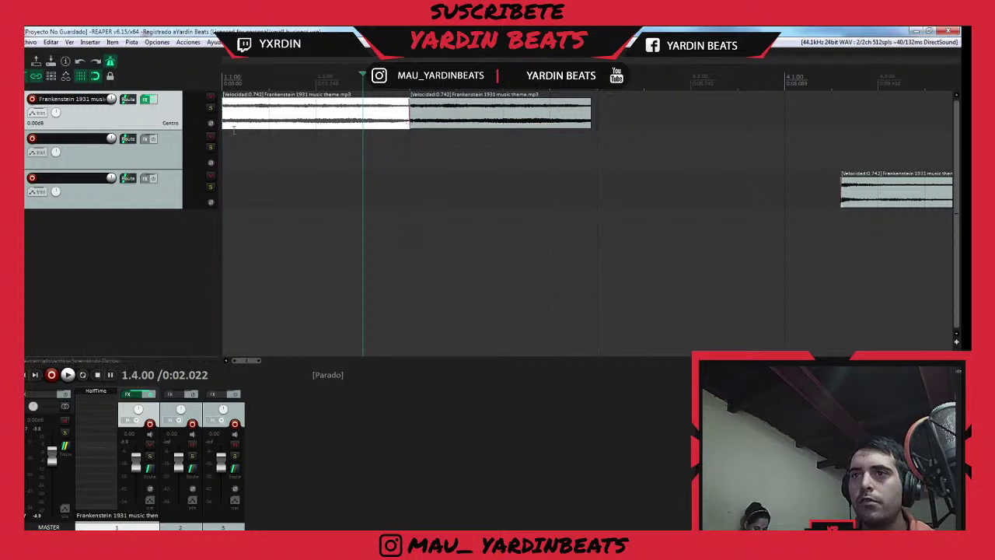
- Play the two consecutive sections from the project start
key(Home)
key(space)
scroll(460, 117, down, 2)
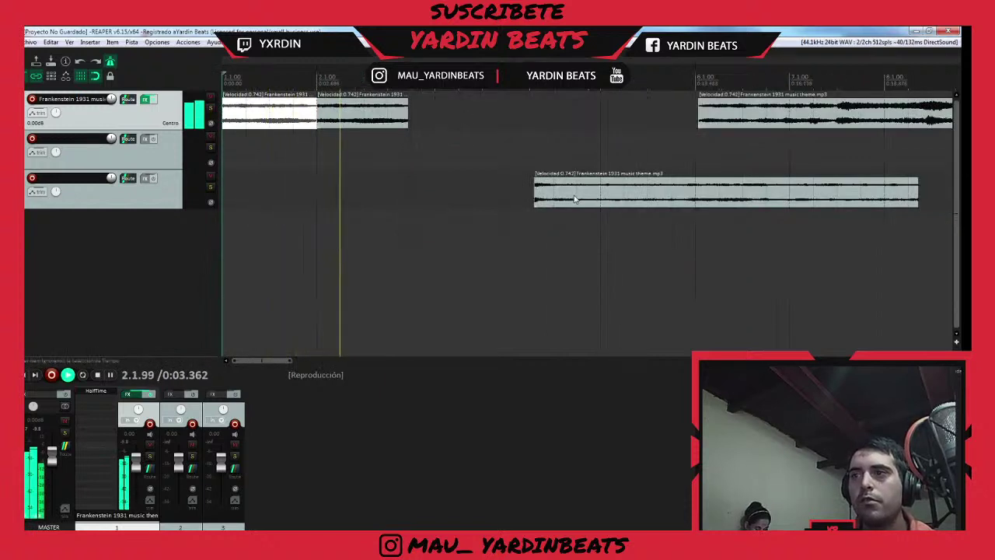
- Move the third track's clip to bar 3 of the first track and split it at beats 2, 3 and 4
drag(571, 193, 426, 121)
key(space)
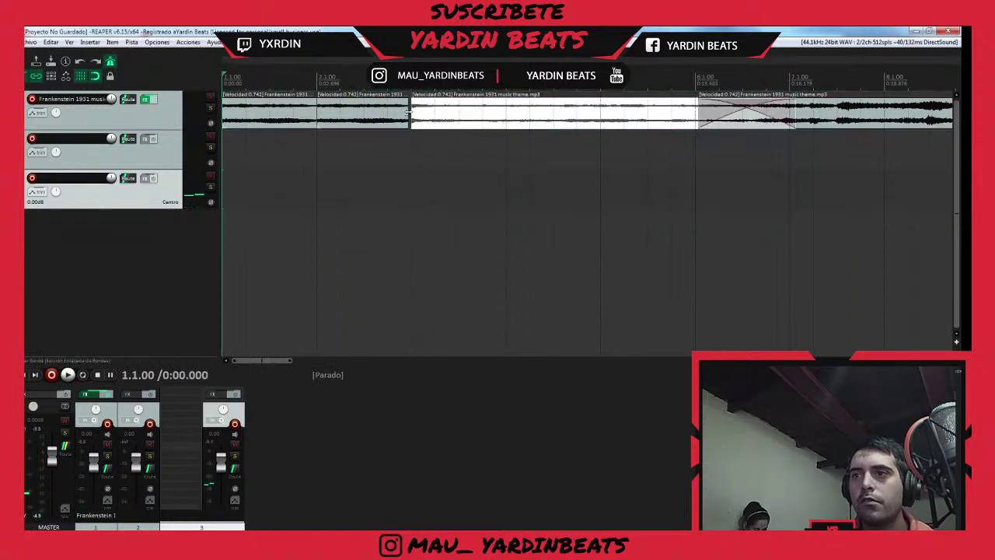
click(434, 120)
key(s)
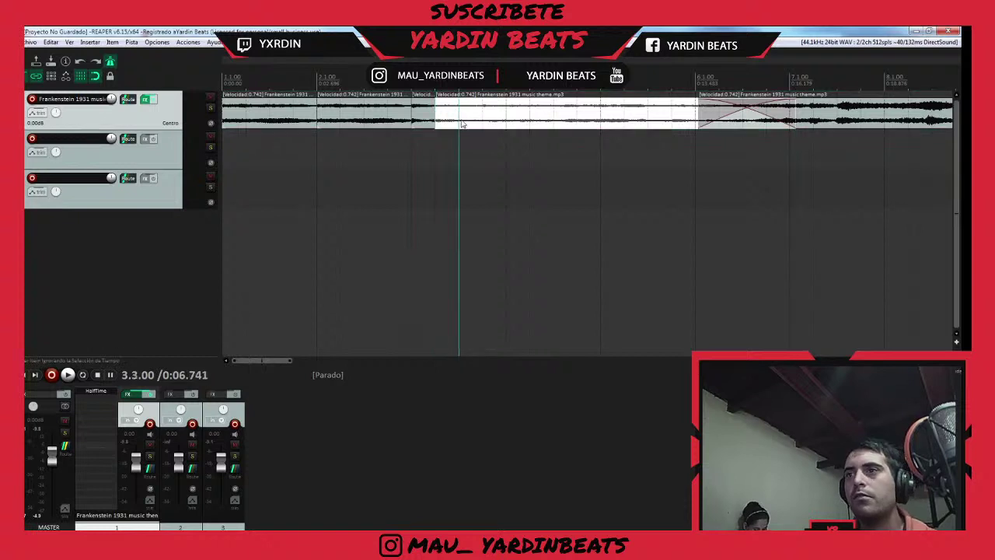
key(s)
click(483, 123)
key(s)
- Keep a single one-beat piece at the start of bar 3 and copy it onto beats 2 and 3
click(477, 118)
key(Delete)
click(428, 119)
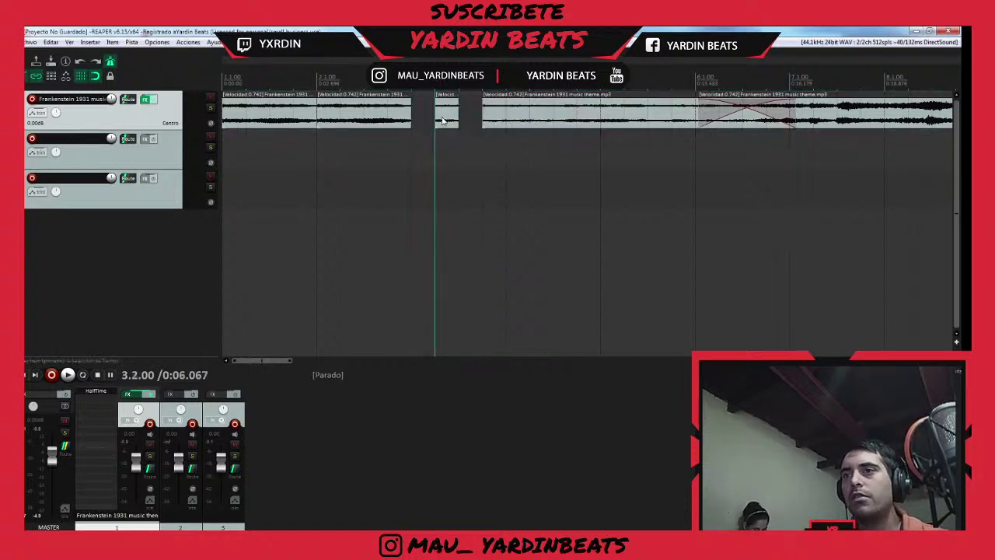
click(445, 123)
key(Delete)
click(425, 122)
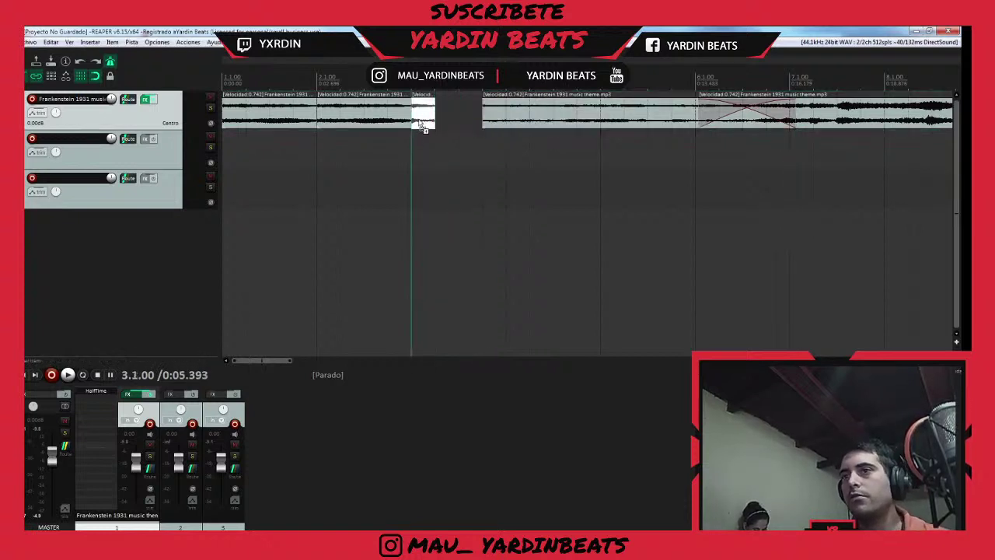
drag(419, 122, 449, 124)
drag(447, 124, 474, 122)
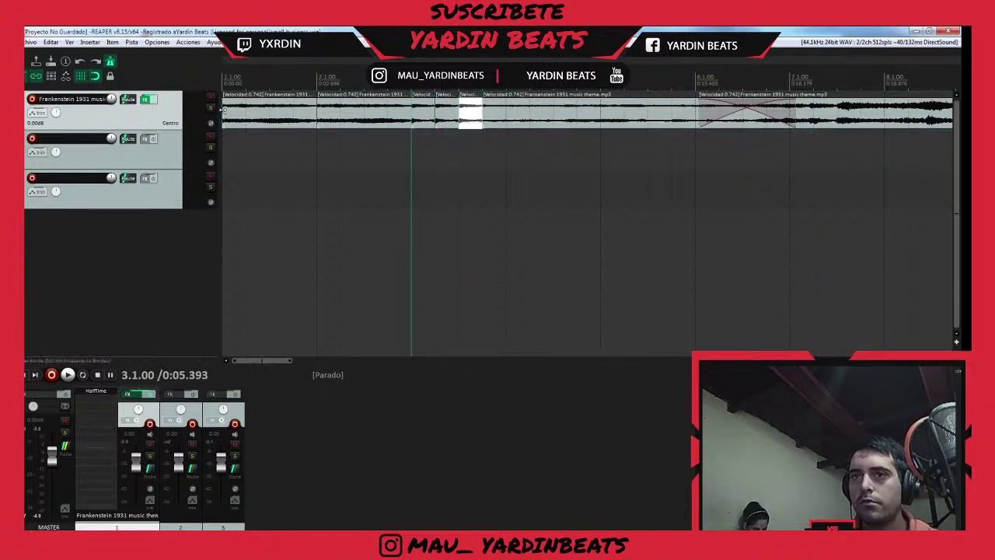
- Start playback from the beginning and loop the range from bar 1 to the start of bar 4
click(225, 113)
key(space)
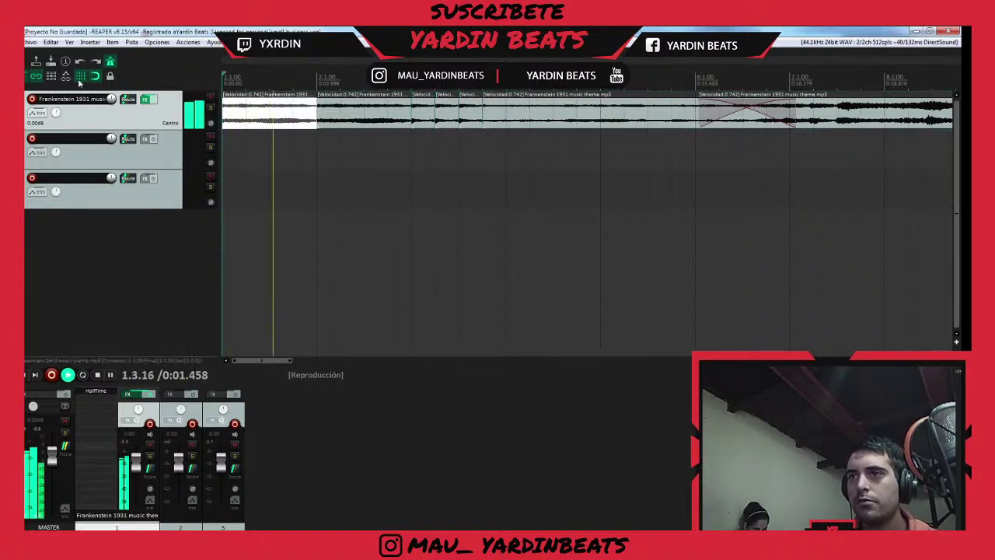
right_click(67, 78)
drag(505, 79, 223, 79)
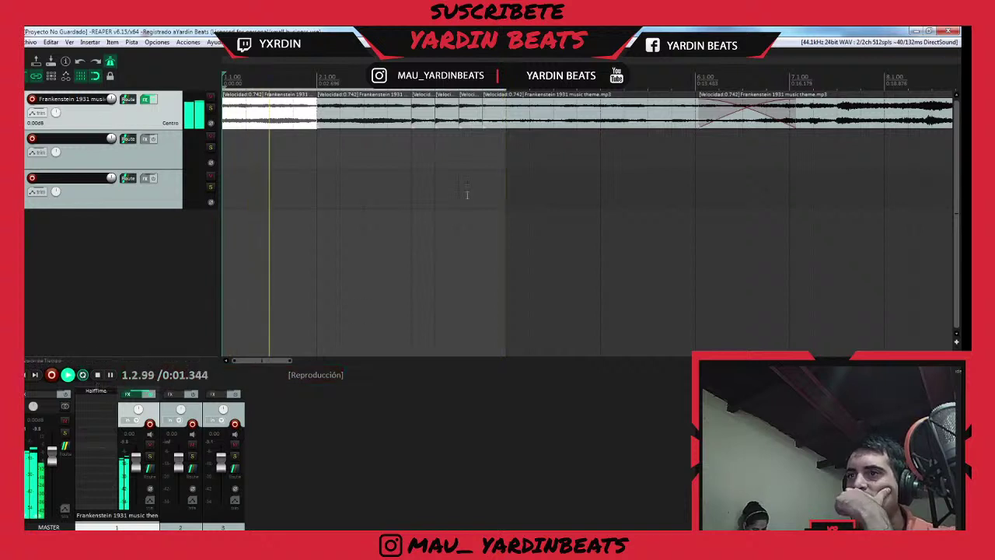
- Split off the long clip at bar 4, place it on the second track, and cut it at beats 2, 3 and 4
click(505, 120)
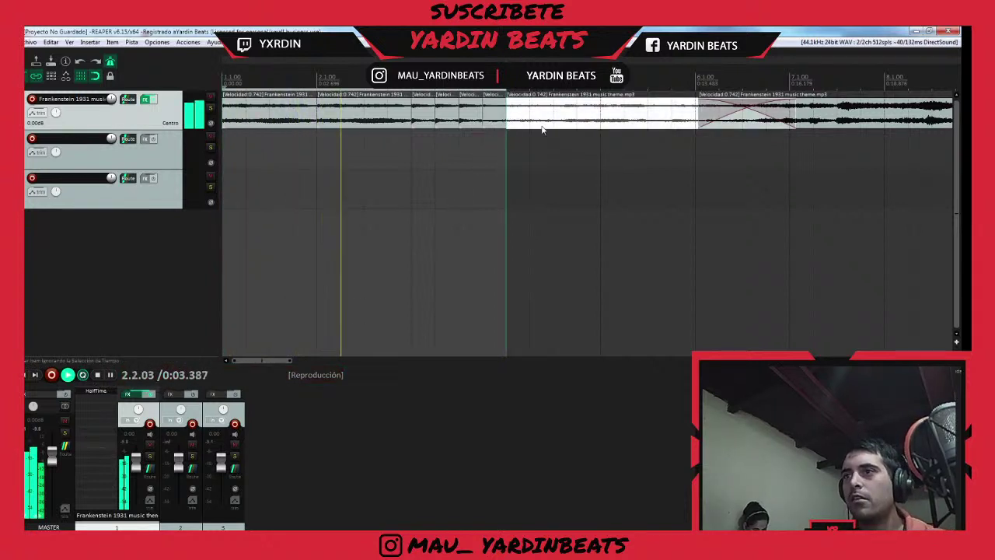
drag(537, 128, 591, 166)
click(576, 154)
key(s)
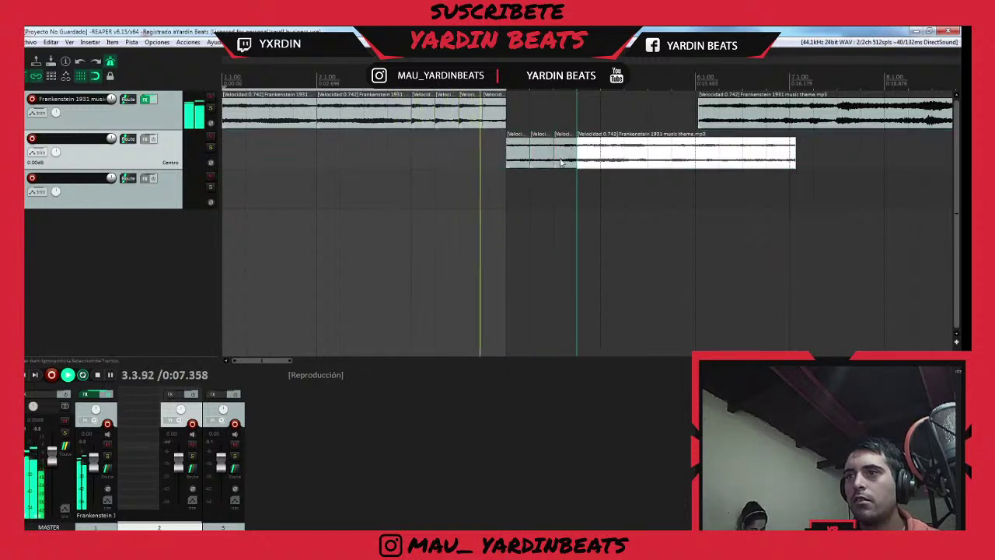
key(space)
- Move the first one-beat piece on the second track back into bar 1
click(524, 160)
drag(524, 161, 273, 161)
- Add the TAL-Reverb-2 effect to the second track
click(148, 140)
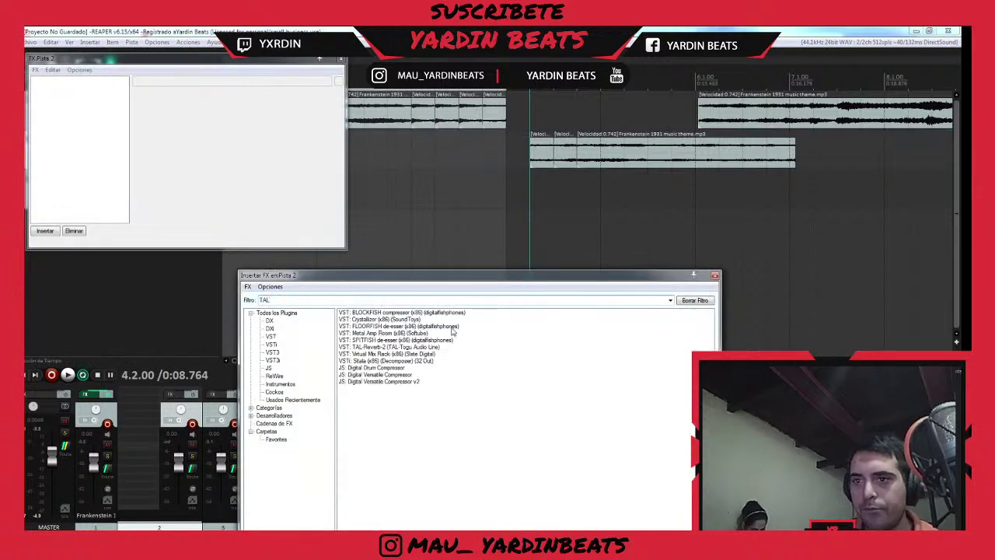
double_click(367, 347)
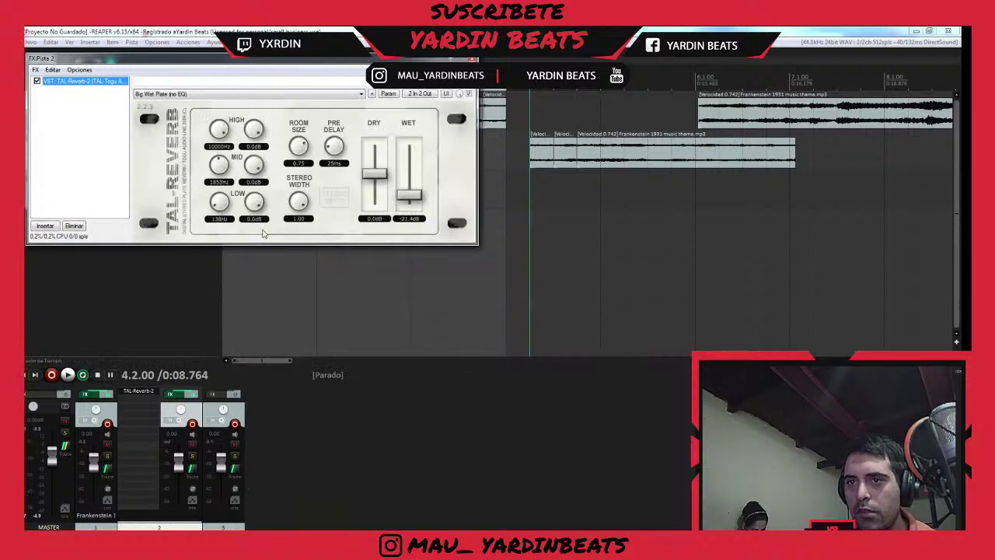
click(45, 227)
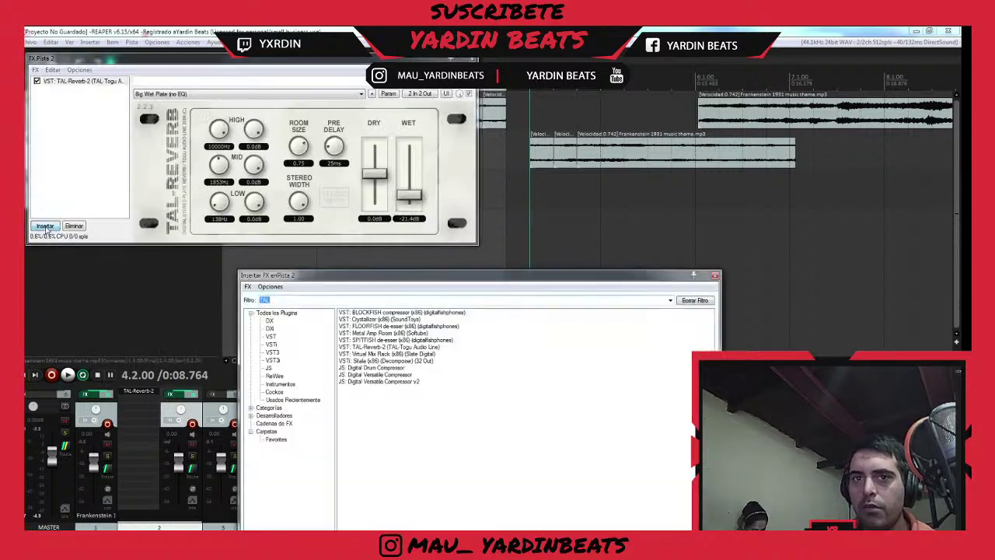
text(RQ)
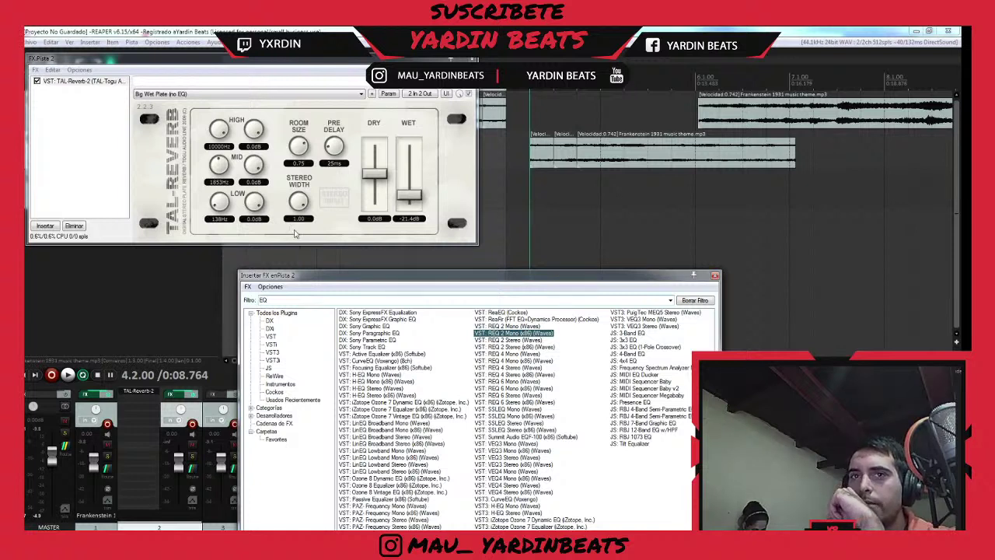
key(Return)
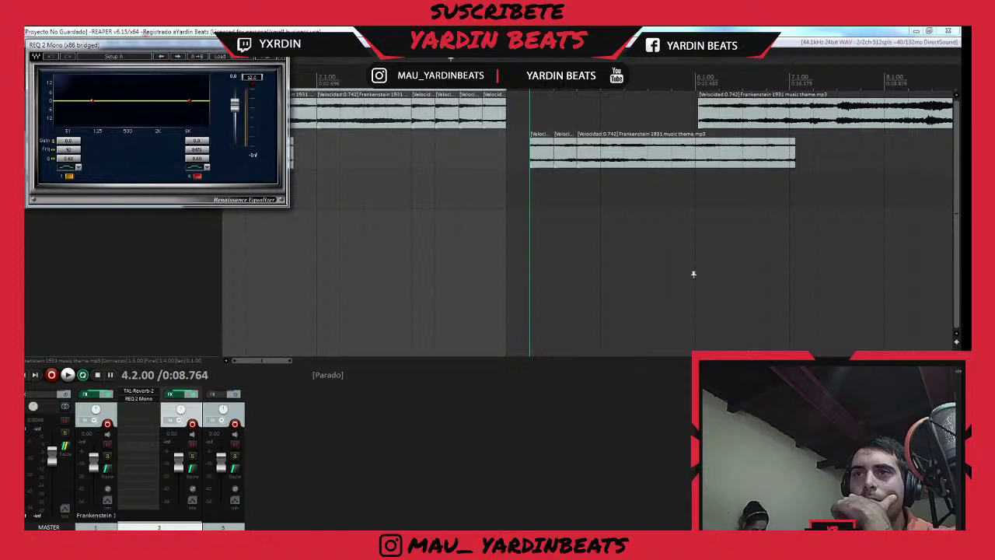
click(283, 45)
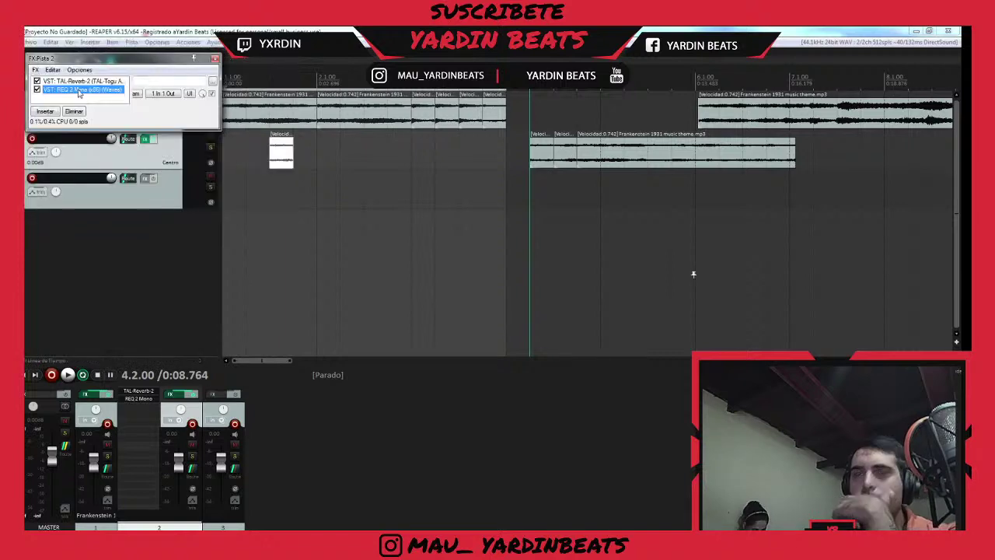
key(Delete)
- Add REQ 2 Stereo (x86) after the reverb, with a low cut at about 297 Hz and a high cut at about 1067 Hz
click(45, 225)
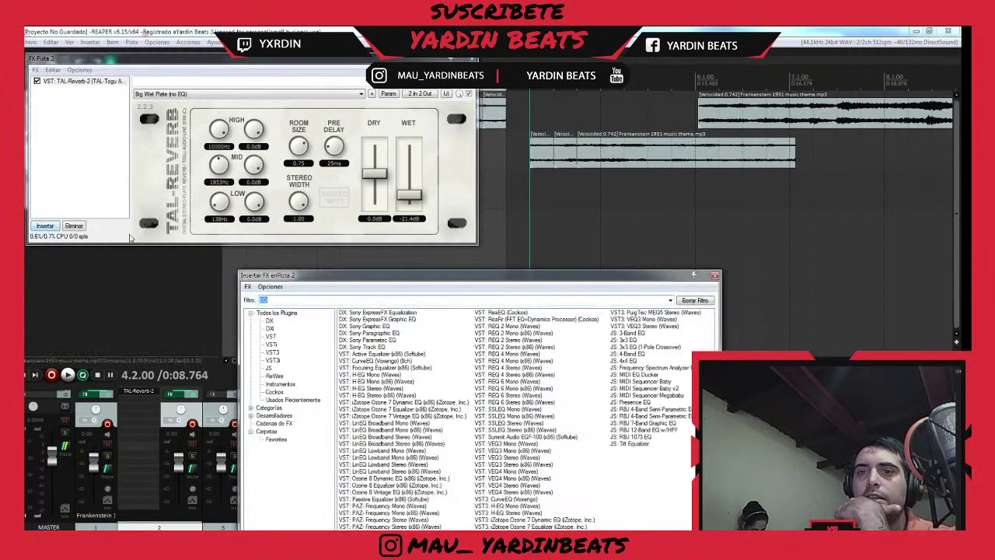
double_click(511, 347)
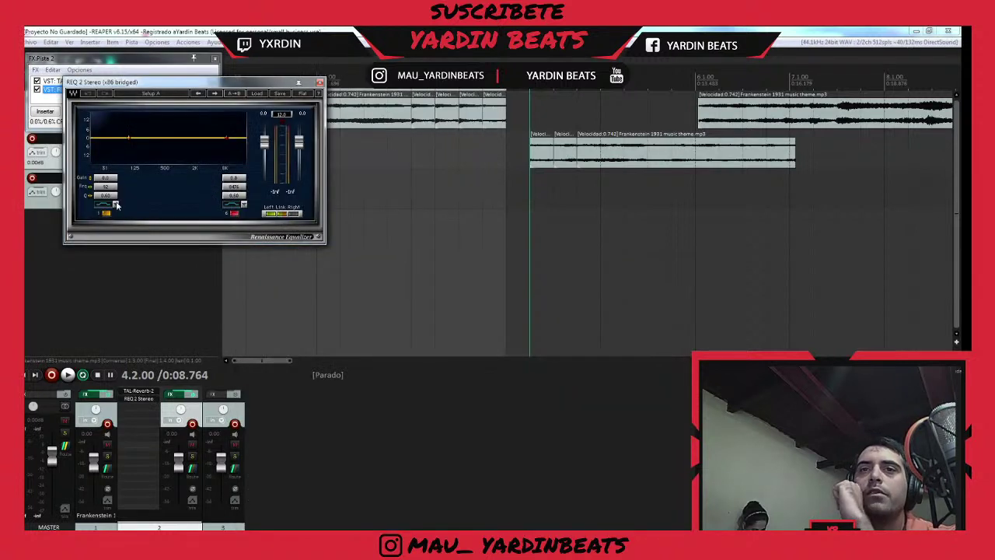
click(116, 205)
click(148, 235)
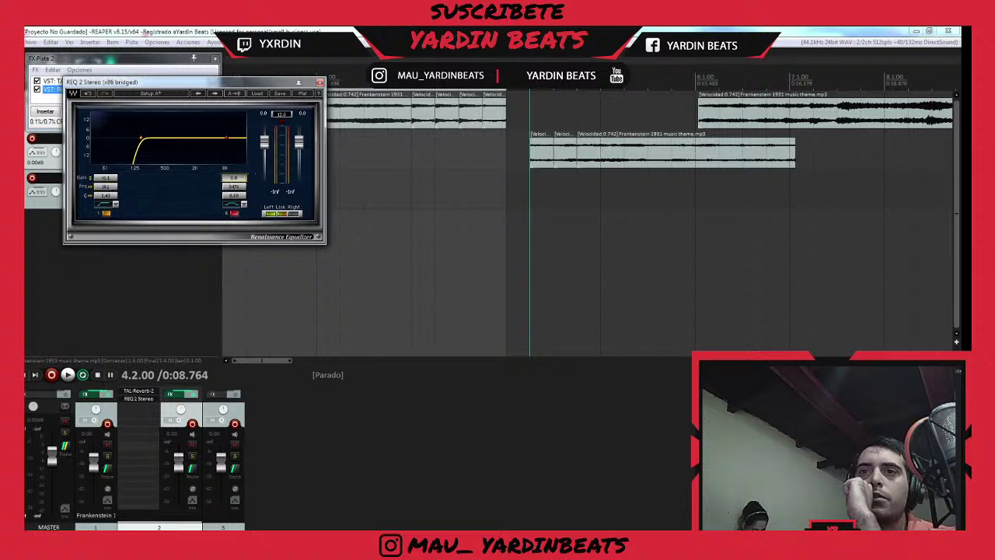
click(243, 205)
click(283, 234)
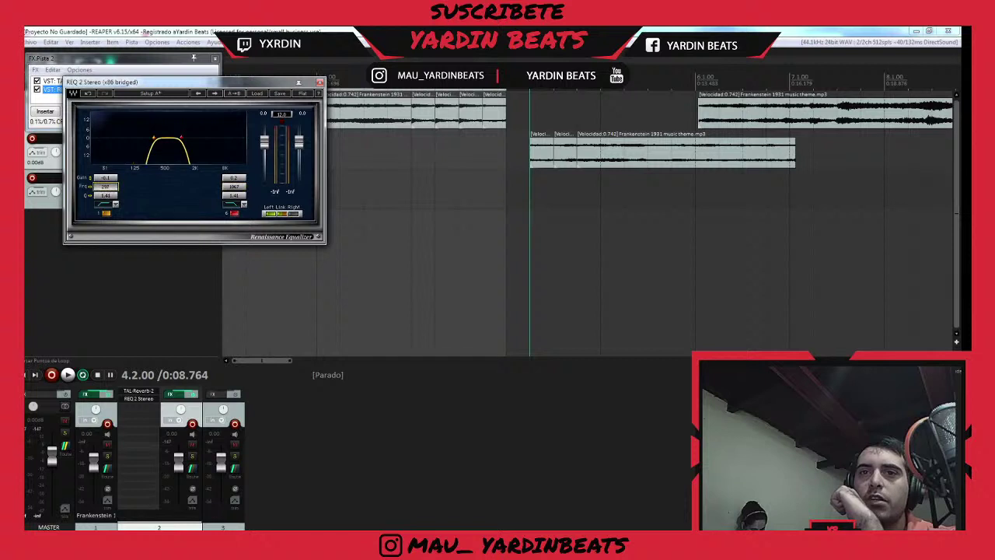
click(319, 82)
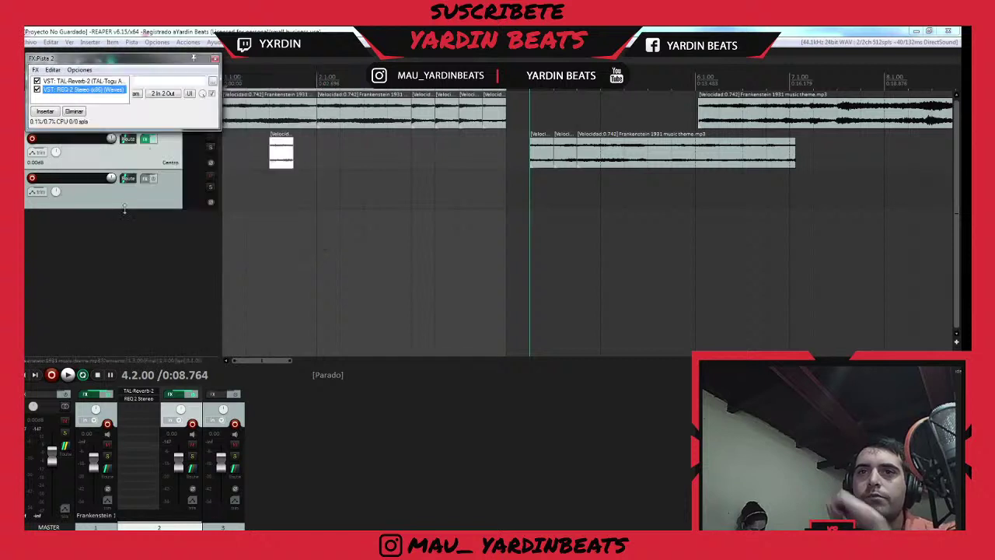
- Listen to the second track's one-beat piece with its effects, and play the loop from the beginning
click(271, 152)
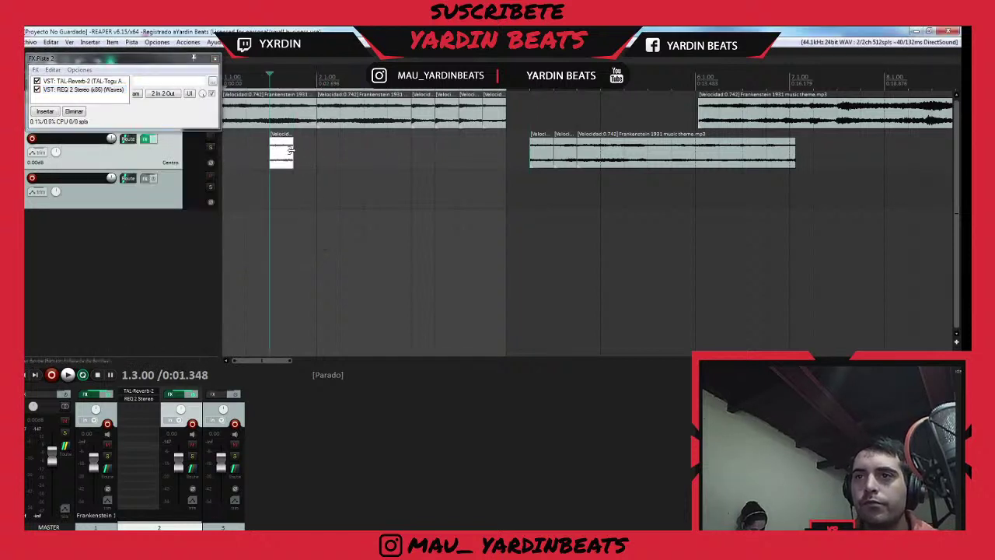
key(space)
key(space)
key(Home)
key(space)
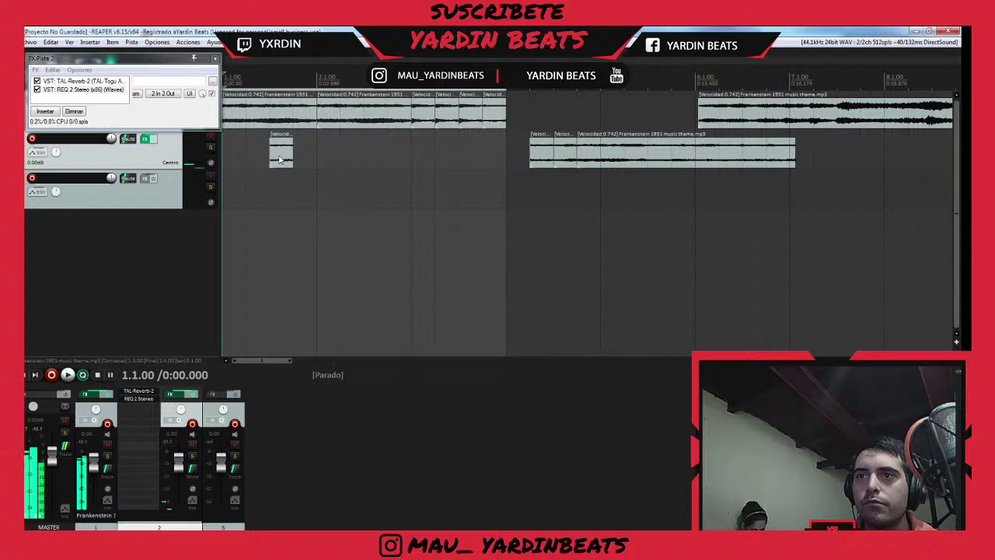
- Close the effects window, lower the first track's volume to -7.30 dB and play from the start
click(215, 59)
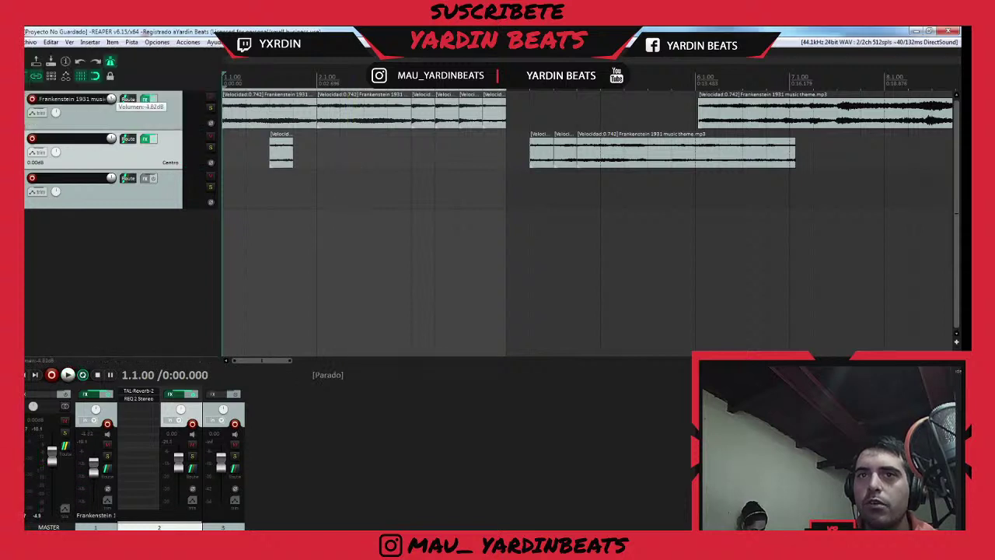
click(238, 111)
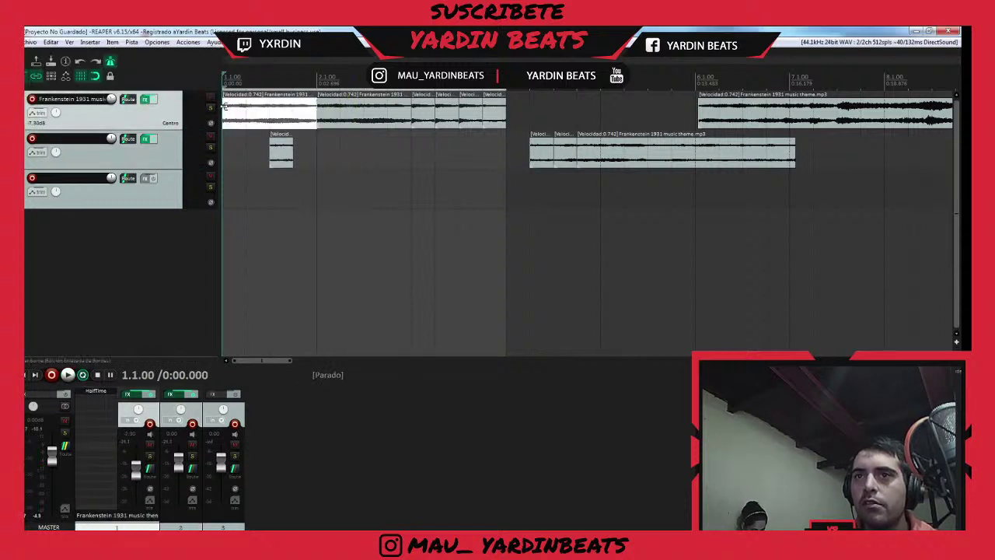
key(space)
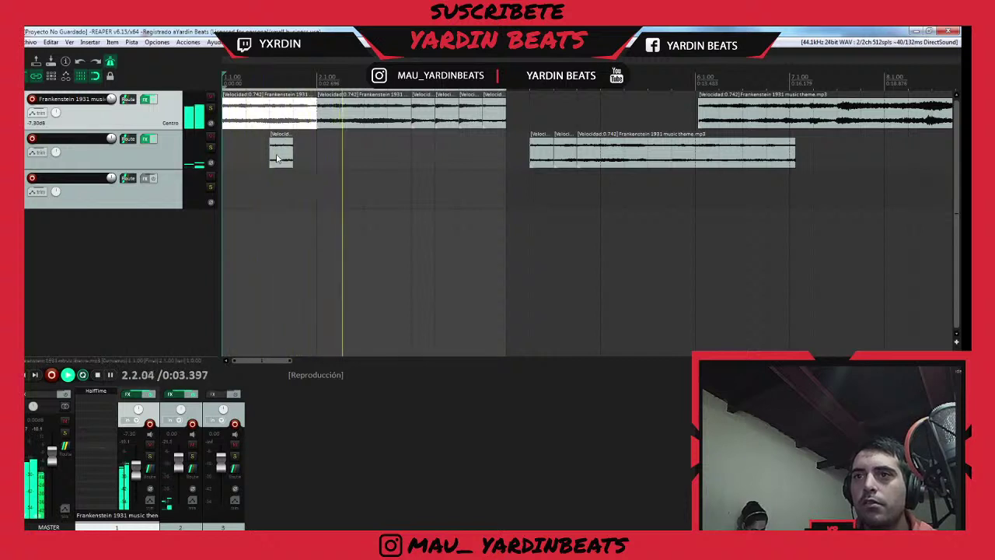
- Copy the second track's one-beat piece from beat 3 of bar 1 to beat 3 of bar 2 and play from the start
click(277, 159)
key(space)
drag(277, 159, 367, 156)
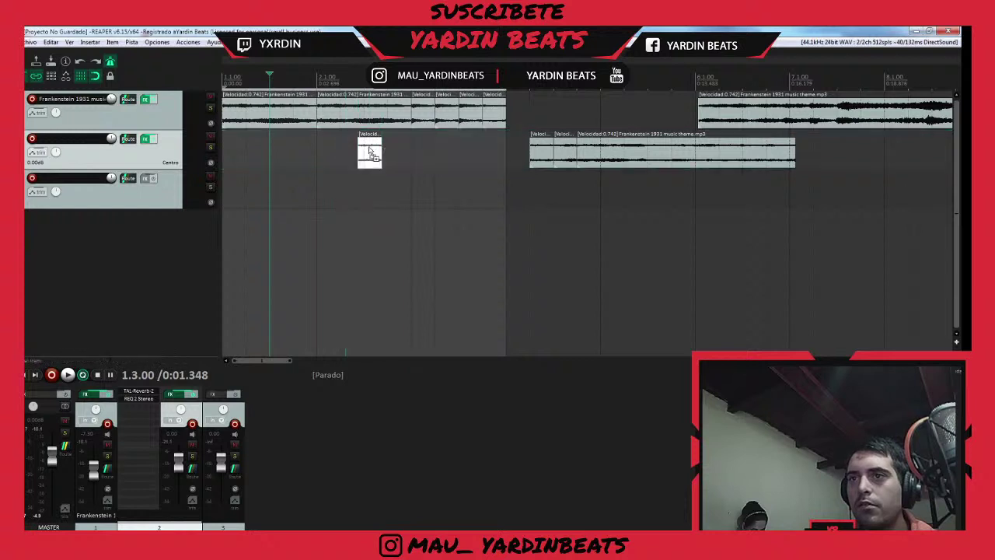
key(ctrl+z)
drag(288, 157, 382, 157)
key(space)
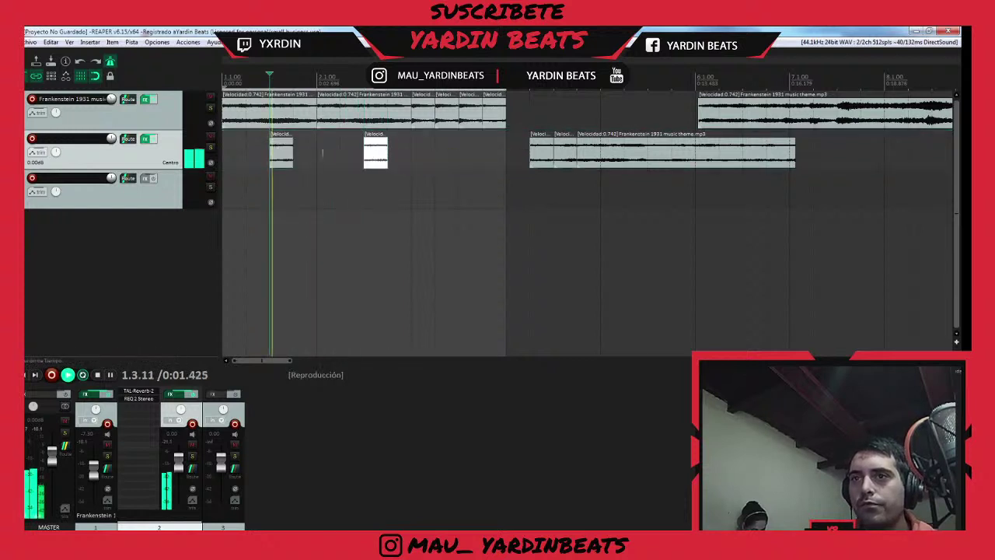
key(space)
click(225, 136)
key(space)
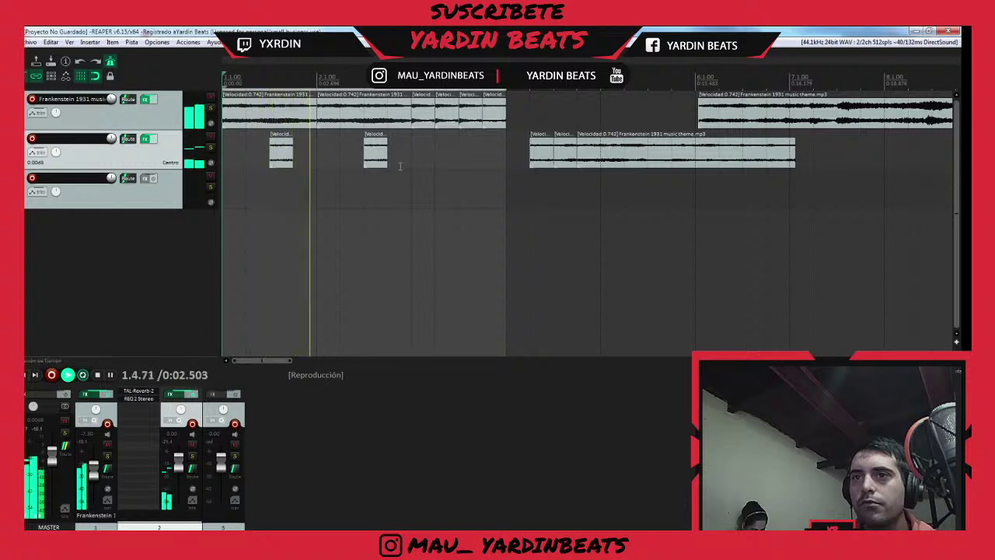
- Split off a one-beat piece at beat 4 of bar 5 on the second track and move it into bar 3
key(space)
click(670, 155)
key(s)
click(695, 158)
key(s)
drag(685, 158, 501, 161)
- Fill bar 3 of the second track with one-beat pieces on beats 1 and 2 and a two-beat piece from beat 3, and play the loop
click(413, 148)
key(space)
key(space)
key(space)
key(ctrl+z)
click(410, 156)
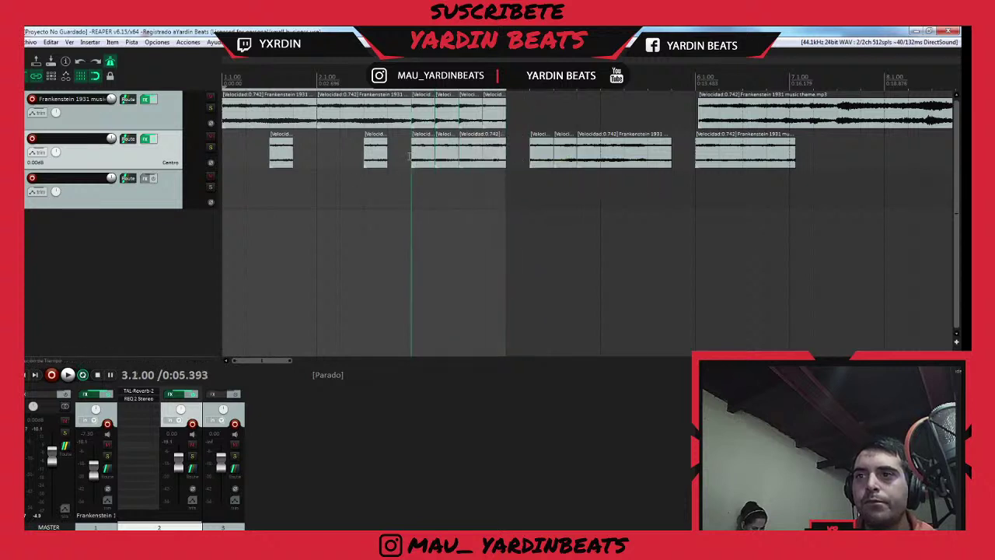
key(space)
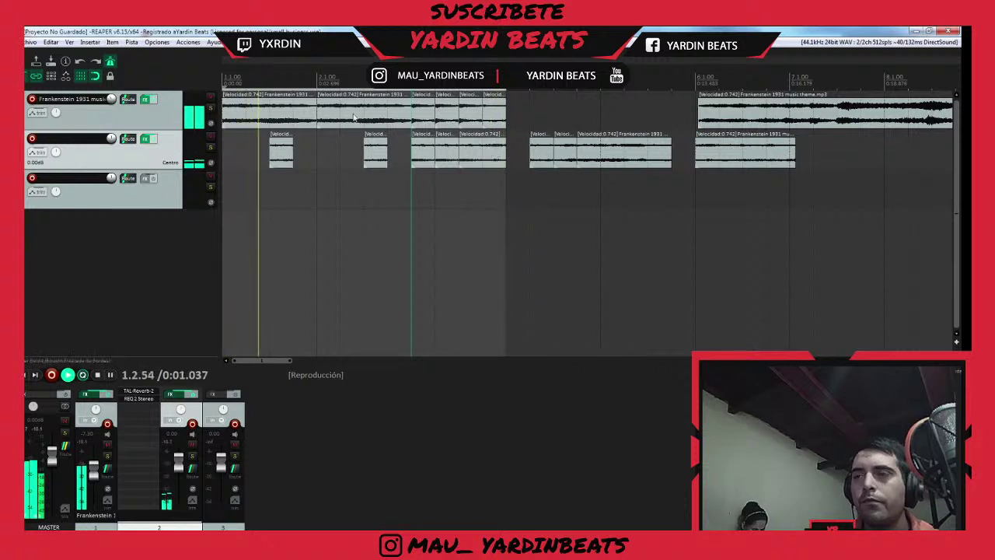
- Delete the leftover second-track clips in bars 4 and 5 and the long first-track clip starting at bar 6
click(661, 159)
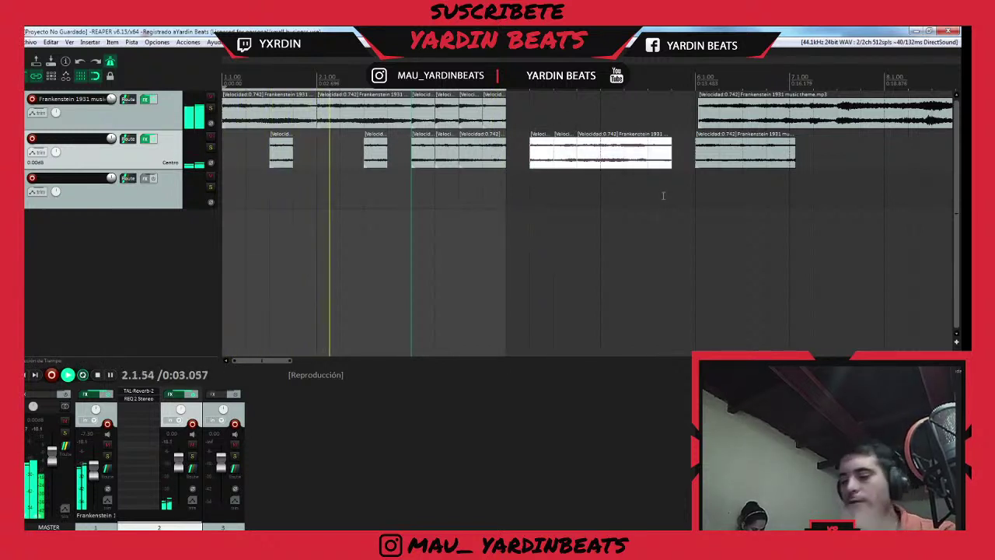
key(Delete)
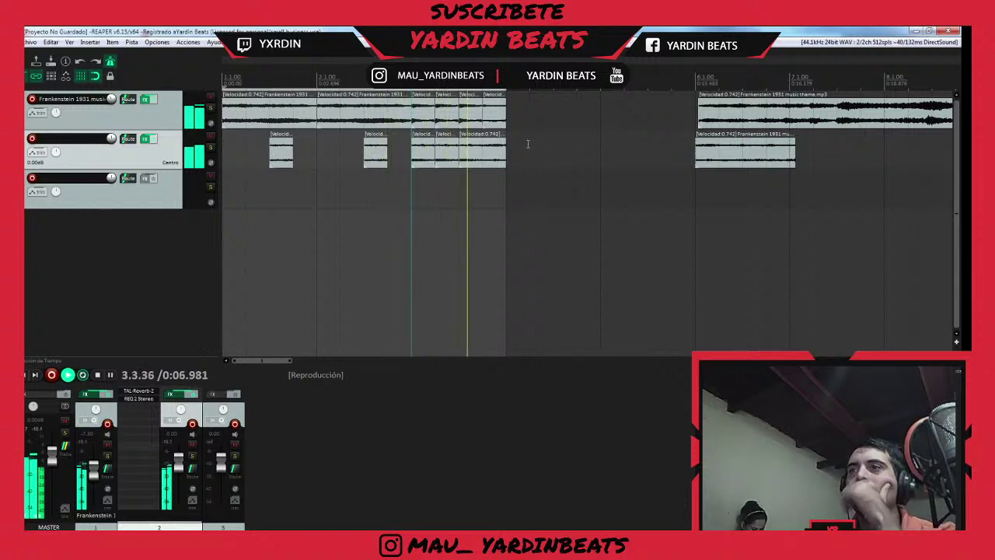
click(719, 128)
key(space)
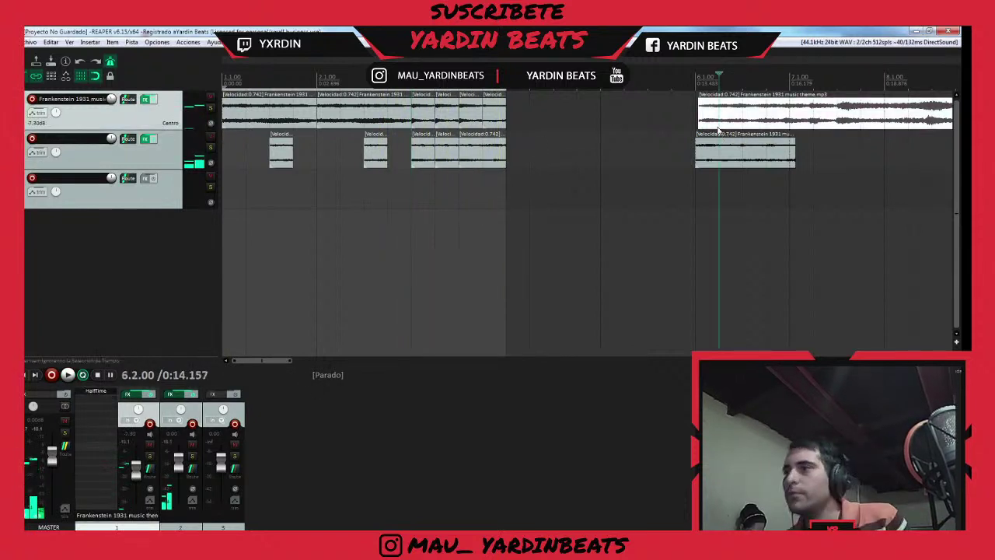
key(Delete)
- Copy the three-bar section on both tracks to bars 4 to 6, moving the leftover second-track clip away to bar 21
drag(724, 149, 837, 148)
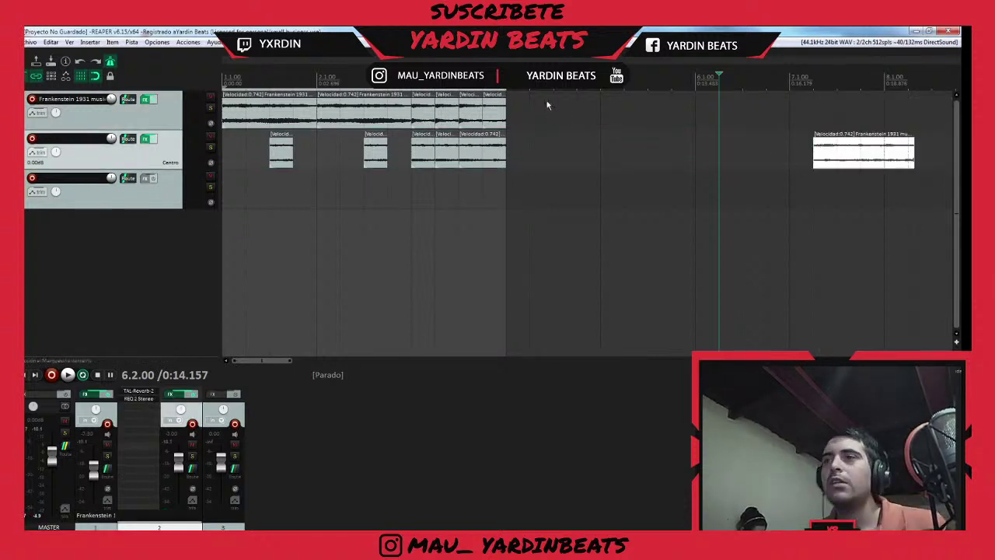
drag(546, 105, 225, 194)
drag(235, 109, 524, 111)
click(825, 145)
key(Delete)
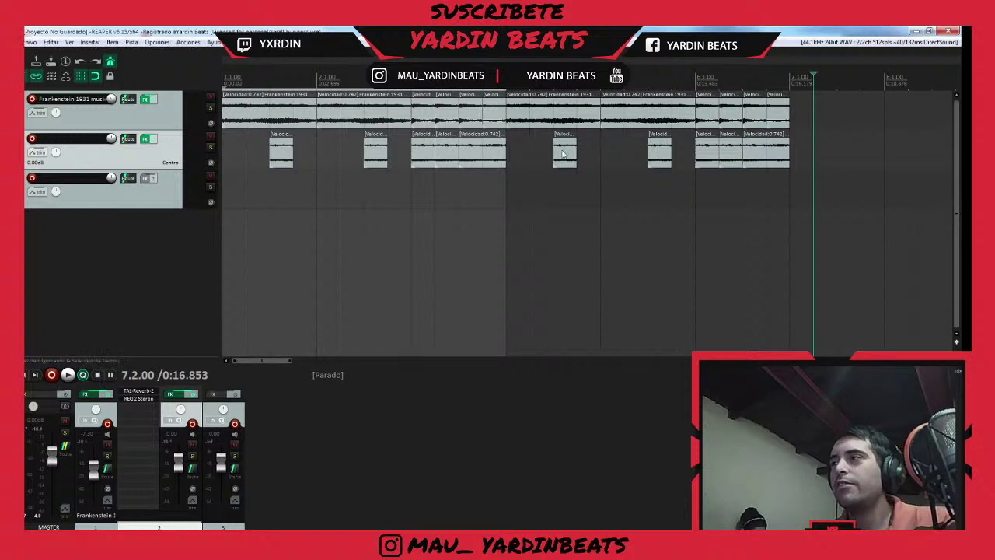
- Extend the loop range from bar 1 to the start of bar 7 and play it
scroll(563, 154, down, 3)
drag(321, 87, 425, 88)
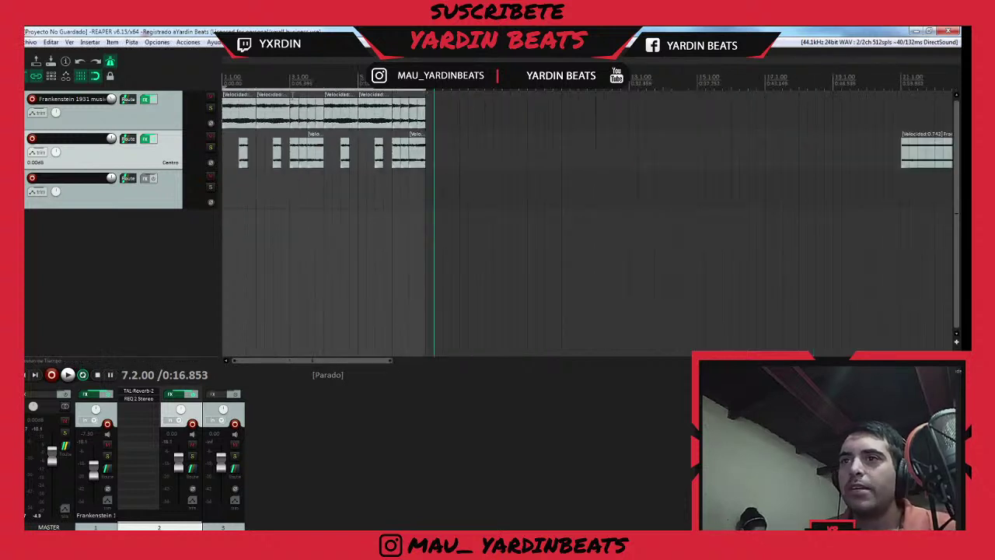
key(space)
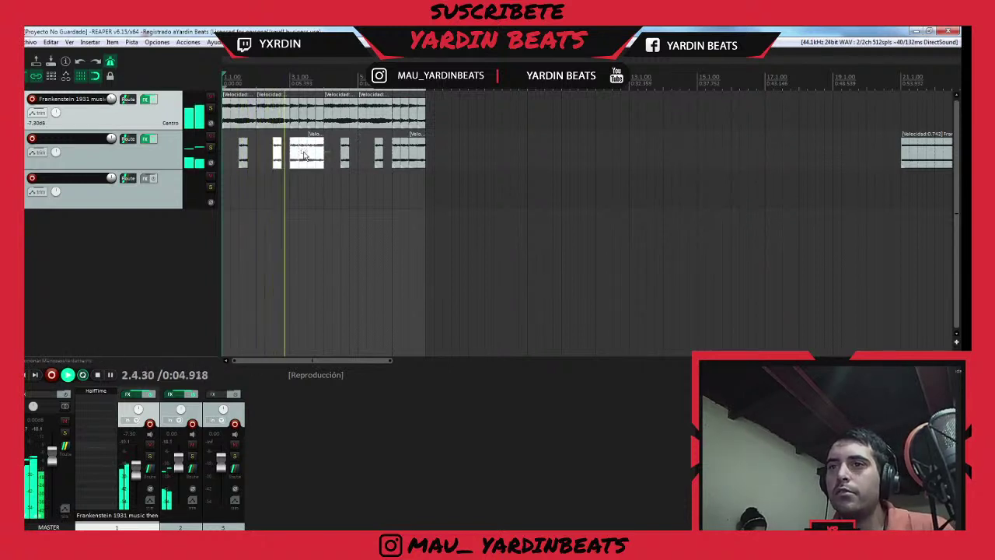
- During playback, delete the second-track pieces in bar 3 and the one-beat piece in bar 4
click(306, 154)
key(Delete)
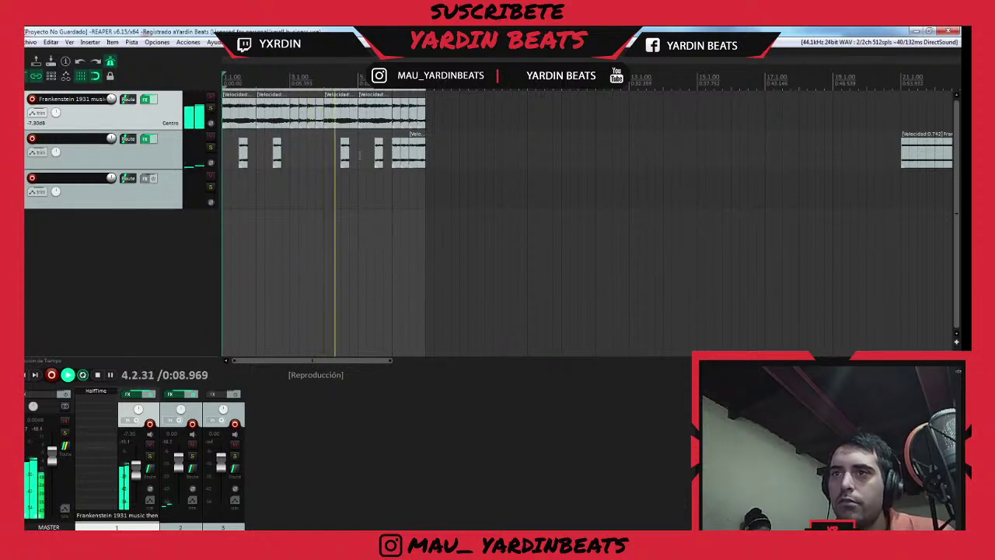
click(345, 158)
key(Delete)
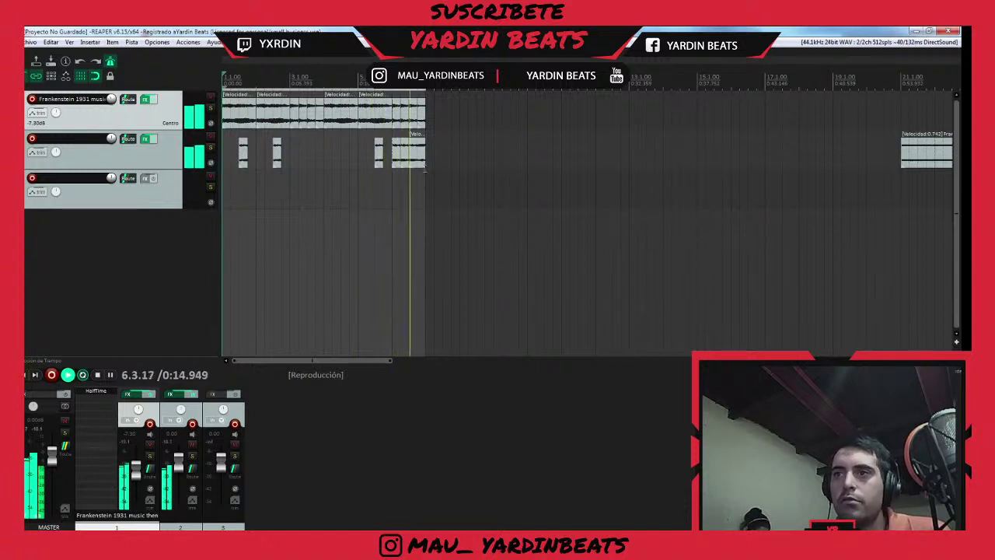
key(space)
- Replace the material in bar 5 on both tracks with a copy of the pieces from bar 6
click(379, 113)
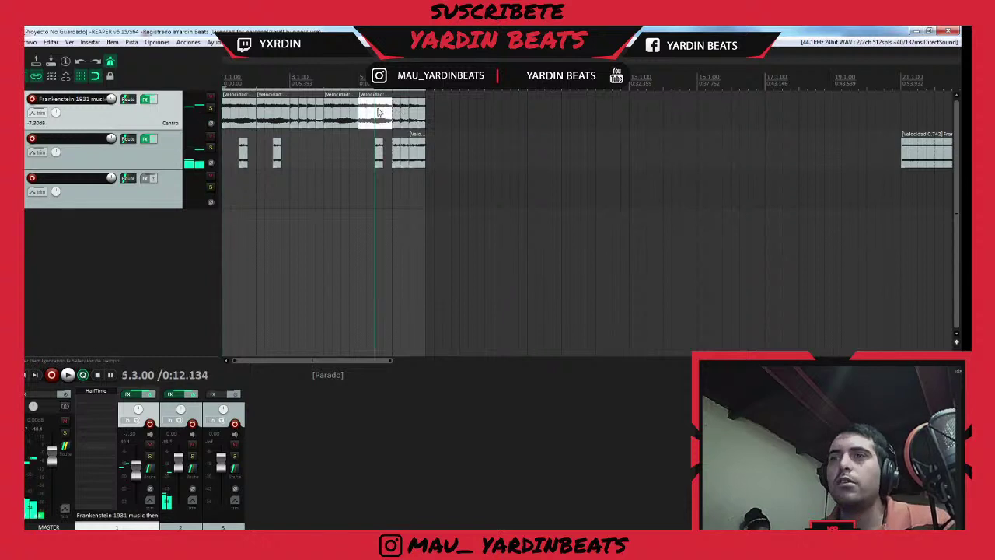
key(Delete)
drag(424, 136, 395, 176)
click(379, 160)
key(Delete)
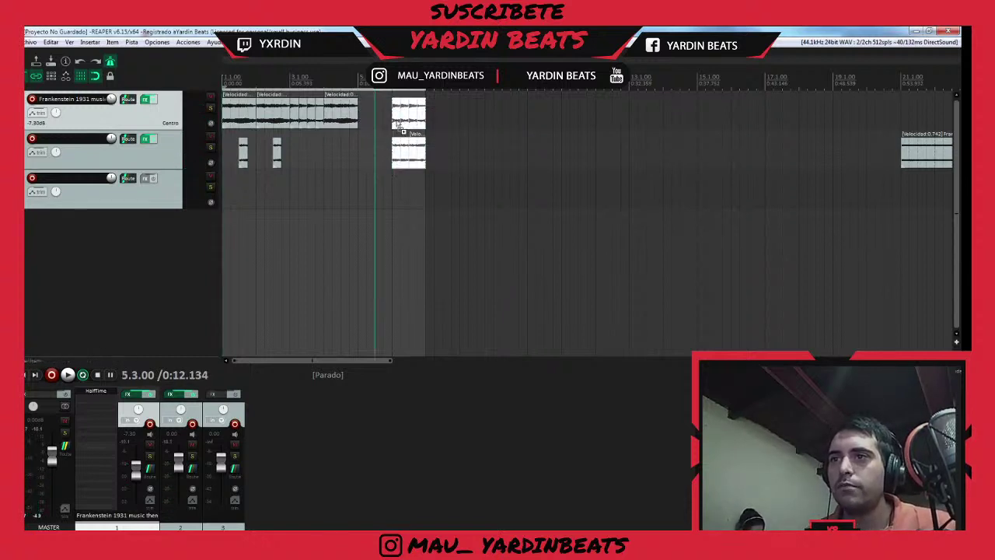
drag(393, 123, 362, 122)
drag(393, 155, 400, 156)
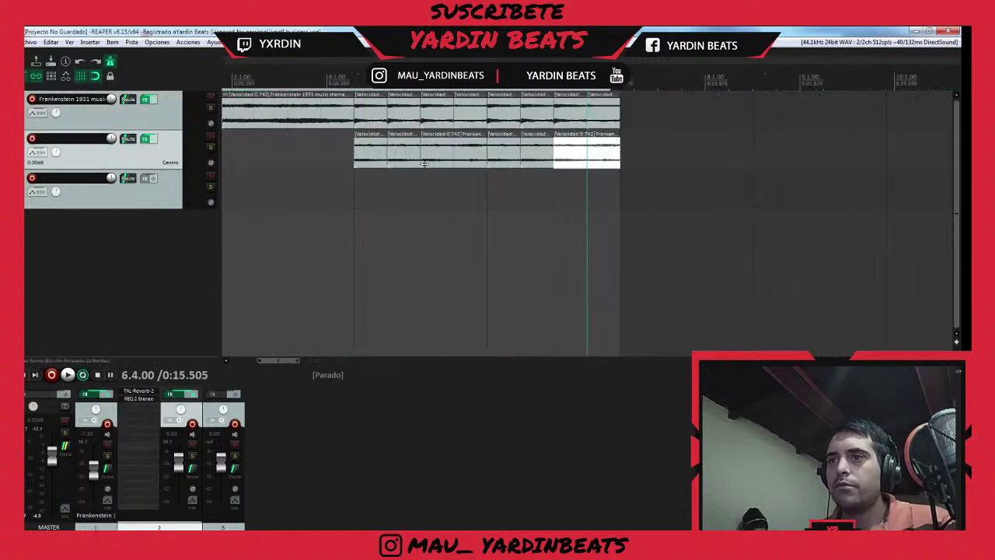
- Split the second track's last piece at beat 4 of bar 6, lengthen its final part to beat 2 of bar 8 and listen to it
key(s)
key(Delete)
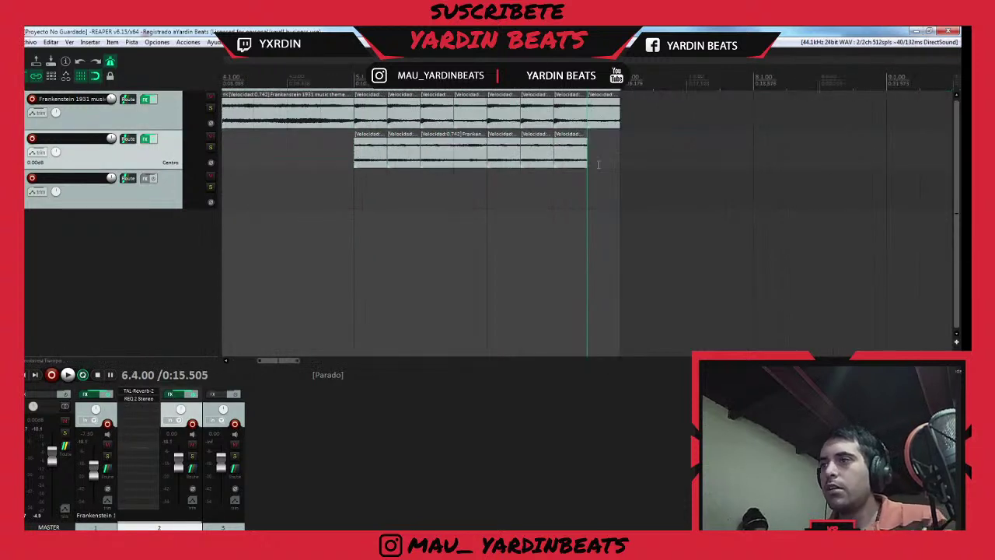
key(ctrl+z)
drag(619, 157, 787, 157)
key(space)
scroll(687, 156, down, 3)
key(space)
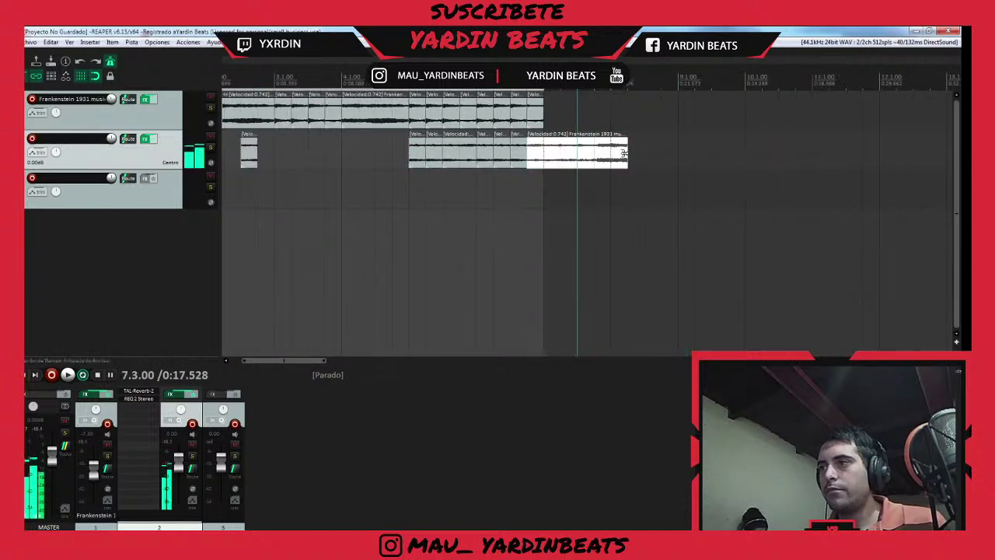
- Lengthen the second track's final piece to bar 14 and listen through it for a new chop around bar 10
drag(627, 153, 762, 154)
click(615, 157)
key(space)
scroll(670, 162, down, 3)
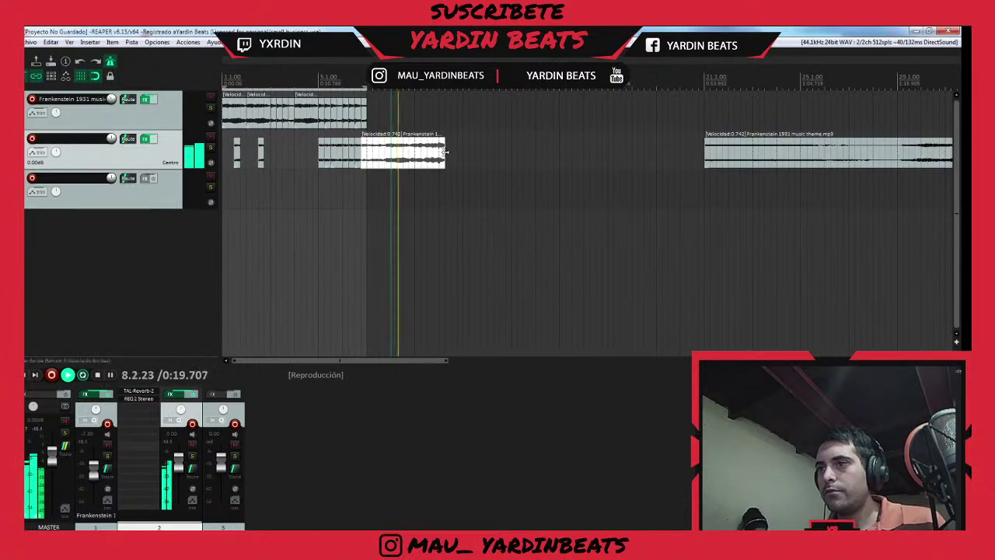
drag(445, 153, 536, 154)
scroll(590, 156, up, 3)
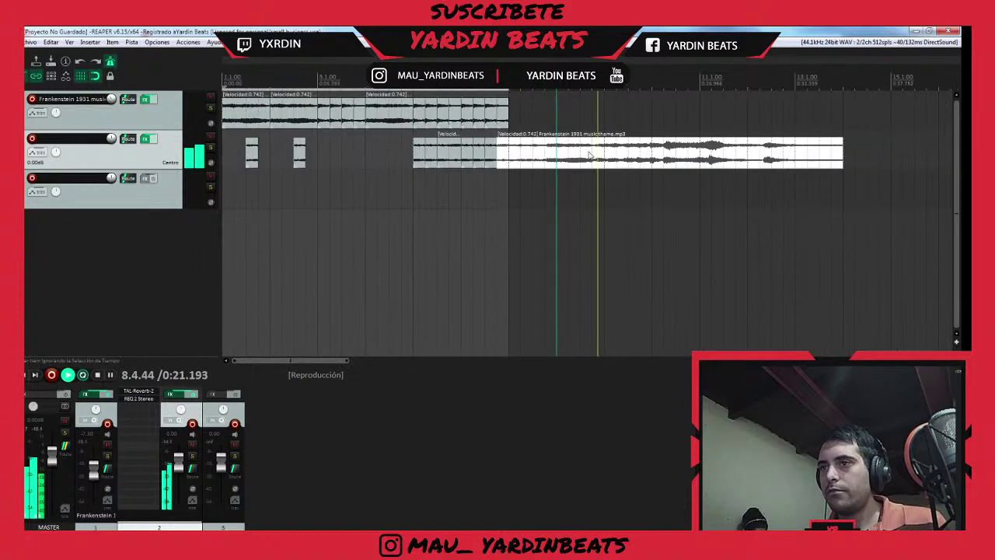
click(644, 157)
key(space)
scroll(687, 162, up, 3)
key(space)
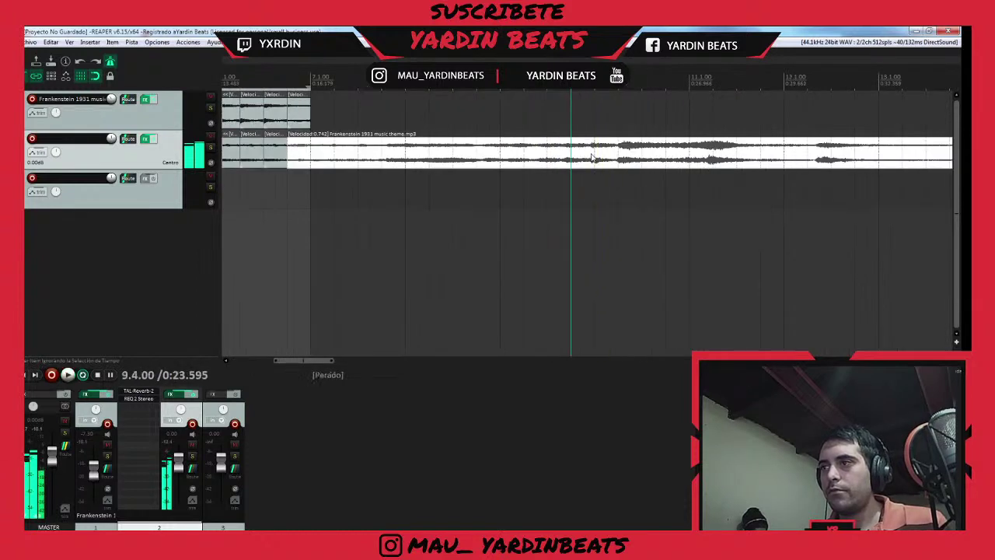
scroll(602, 159, up, 2)
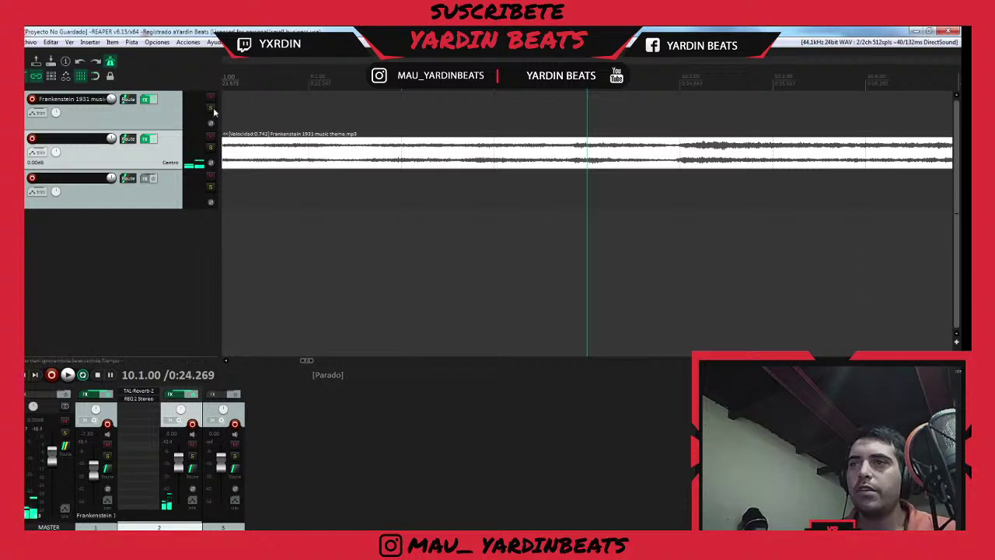
- Split the long second-track piece just before bar 10 and at beat 2 of bar 10, and delete the material on both sides
click(571, 150)
key(s)
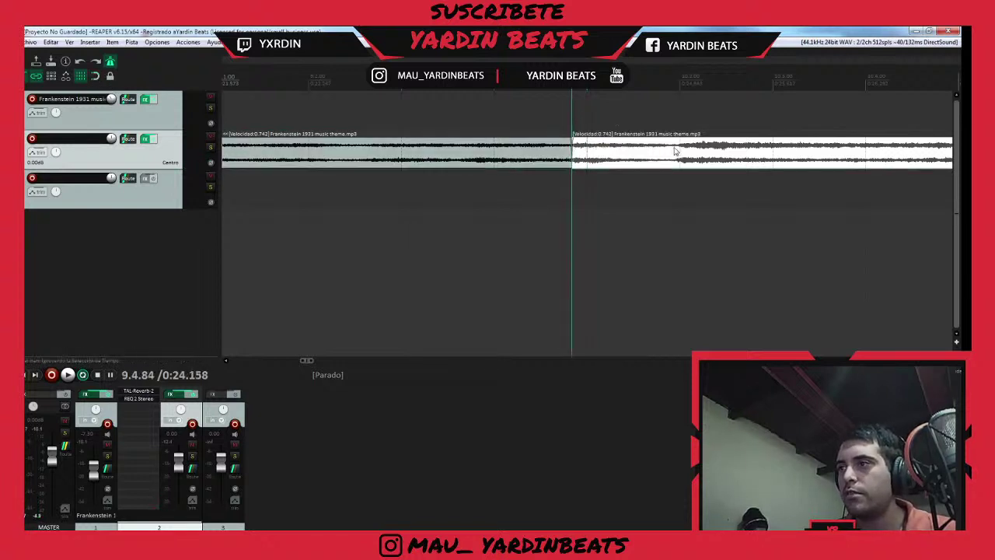
click(678, 150)
key(s)
click(500, 139)
key(Delete)
click(723, 158)
scroll(597, 164, down, 5)
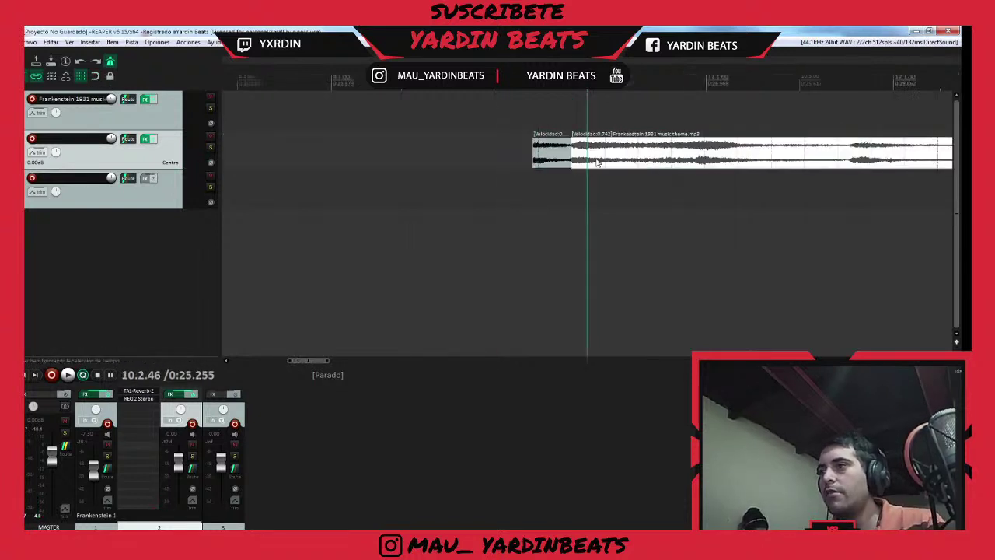
key(Delete)
- Move the isolated chop to beat 4 of bar 6 on the second track and fine-align its start with the first-track cut
drag(574, 164, 440, 161)
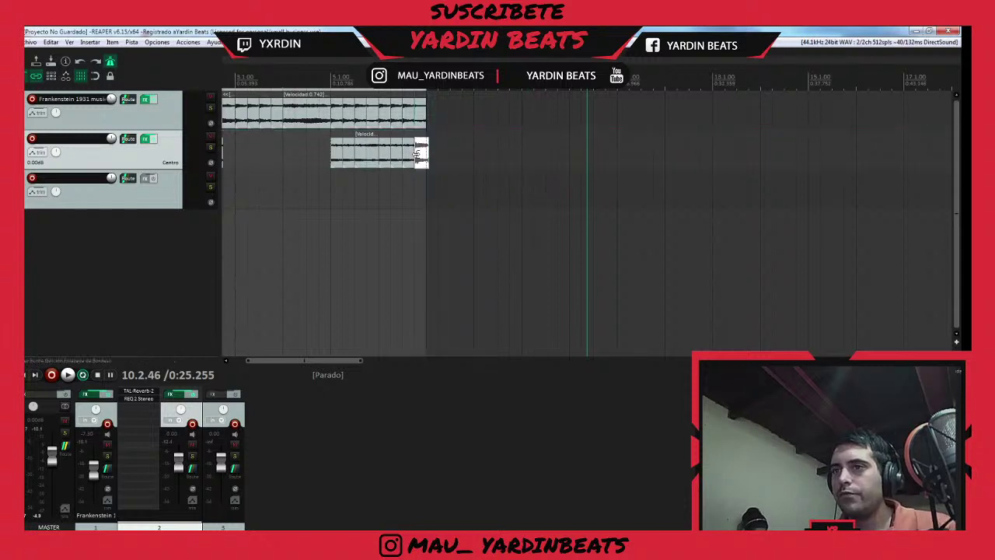
scroll(441, 159, up, 5)
drag(618, 159, 615, 163)
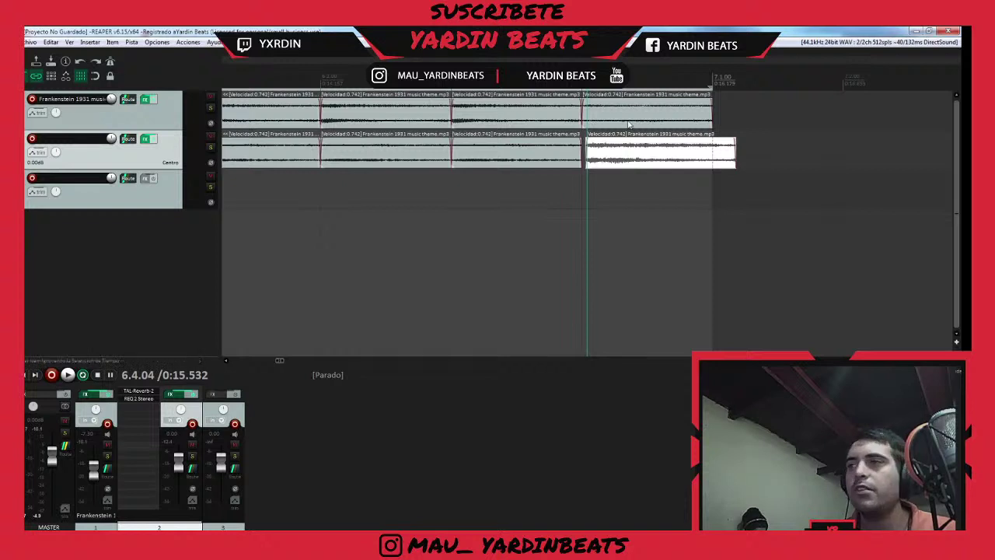
drag(592, 150, 585, 152)
click(582, 149)
scroll(582, 149, down, 5)
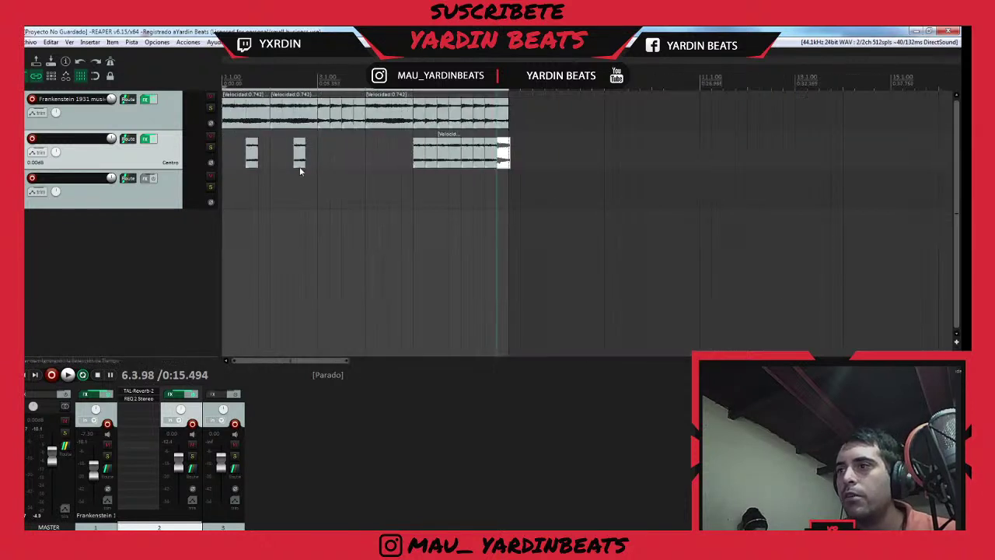
- During playback, align the start of the second-track piece at bar 5 with the first-track cut above it
key(space)
scroll(466, 176, up, 5)
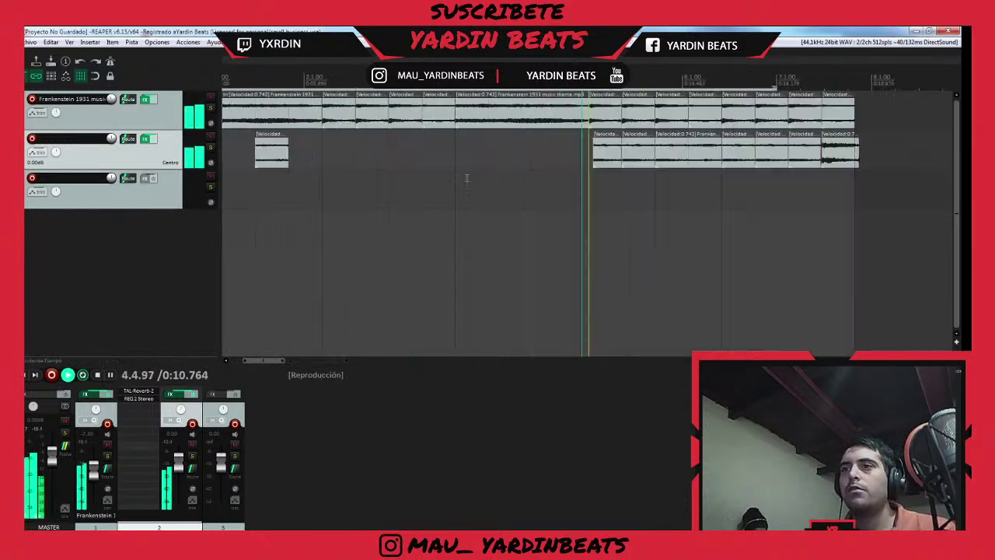
drag(591, 154, 583, 158)
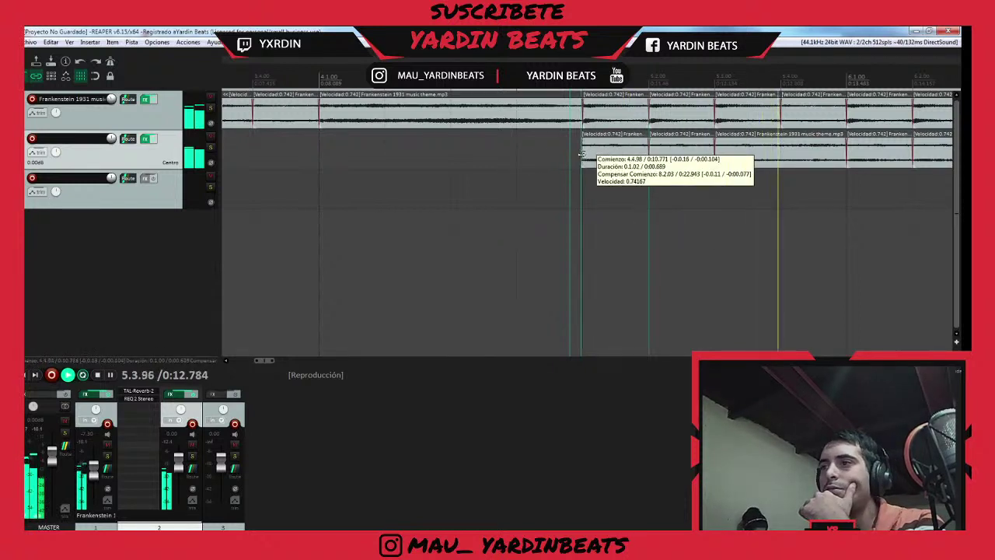
scroll(582, 158, down, 3)
scroll(580, 159, down, 2)
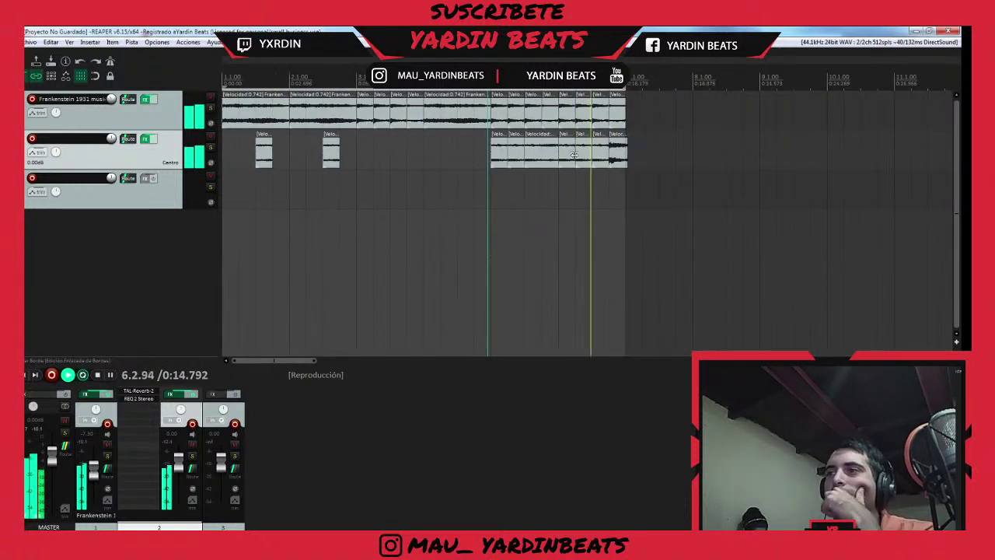
- Delete the first track's piece at beat 4 of bar 6 while the loop plays
click(622, 126)
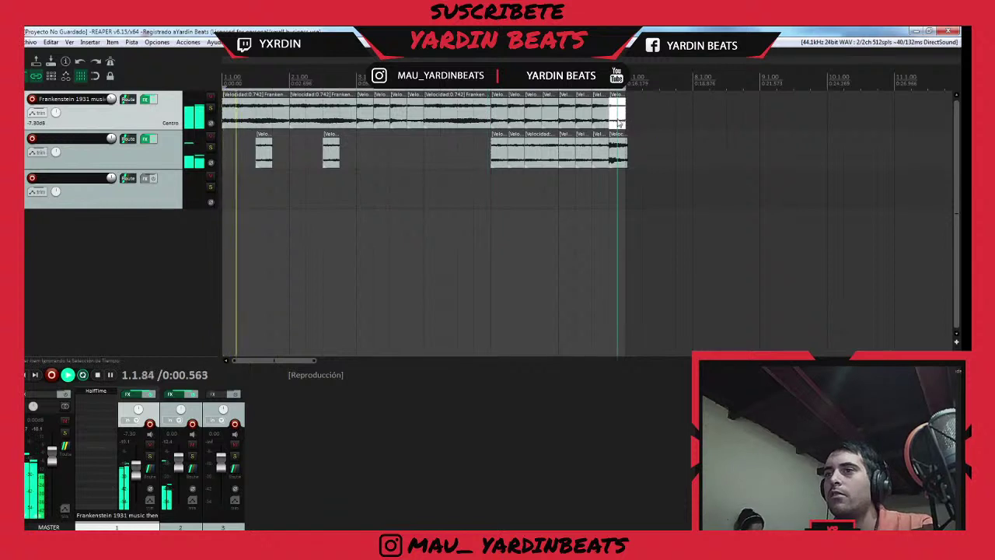
key(Delete)
click(619, 102)
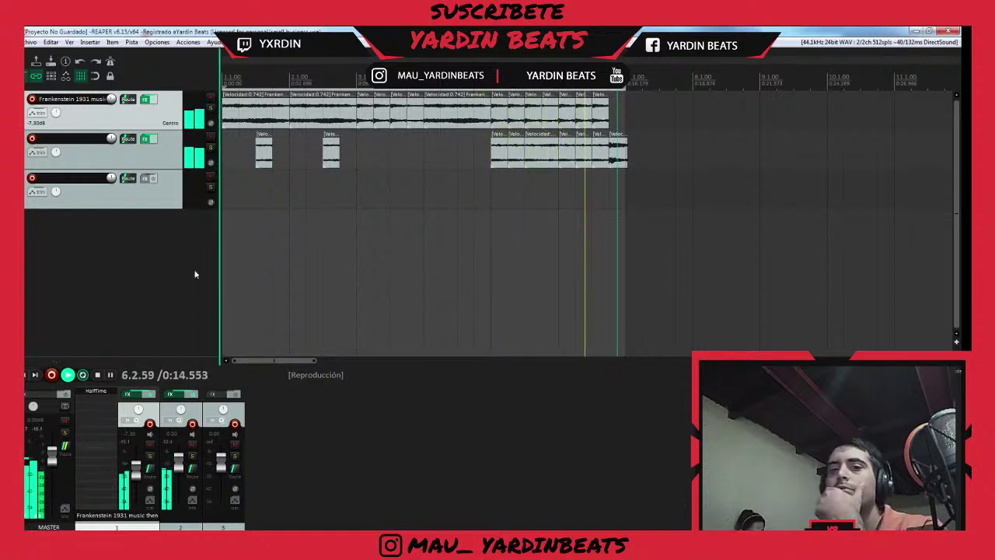
- Show the media explorer and insert a Sitala (32 Out) virtual instrument track with all its separate output tracks
click(94, 536)
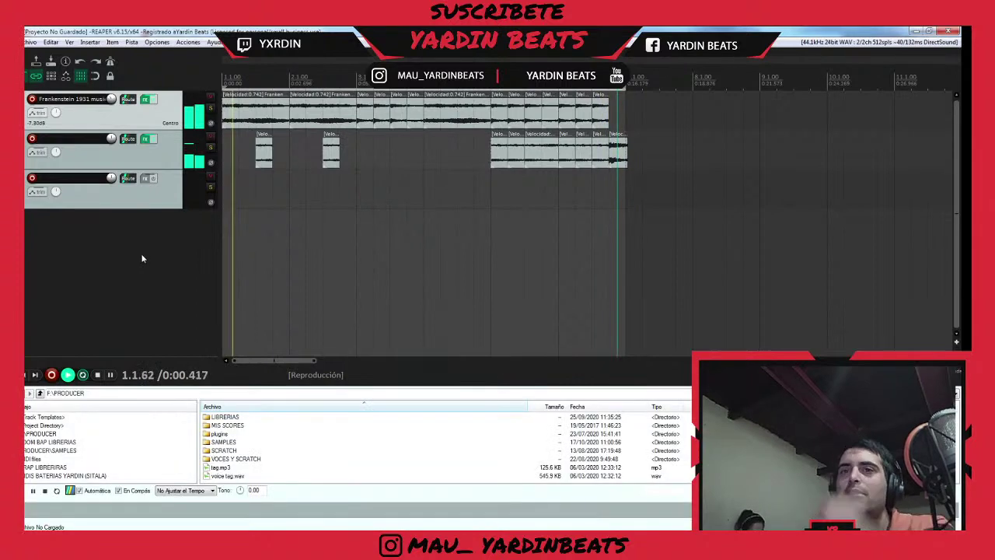
key(n)
click(203, 185)
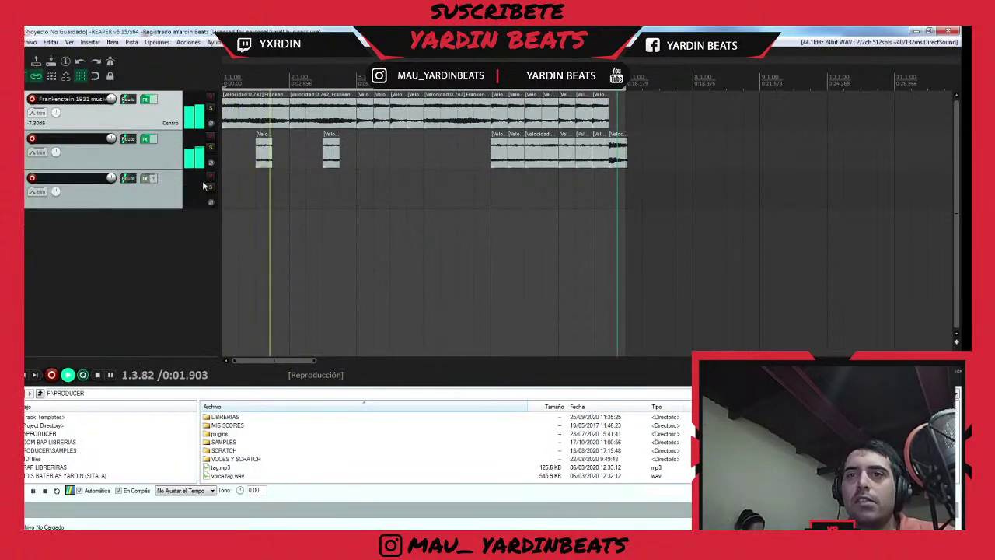
right_click(134, 200)
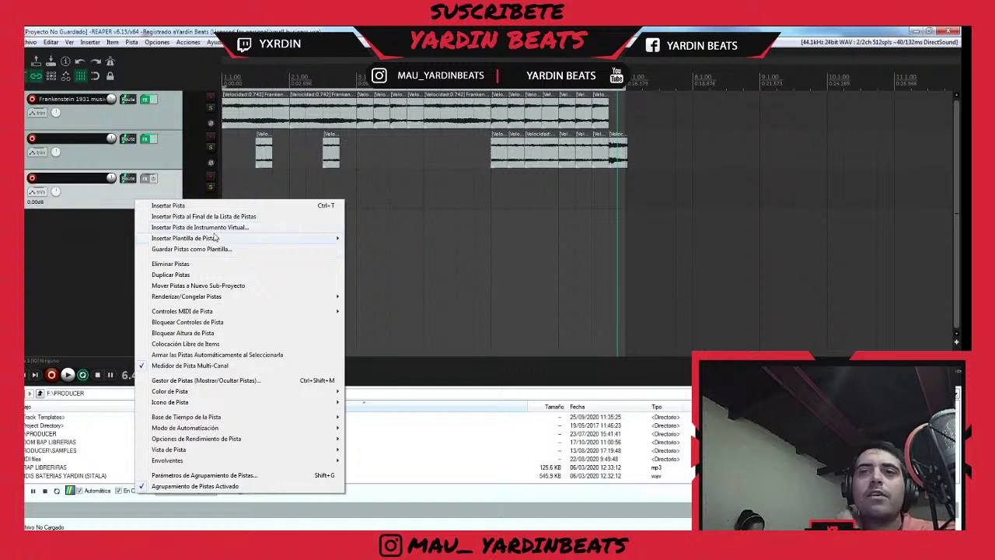
click(218, 227)
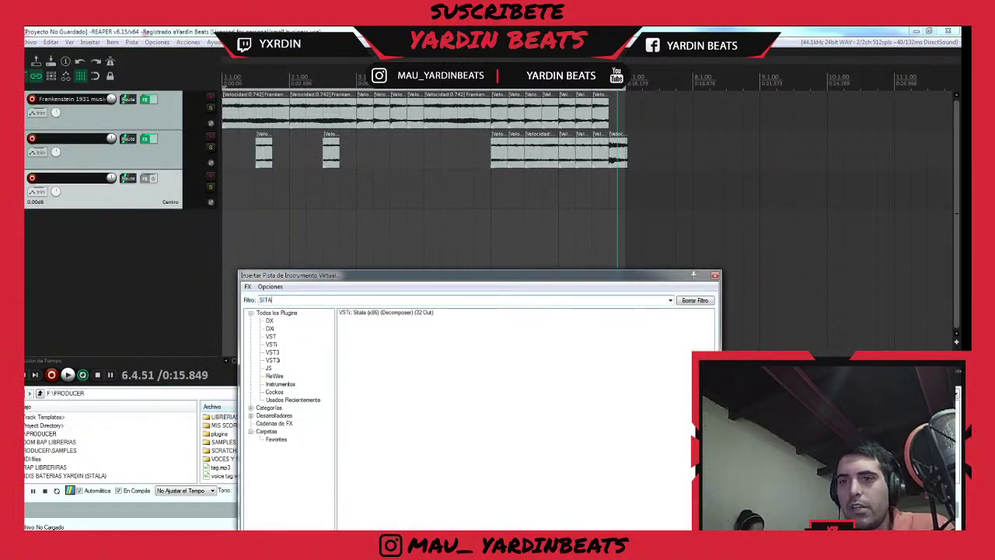
double_click(377, 313)
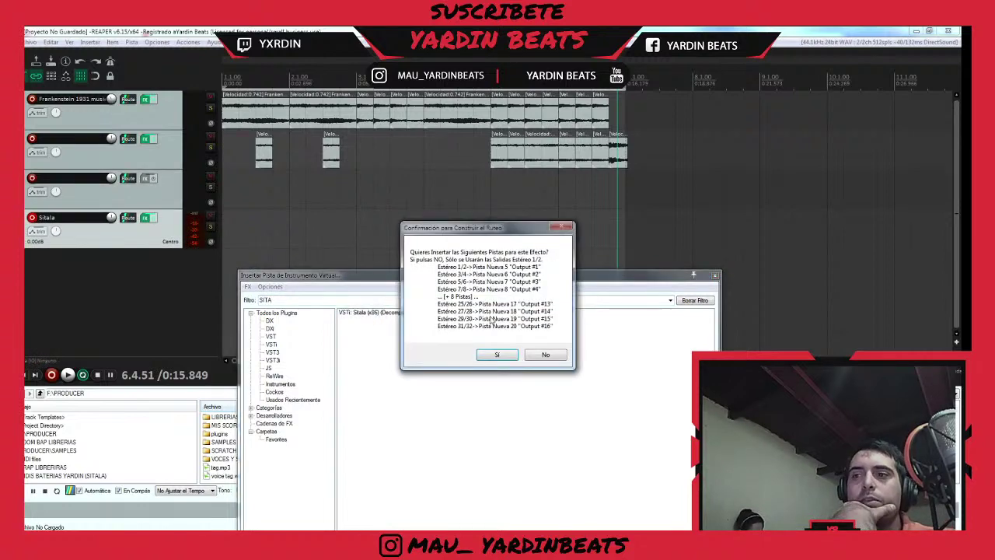
click(515, 354)
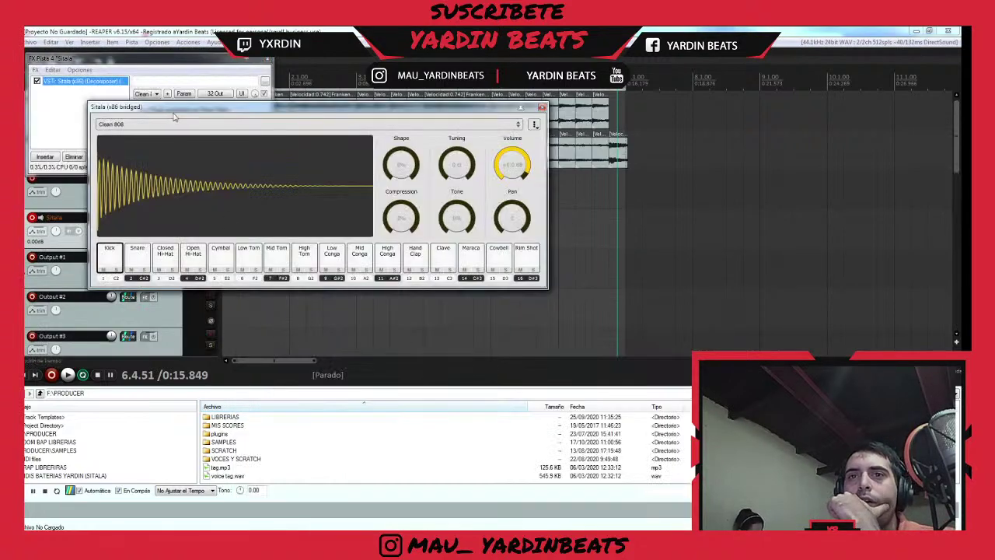
- Load the BOOM BAP KIT 3 kit in Sitala and close the plugin window
click(173, 123)
click(146, 200)
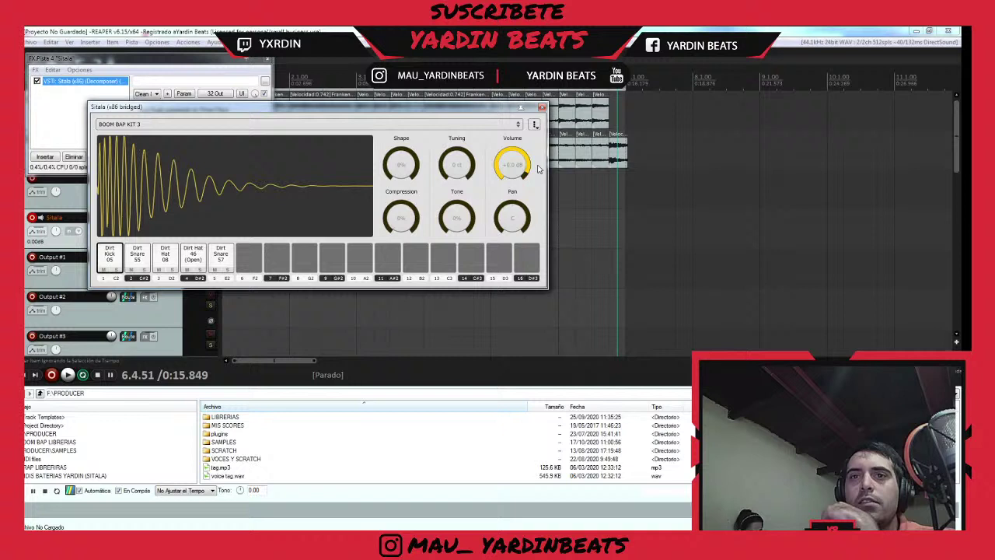
click(542, 108)
- Place BATERIA BOOM BAP 1.MID from the MIDIS BATERIAS YARDIN (SITALA) folder at bar 1 of the Sitala track and close the FX window
click(80, 474)
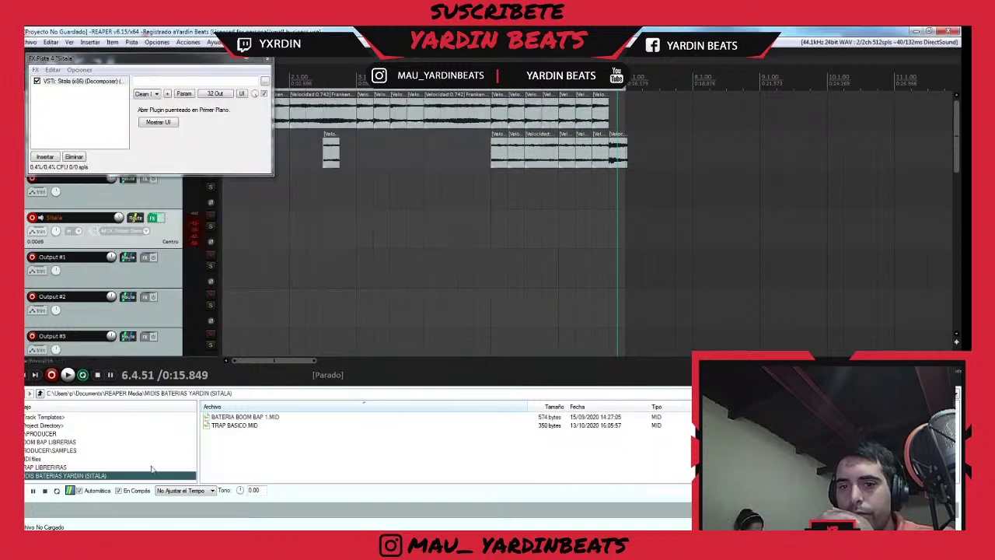
drag(232, 421, 224, 235)
mouse_move(490, 231)
mouse_down()
mouse_move(673, 231)
mouse_move(489, 232)
mouse_up()
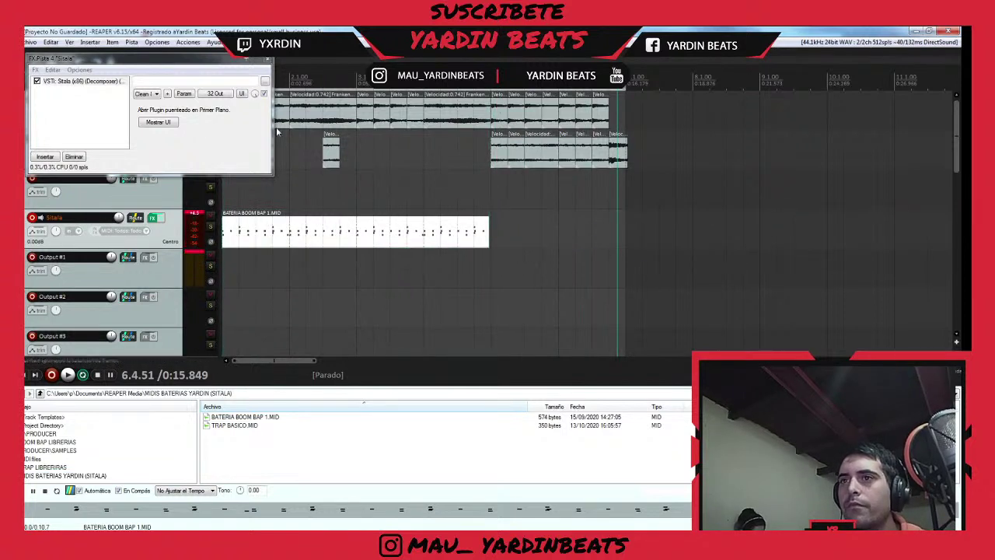
click(268, 61)
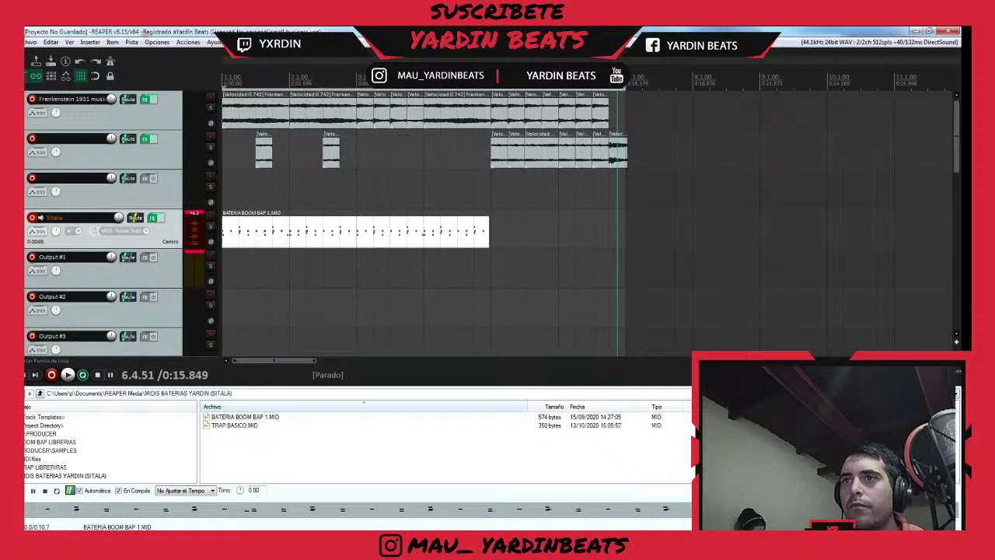
- While playing from bar 1, extend the drum clip's end to bar 5 and lower the Sitala track volume to -7.72 dB
click(462, 113)
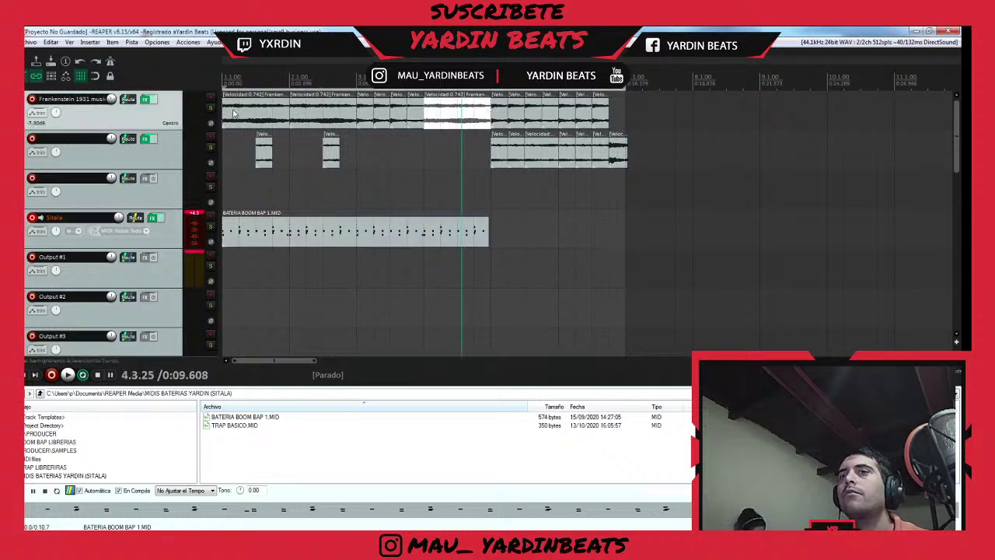
click(233, 113)
key(space)
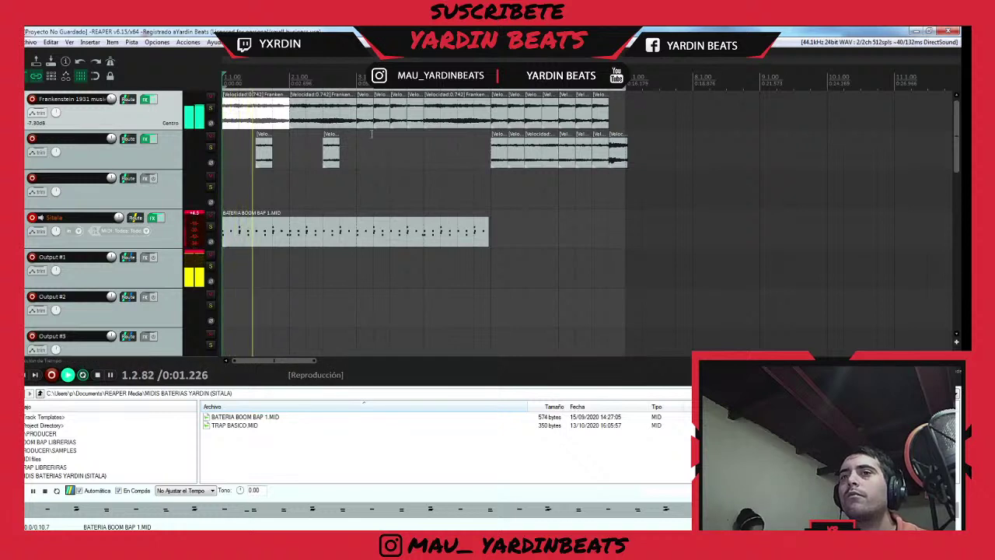
click(486, 233)
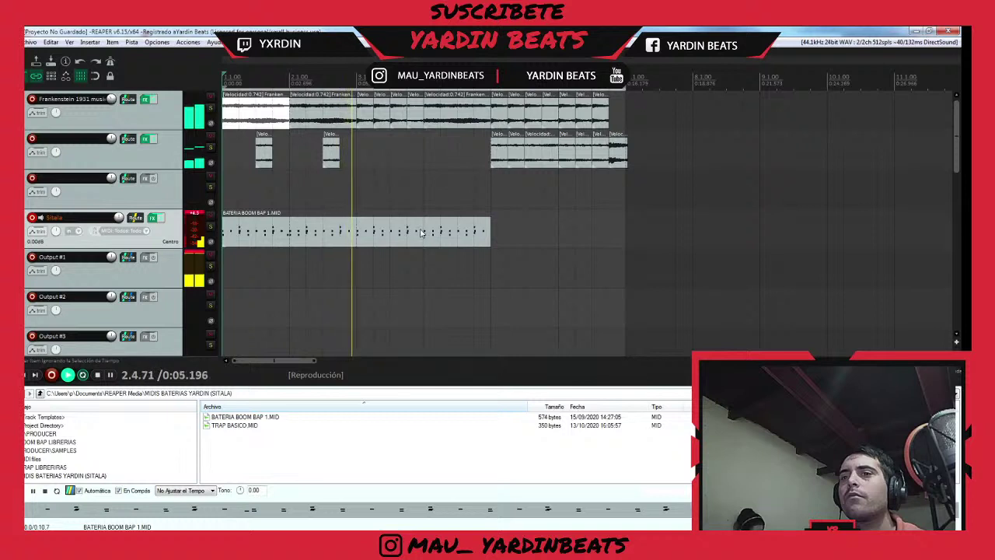
drag(118, 218, 118, 230)
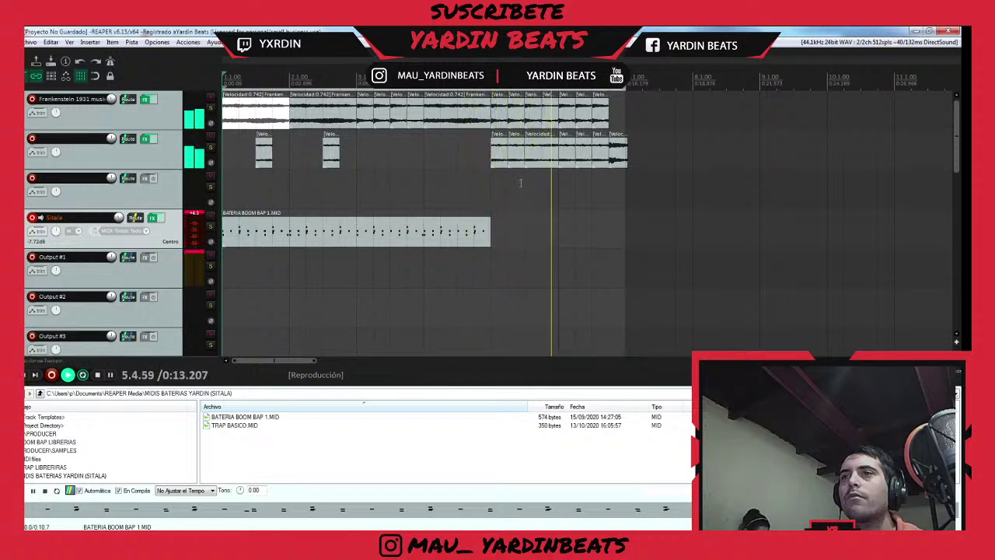
key(space)
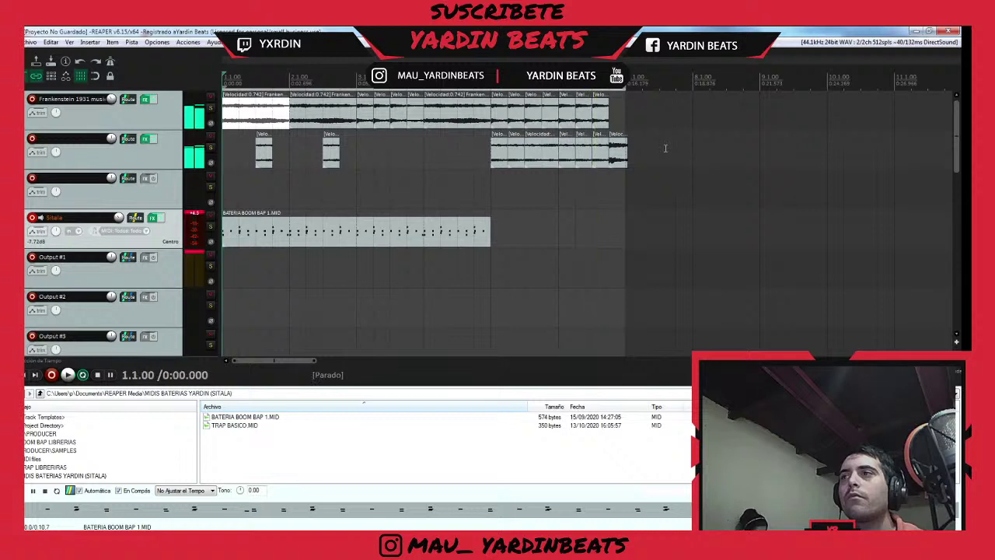
- Extend the loop range to bar 8 and move both tracks' pieces from bars 5 and 6 one bar later
drag(625, 89, 690, 88)
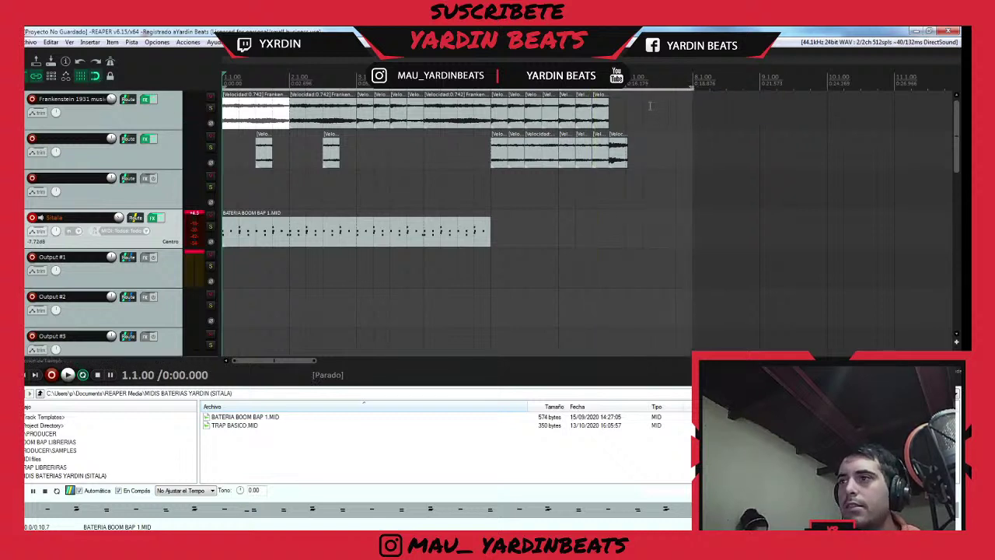
drag(500, 166, 581, 158)
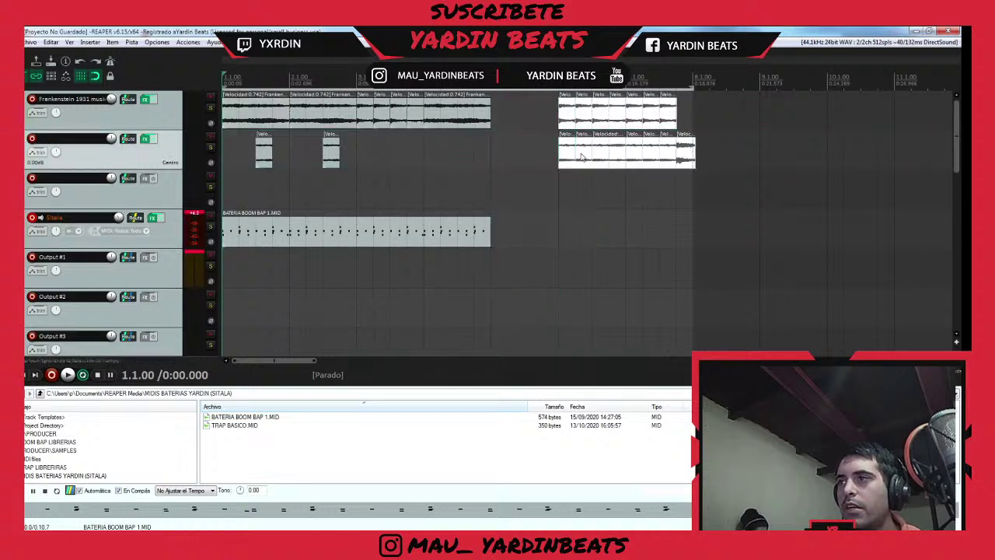
click(474, 122)
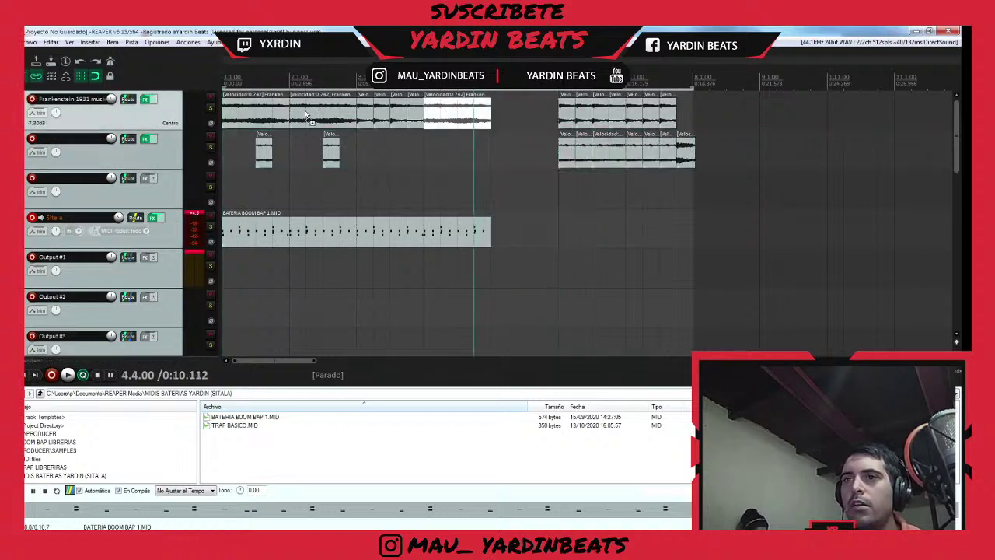
drag(307, 142, 325, 169)
key(ctrl+z)
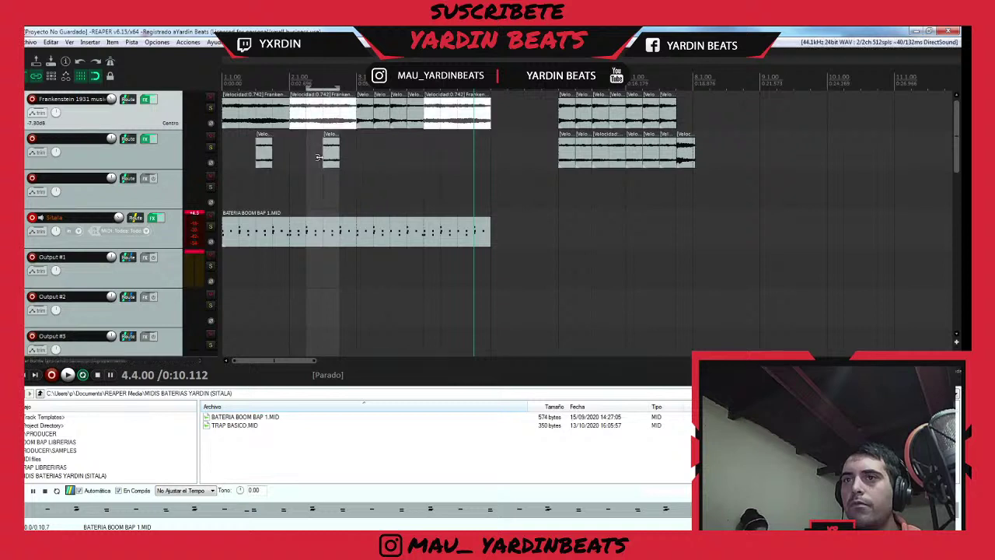
- Copy the first track's bar 2 piece into the empty bar 5
click(323, 123)
drag(319, 124, 558, 117)
click(336, 120)
- Copy the second track's one-beat piece from beat 3 of bar 2 to beat 3 of bar 5
click(330, 159)
drag(338, 157, 538, 164)
key(ctrl+z)
drag(333, 157, 534, 158)
- Play the arrangement from bar 1 and select the drum clip
click(224, 161)
key(space)
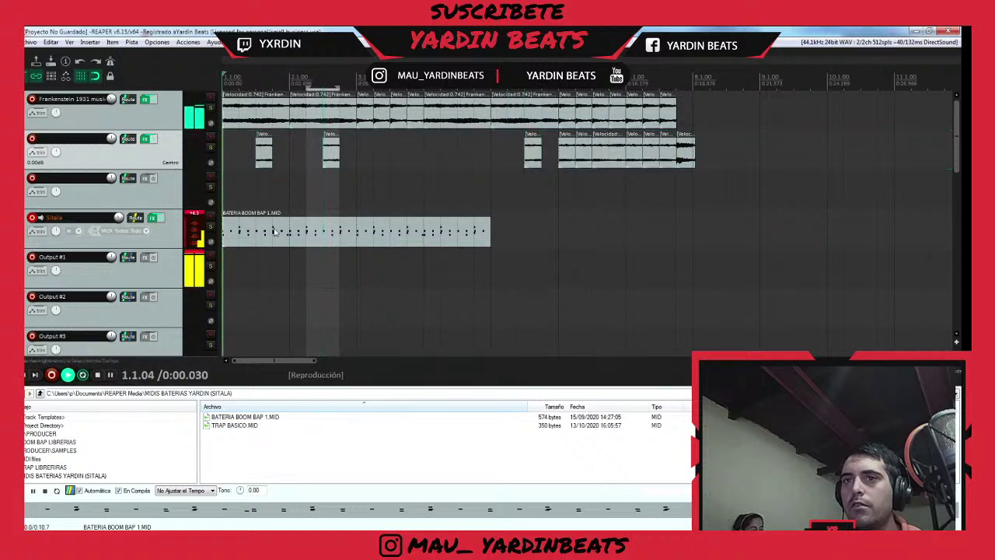
click(402, 245)
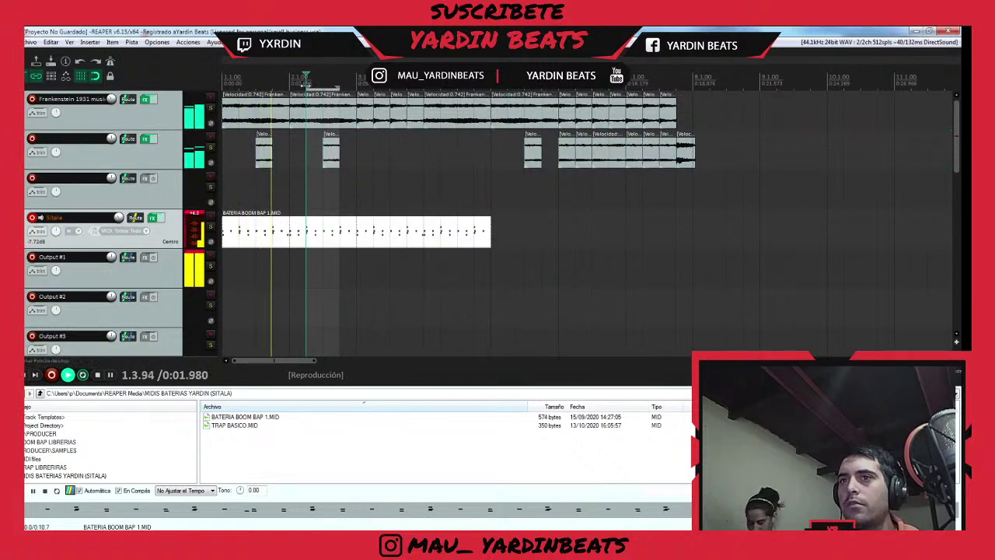
- Extend the loop range to the start of bar 8, select the drum clip and stop playback at bar 1
drag(347, 87, 696, 92)
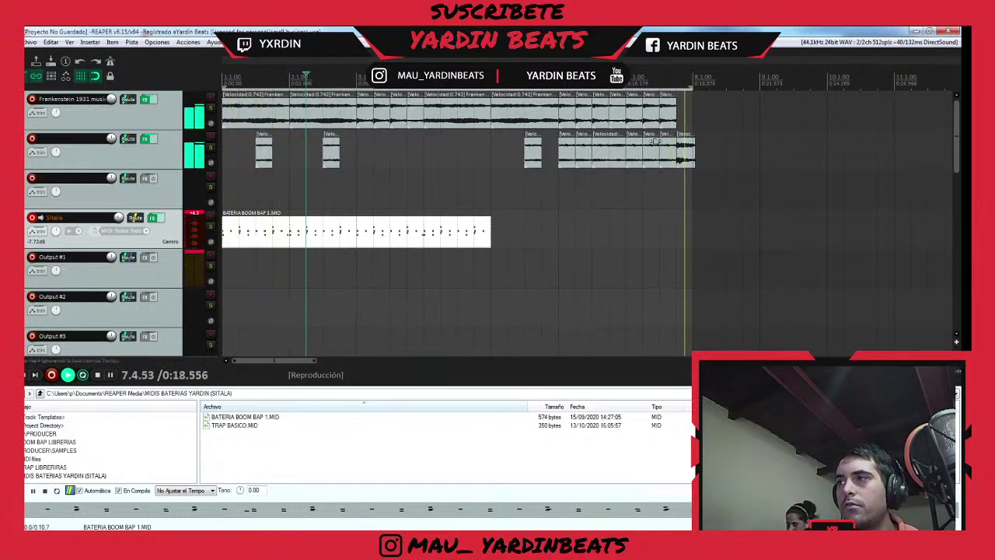
click(437, 250)
click(227, 230)
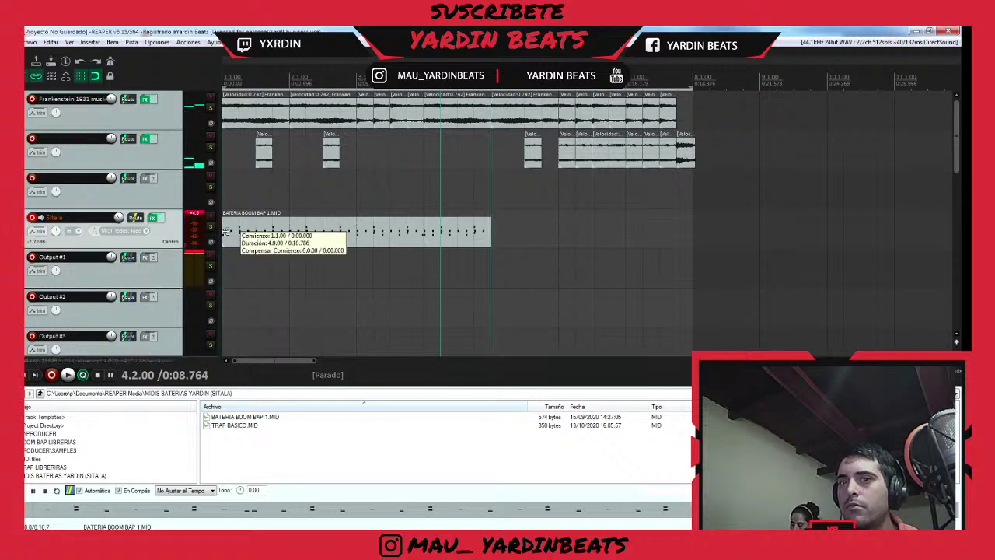
key(space)
- Load BOOM BAP KIT 2 in the drum track's Sitala and audition it with the arrangement from bar 1
click(154, 218)
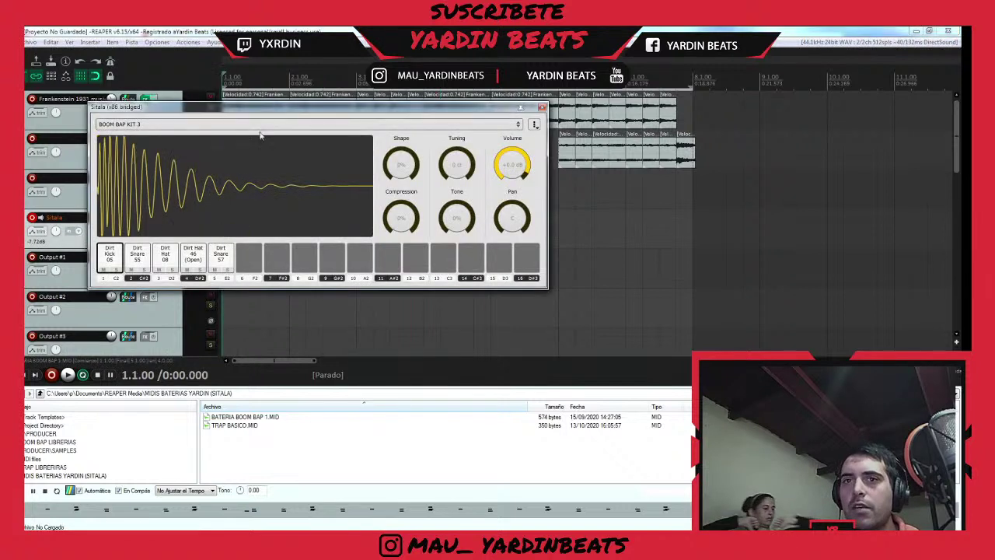
click(125, 124)
click(146, 189)
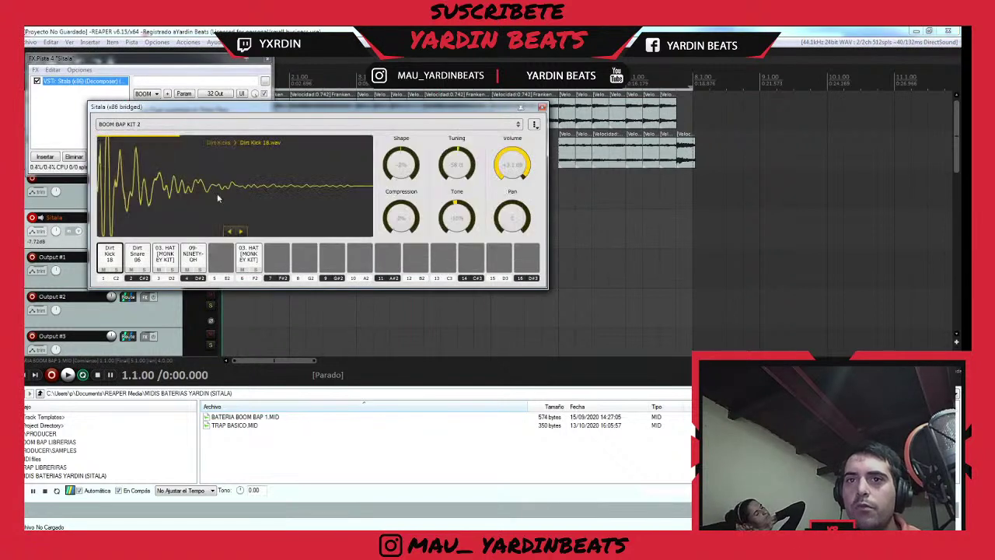
drag(142, 106, 386, 130)
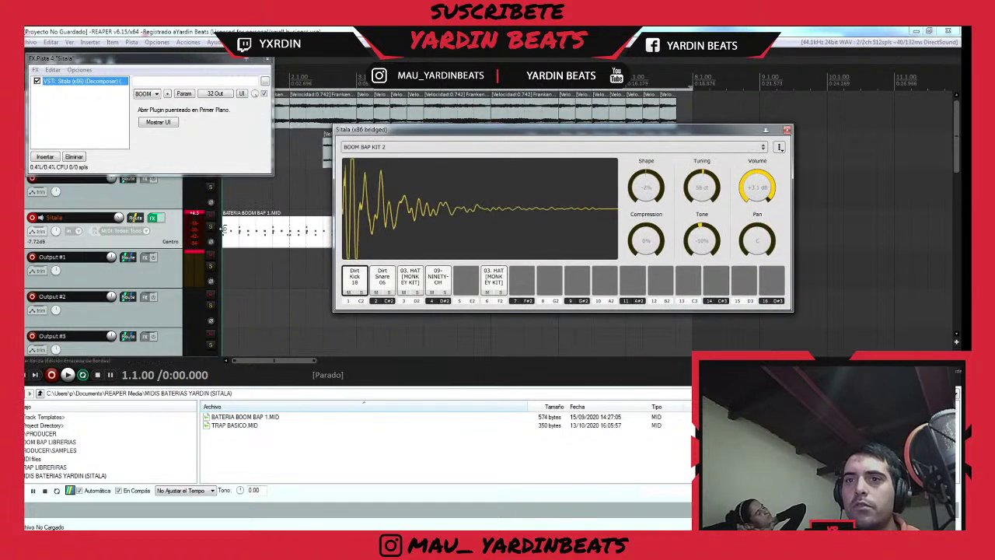
key(space)
click(403, 147)
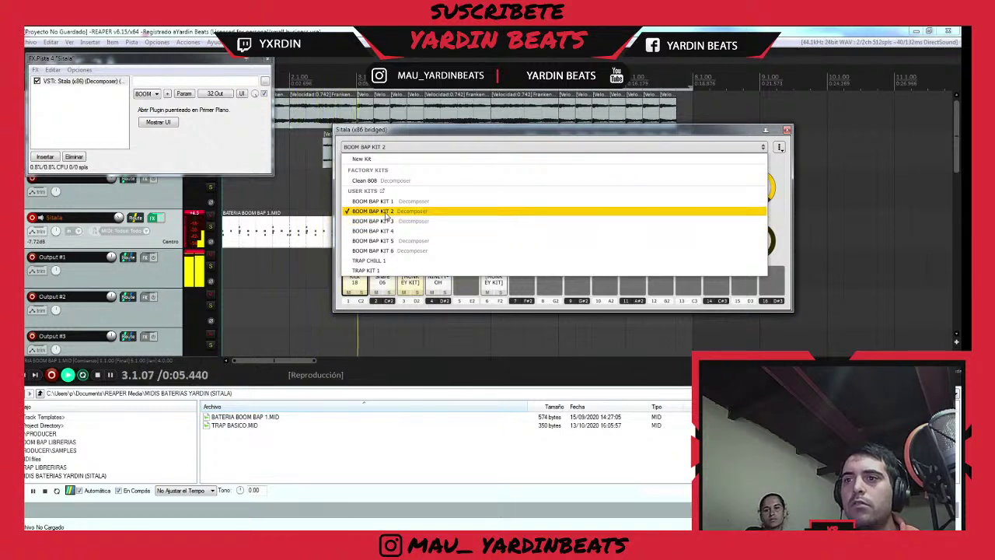
click(374, 212)
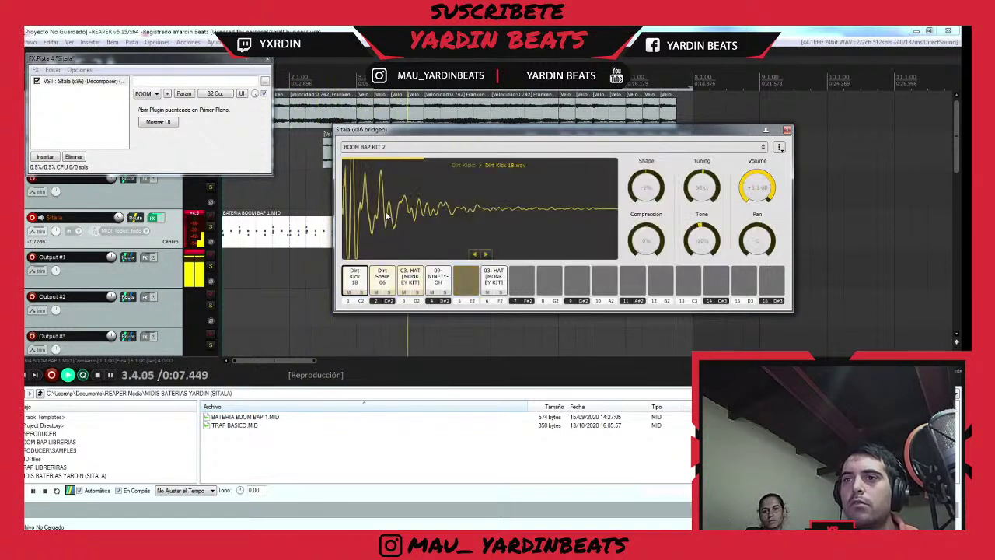
- Inspect the drum clip's notes while playing from bar 1, and close the note editor and Sitala windows
double_click(278, 235)
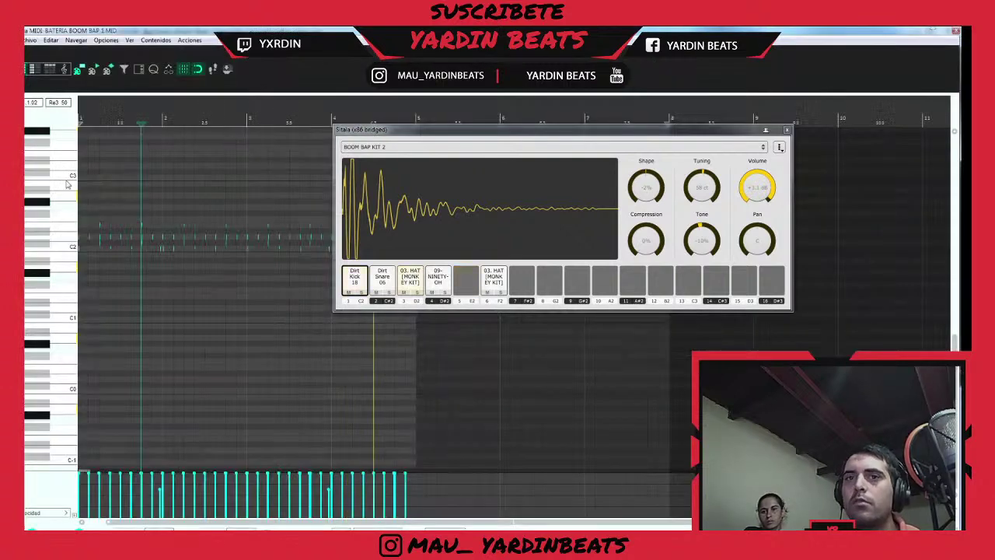
click(79, 117)
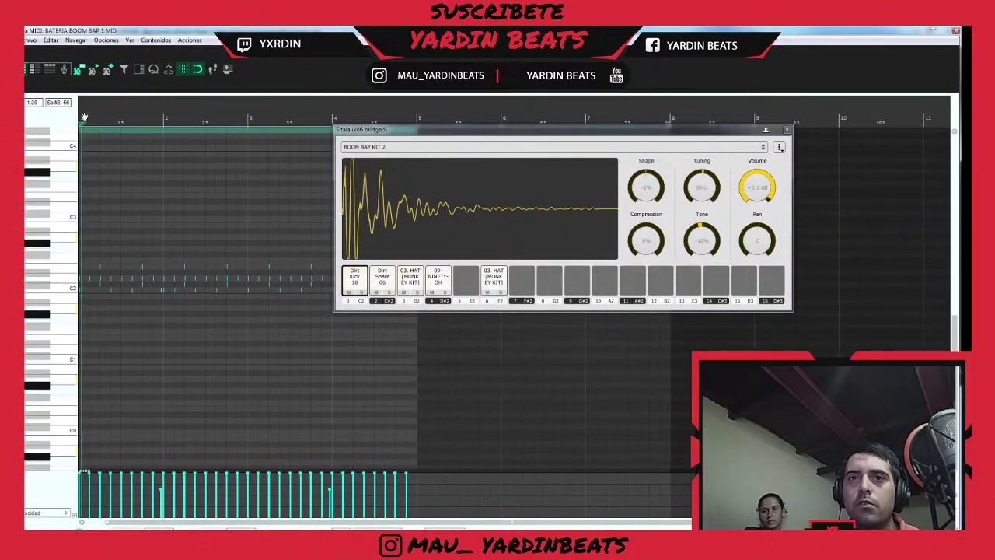
scroll(84, 116, up, 5)
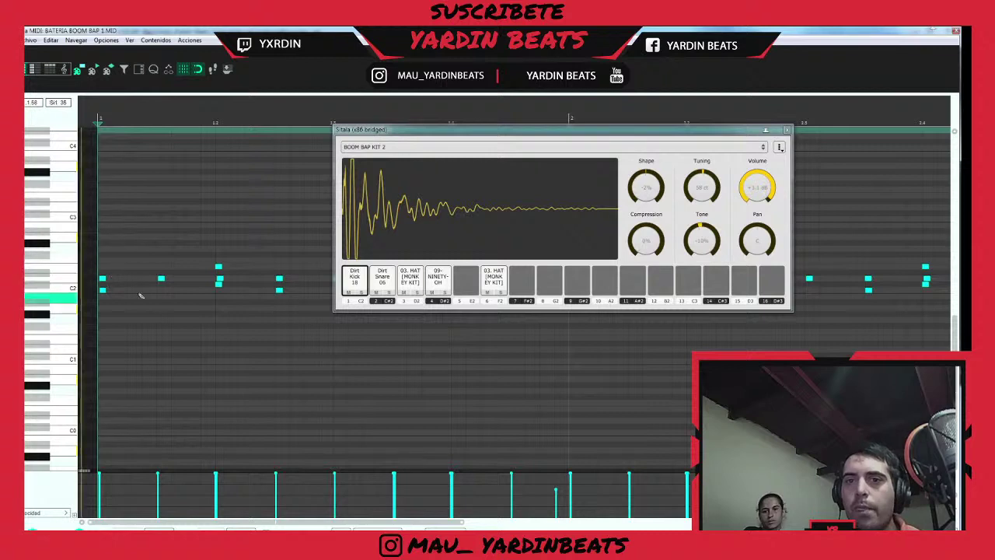
scroll(162, 260, down, 1)
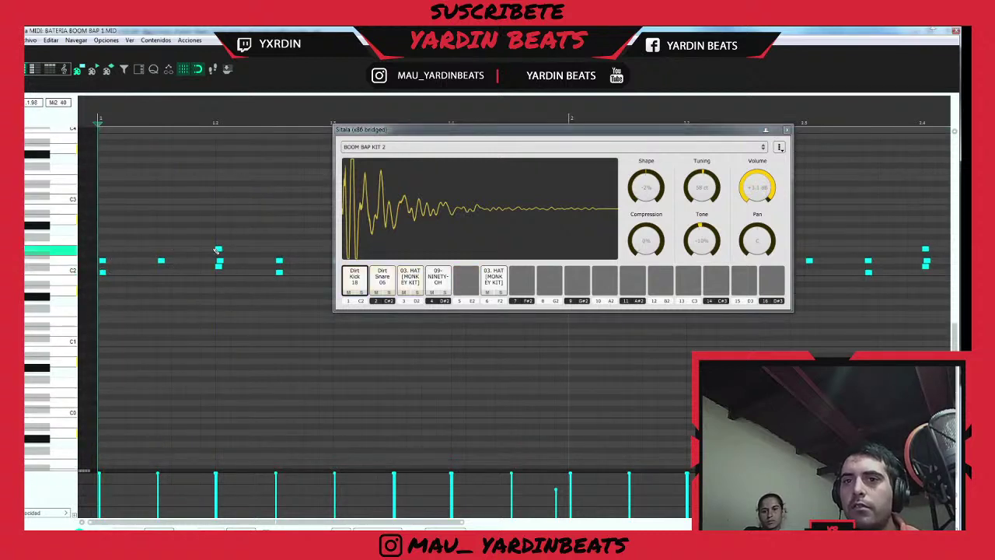
key(space)
click(786, 129)
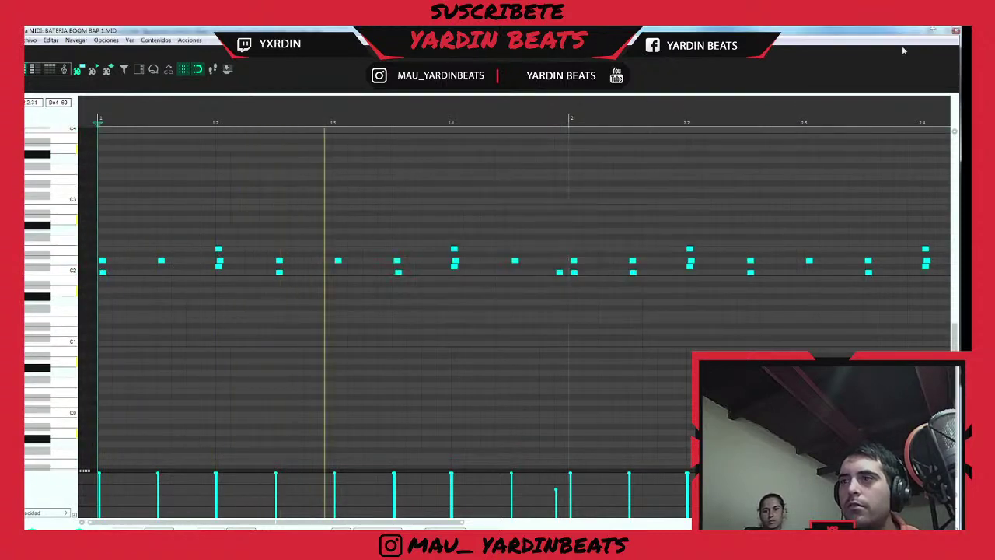
click(955, 30)
click(267, 59)
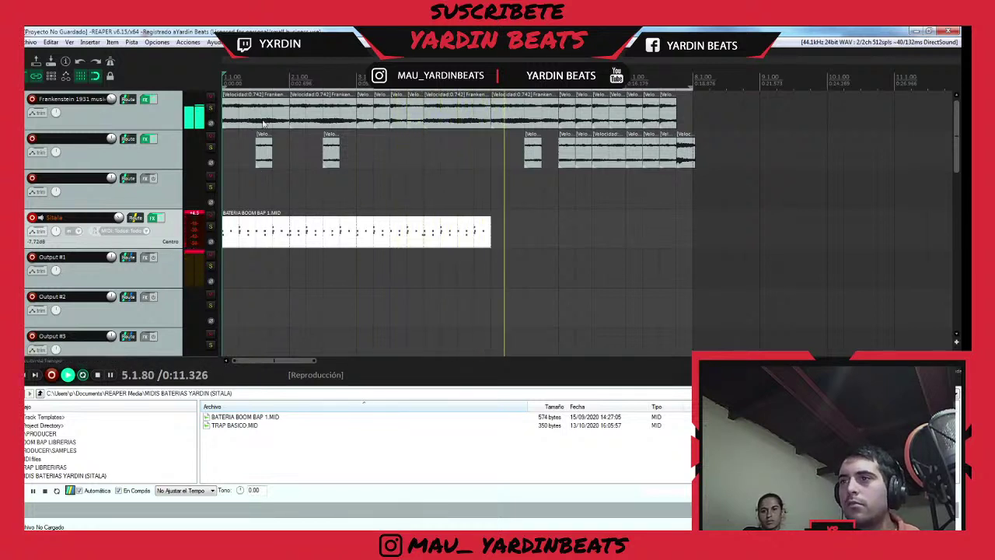
- In bar 1 of the drum clip, remove the kick after beat 2 and align the kicks on beat 1 and after beat 3 to the grid
double_click(235, 238)
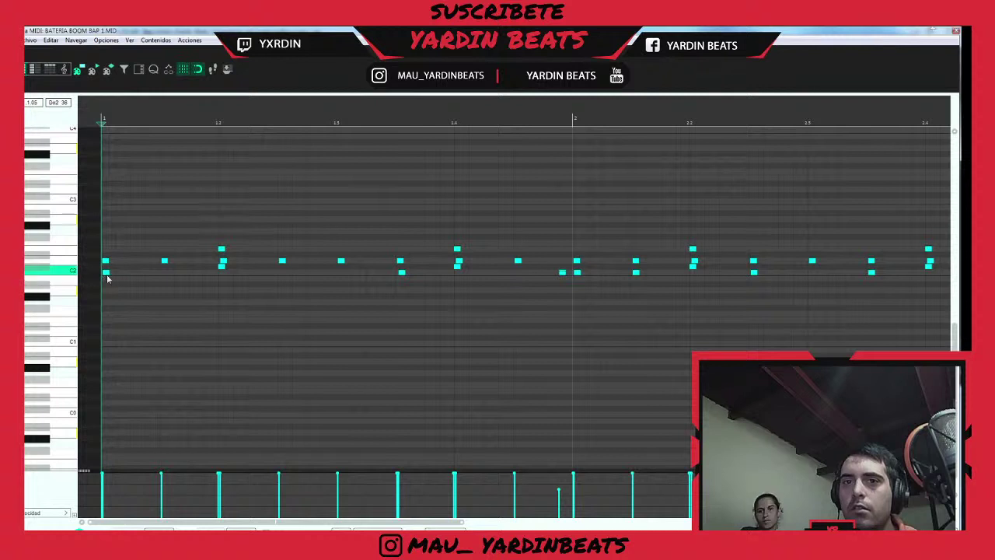
click(106, 273)
key(space)
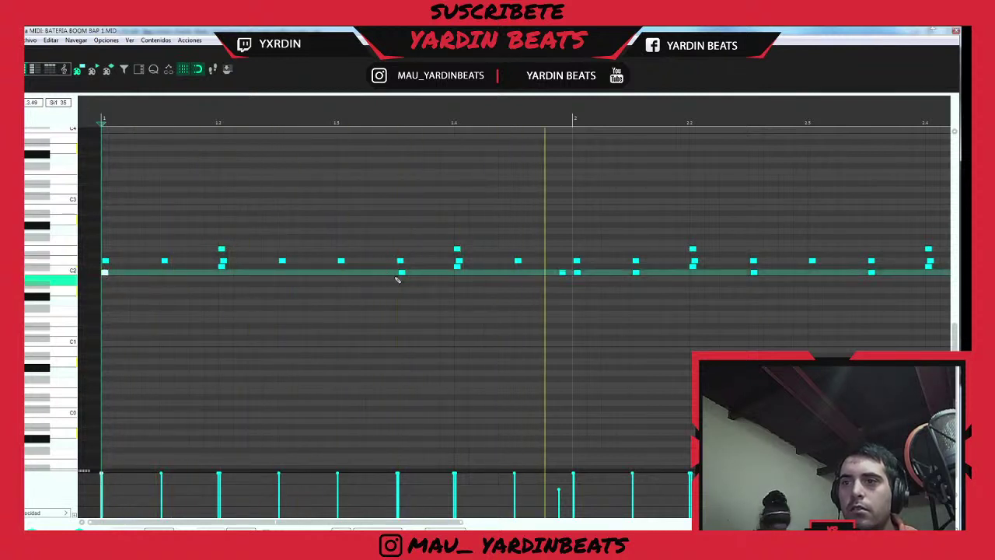
key(space)
right_click(403, 272)
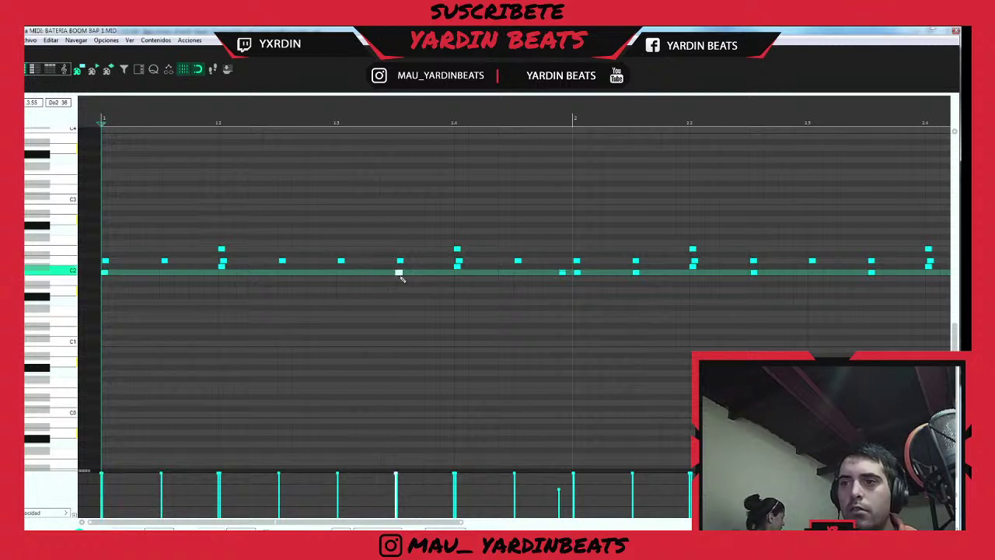
key(space)
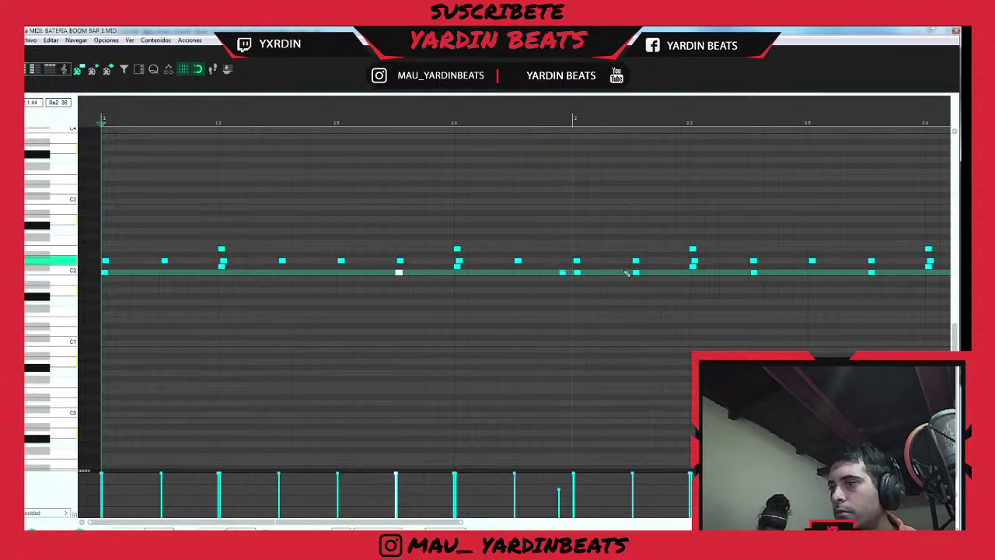
- Review the edited drum pattern across all four bars during playback, and close the note editor
scroll(613, 233, down, 4)
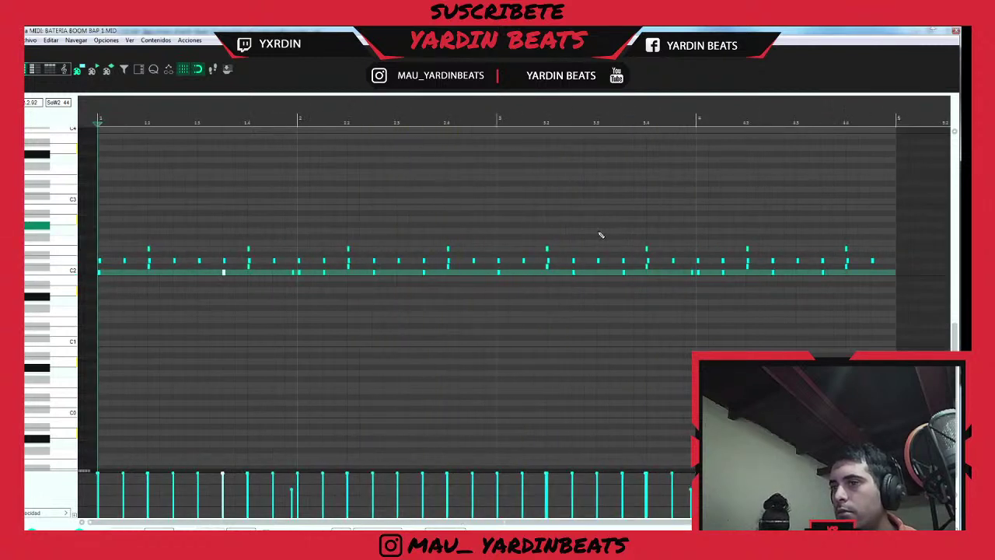
scroll(563, 230, down, 1)
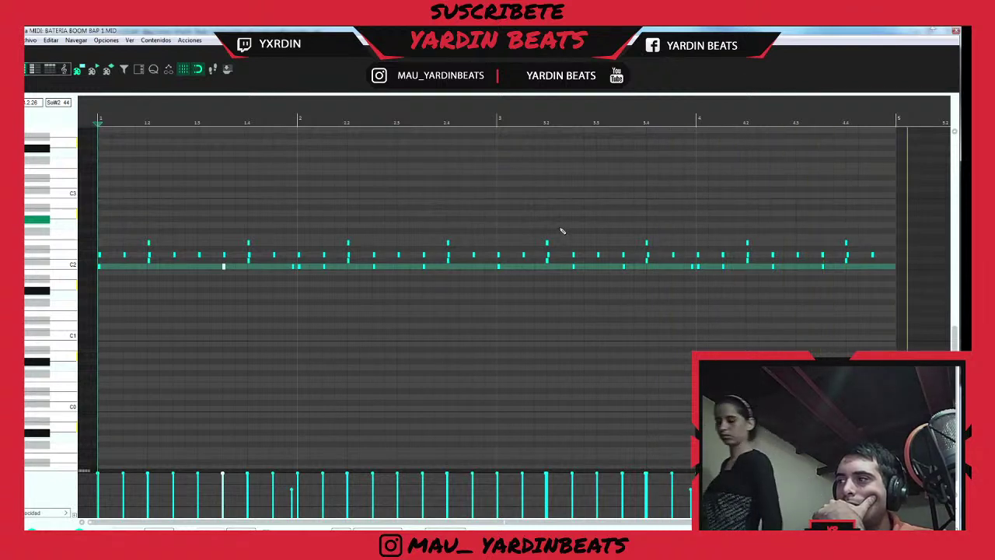
scroll(563, 231, down, 3)
scroll(447, 196, up, 4)
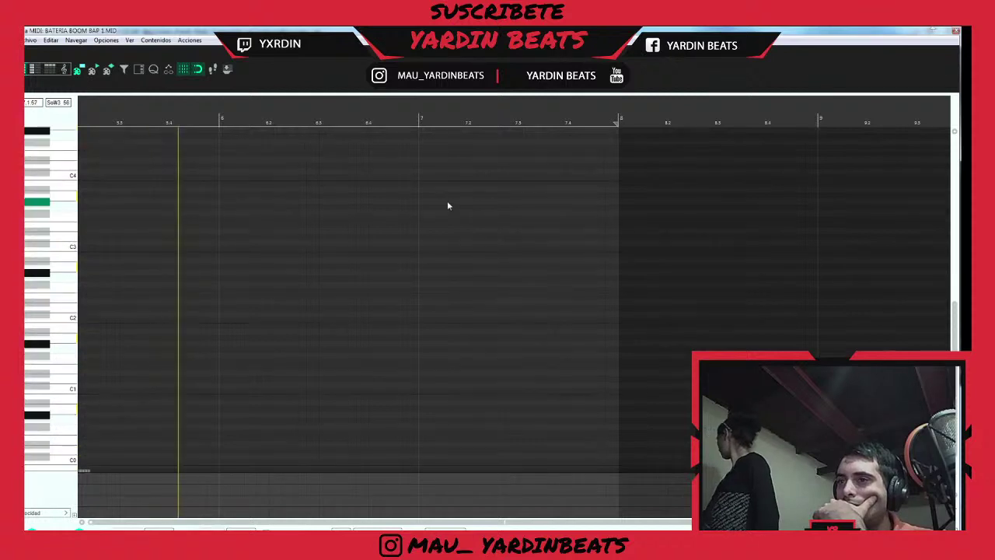
scroll(445, 194, down, 5)
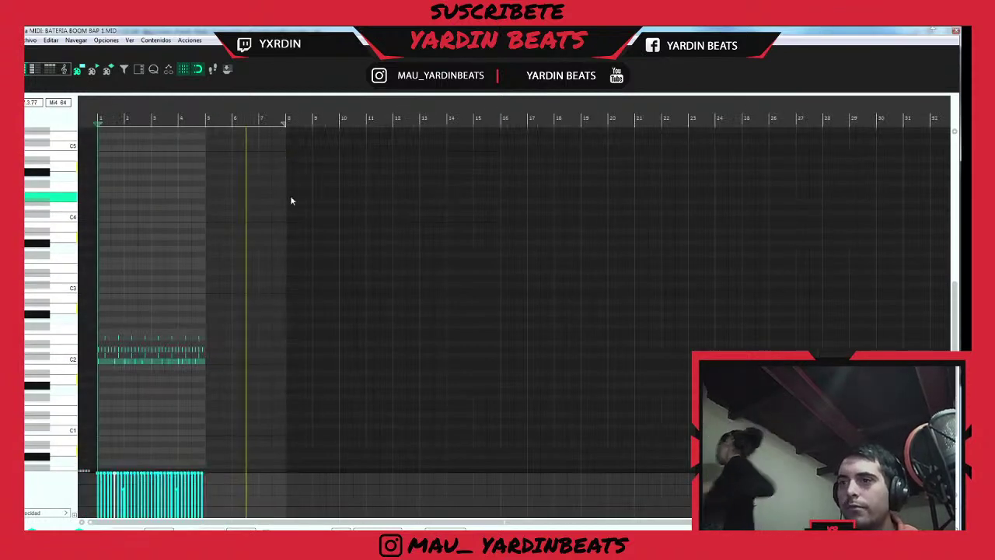
scroll(103, 115, up, 4)
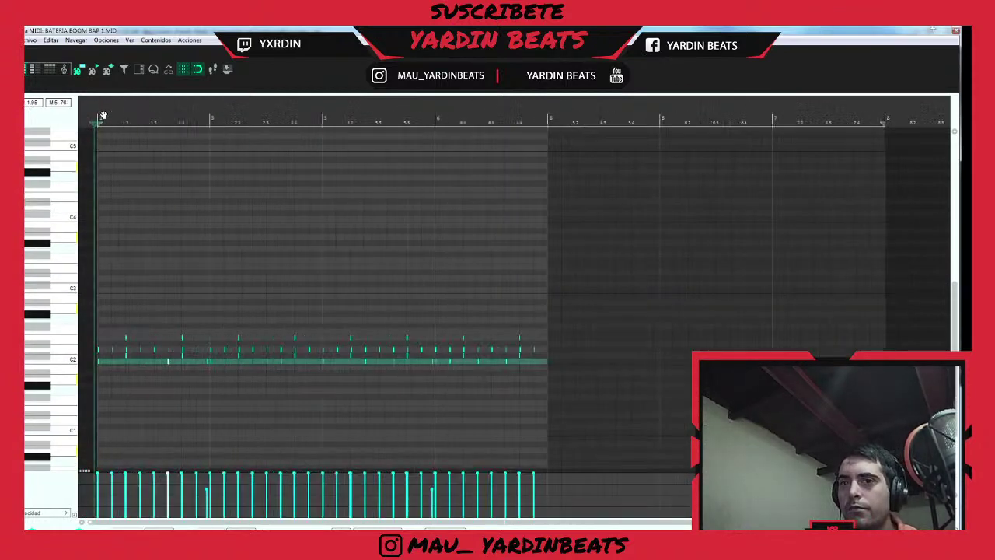
scroll(128, 238, down, 1)
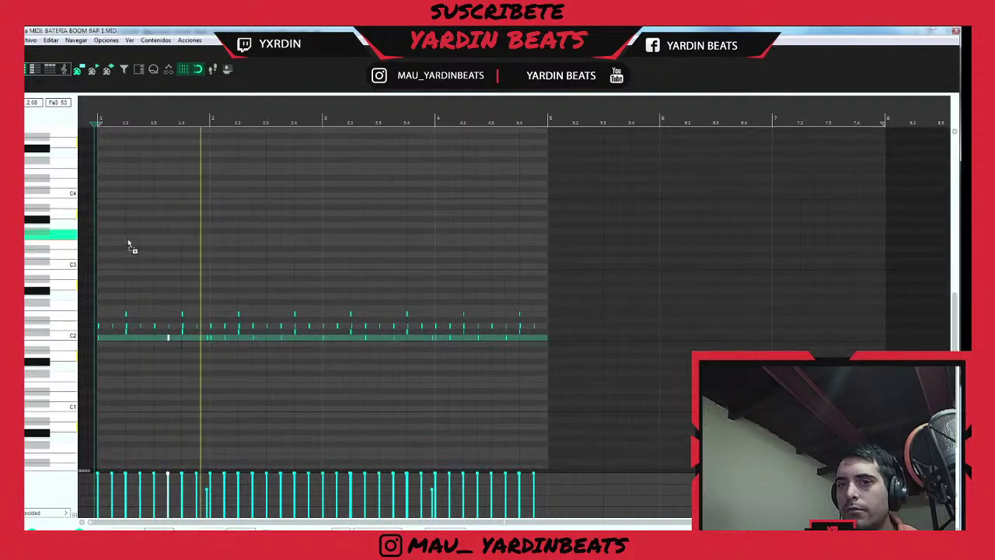
scroll(128, 238, up, 2)
scroll(241, 276, down, 2)
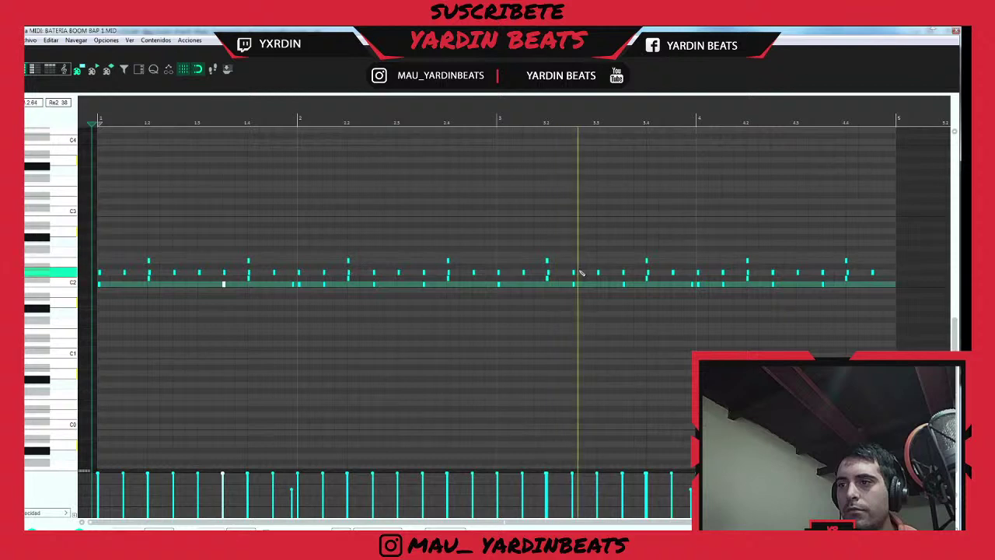
key(space)
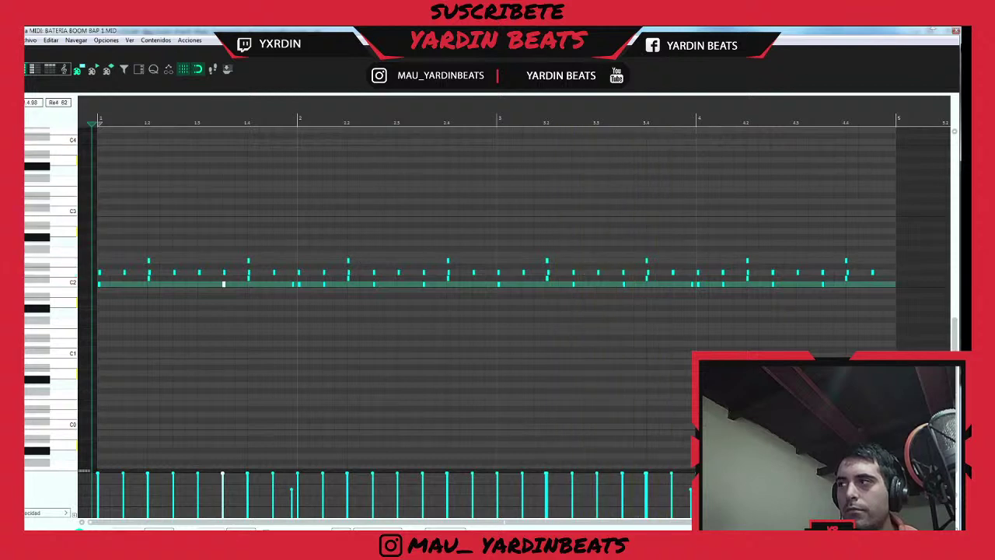
click(956, 31)
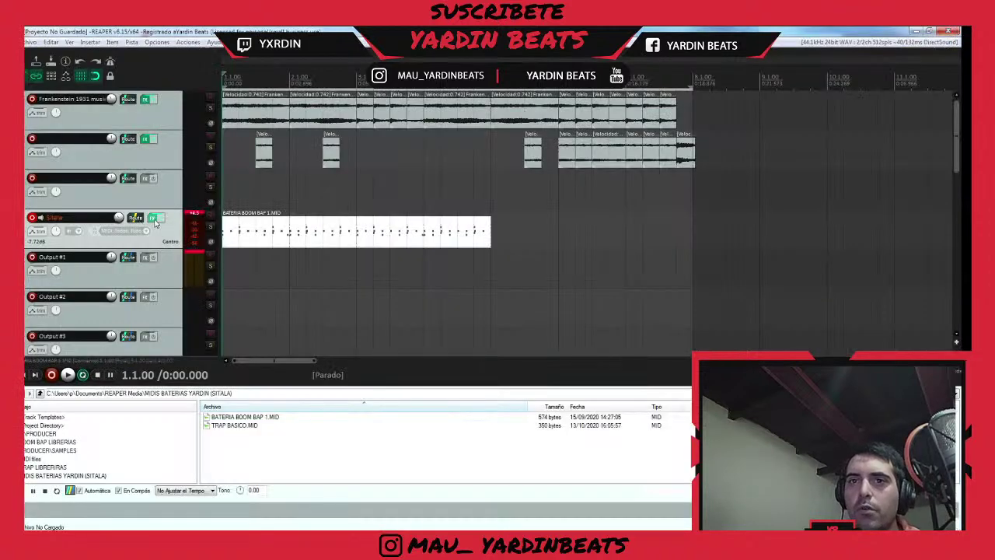
- Load BOOM BAP KIT 1 in the drum track's Sitala and play the arrangement from bar 1
click(154, 219)
click(383, 147)
click(385, 196)
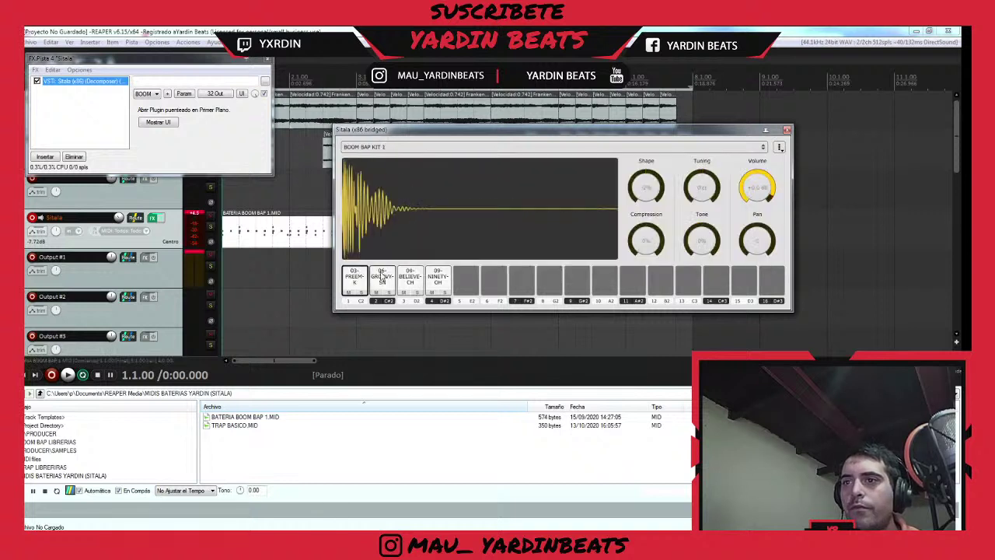
click(228, 236)
key(space)
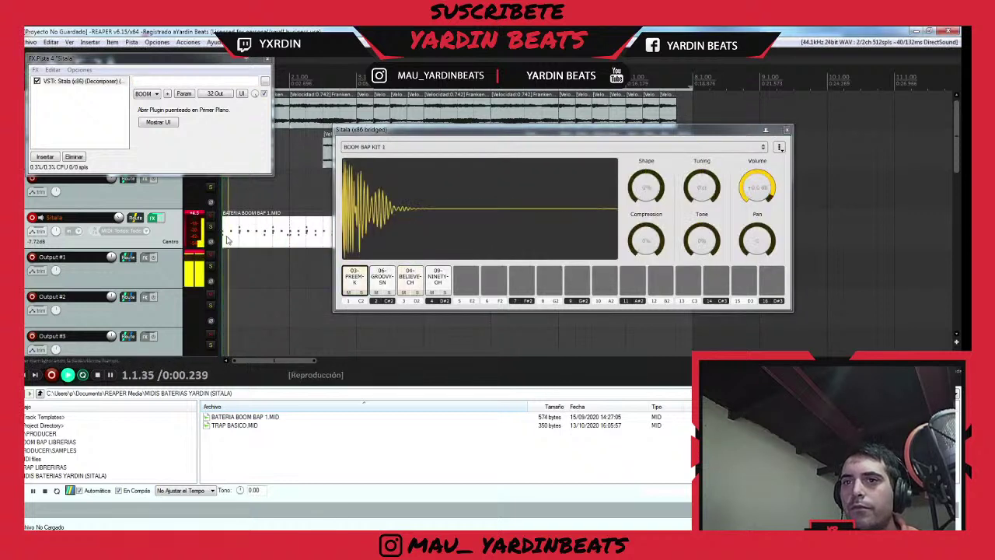
- Try BOOM BAP KIT 5 and BOOM BAP KIT 6 on the playing drum pattern
click(384, 147)
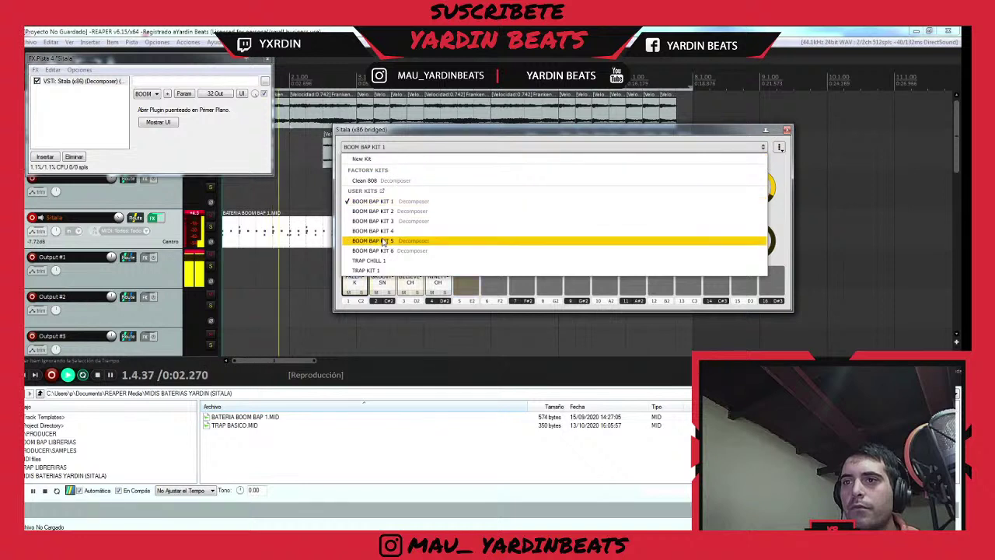
click(381, 241)
click(384, 147)
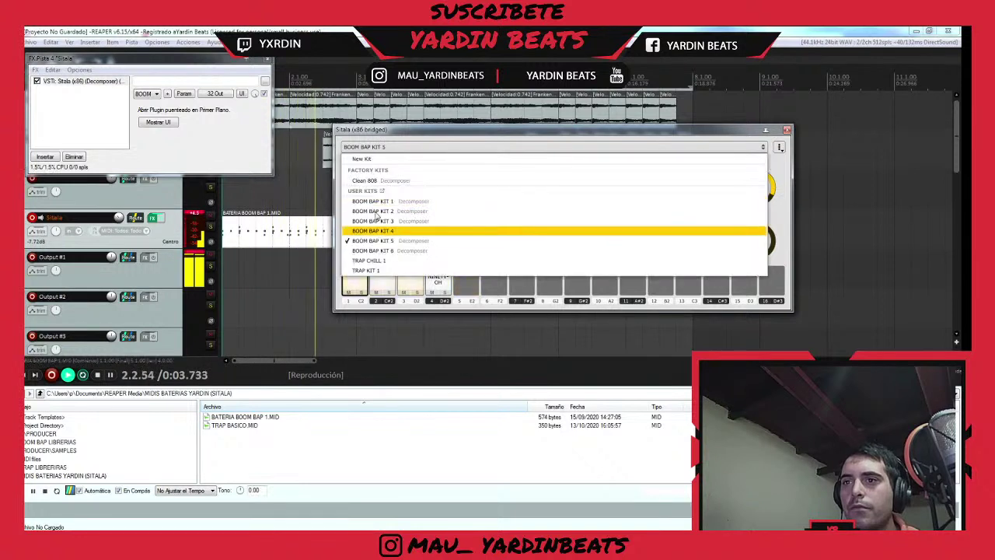
click(381, 252)
- Load BOOM BAP KIT 4 for the drums and close the drum track's effects chain
click(376, 147)
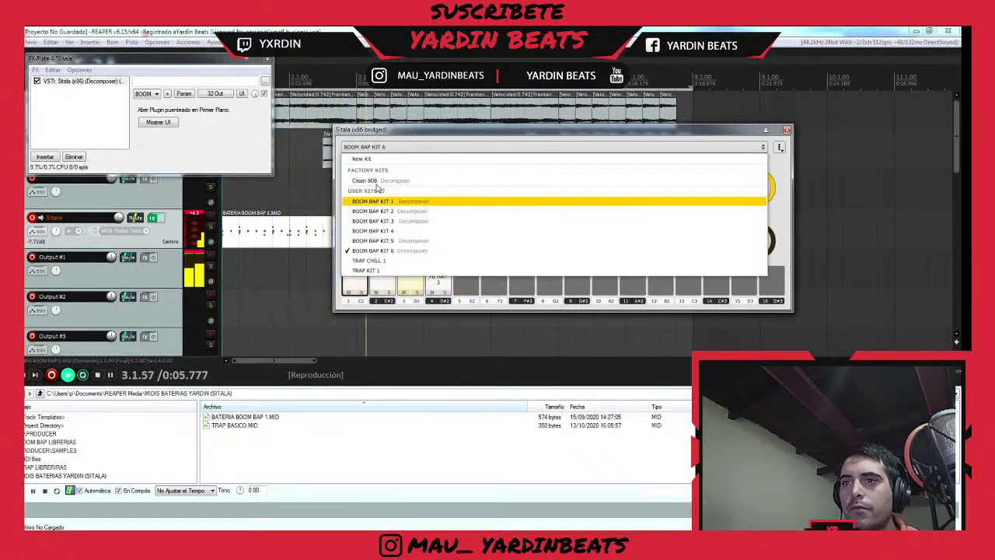
click(376, 226)
click(378, 147)
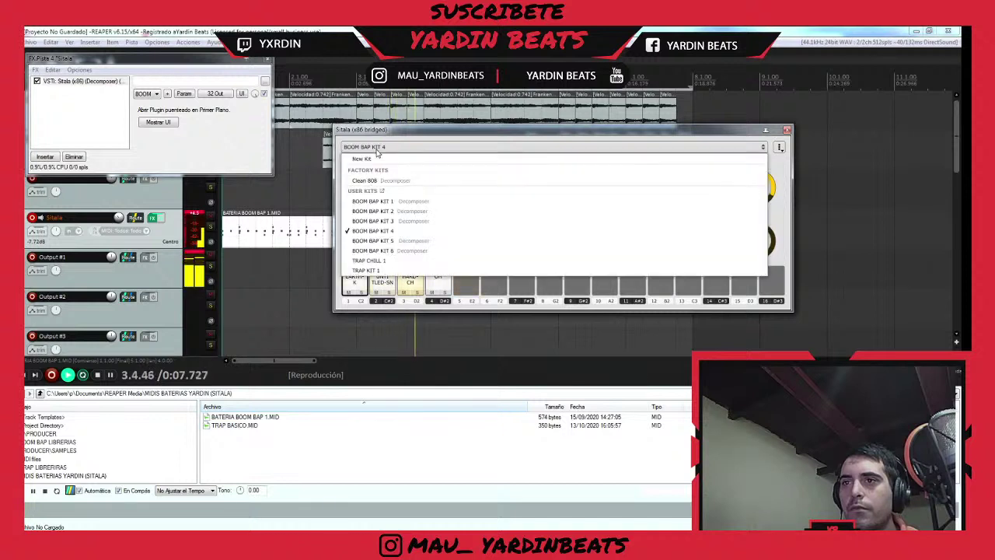
click(380, 232)
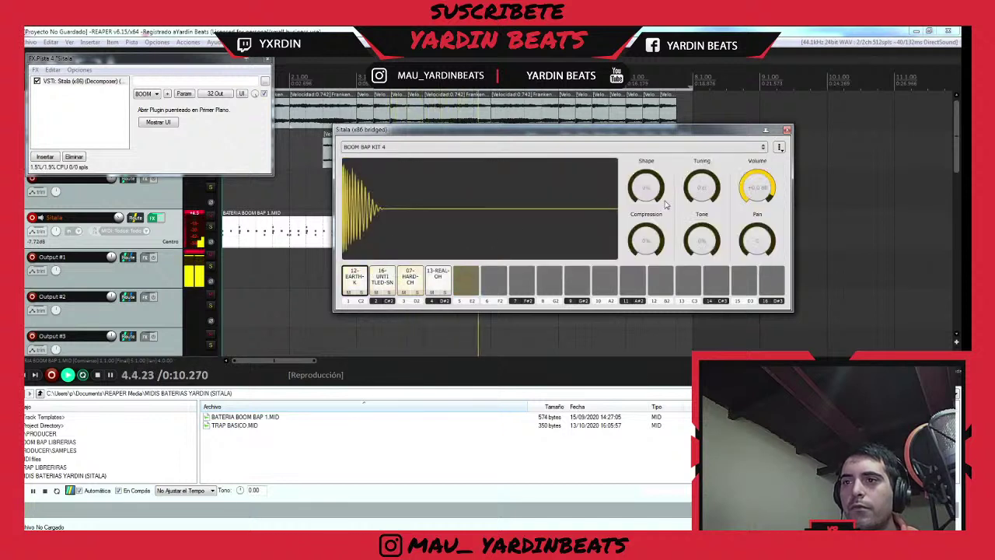
click(269, 60)
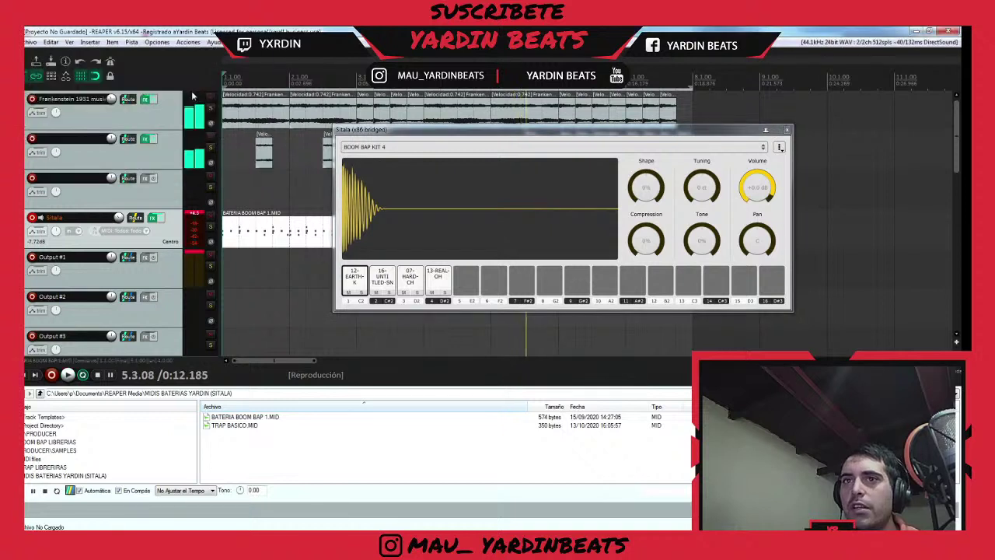
- Open the Frankenstein sample track's effects chain and show the mixer, enlarged enough to reveal the effect slots
click(146, 100)
click(45, 250)
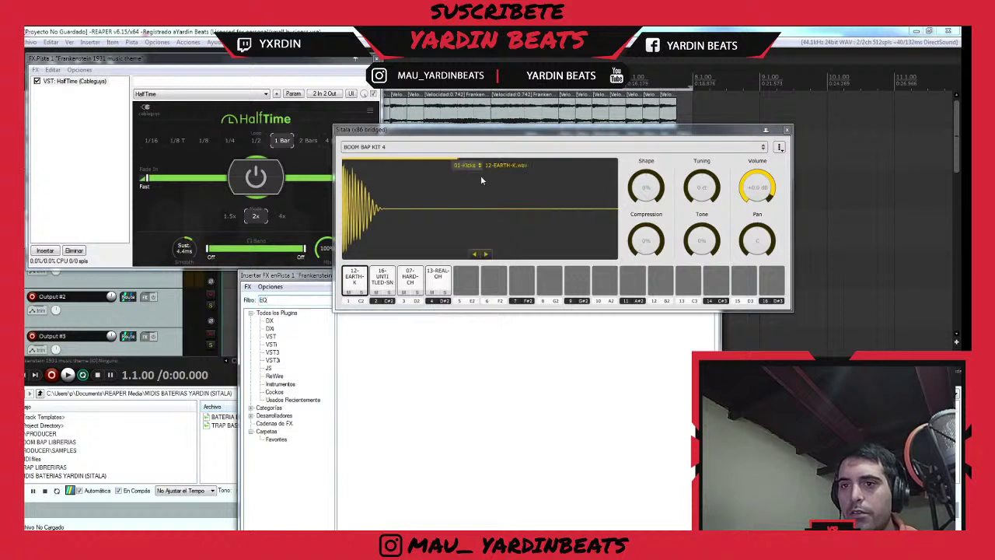
drag(429, 131, 734, 111)
drag(299, 277, 687, 386)
key(ctrl+m)
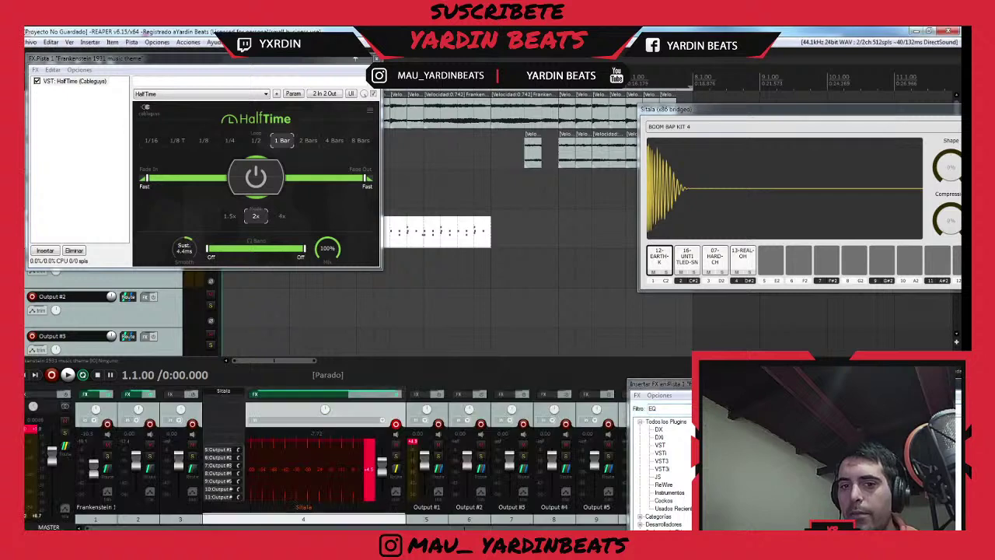
drag(249, 386, 259, 305)
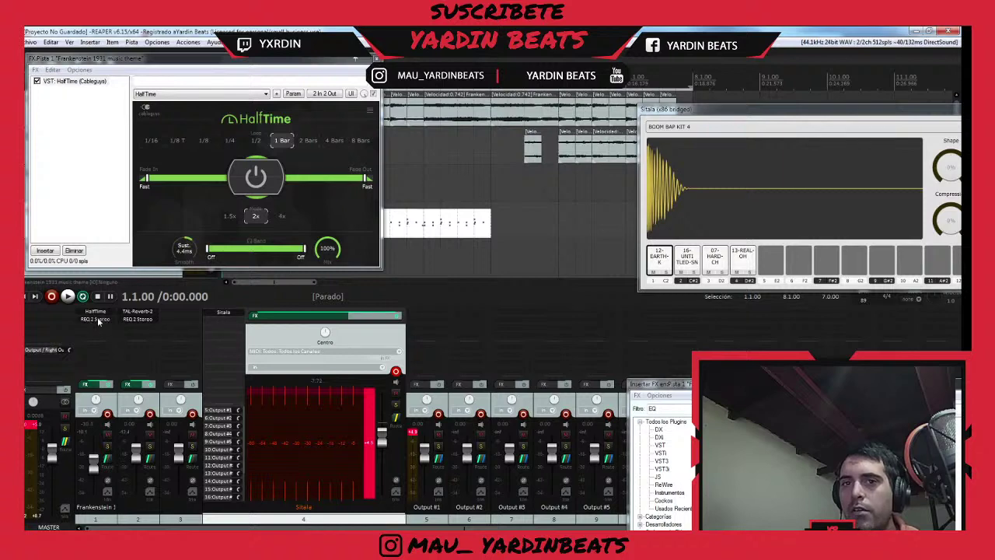
- Raise the low-cut frequency in REQ 2 Stereo on the Frankenstein sample track during playback, and close its effect windows
click(98, 321)
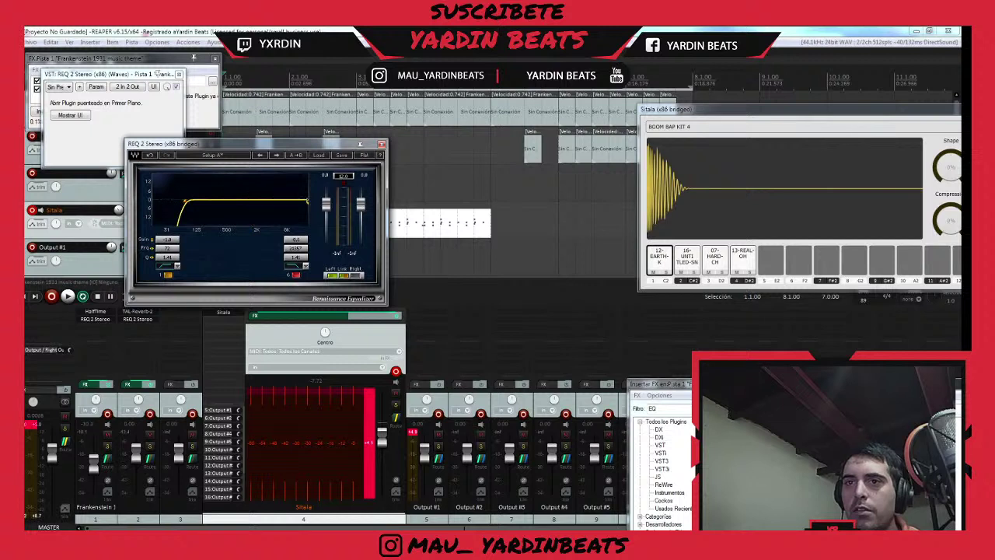
click(141, 337)
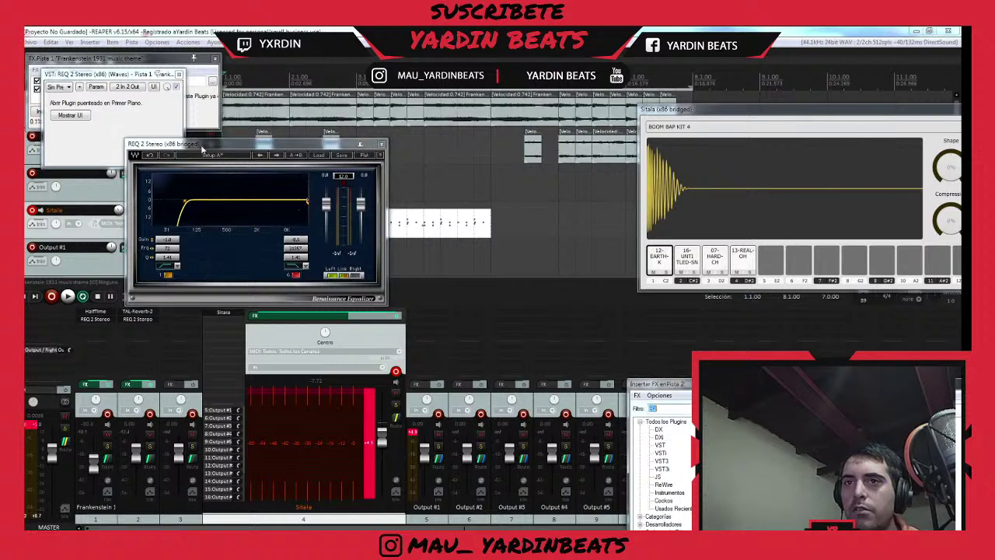
click(235, 115)
key(space)
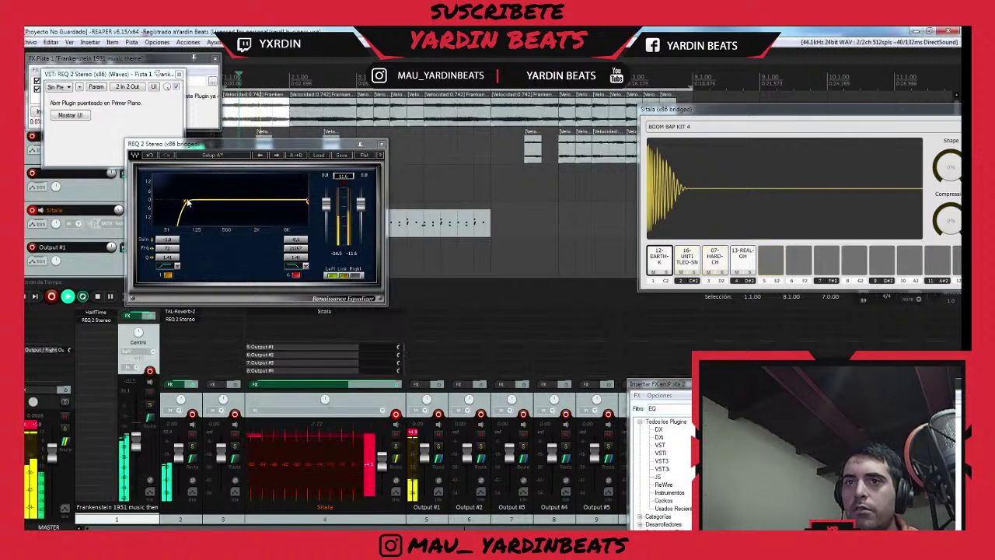
click(185, 201)
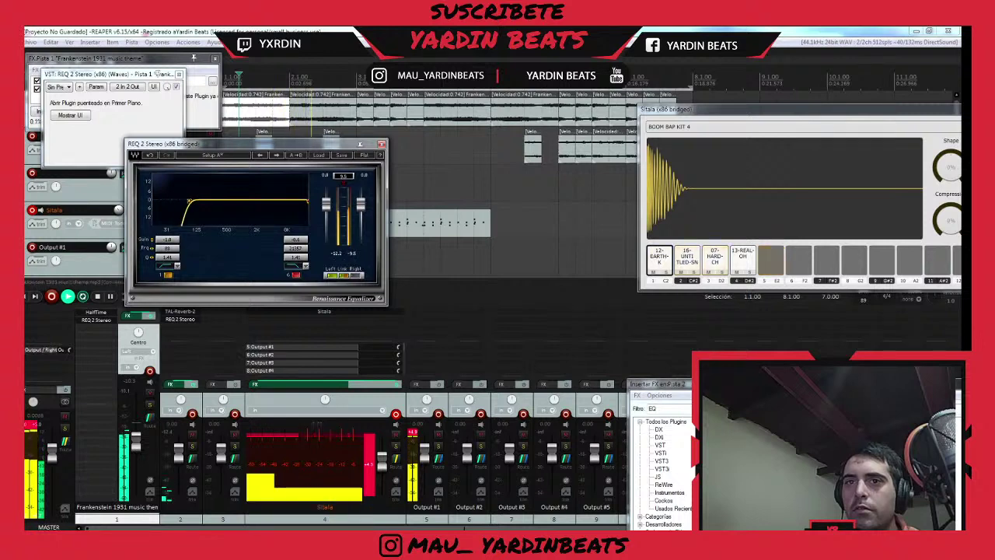
click(381, 144)
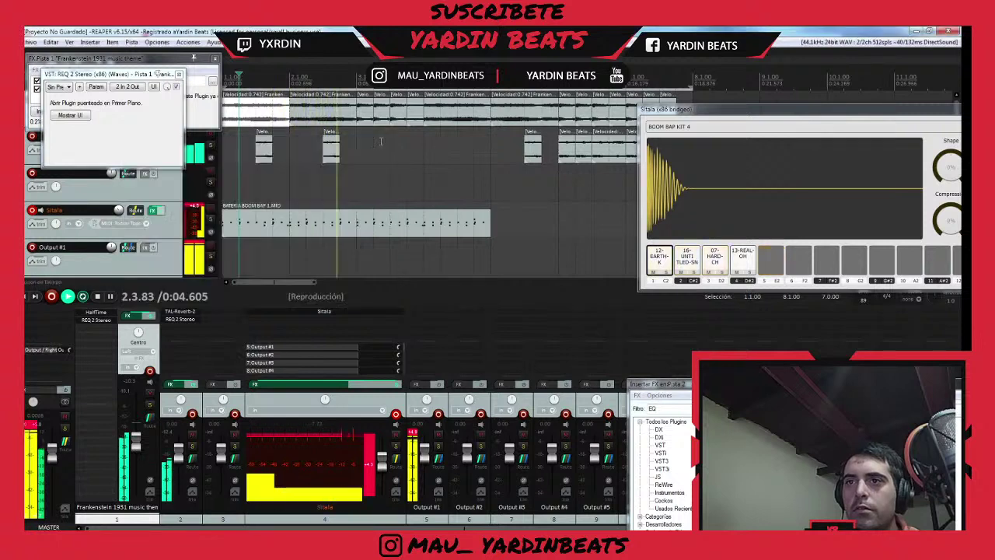
click(180, 75)
click(269, 59)
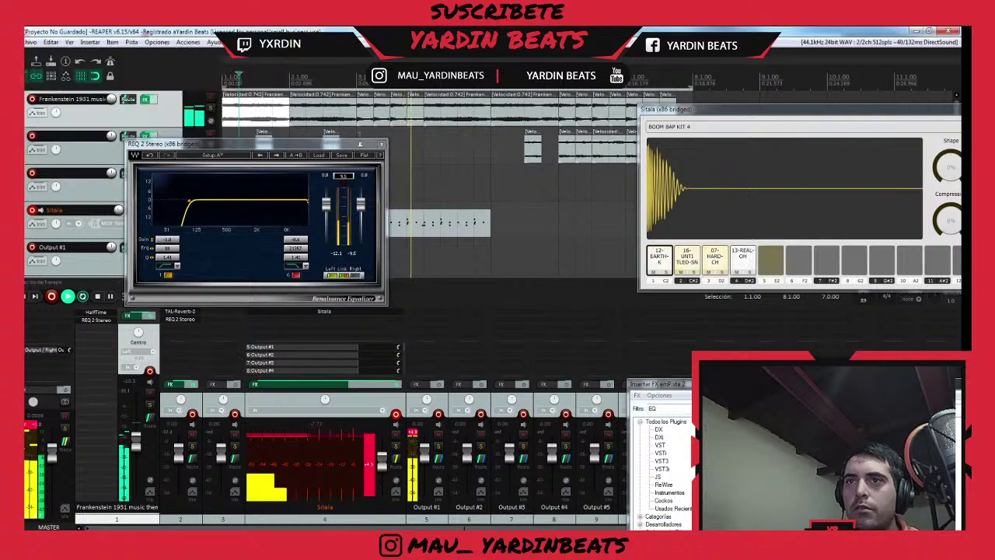
click(381, 145)
click(381, 144)
- Move the sample chop at the start of bar 6 on the second track to the start of bar 3
click(334, 151)
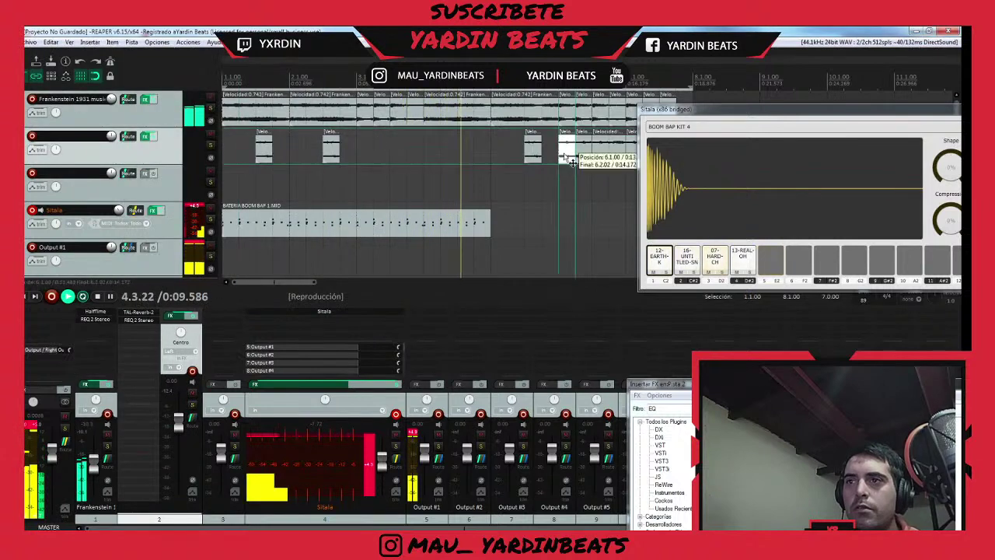
drag(336, 155, 359, 159)
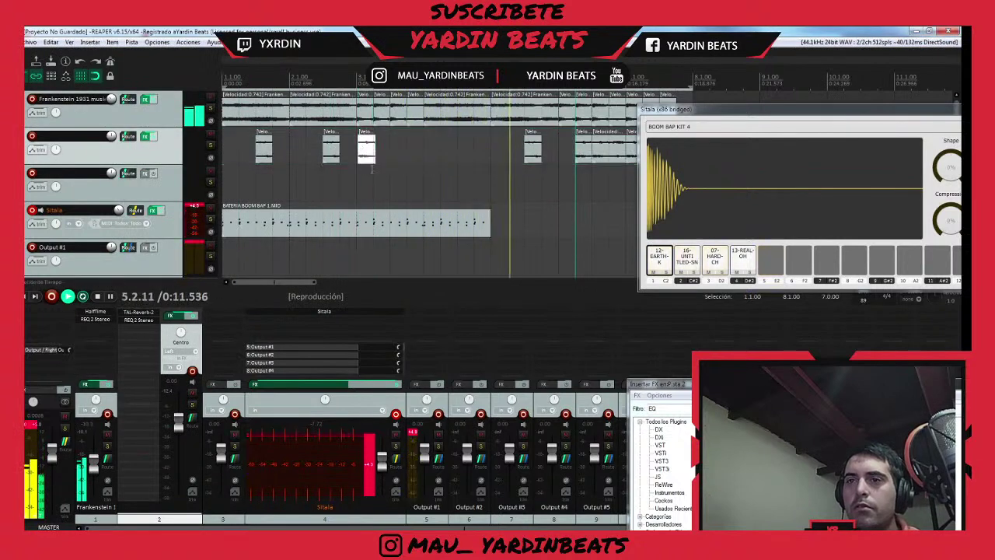
scroll(356, 169, up, 5)
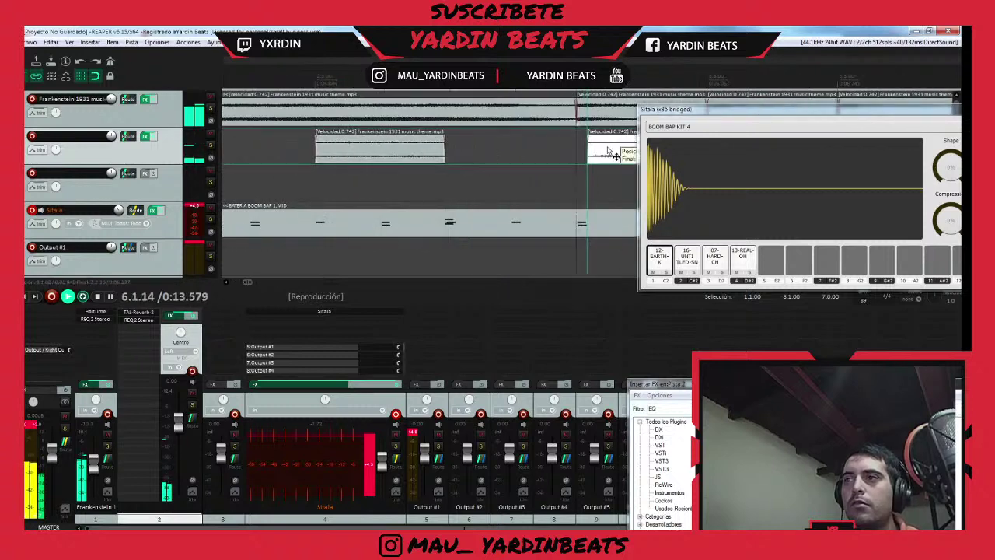
scroll(383, 161, down, 5)
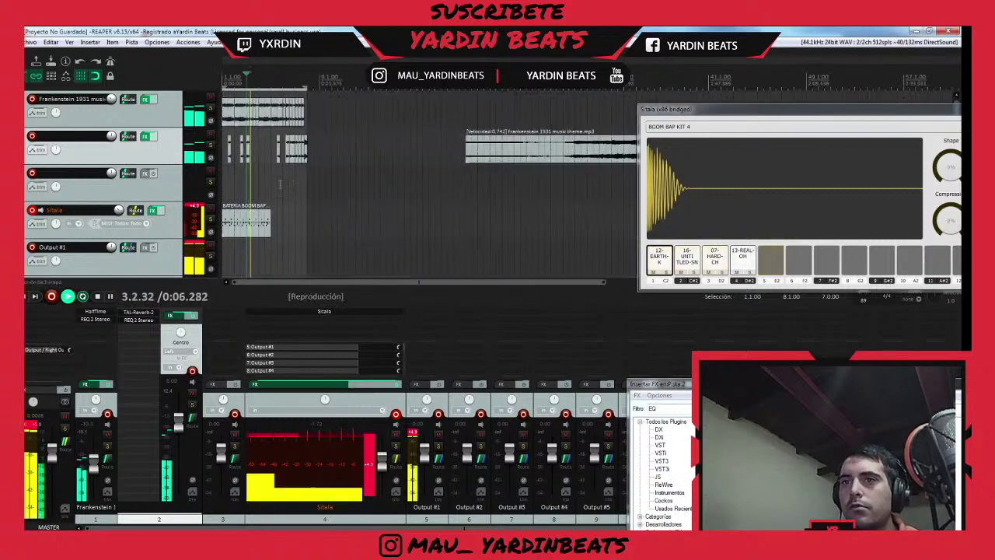
scroll(384, 160, up, 5)
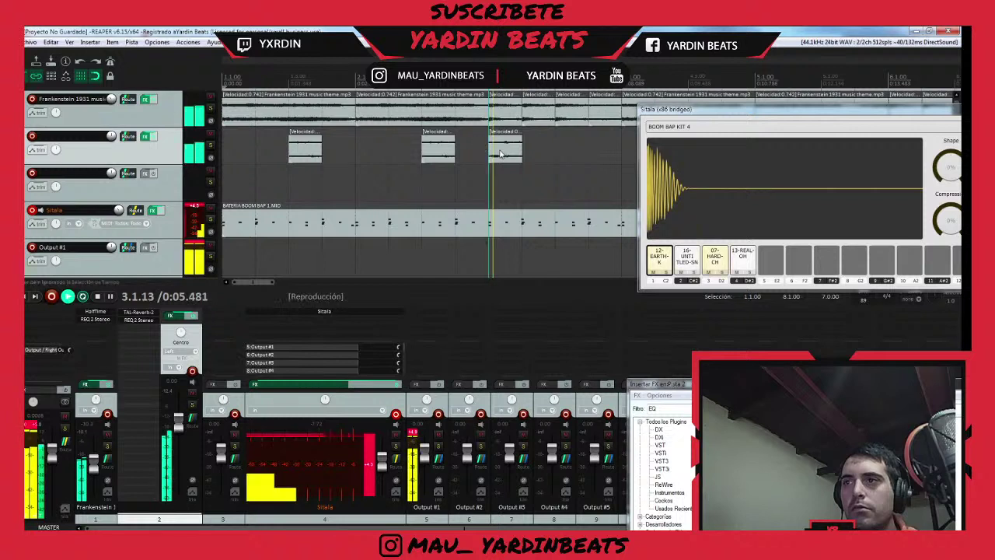
- Copy the bar 3 chop on the second track to the third beat of bar 3 and resume playback
key(space)
drag(376, 154, 405, 148)
key(space)
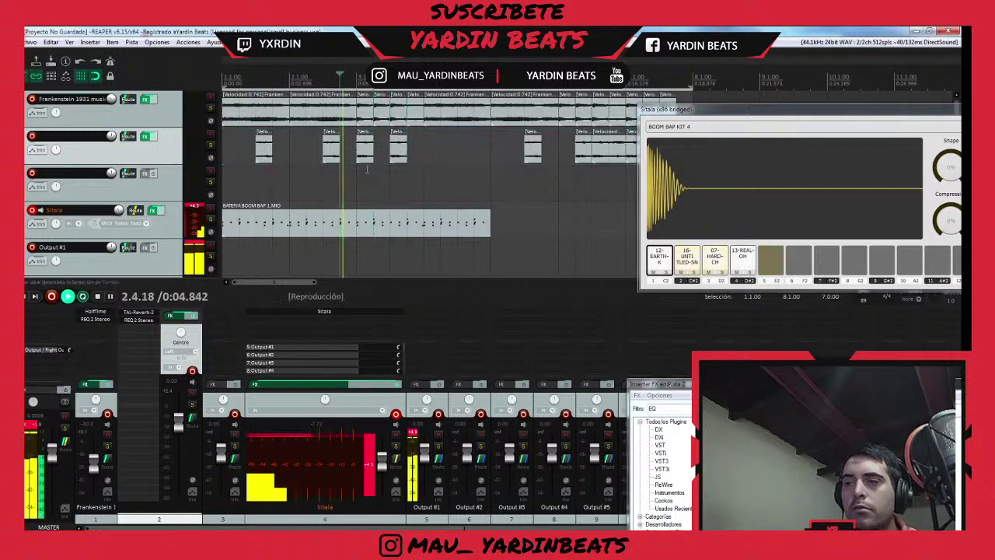
- Route Sitala's pads to separate audio outputs through its Audio Output setting, and lower Output #1 to -2.75 dB
scroll(373, 158, down, 2)
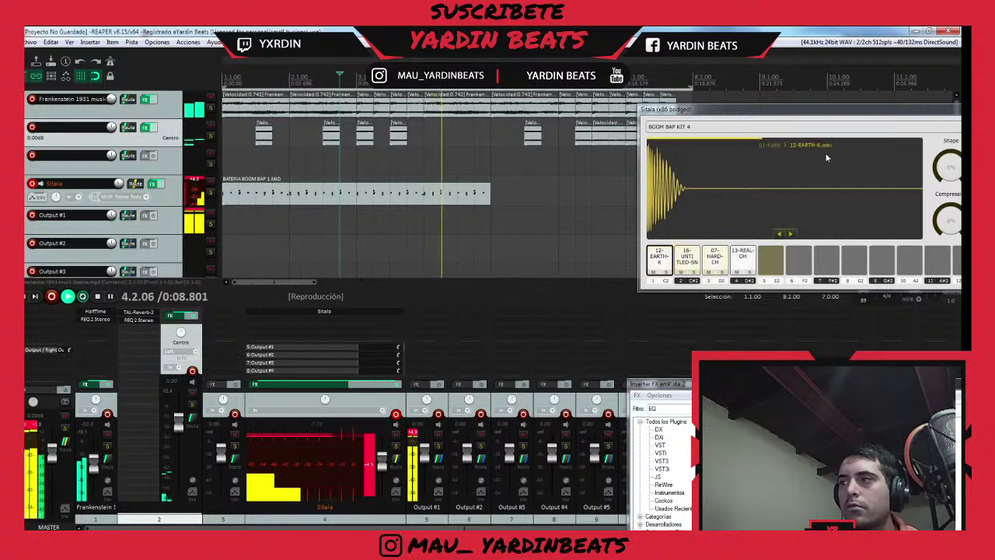
drag(746, 109, 509, 97)
click(847, 115)
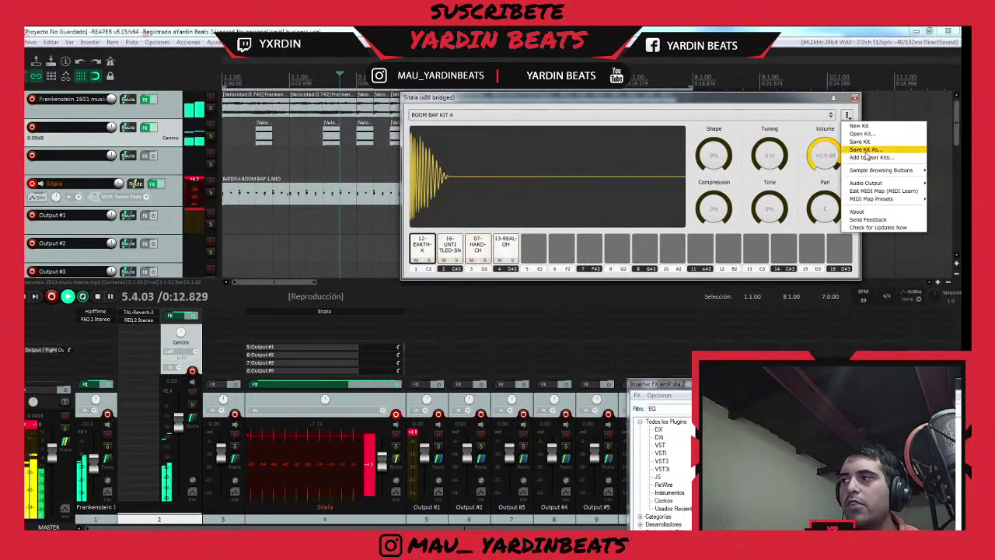
mouse_move(868, 173)
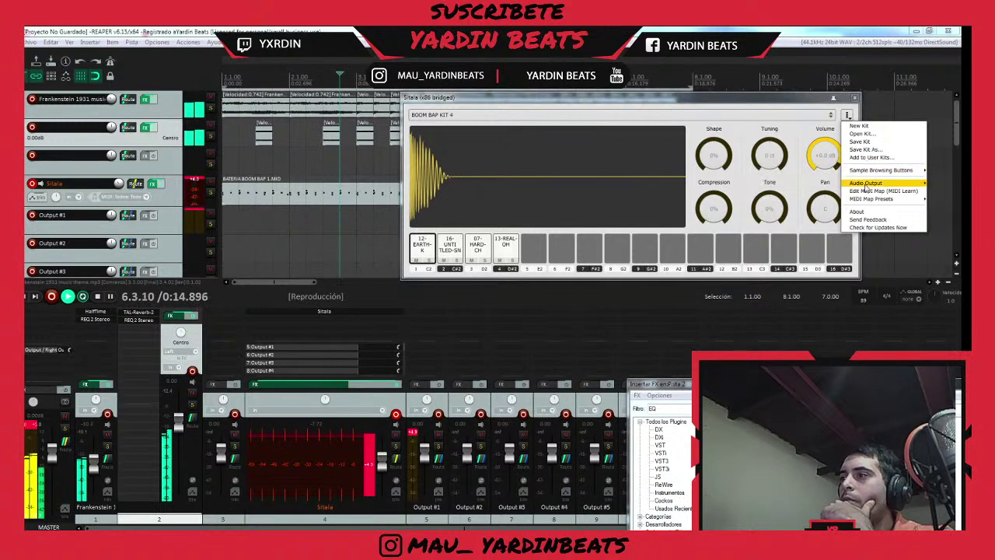
click(757, 191)
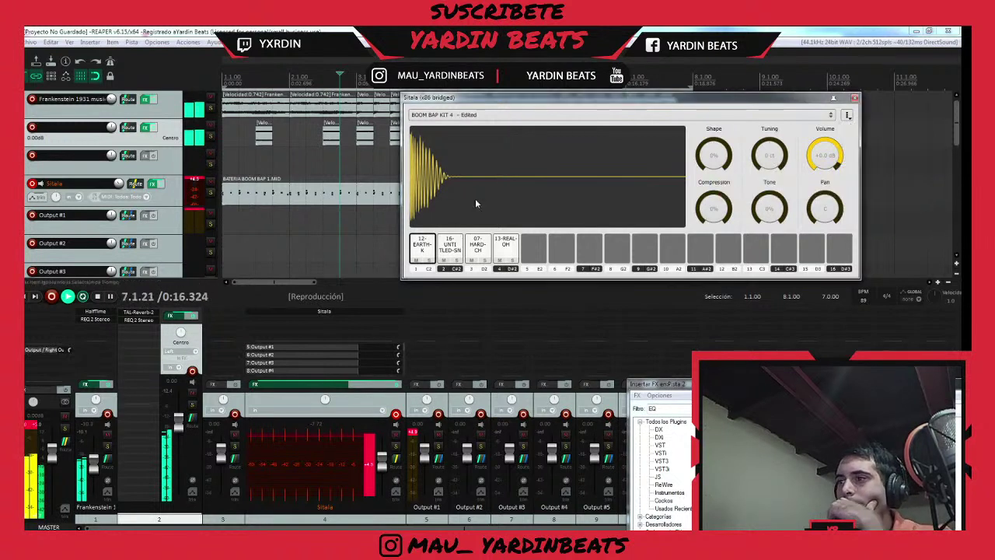
click(224, 196)
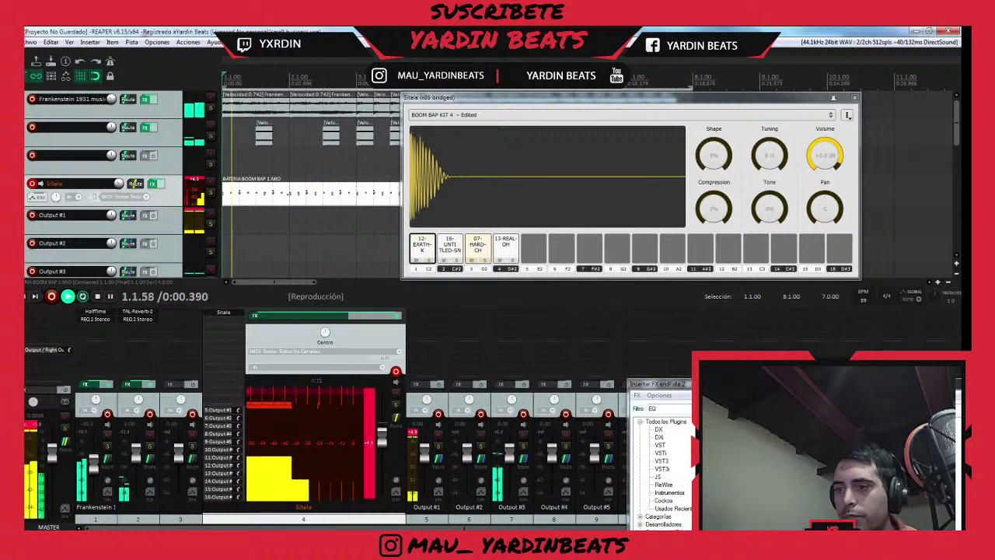
drag(661, 384, 587, 316)
drag(424, 451, 424, 456)
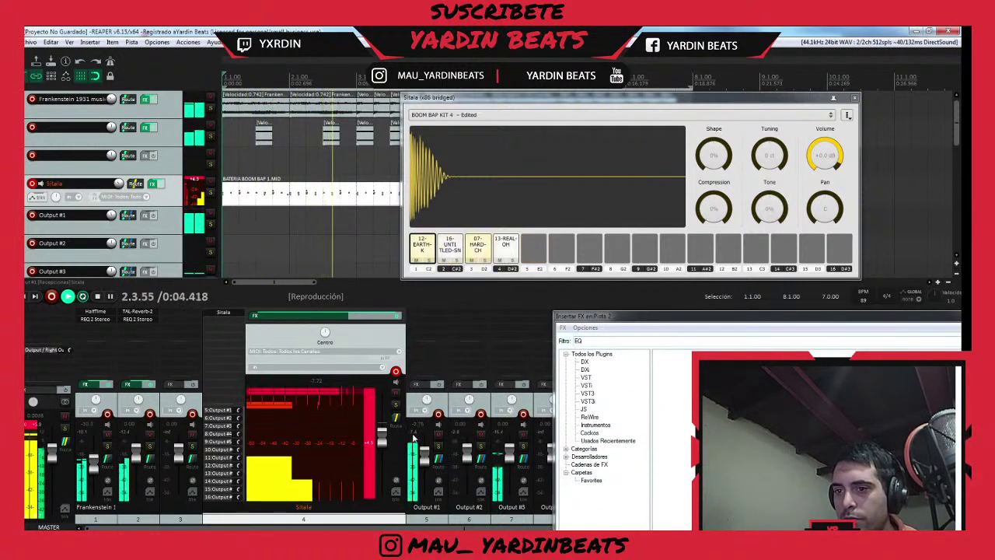
- Insert LoudMax on the master track and set its threshold to about -6.5 dB with a -0.8 dB output
click(56, 312)
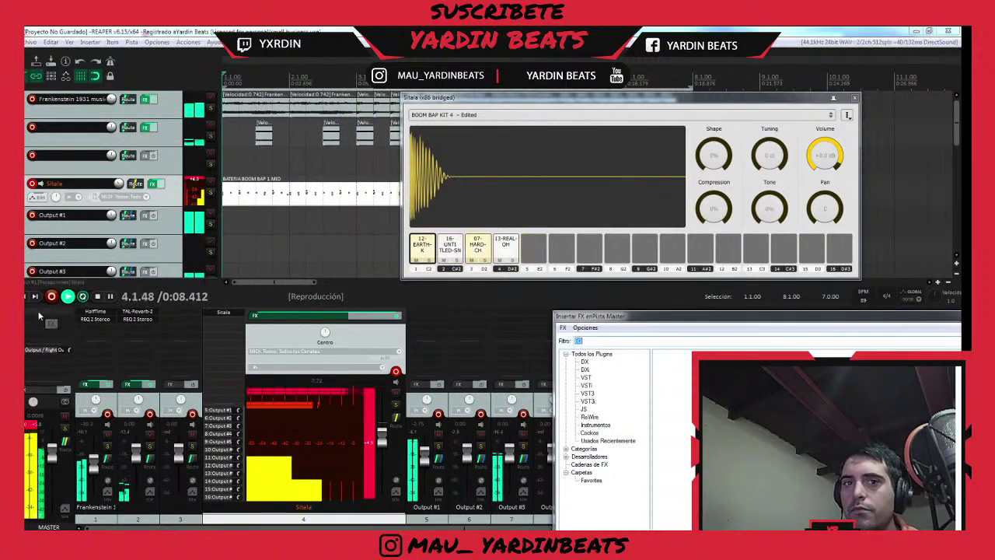
drag(875, 317, 614, 298)
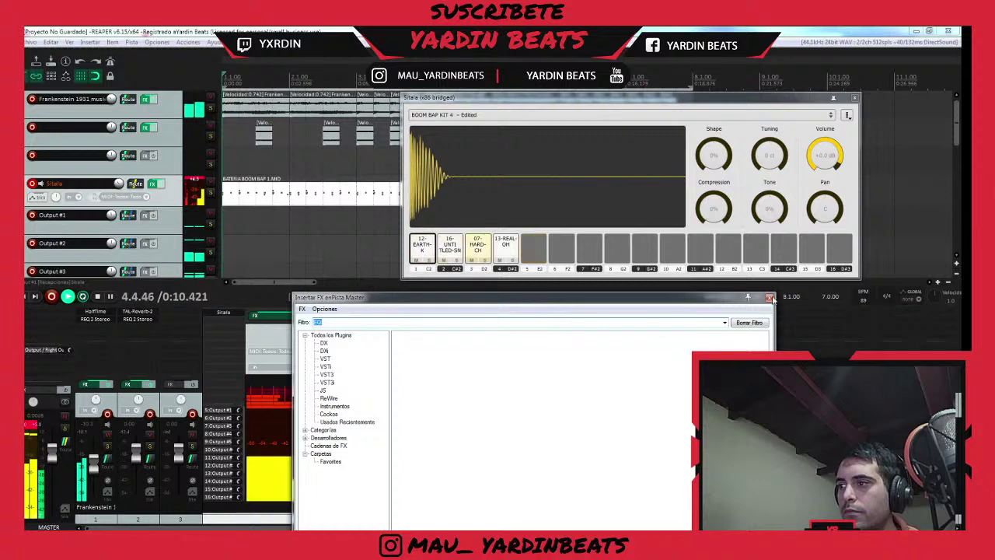
click(768, 298)
click(852, 97)
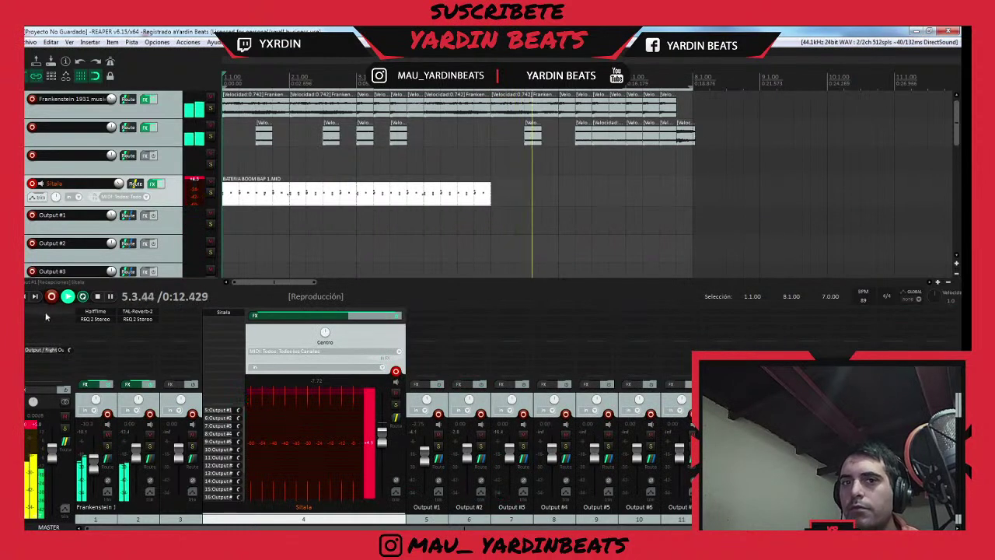
double_click(44, 313)
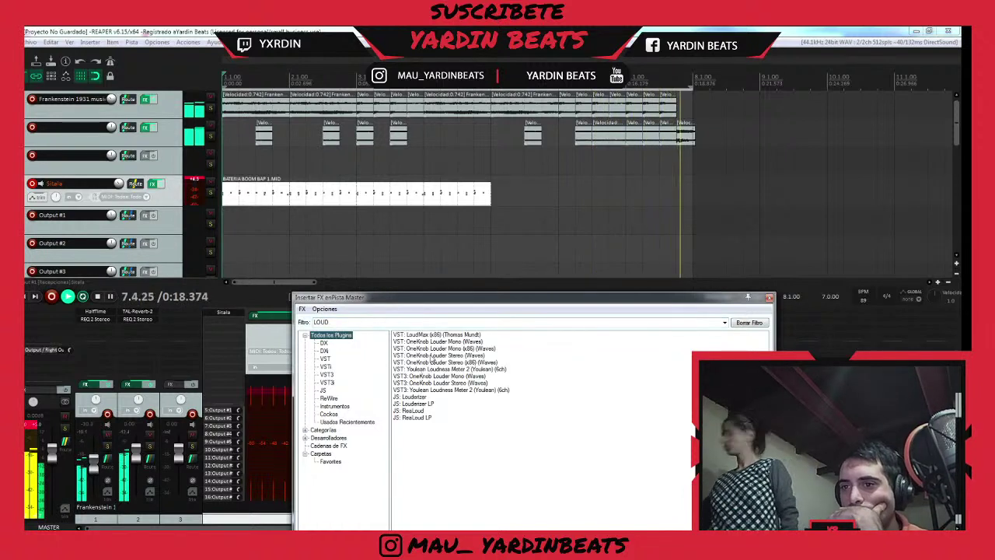
double_click(434, 335)
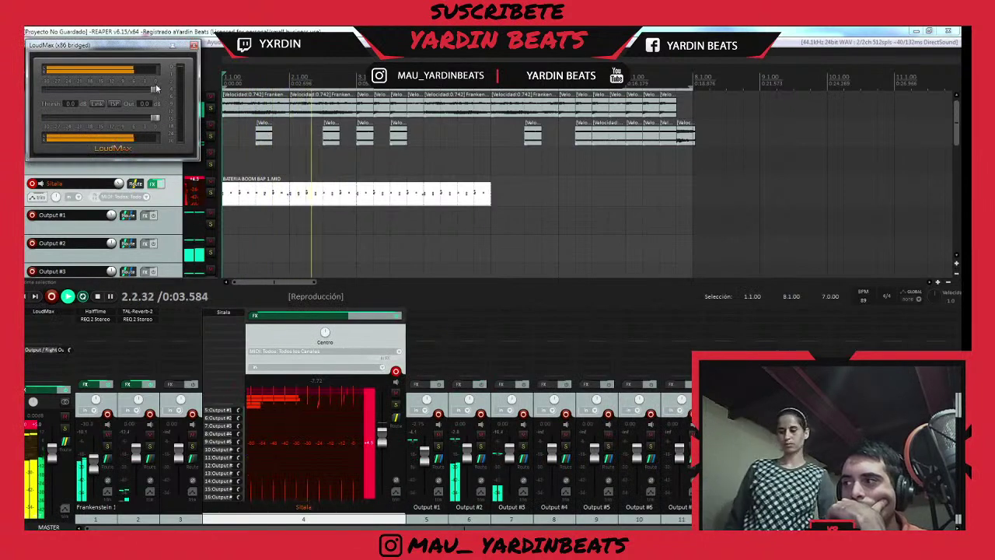
drag(156, 88, 130, 90)
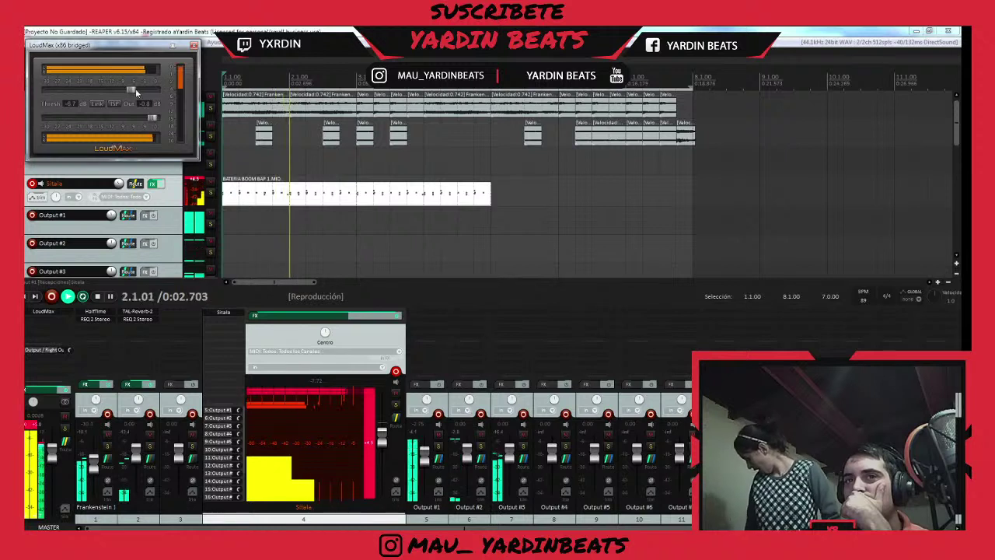
- Reset the Sitala track's peak meter, and lower Sitala to -13.2 dB and Output #1 and Output #2 to about -6 dB
click(365, 436)
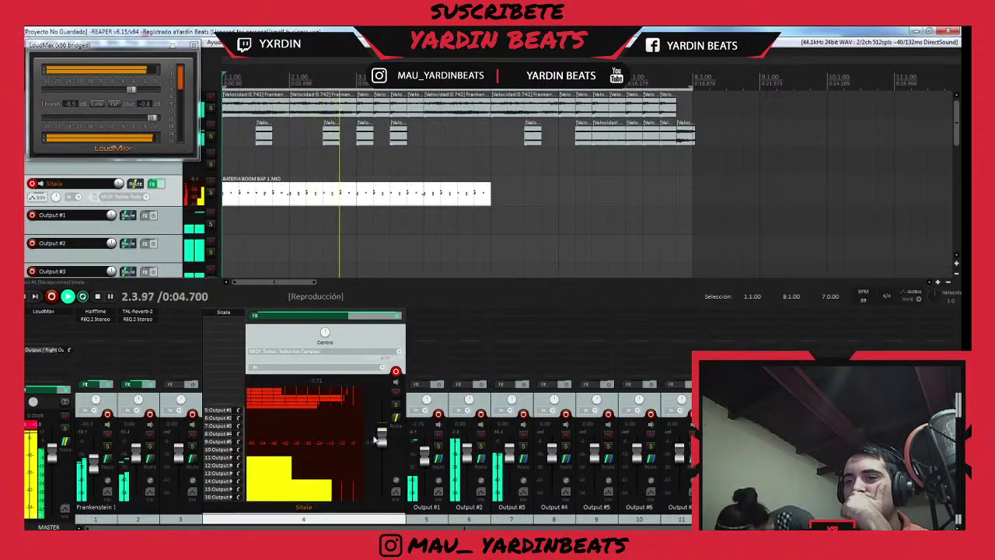
drag(380, 440, 427, 463)
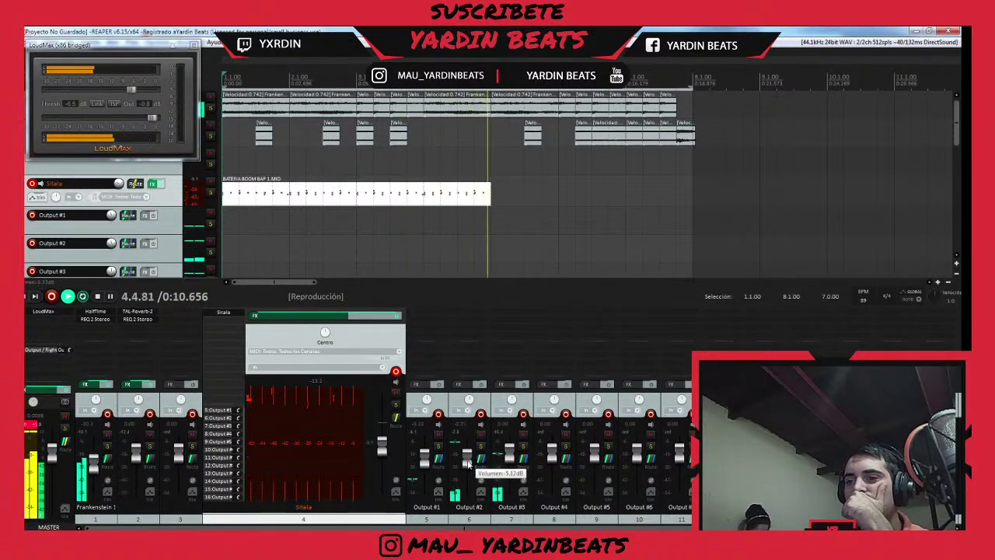
- Insert Softube Transient Shaper on Output #1, set Punch to 5.2 dB and reduce Sustain
double_click(425, 321)
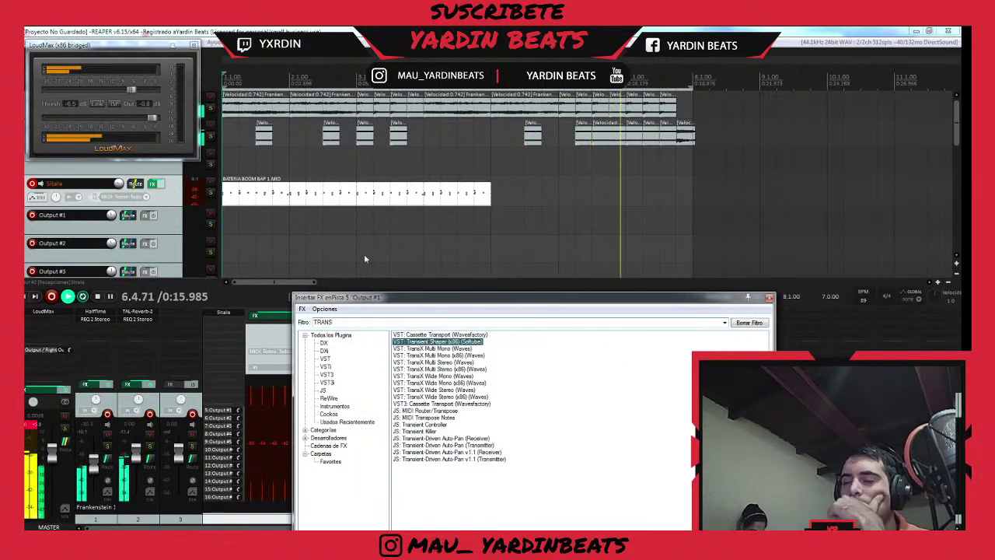
key(Return)
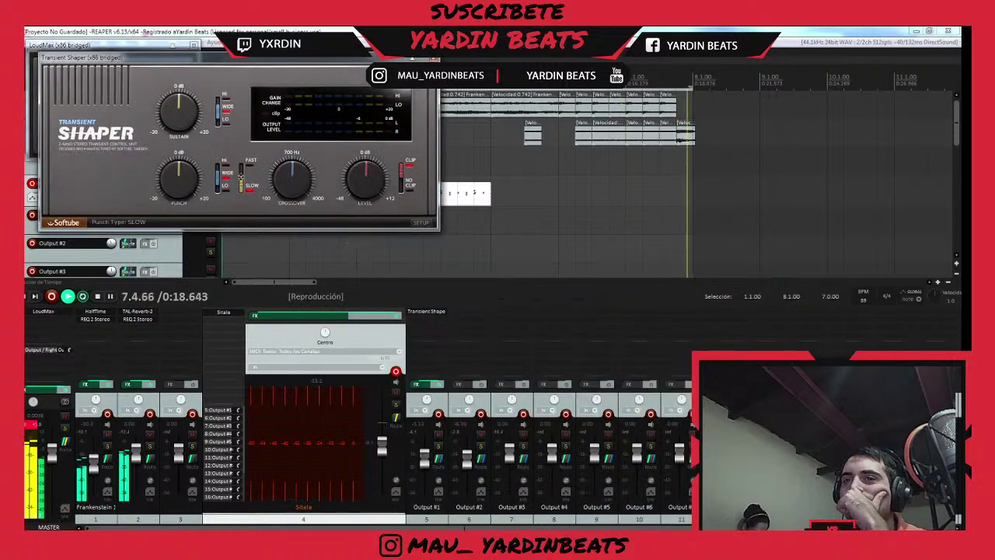
drag(180, 175, 179, 113)
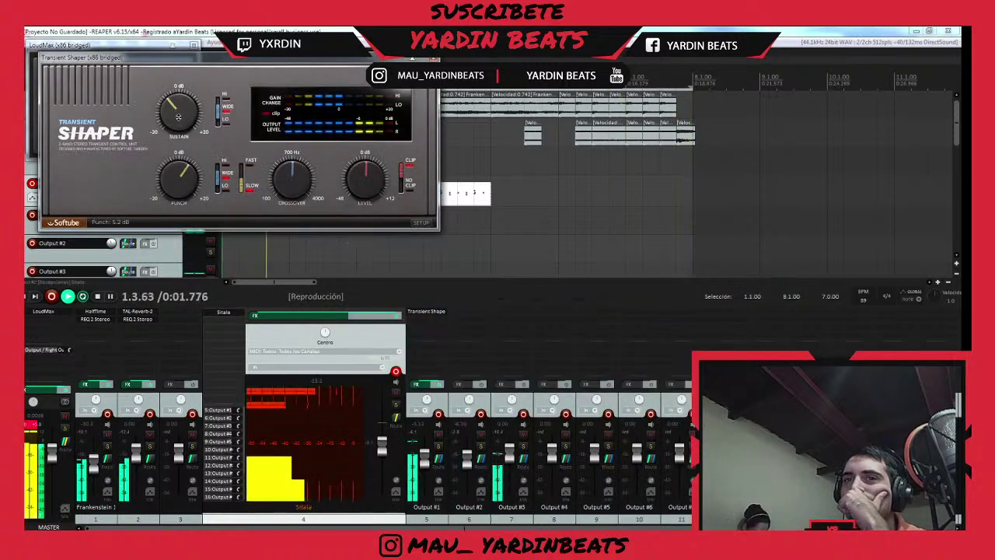
click(433, 58)
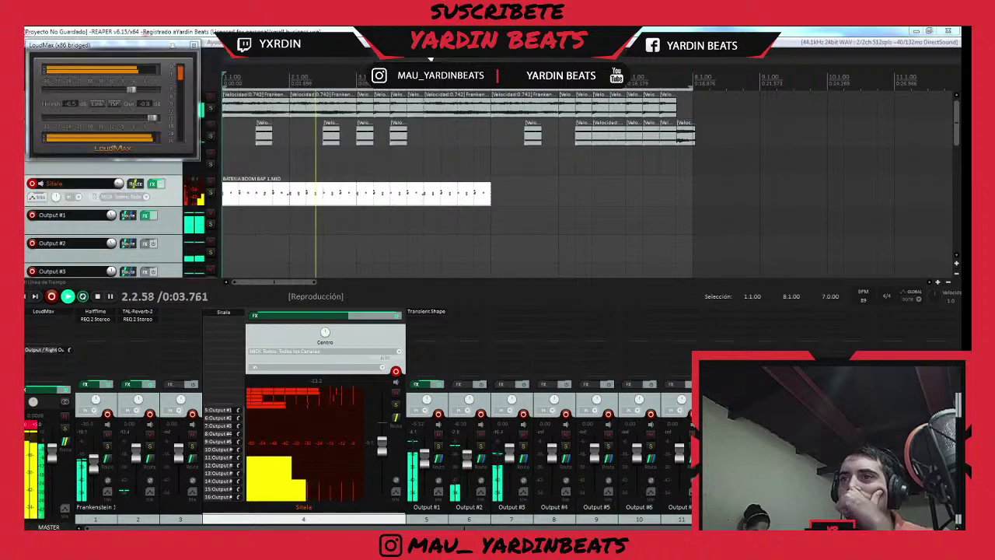
- Copy the four-bar drum item to bar 5 and try to extend the loop's end to bar 9
click(418, 202)
drag(335, 201, 605, 194)
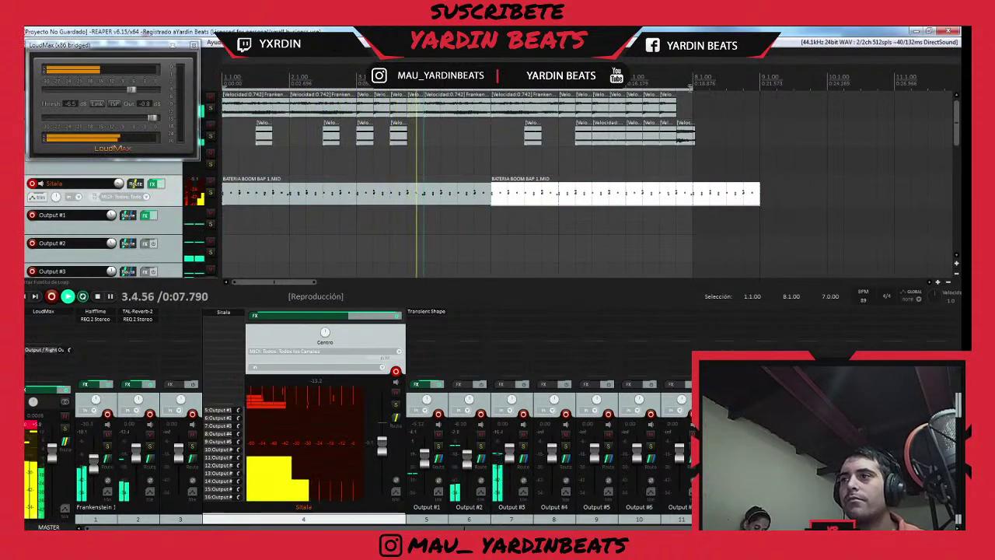
drag(690, 88, 760, 88)
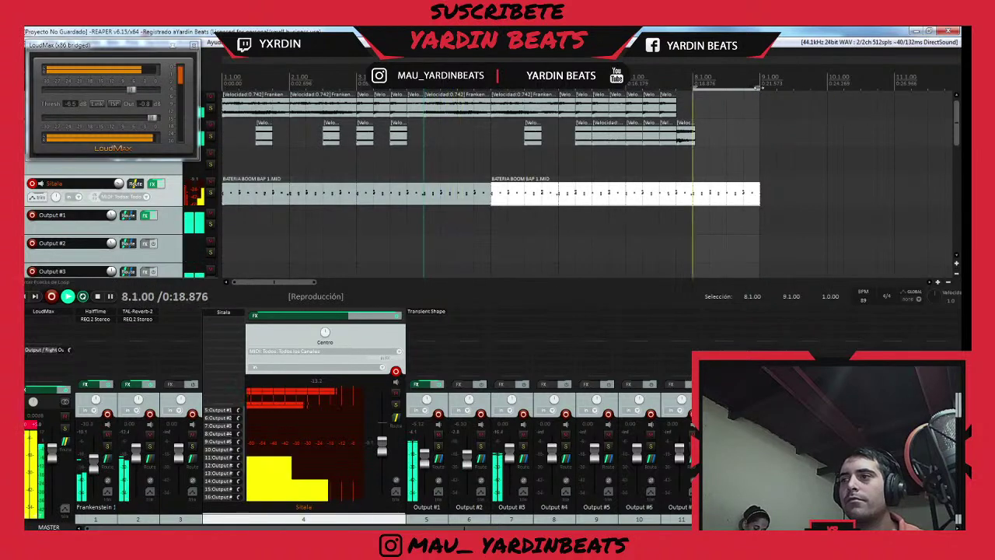
- Stop playback and set the loop selection to run from bar 1 to bar 9
key(space)
drag(692, 87, 223, 88)
scroll(390, 163, down, 2)
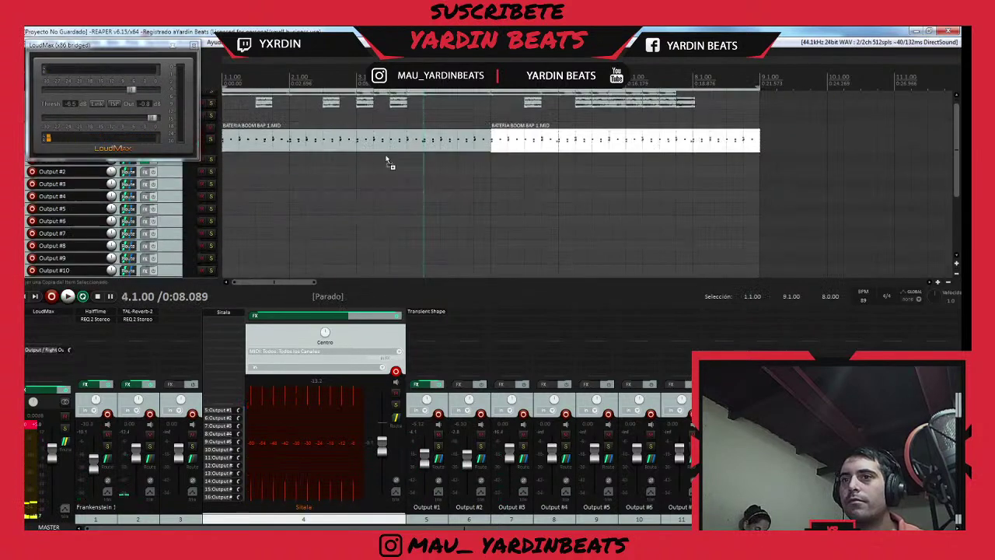
scroll(346, 133, up, 3)
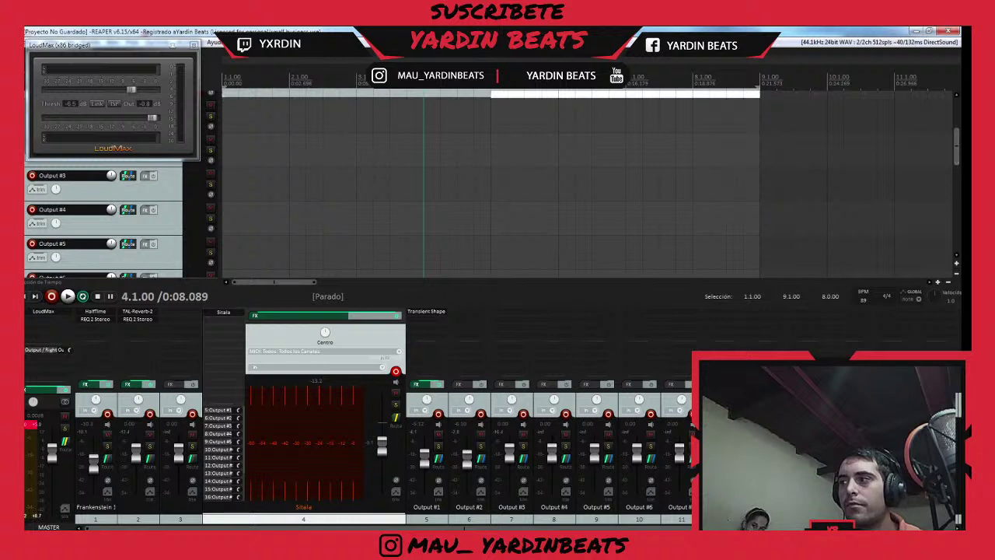
scroll(353, 161, up, 4)
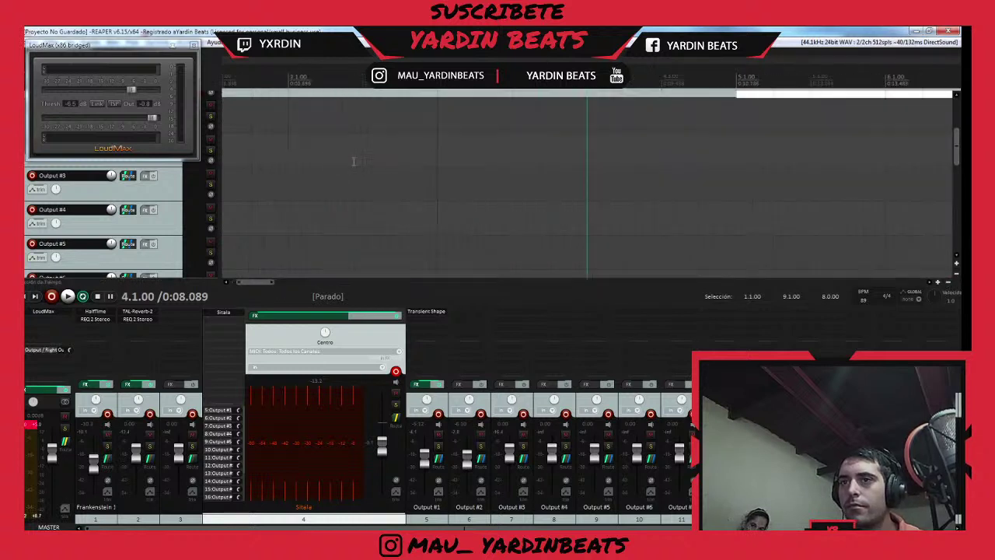
scroll(354, 161, down, 8)
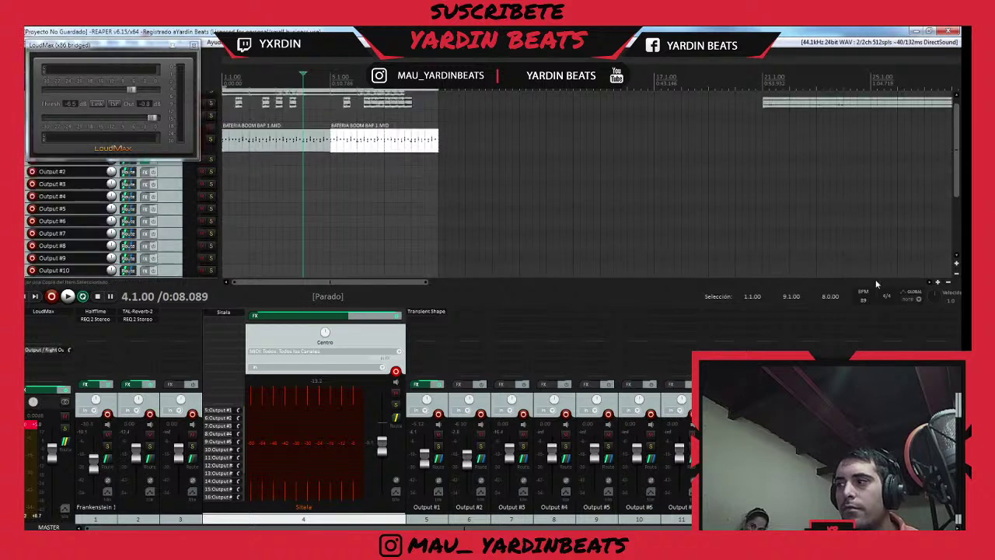
click(956, 264)
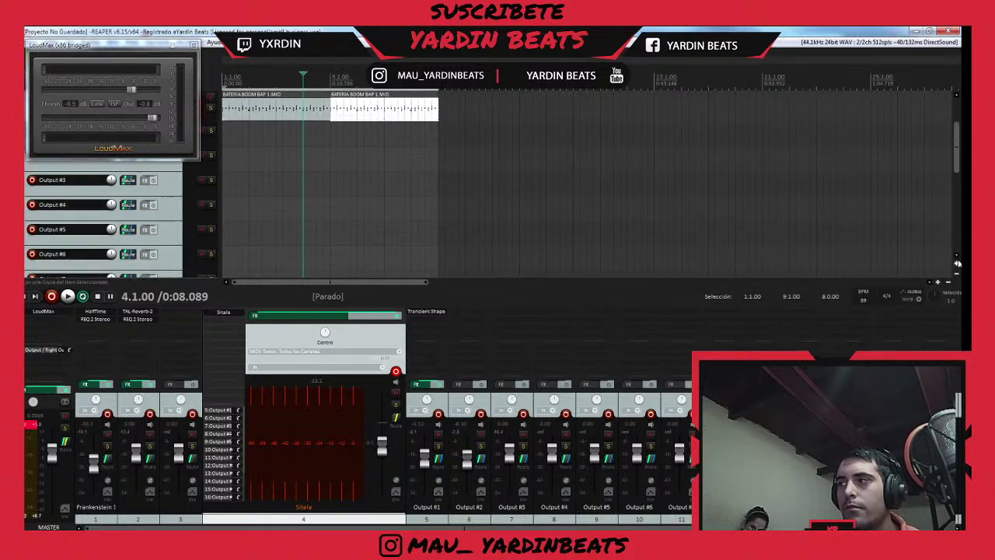
click(948, 285)
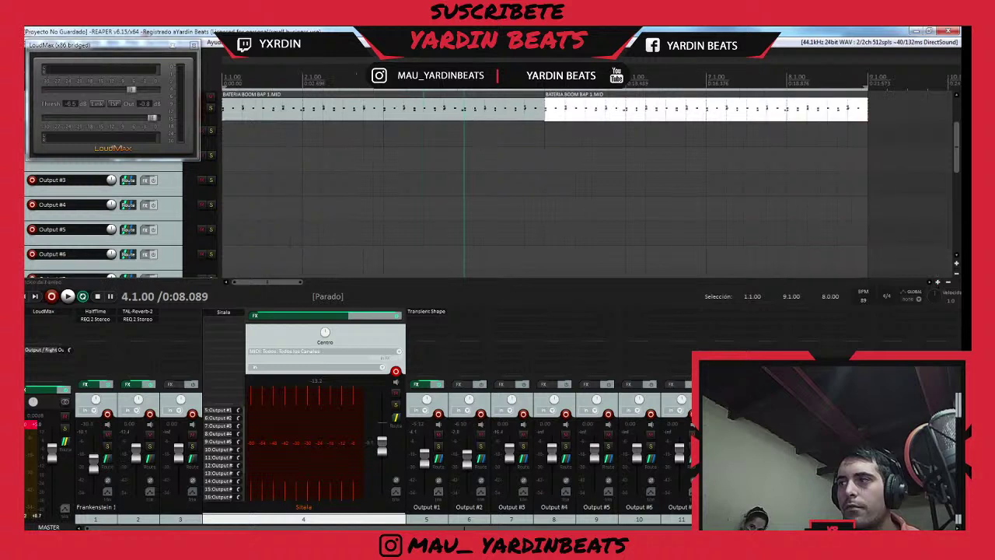
drag(957, 159, 957, 139)
scroll(464, 136, down, 2)
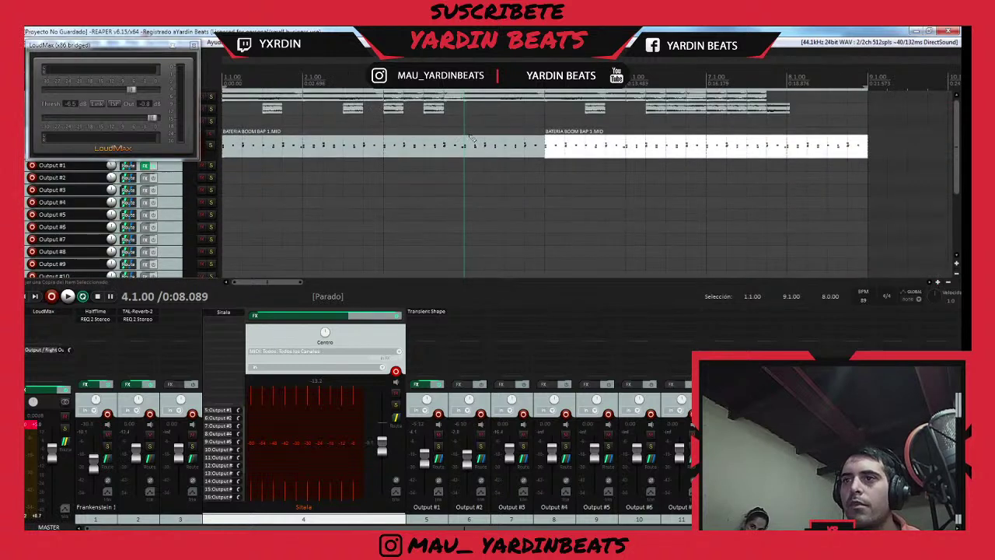
scroll(957, 266, down, 1)
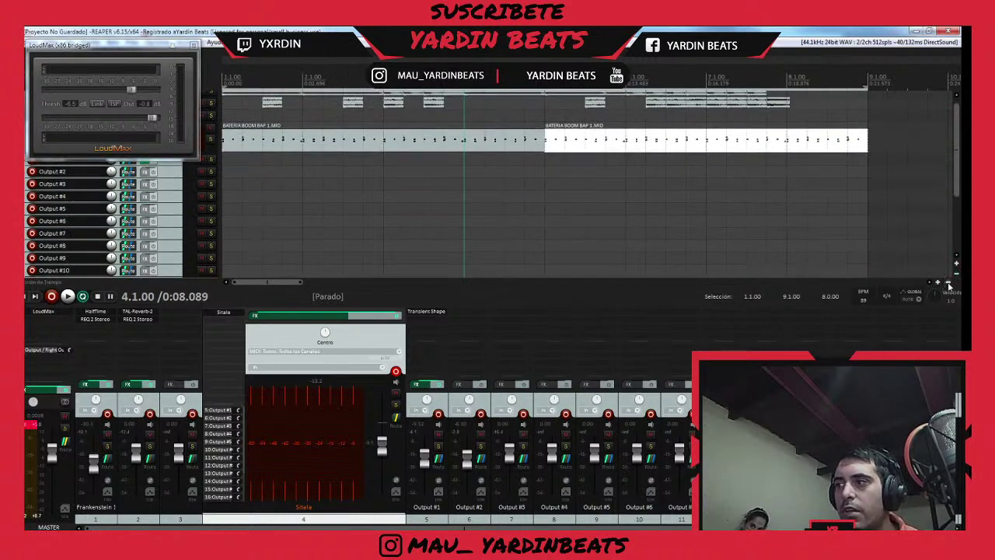
click(948, 284)
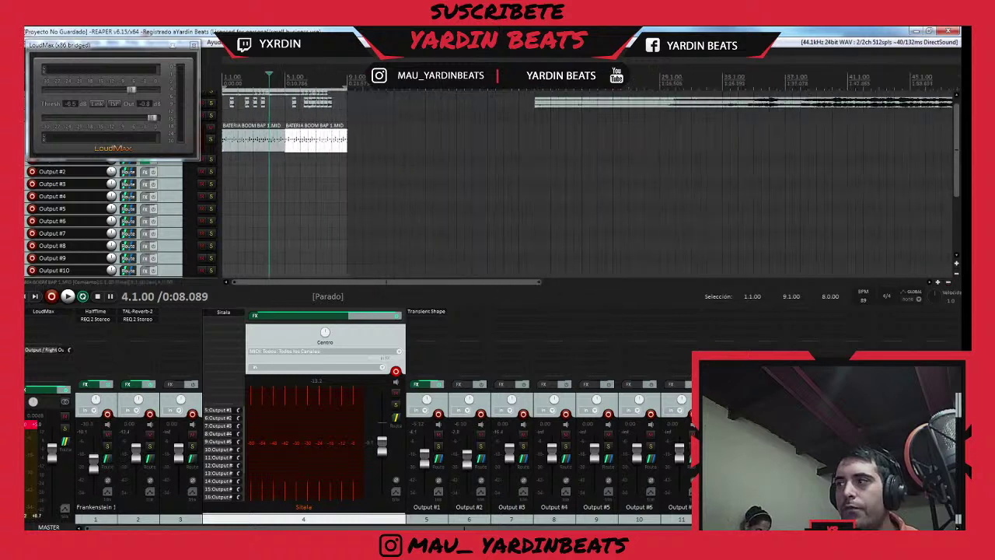
scroll(306, 147, up, 6)
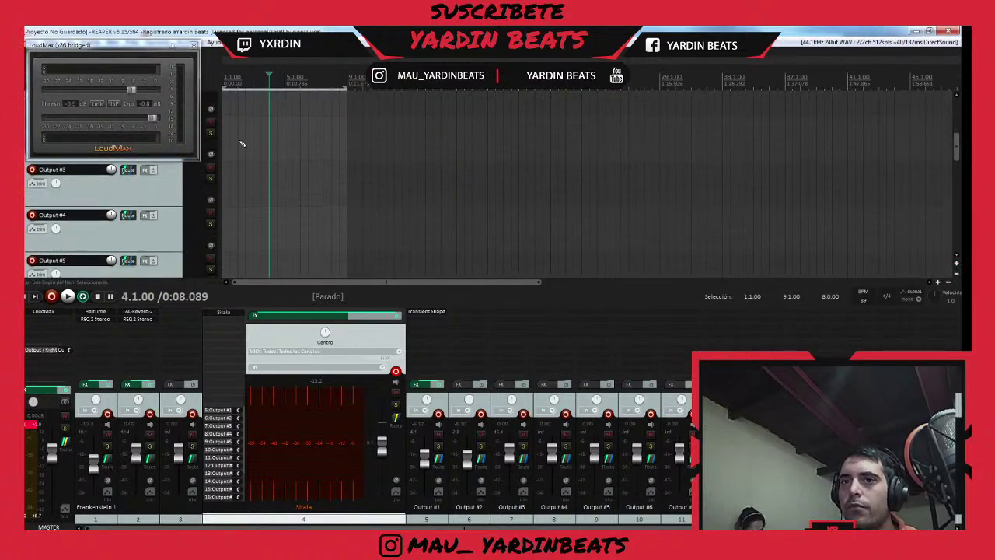
scroll(278, 153, up, 1)
scroll(269, 136, down, 6)
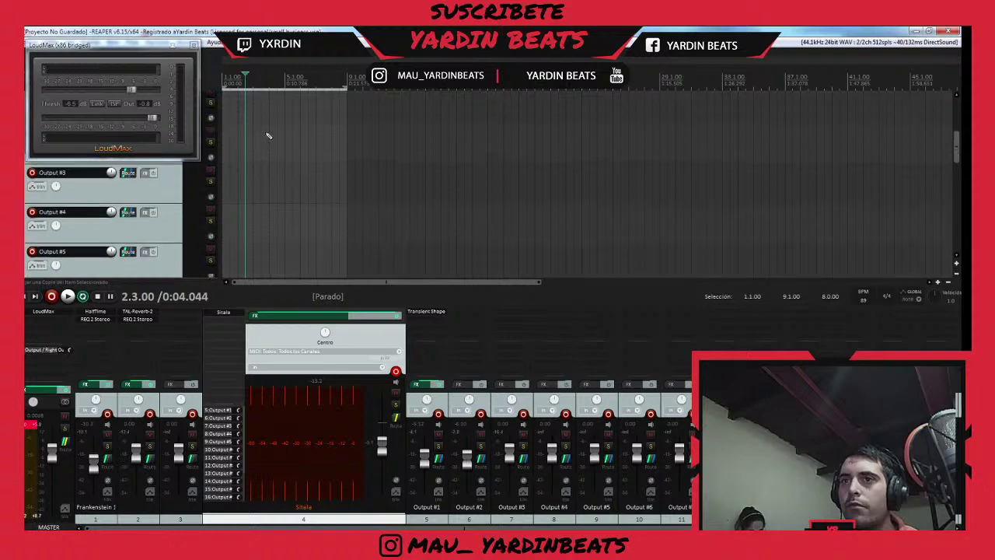
scroll(256, 77, up, 4)
scroll(250, 83, down, 4)
scroll(253, 119, up, 4)
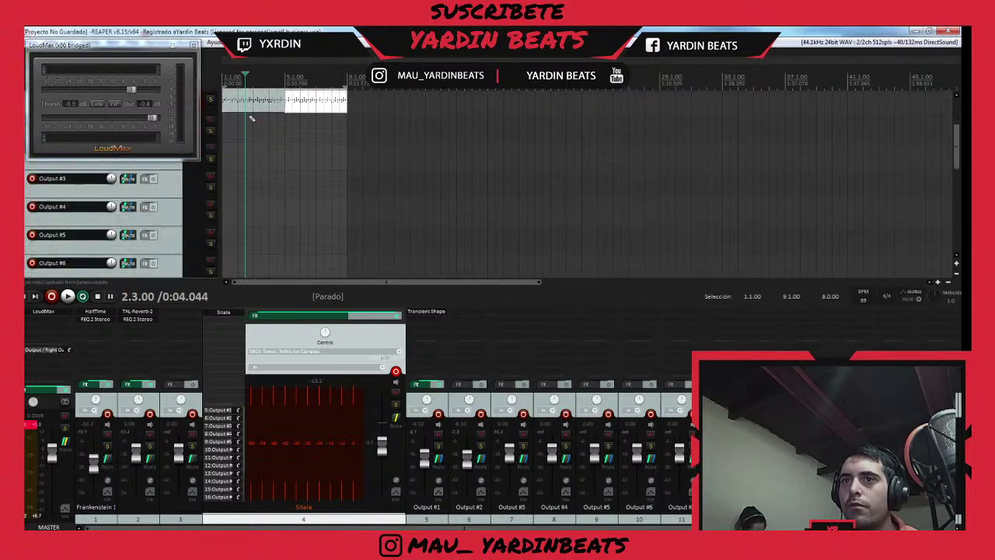
scroll(251, 120, down, 4)
scroll(239, 114, right, 2)
scroll(241, 115, right, 3)
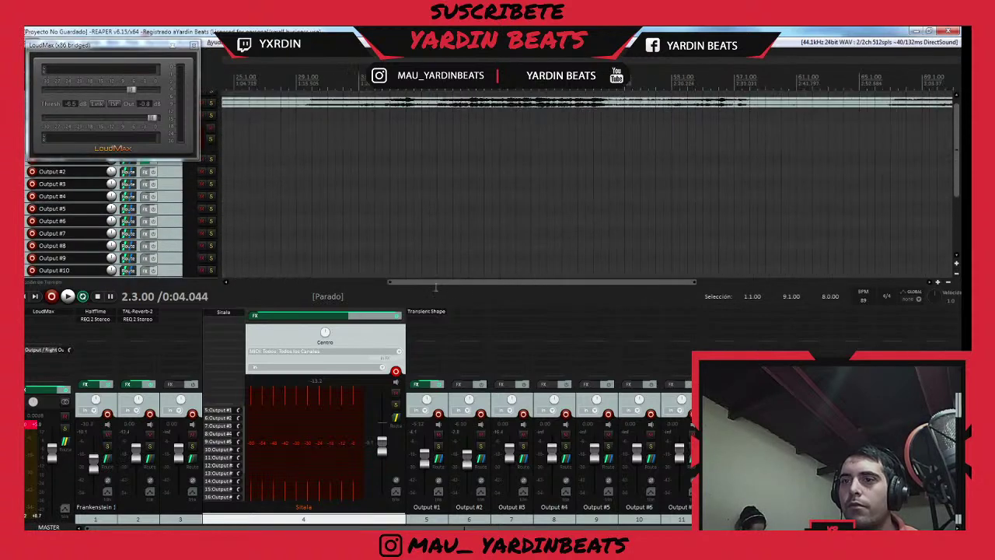
drag(436, 287, 280, 287)
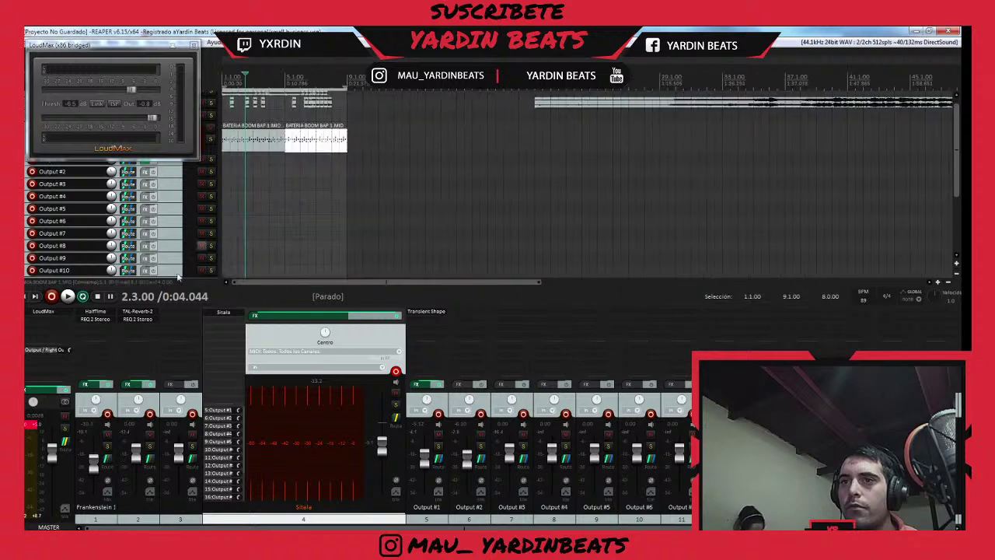
click(237, 142)
scroll(238, 142, up, 5)
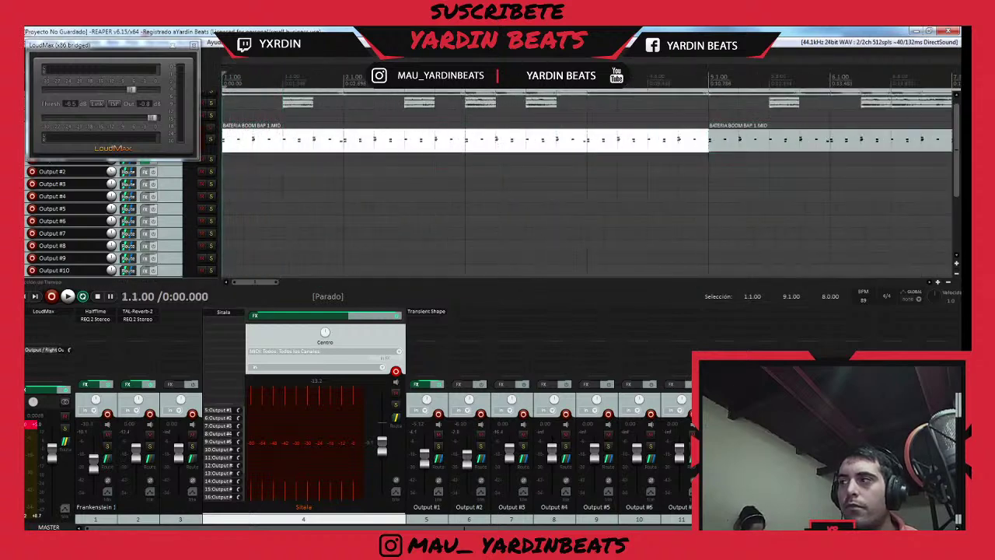
click(957, 268)
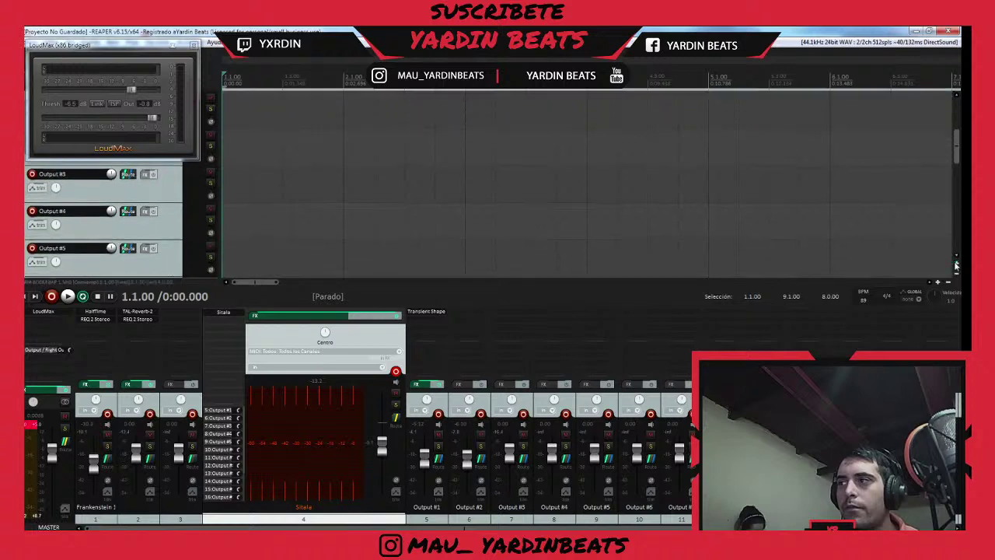
drag(957, 146, 765, 83)
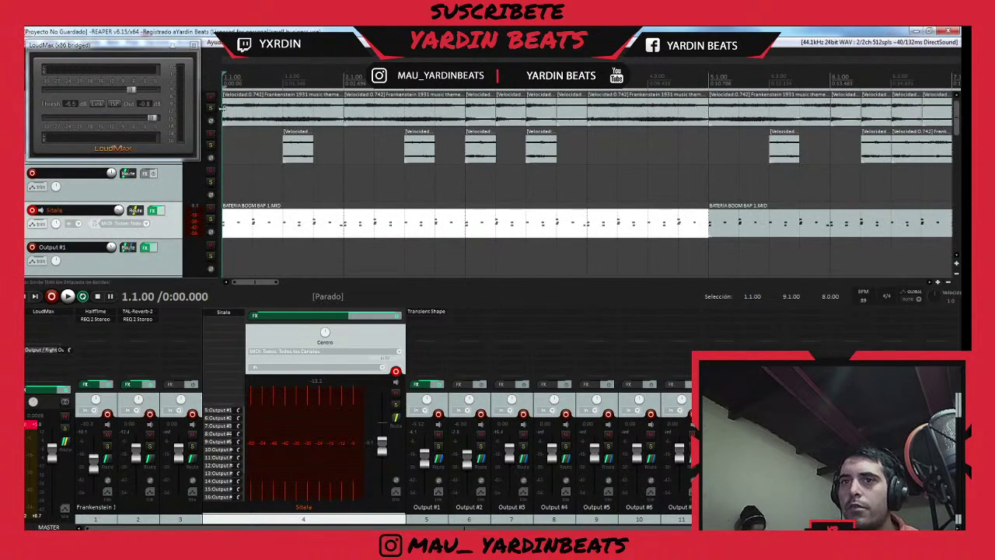
- Delete all chops from bar 5 onward in the loop on both sample tracks
click(237, 113)
scroll(266, 136, down, 3)
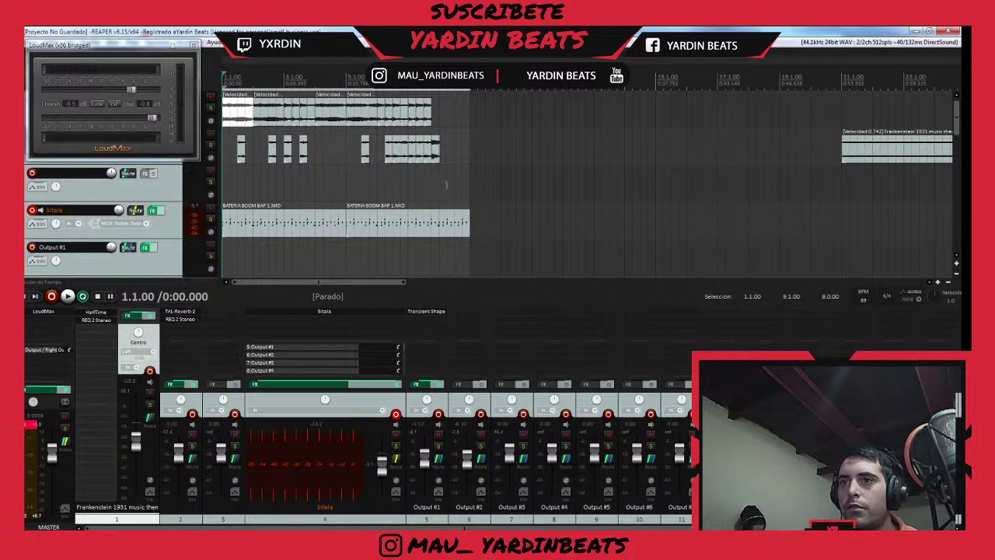
drag(460, 105, 354, 169)
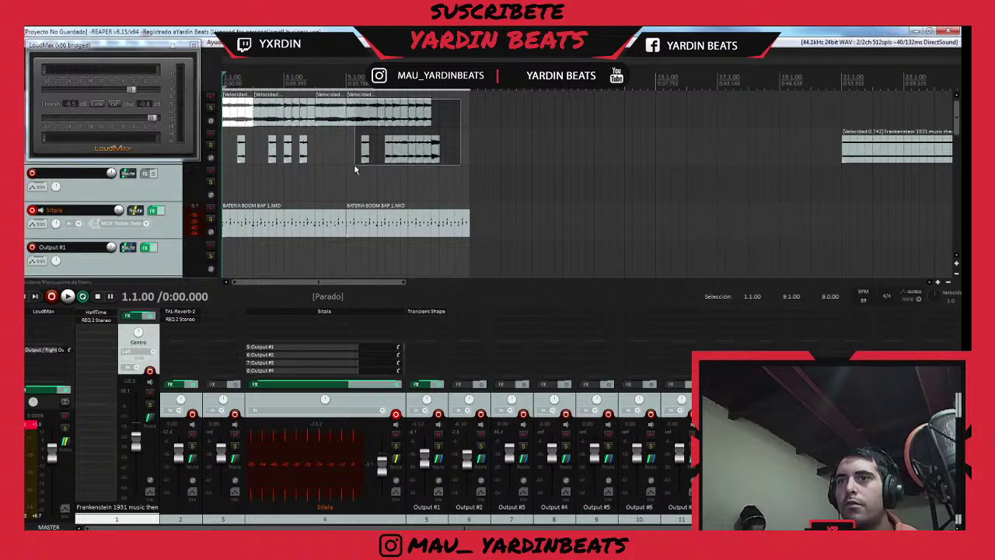
key(Delete)
- Replace the bar 4 chops with a copy of bar 3's, and duplicate bars 1 to 4 of both sample tracks at bar 5
drag(325, 104, 327, 158)
drag(365, 115, 202, 161)
drag(256, 110, 381, 115)
click(223, 119)
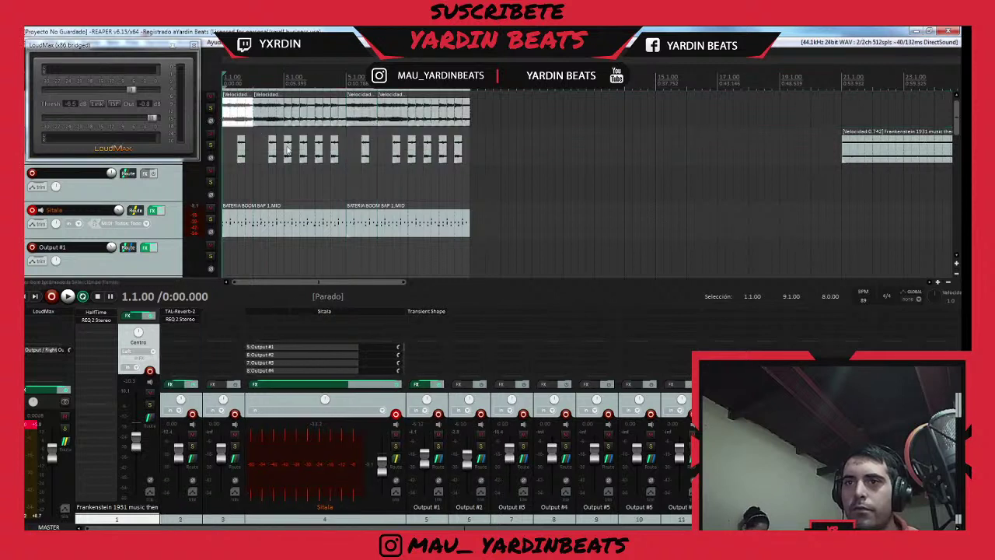
- Delete the bar 3 chops on both sample tracks and extend the first track's bar 2 chop through bar 3
click(300, 124)
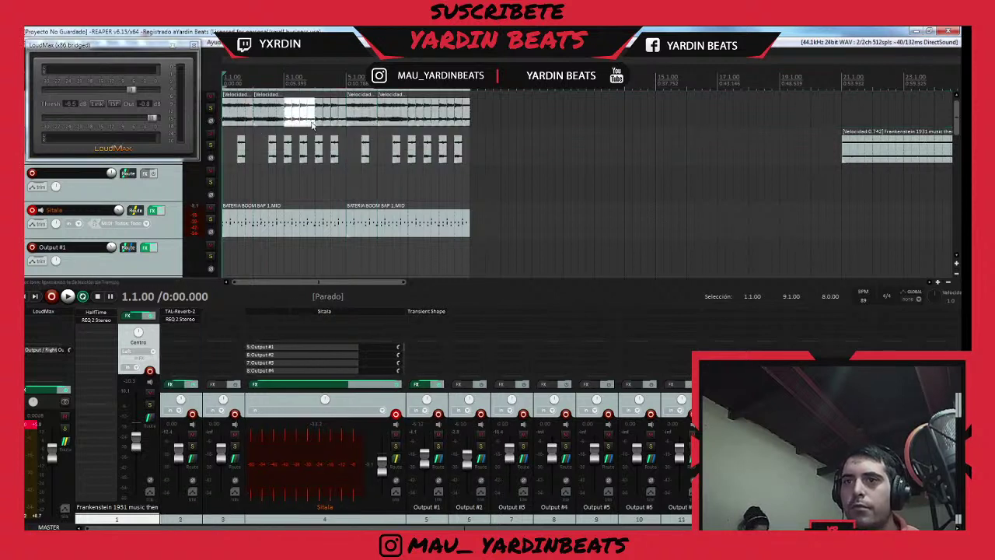
key(Delete)
drag(284, 117, 315, 118)
drag(294, 152, 281, 161)
key(Delete)
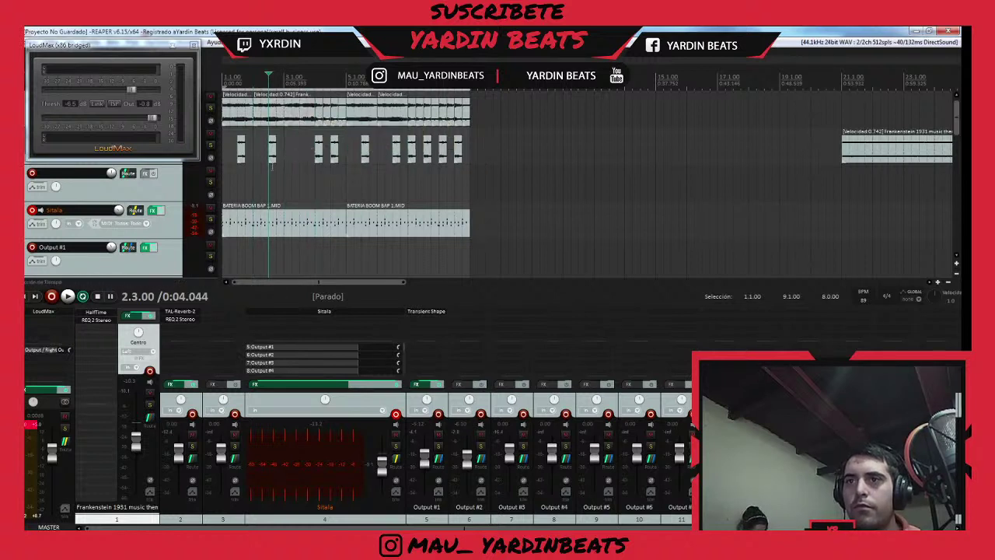
- Play the loop from the start and split the first sample track's extended chop at bar 3
click(226, 155)
key(space)
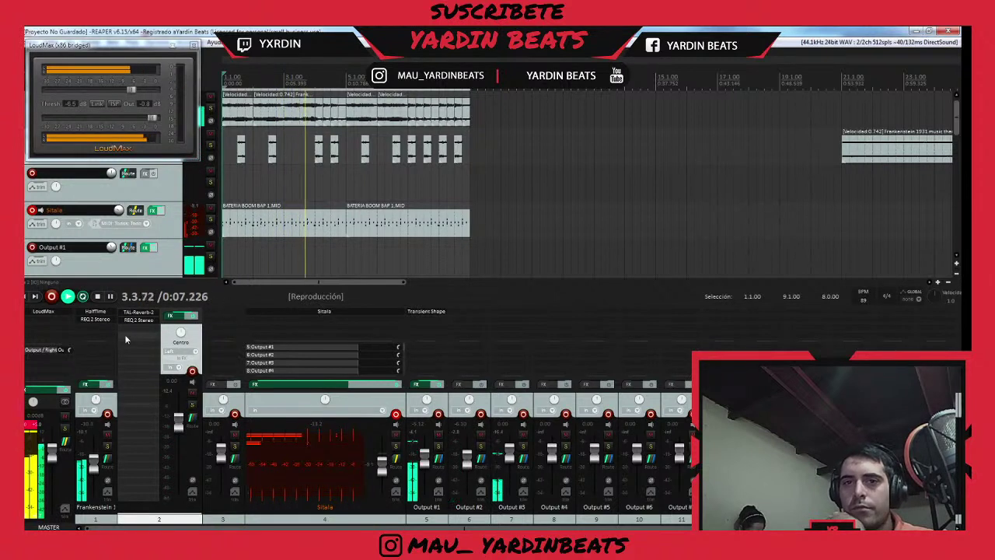
click(307, 144)
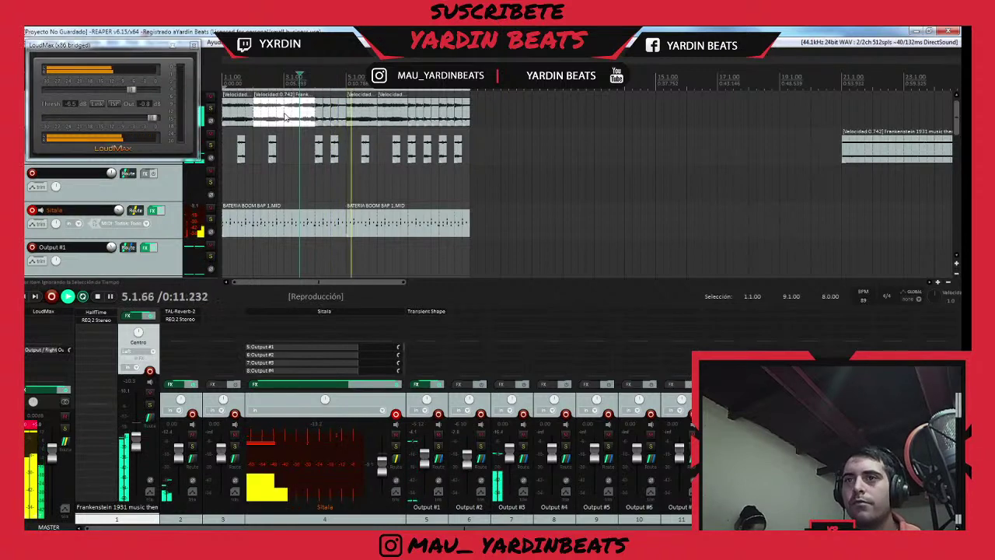
click(284, 117)
key(s)
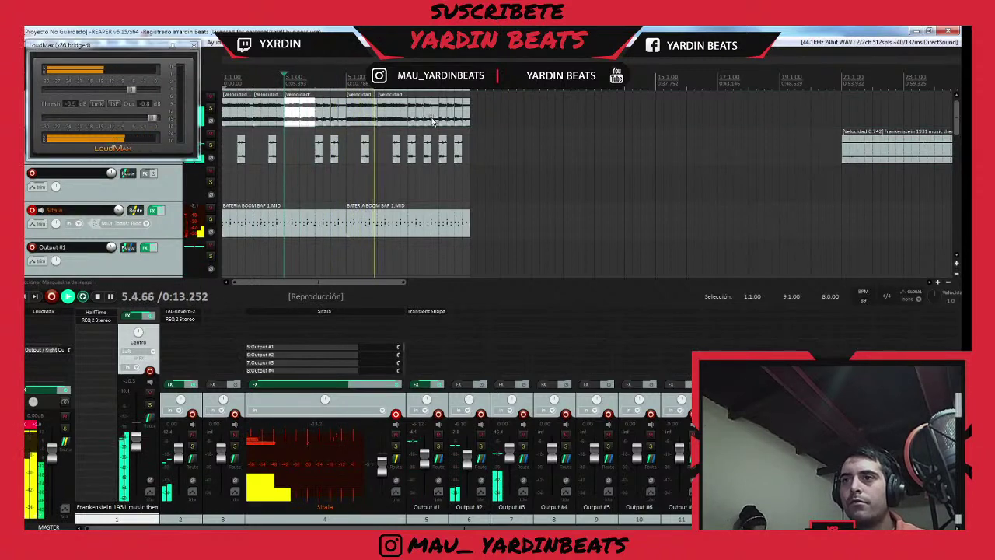
- Replace the first sample track's bar 7 chops with a copy of its bar 3 chop, and stop playback
click(428, 117)
right_click(437, 116)
click(433, 116)
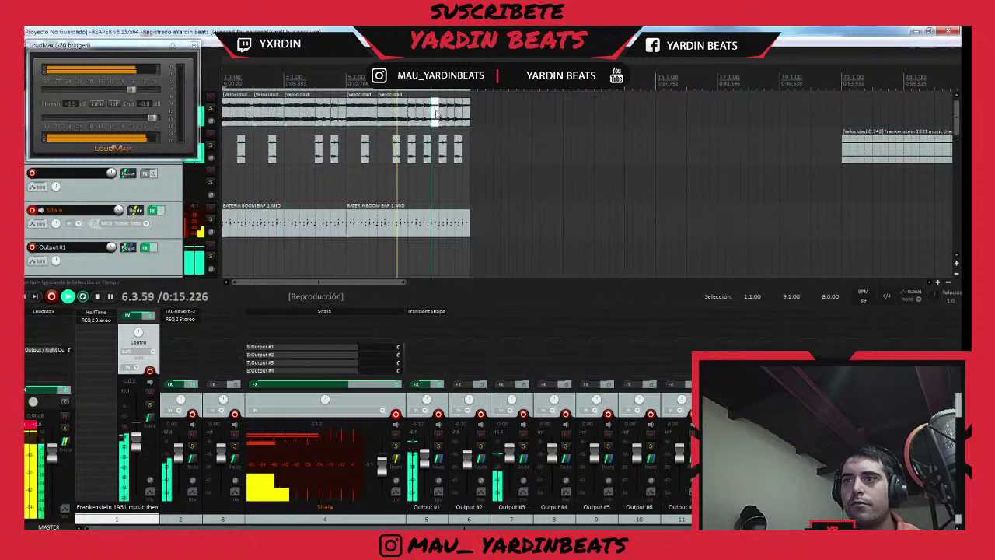
key(Delete)
drag(303, 116, 433, 113)
key(space)
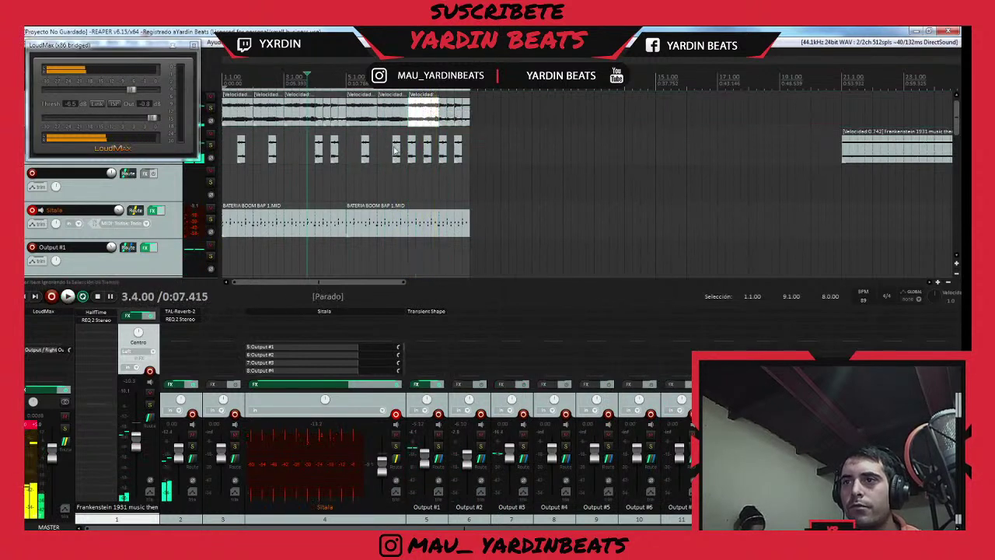
- Delete the second sample track's two chops in bar 7 and play from the end of bar 6
click(407, 152)
key(Delete)
click(428, 154)
key(Delete)
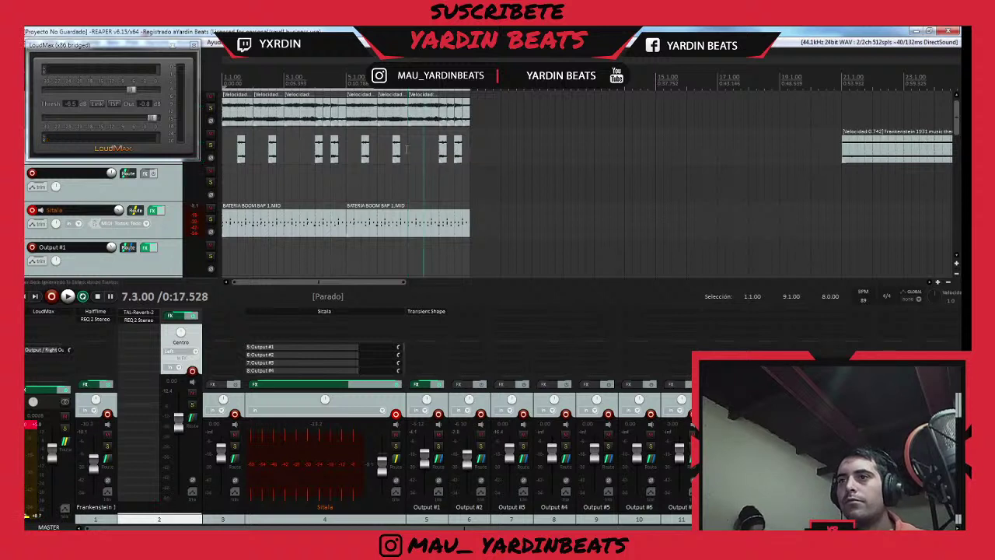
click(398, 156)
key(space)
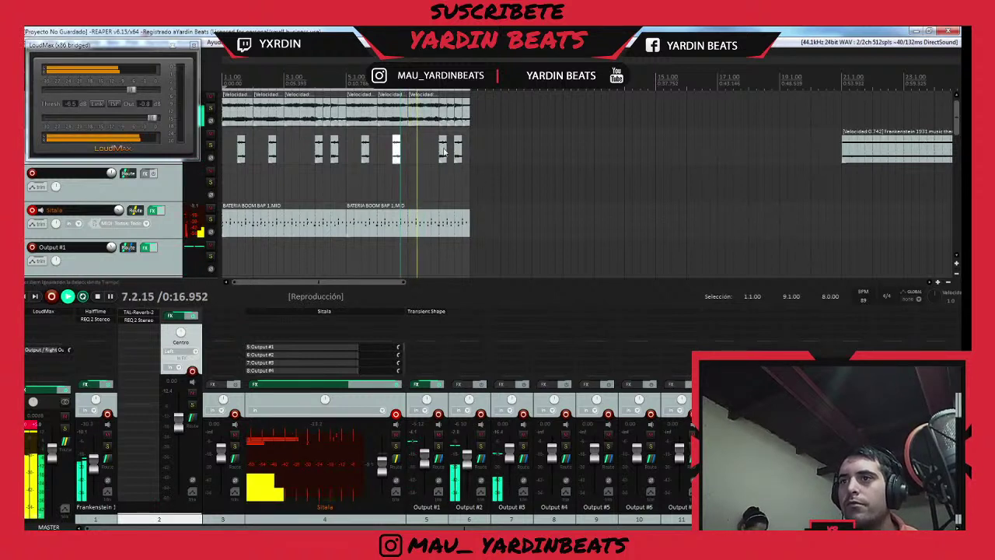
- Extend the second sample track's last chop to bar 9 and remove the first track's chop on the last beat of bar 8
click(443, 156)
scroll(445, 155, up, 4)
scroll(633, 142, down, 3)
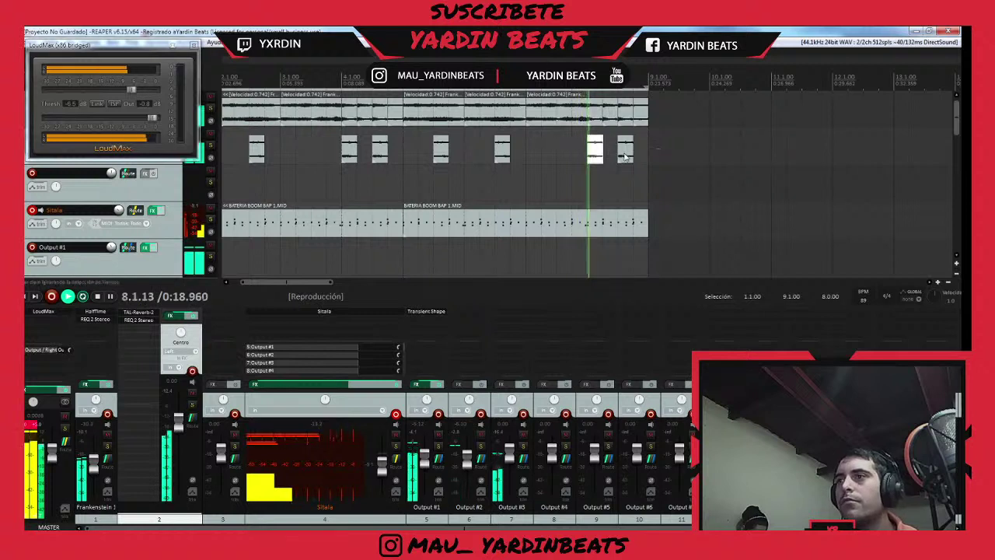
key(space)
drag(633, 157, 651, 150)
click(645, 119)
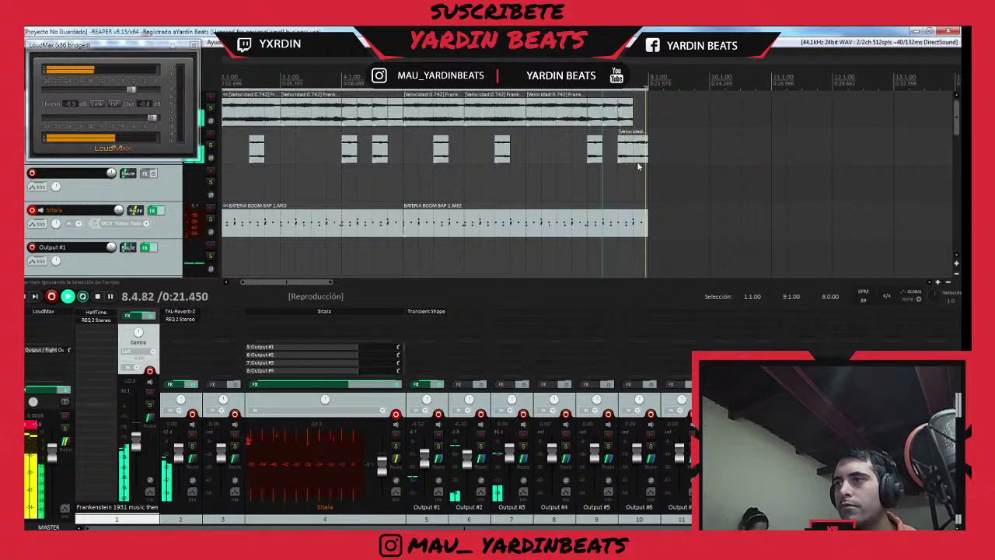
key(space)
- Extend the second sample track's last chop to about bar 14, split it at bar 12 and delete the earlier part
drag(712, 145, 832, 146)
click(685, 156)
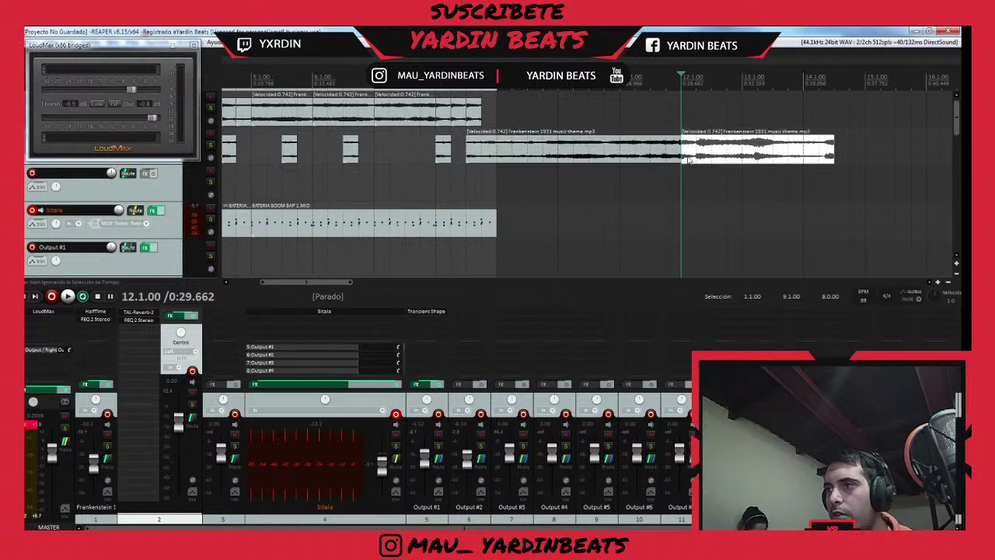
click(651, 153)
key(Delete)
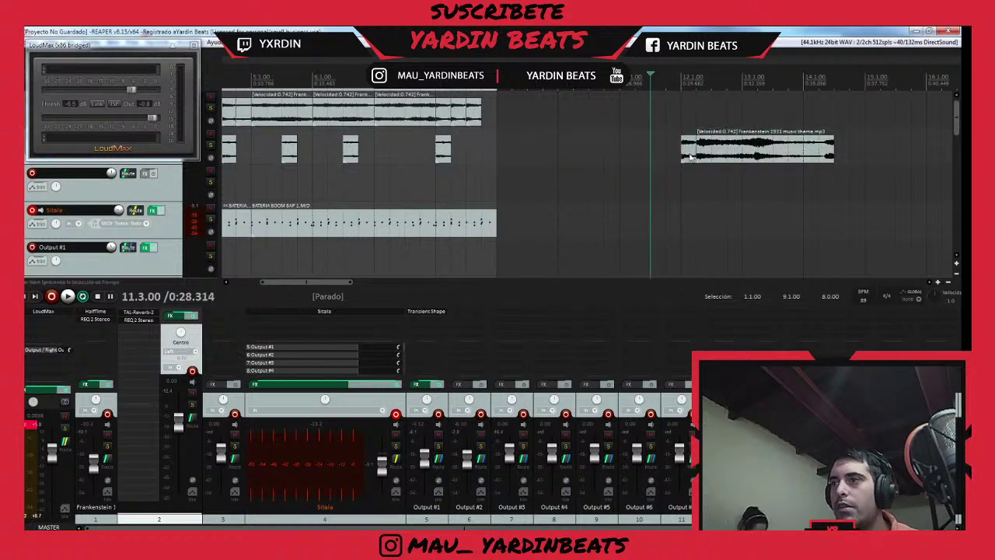
- Move the one-beat chop from bar 12 to the last beat of bar 8 on the second sample track and play the loop
drag(691, 157, 491, 155)
click(490, 154)
scroll(490, 154, up, 5)
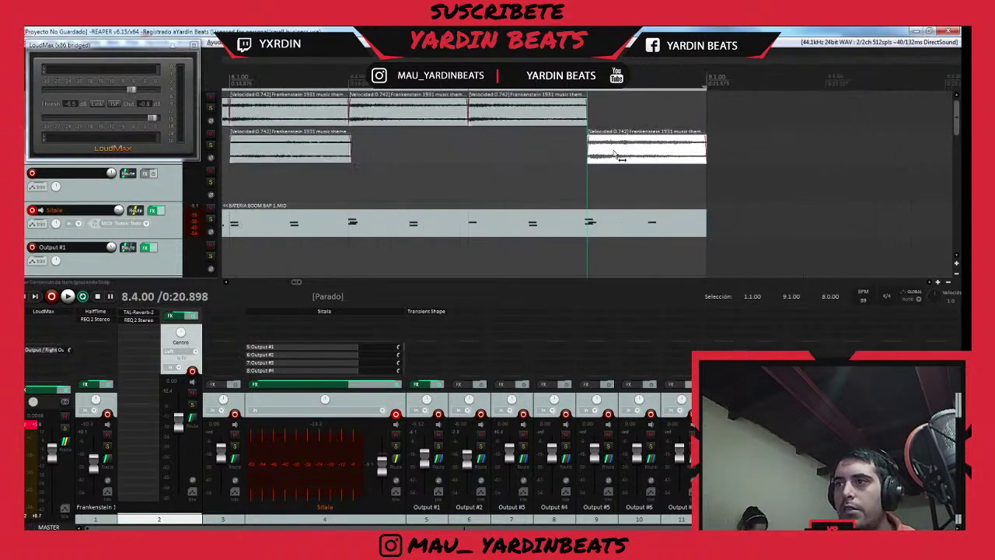
mouse_move(618, 155)
mouse_down()
mouse_move(664, 156)
mouse_move(628, 155)
mouse_up()
click(578, 158)
key(space)
scroll(549, 160, down, 5)
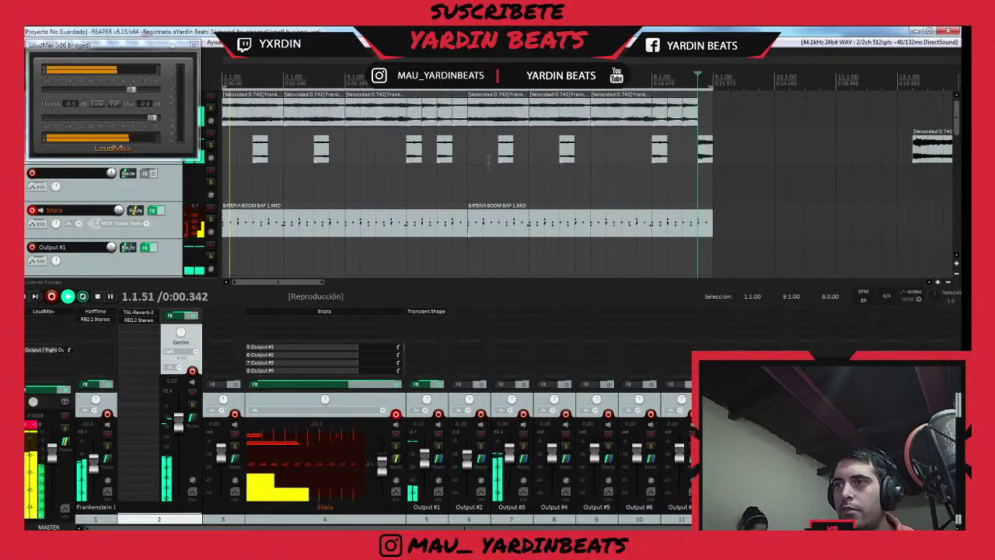
- Extend the first sample track's last chop to bar 9 and listen to the loop
drag(699, 114, 712, 114)
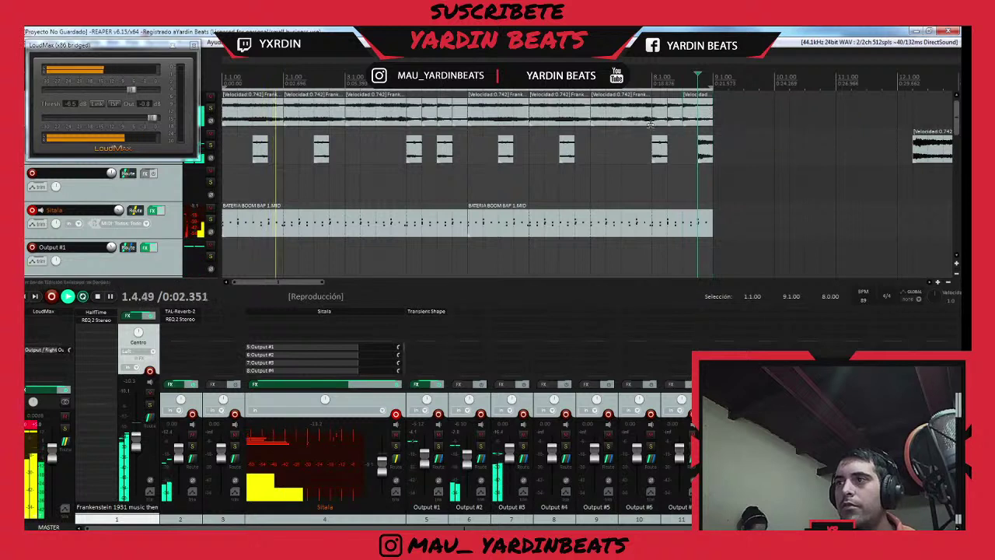
scroll(429, 168, down, 2)
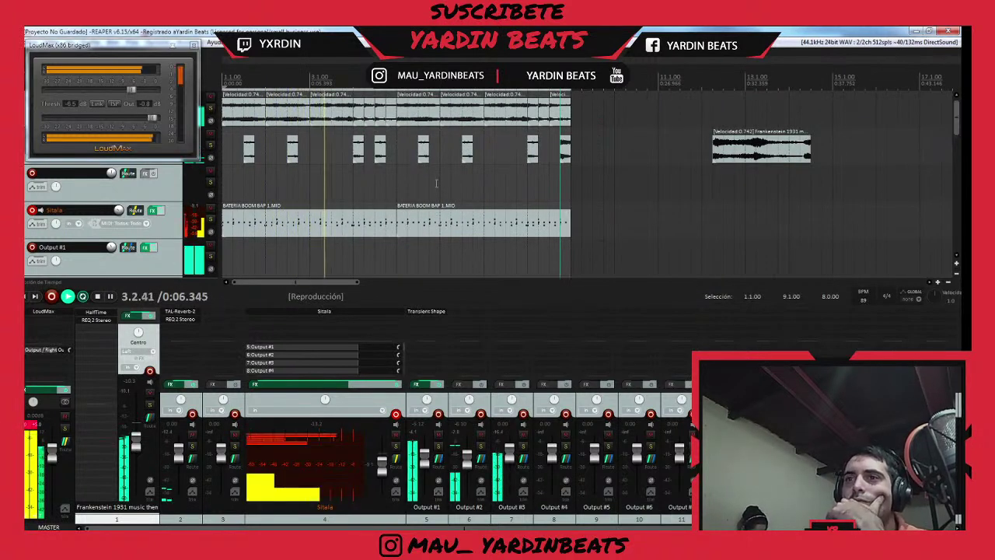
click(314, 116)
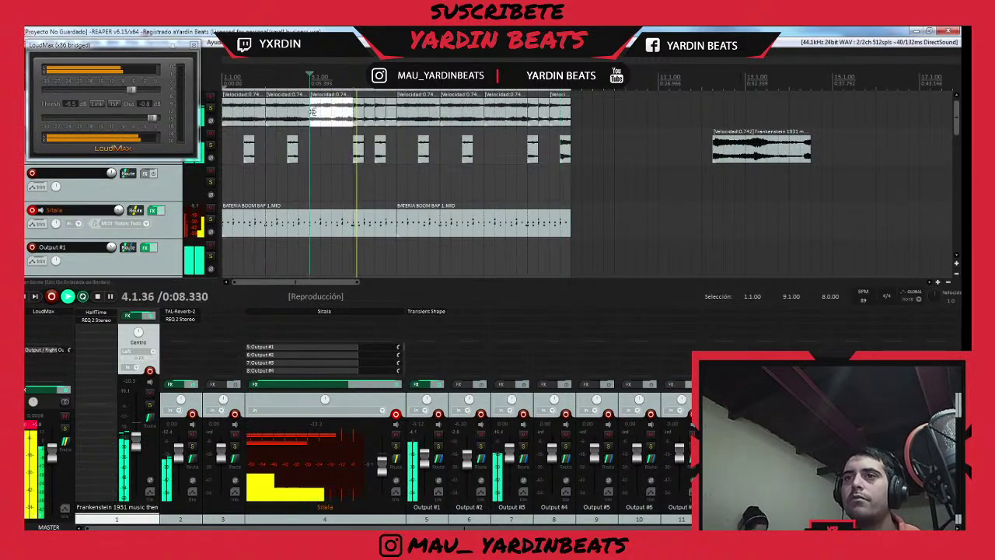
scroll(350, 115, up, 2)
scroll(498, 116, down, 2)
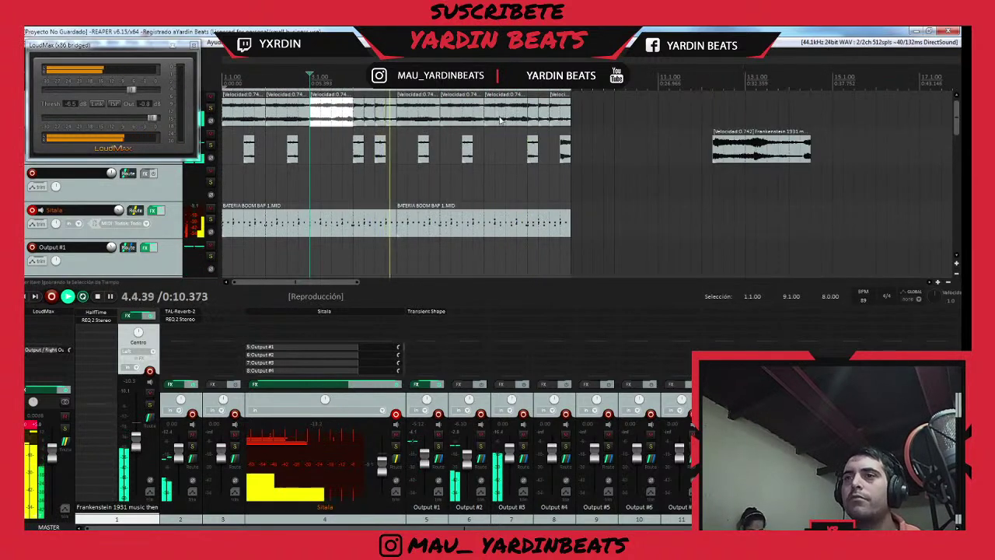
- Close the LoudMax plugin interface and stop playback
click(194, 45)
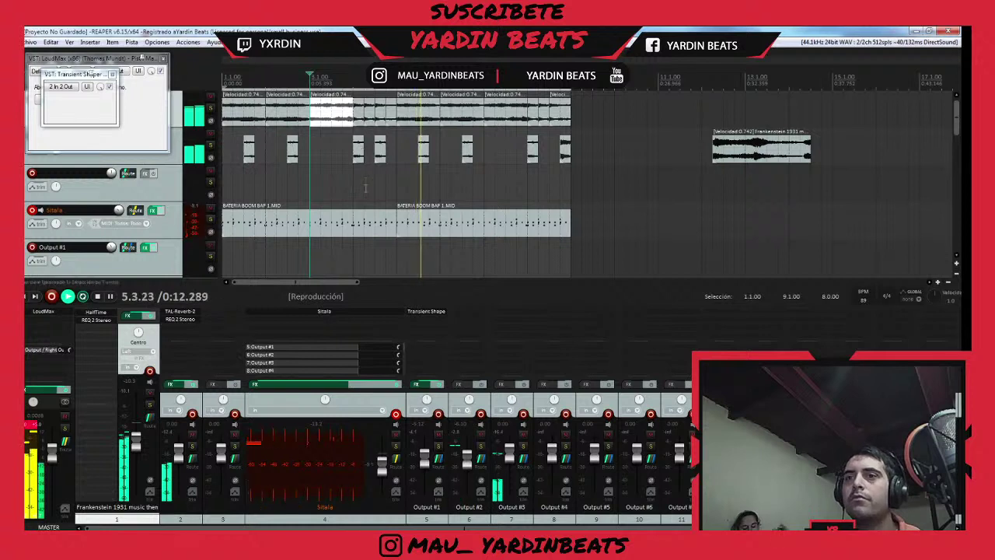
scroll(542, 152, down, 2)
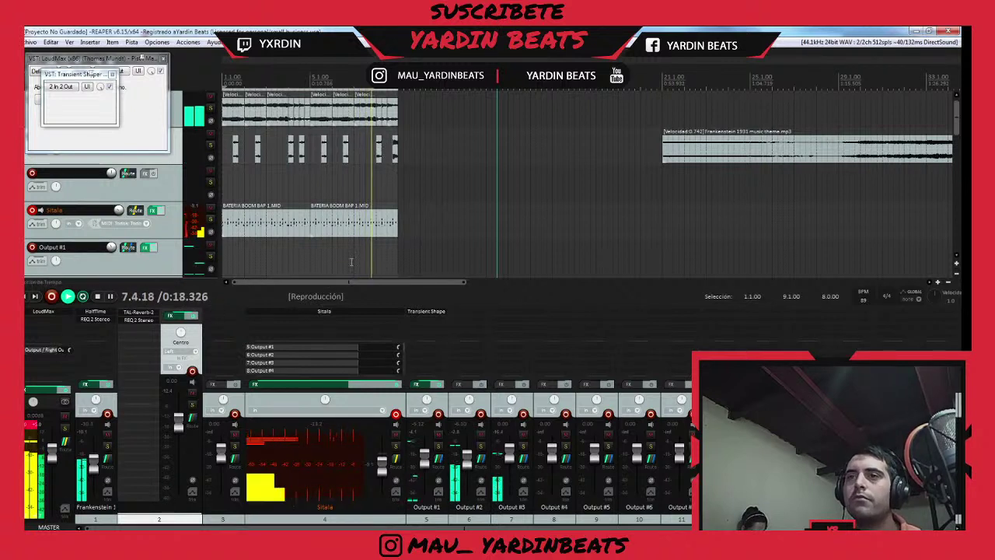
key(space)
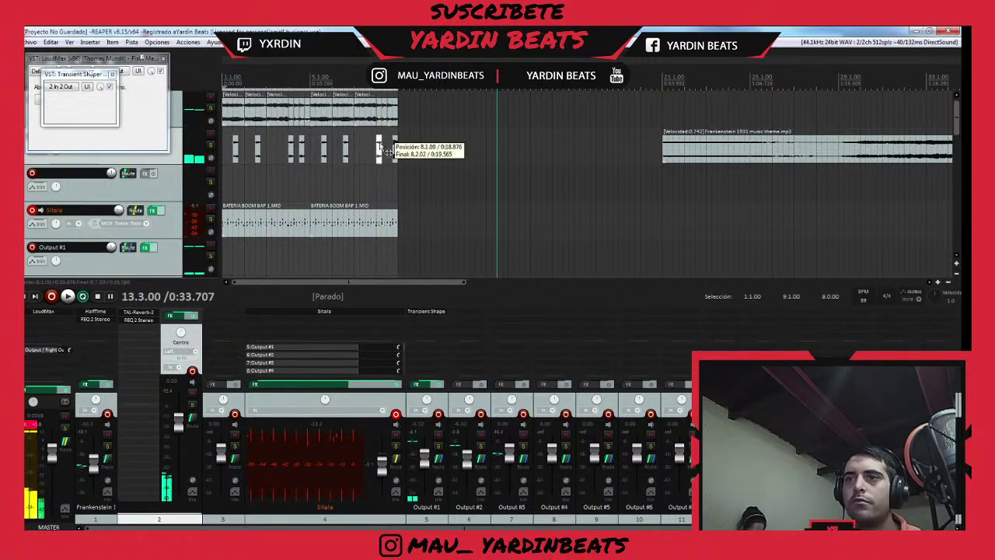
- Copy the second sample track's chop from bar 8 beat 1 to beat 2 and play from bar 8
click(381, 150)
scroll(438, 155, up, 3)
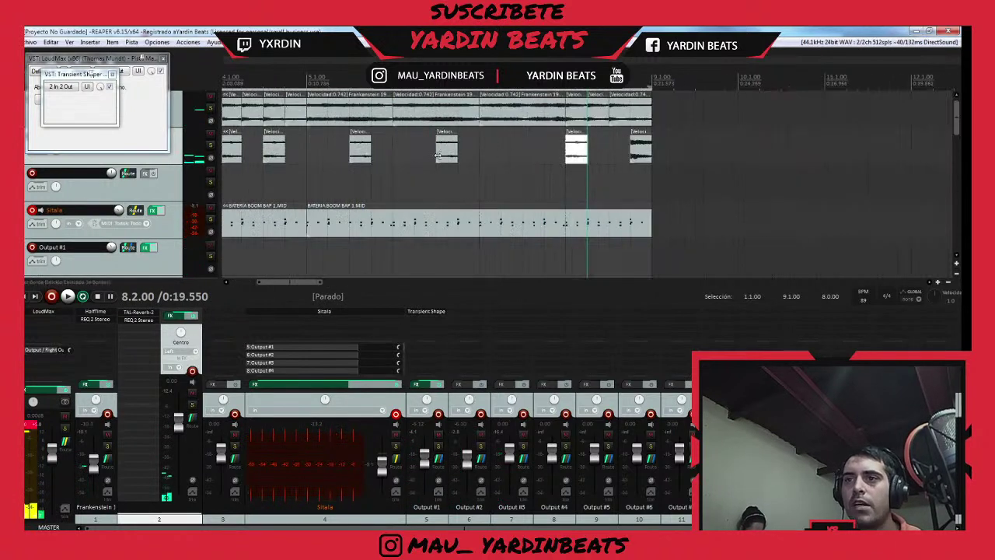
drag(574, 162, 603, 160)
click(570, 155)
key(space)
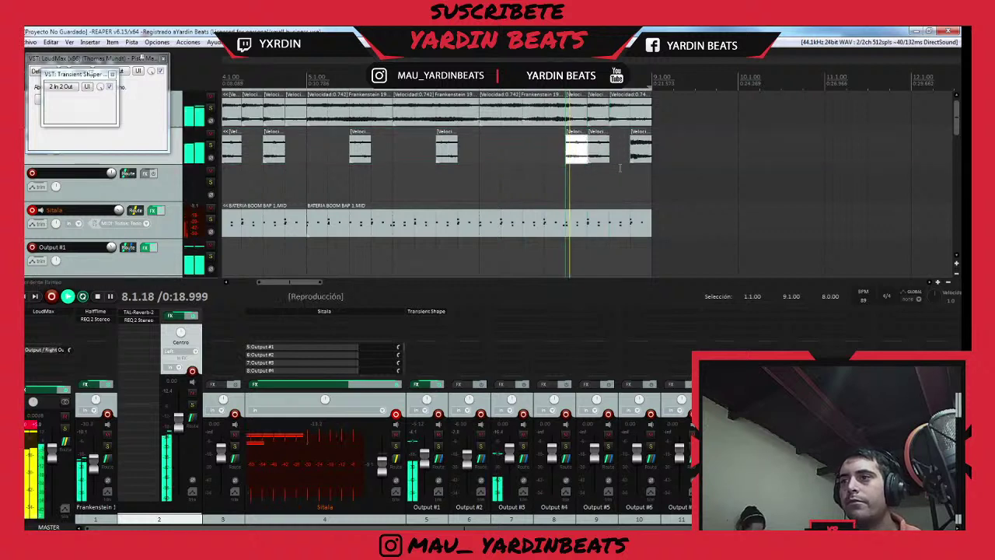
- Copy the chop from beat 2 to beat 3 of bar 8 on the second sample track and play the result
key(space)
drag(599, 151, 629, 157)
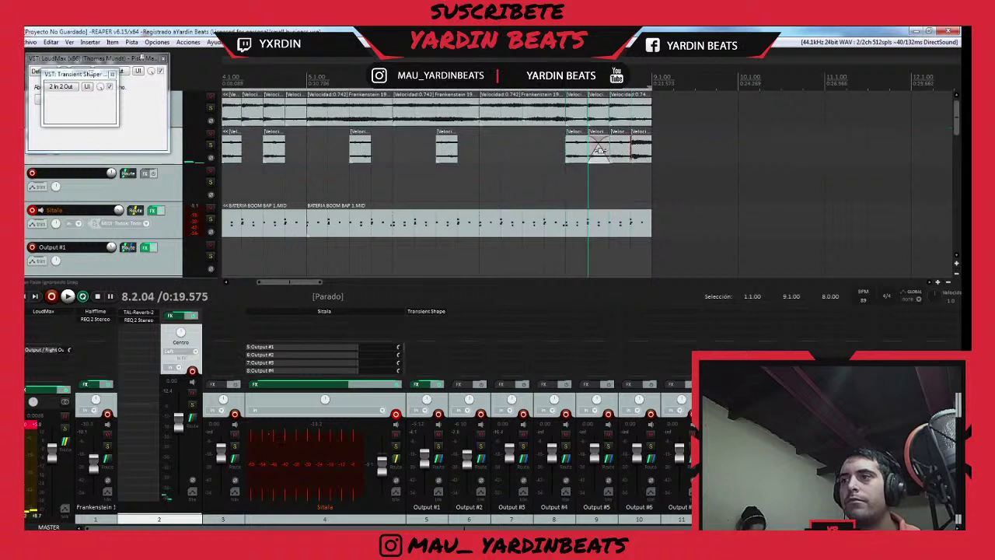
click(544, 161)
key(space)
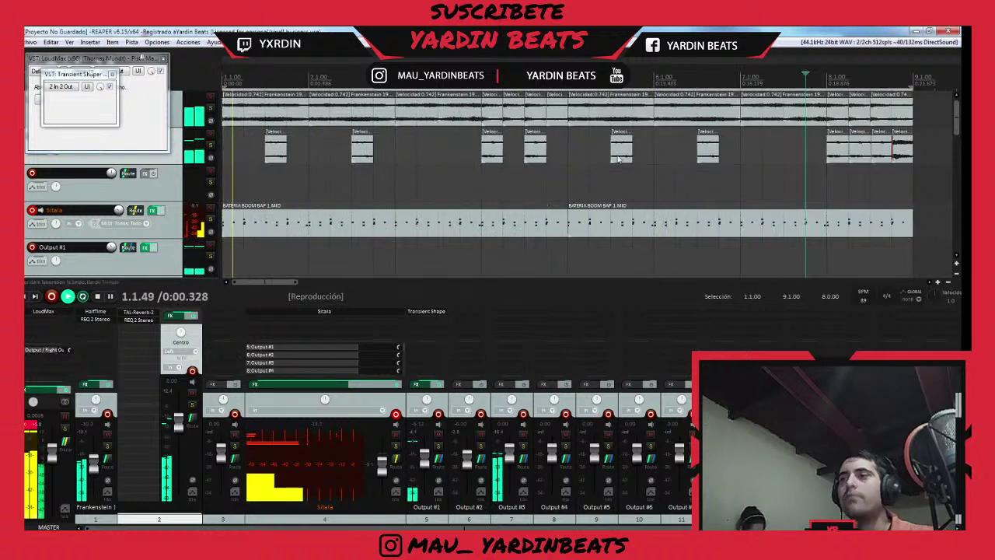
- Duplicate the two BATERIA BOOM BAP 1.MID drum items into bars 9 to 16 and delete the originals in bars 1 to 8
scroll(619, 160, down, 3)
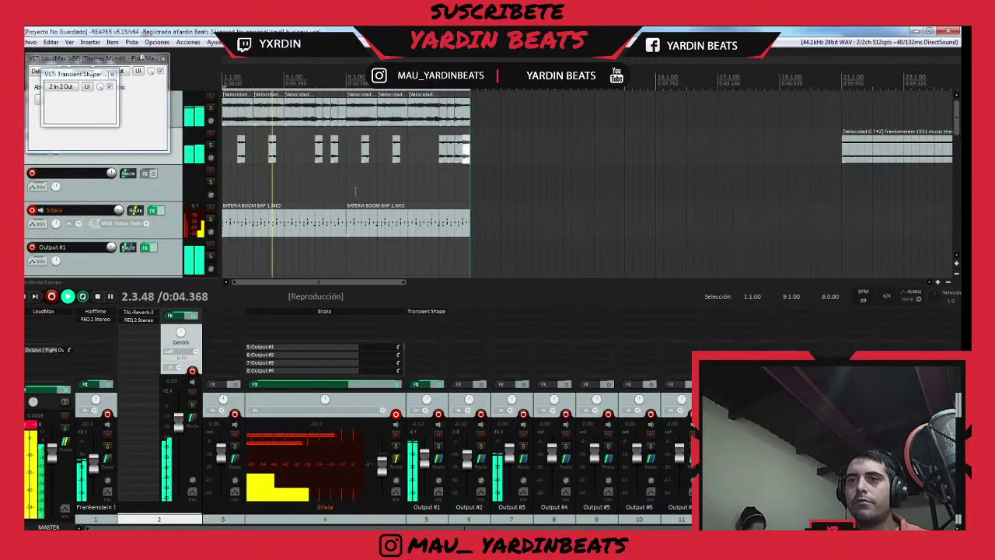
click(343, 225)
ctrl+click(354, 231)
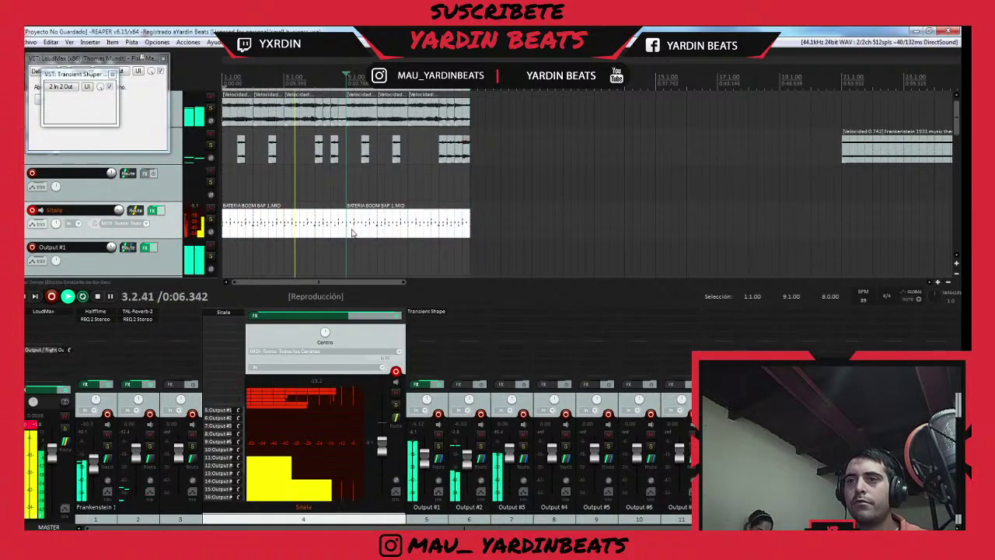
key(ctrl+d)
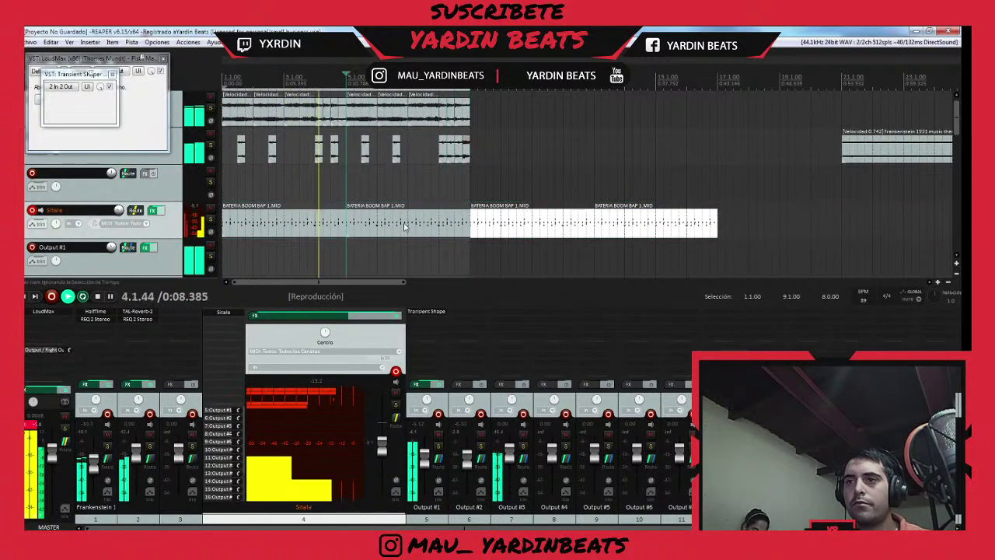
drag(405, 227, 277, 224)
key(Delete)
- Copy all chops on both sample tracks from bars 1 to 8 into bars 9 to 16
drag(504, 106, 236, 149)
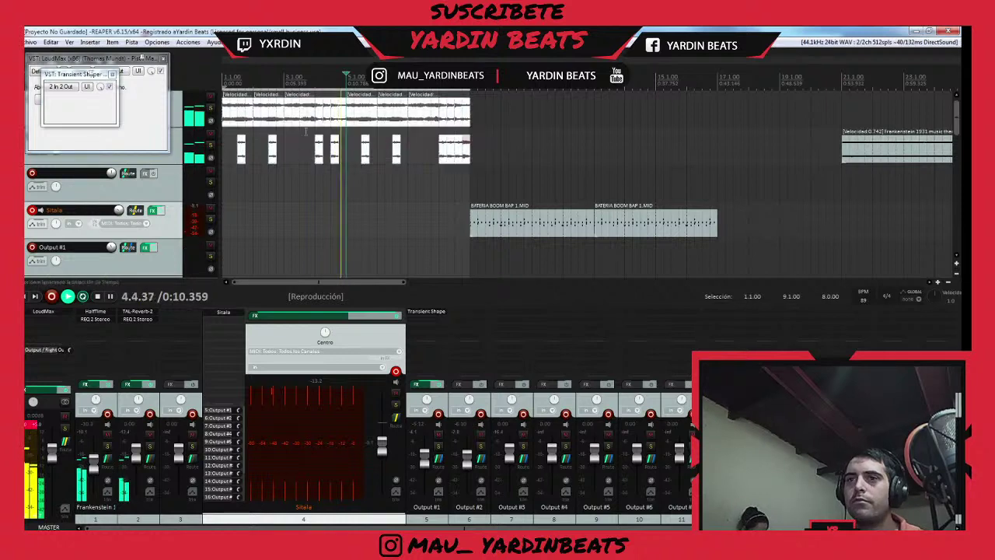
drag(224, 114, 490, 119)
scroll(687, 157, down, 2)
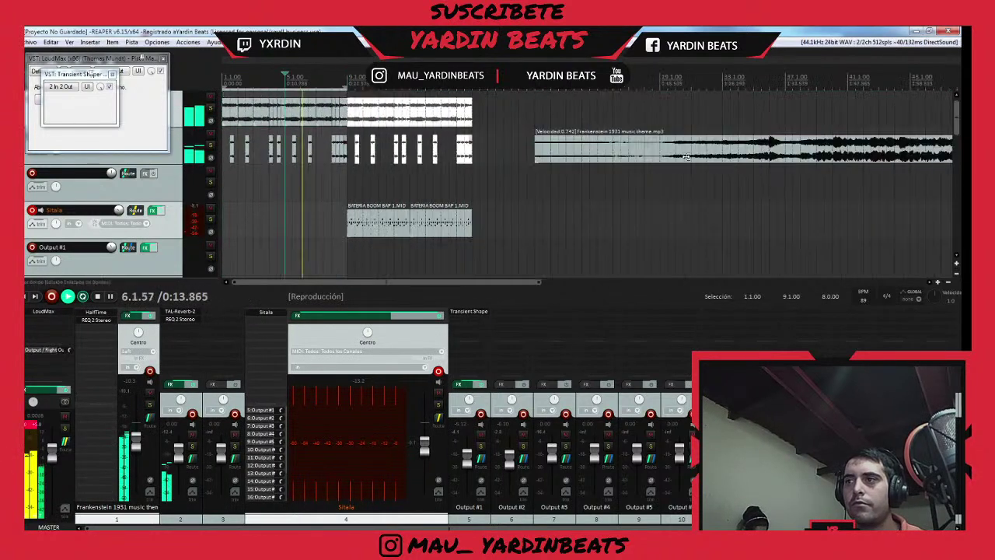
- Delete the leftover Frankenstein 1931 source item beyond bar 21 on the second sample track
click(586, 157)
key(Delete)
scroll(435, 134, down, 2)
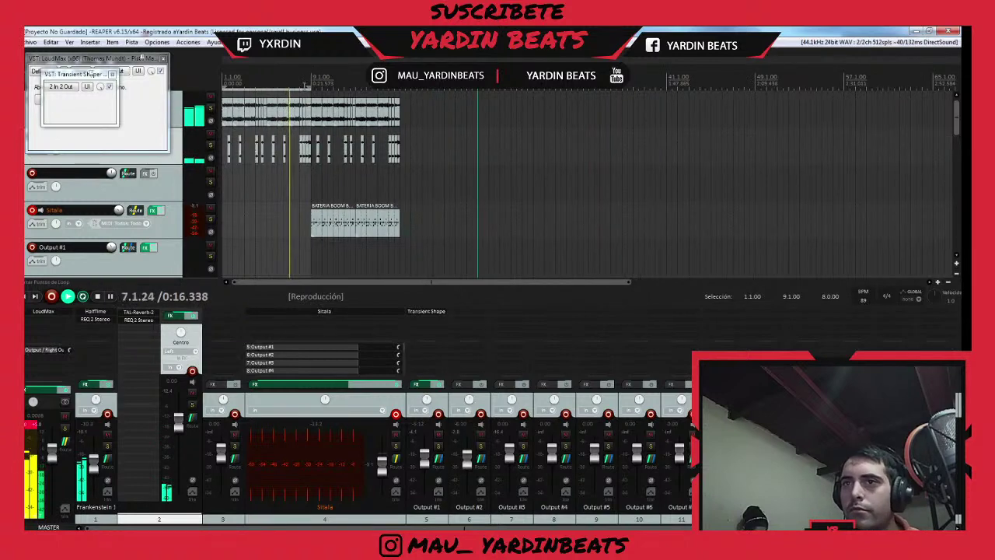
right_click(177, 115)
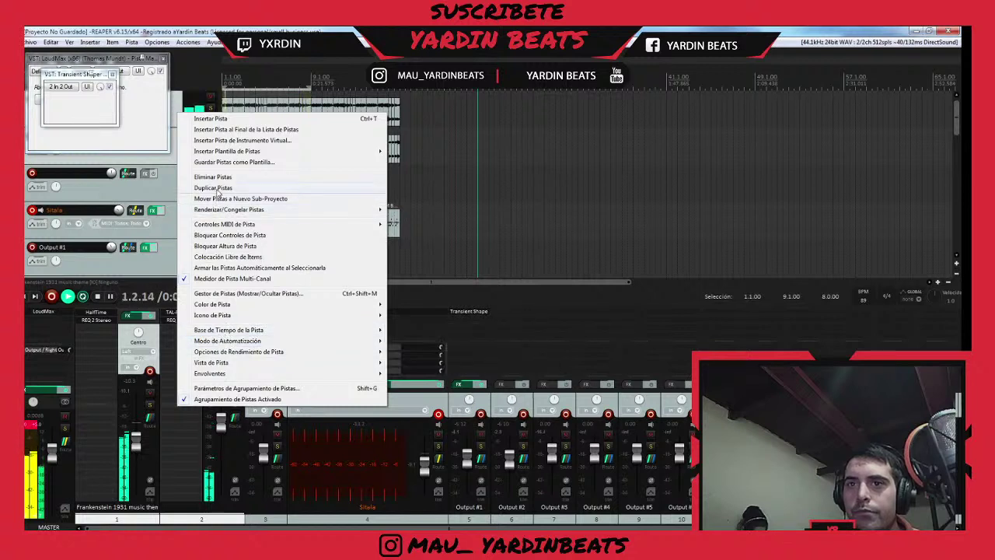
click(177, 106)
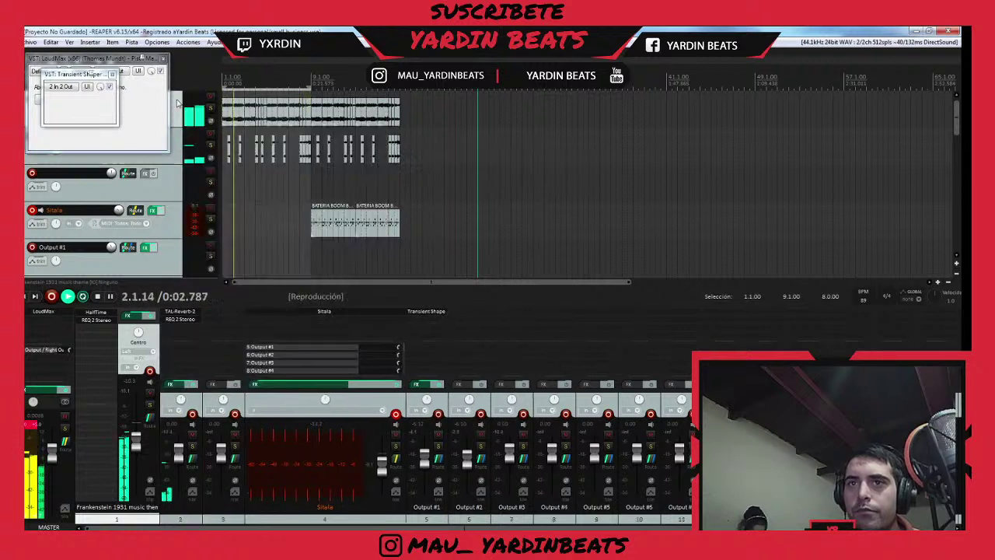
key(space)
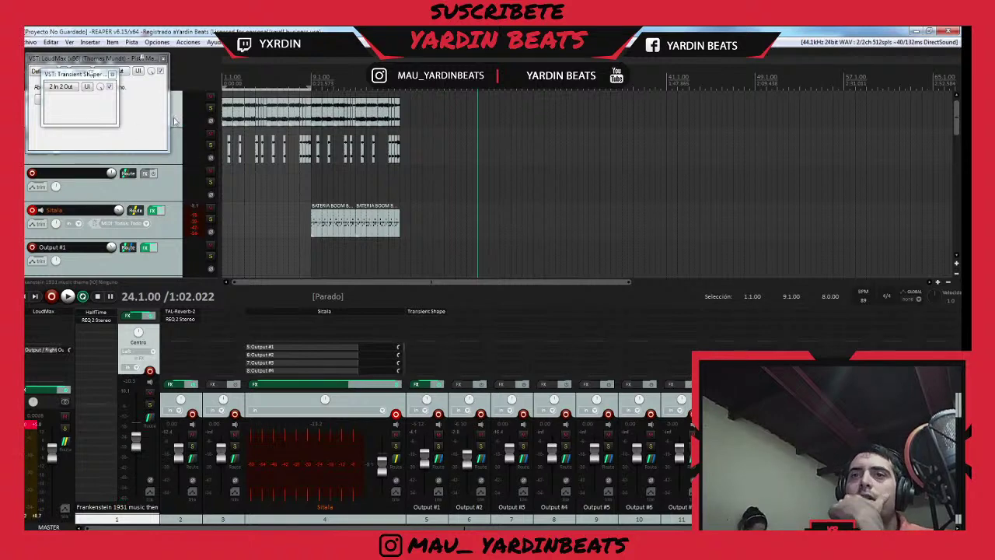
right_click(176, 121)
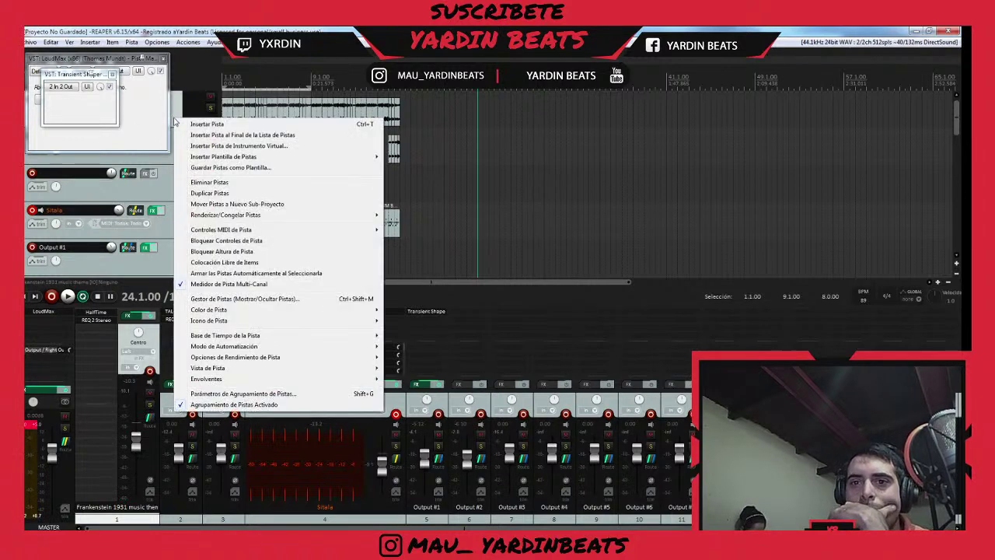
- Render the two sample tracks together to stereo tracks with the originals muted
click(165, 160)
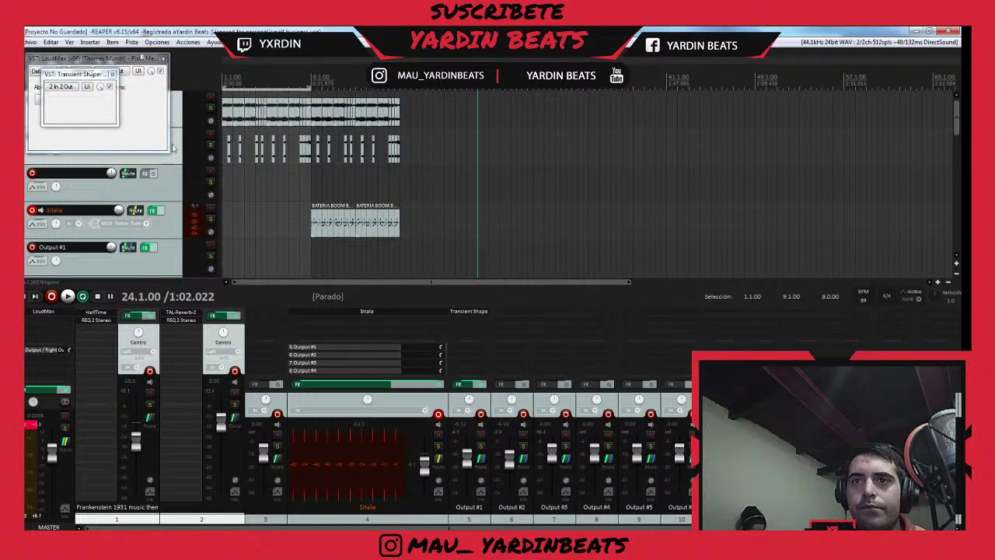
right_click(174, 147)
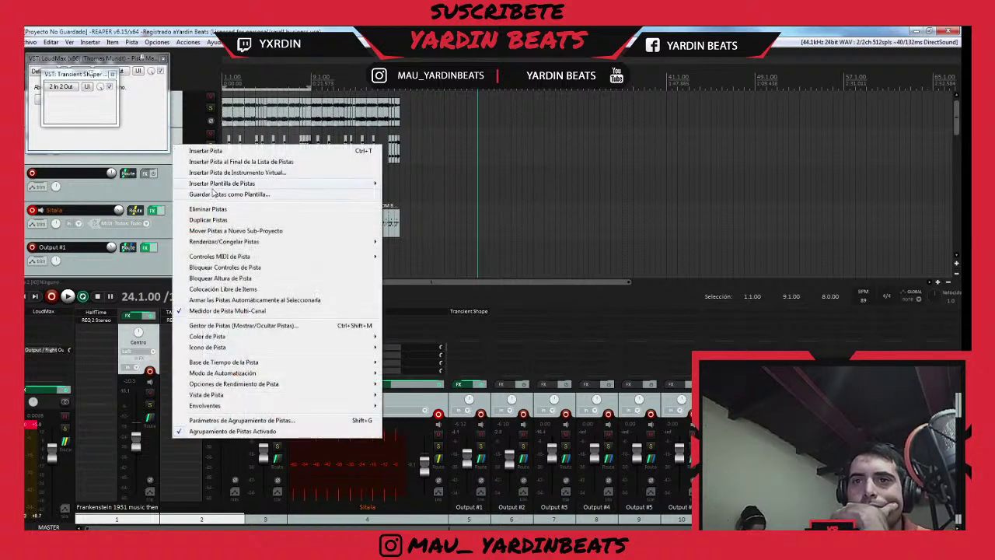
mouse_move(214, 185)
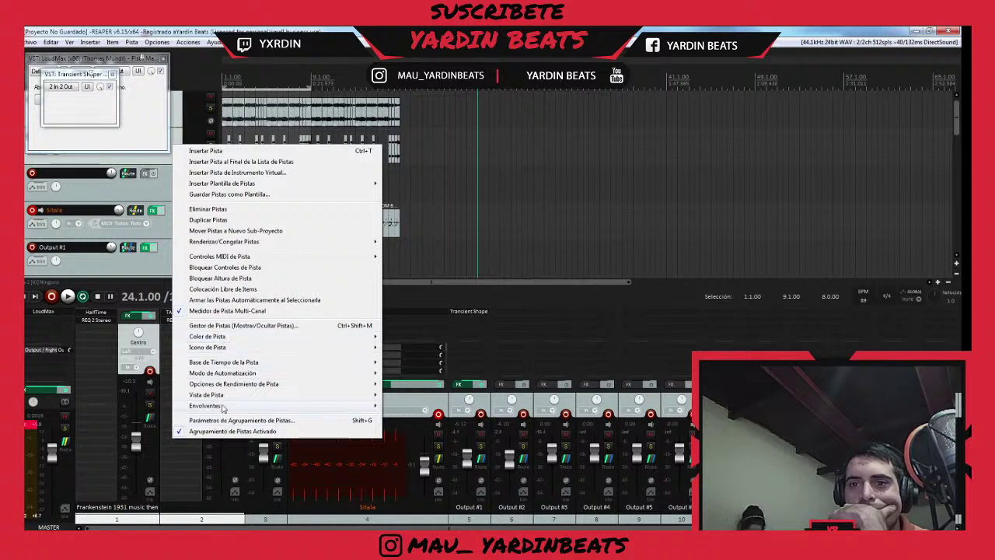
mouse_move(222, 384)
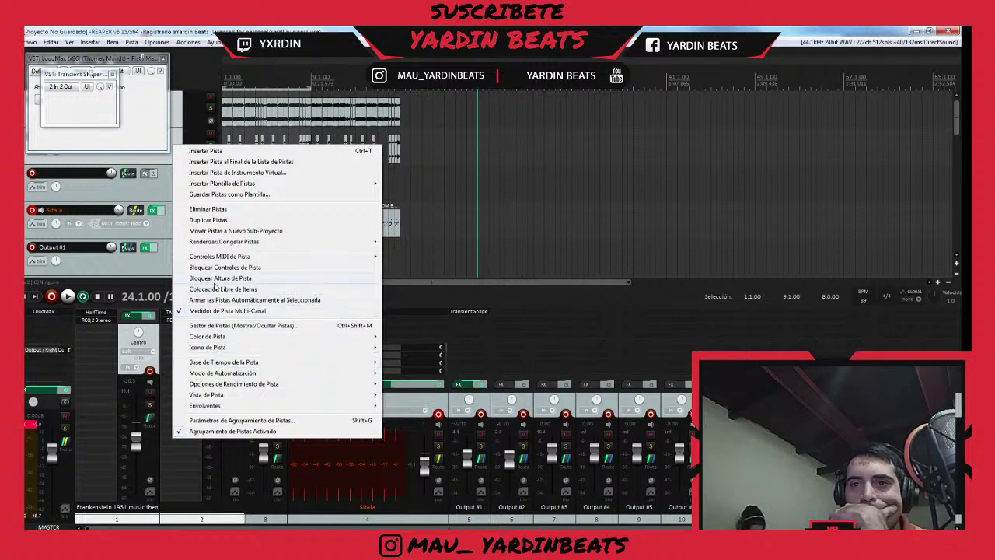
mouse_move(385, 245)
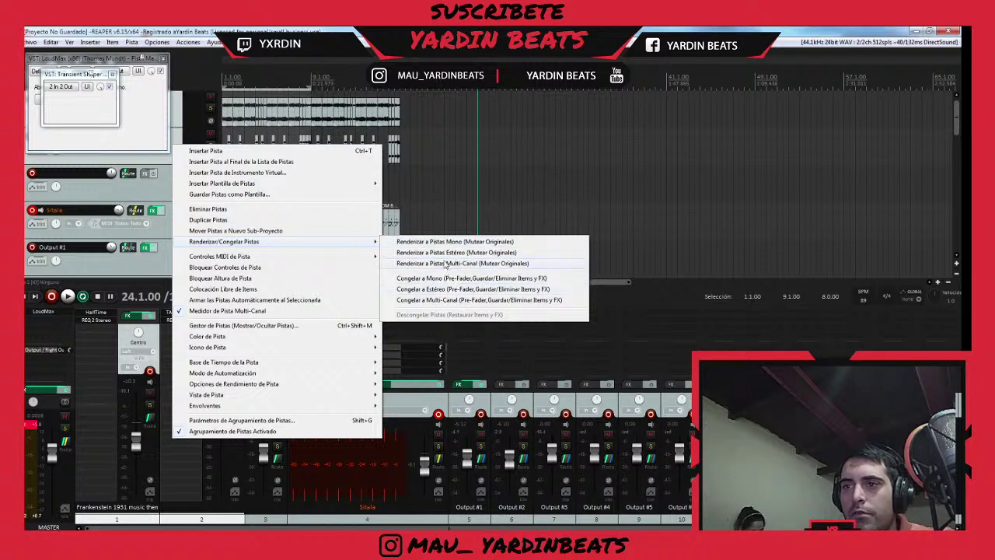
click(444, 252)
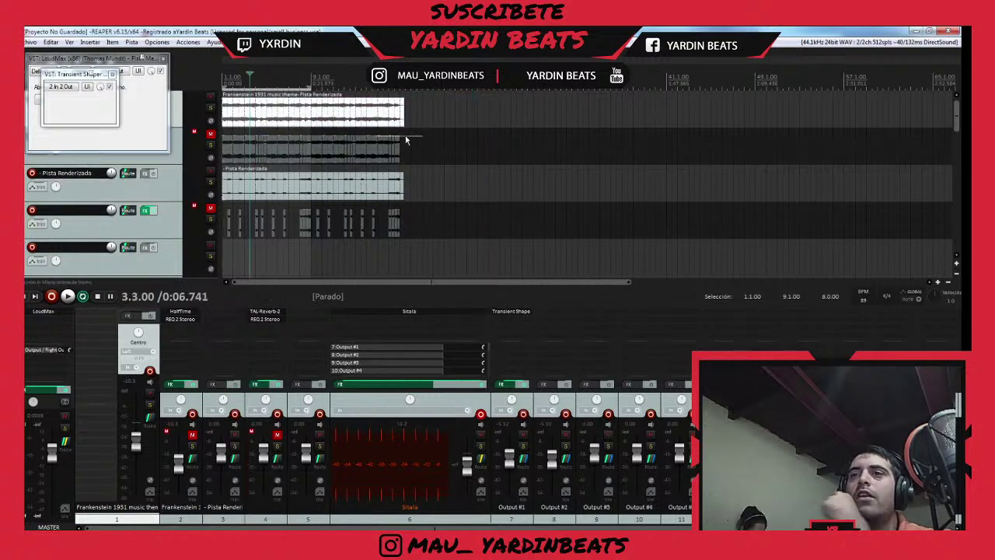
- Delete the original chops from both muted sample tracks, keeping the rendered items
click(244, 153)
key(Delete)
click(262, 230)
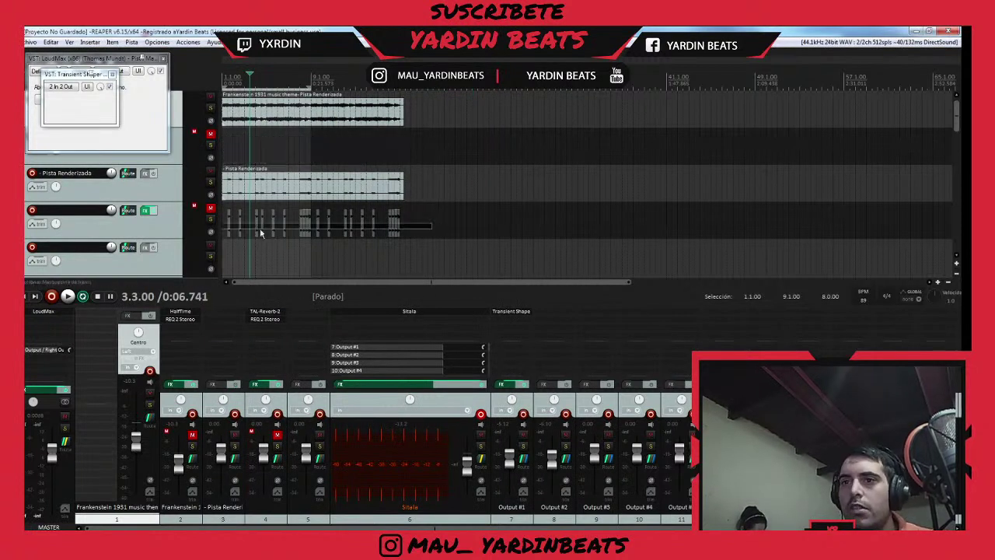
key(Delete)
- Move the second rendered item up to the emptied, muted track 2 and delete the vacated "- Pista Renderizada" track
drag(242, 190, 243, 151)
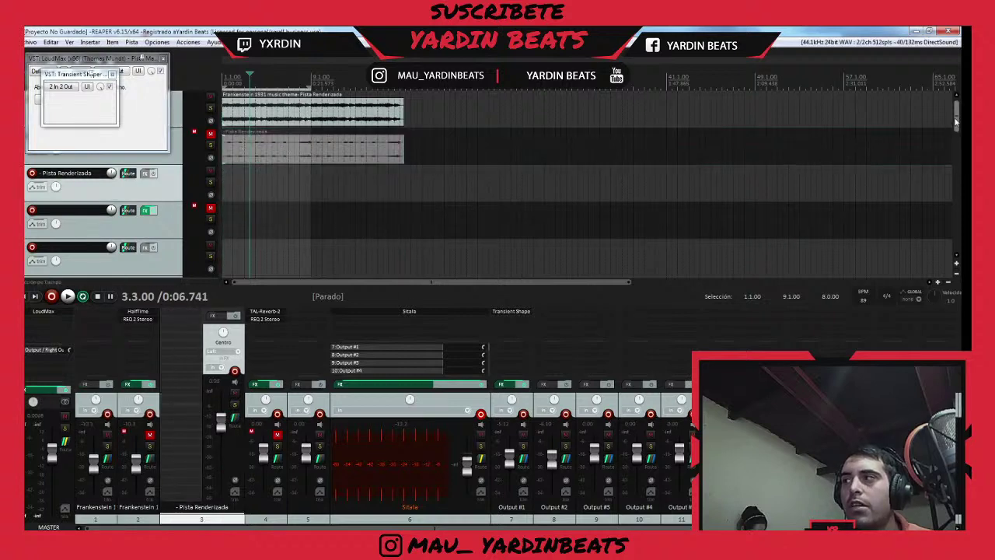
mouse_move(956, 122)
mouse_down()
mouse_move(956, 137)
mouse_move(957, 119)
mouse_up()
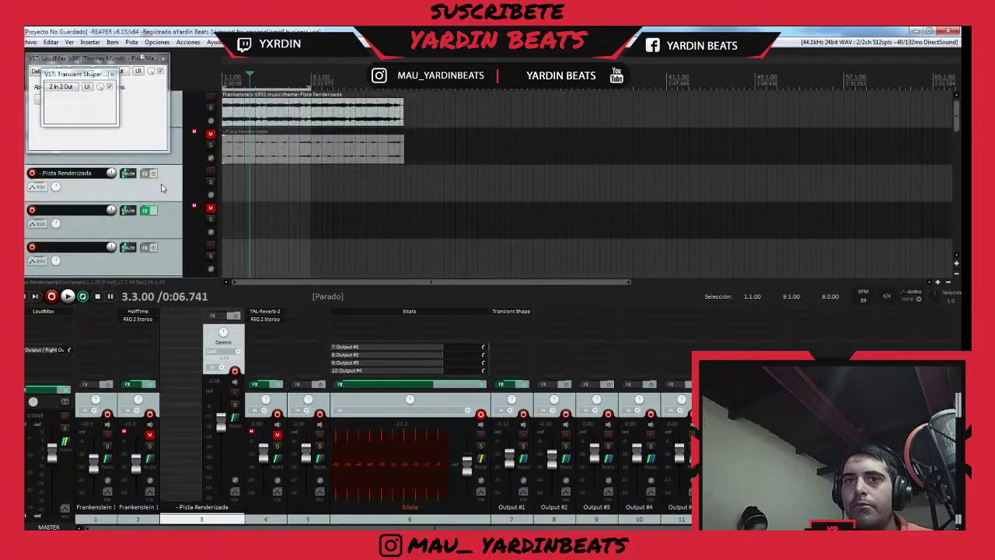
key(Delete)
click(164, 59)
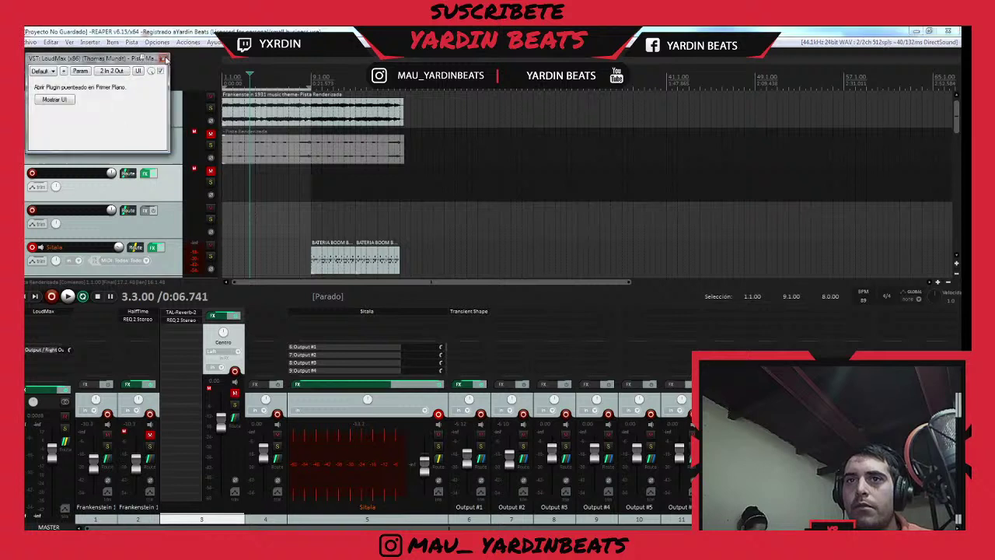
- Close the LoudMax plugin window and unmute the second Frankenstein track while playing the project from the start
click(113, 74)
click(158, 108)
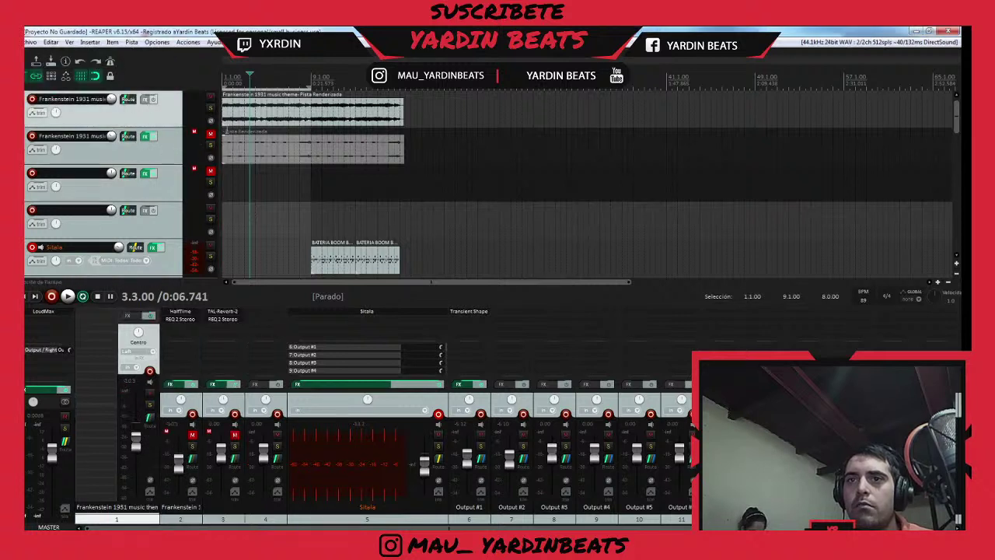
key(Home)
key(space)
scroll(237, 160, up, 2)
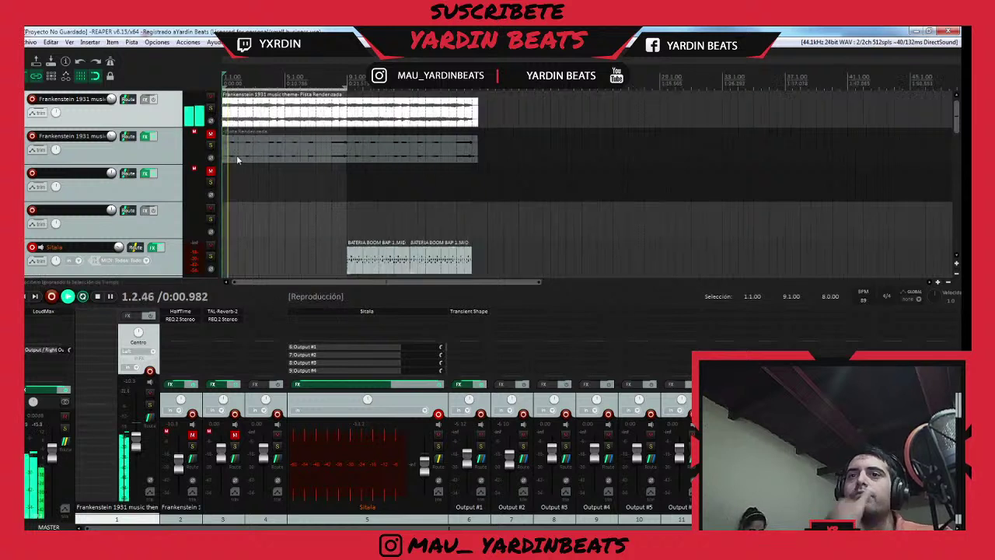
click(211, 135)
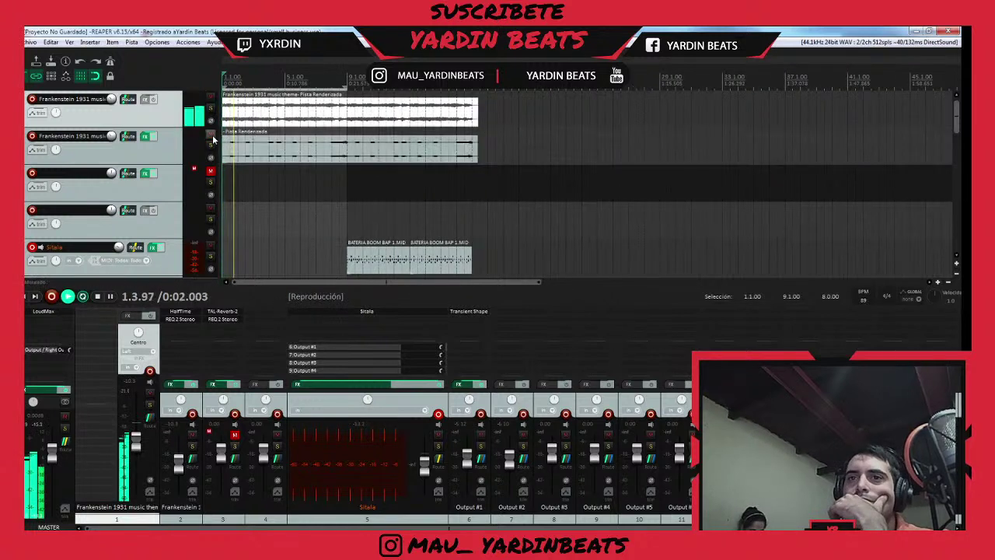
- Check the second track's HalfTime and REQ 2 effects, bypass its effects chain and stop playback
click(146, 137)
click(381, 145)
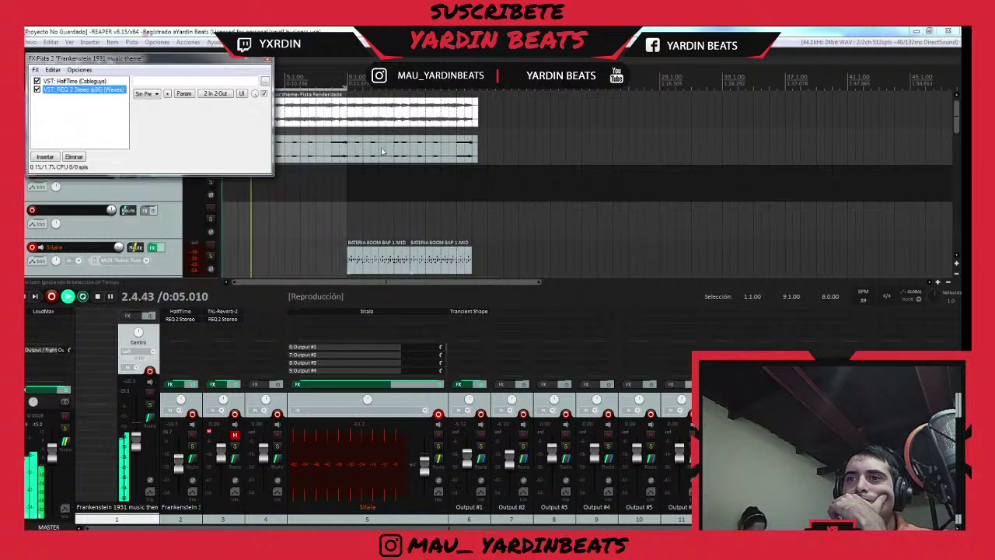
click(267, 59)
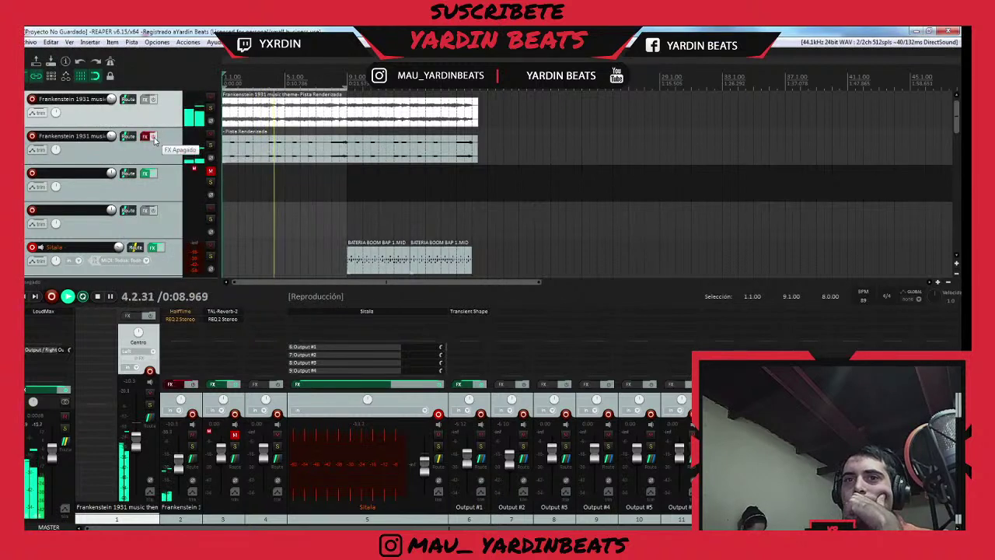
key(space)
- Set the pitch adjustment of the audio items on the first and second tracks to -2 semitones each
double_click(293, 116)
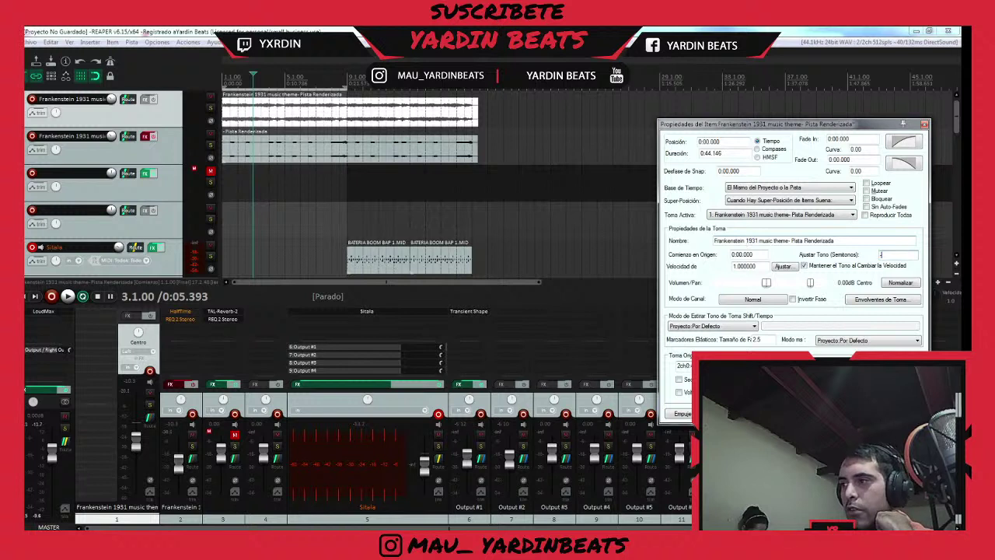
click(748, 242)
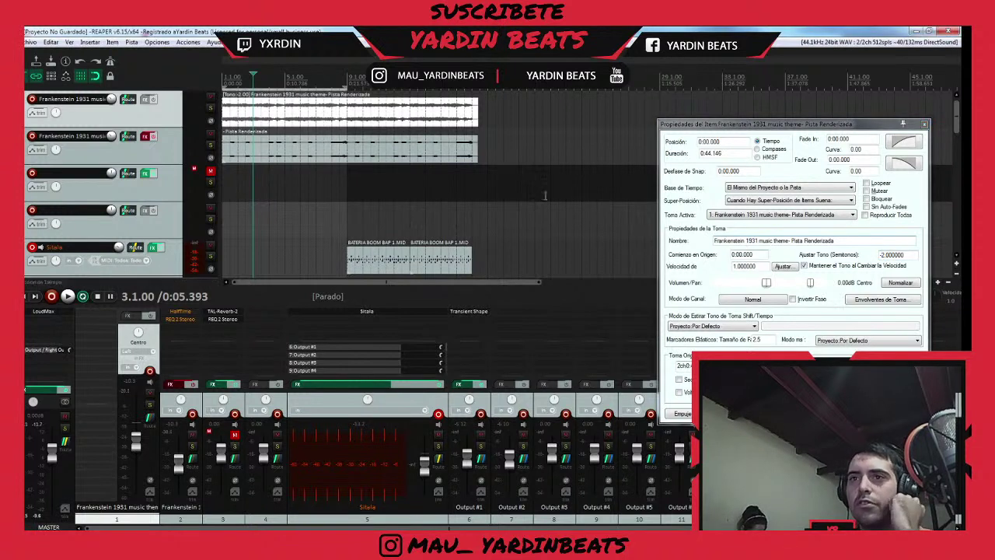
click(311, 150)
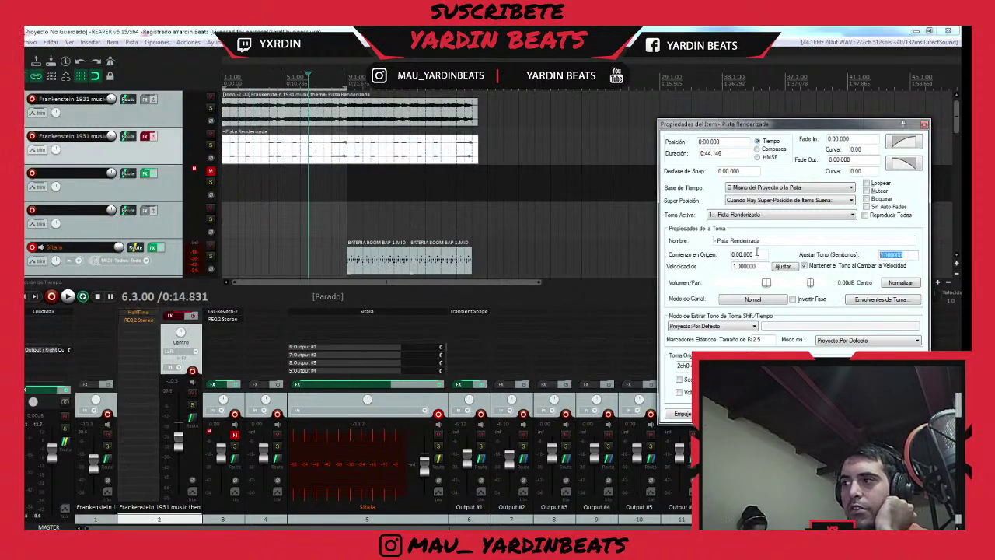
text(-2)
key(Return)
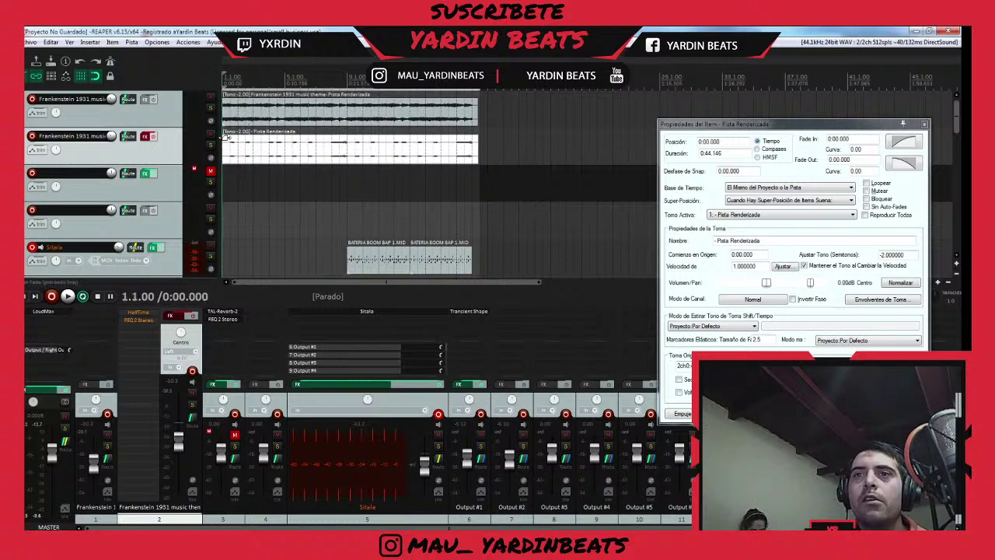
- Listen to both pitched-down samples together from the start and close the item properties
key(space)
scroll(335, 158, up, 4)
scroll(335, 157, down, 2)
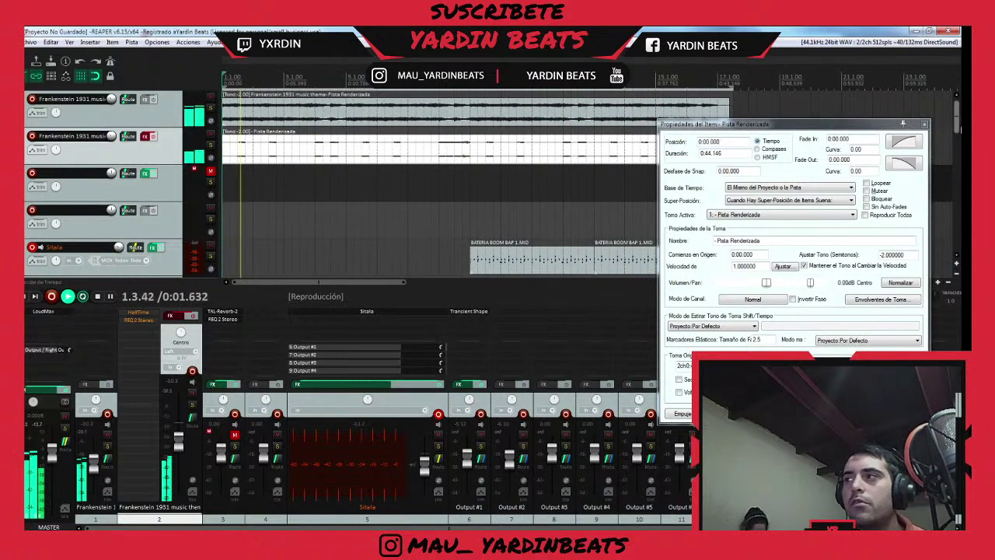
click(924, 125)
click(140, 120)
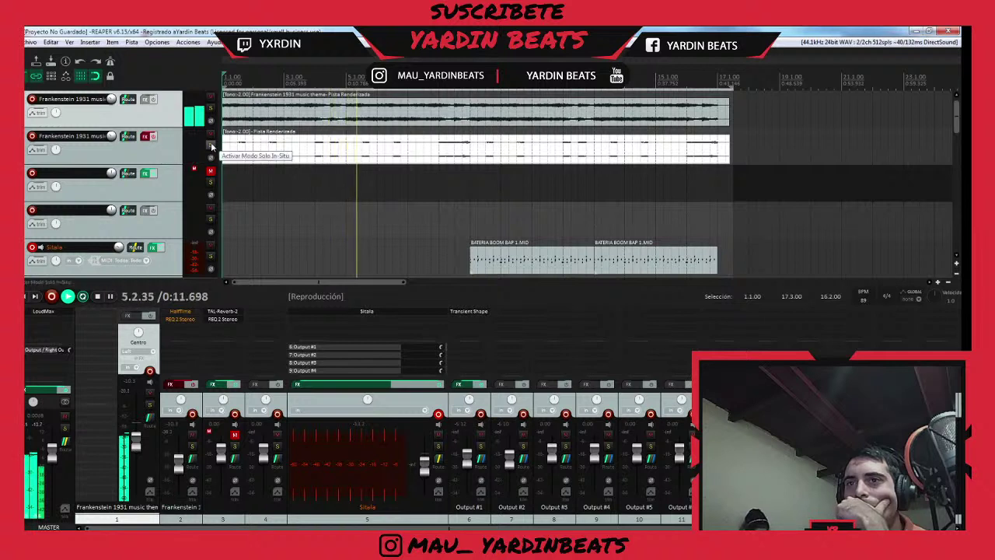
- Raise the second track's volume to about -0.4 dB, muting the first track only while adjusting it
click(210, 97)
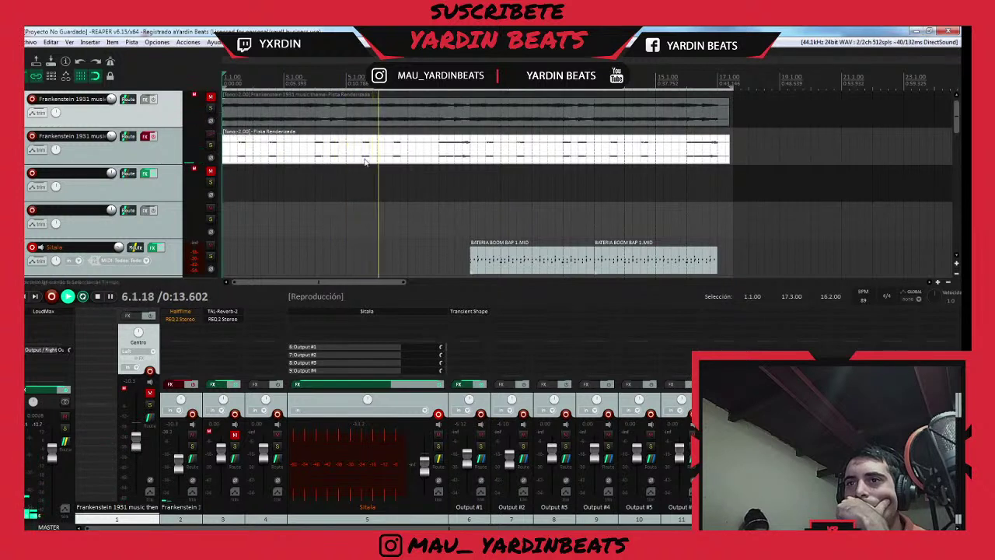
drag(114, 138, 114, 130)
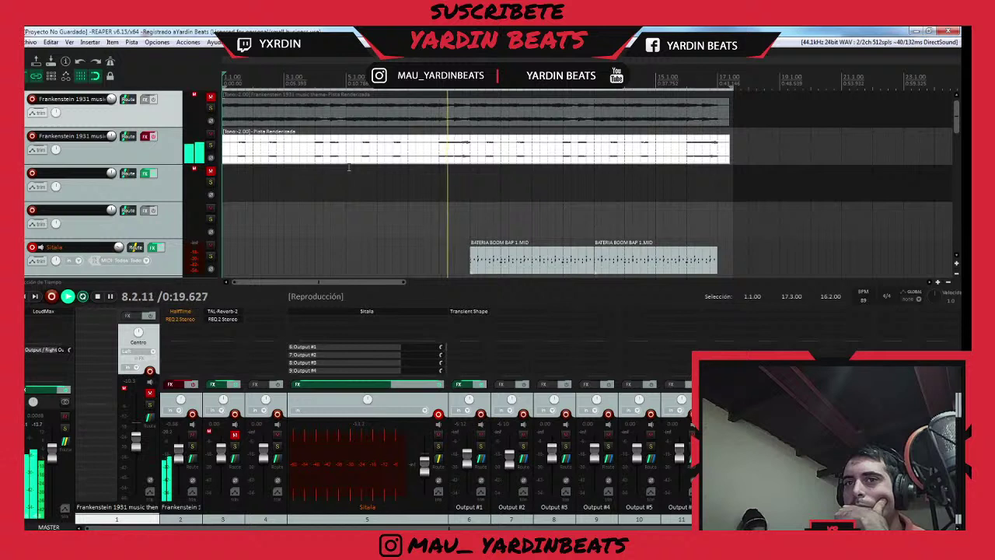
click(210, 99)
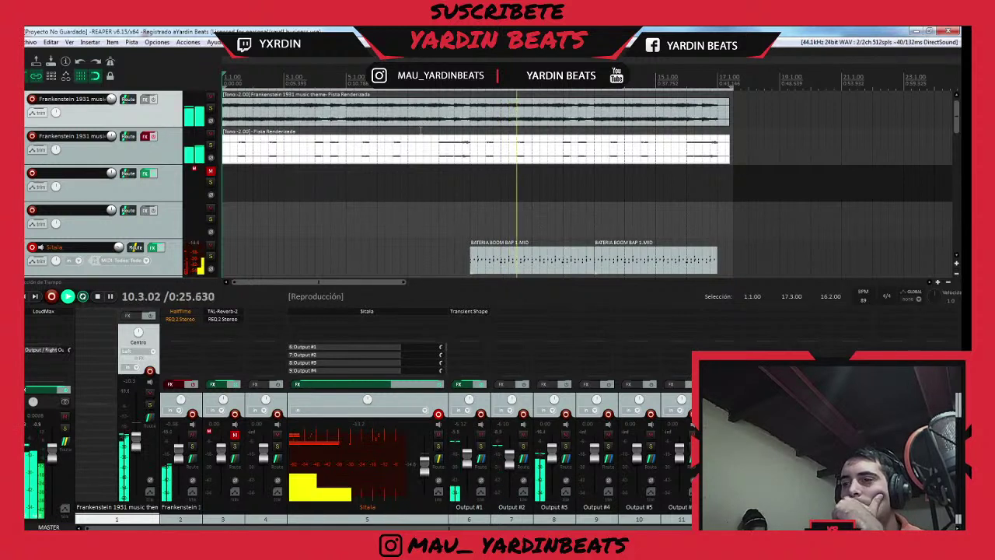
- In the first BATERIA BOOM BAP item, add drum hits at 12.3 and a C#2 note just before 12.4, and adjust that note's velocity
click(563, 265)
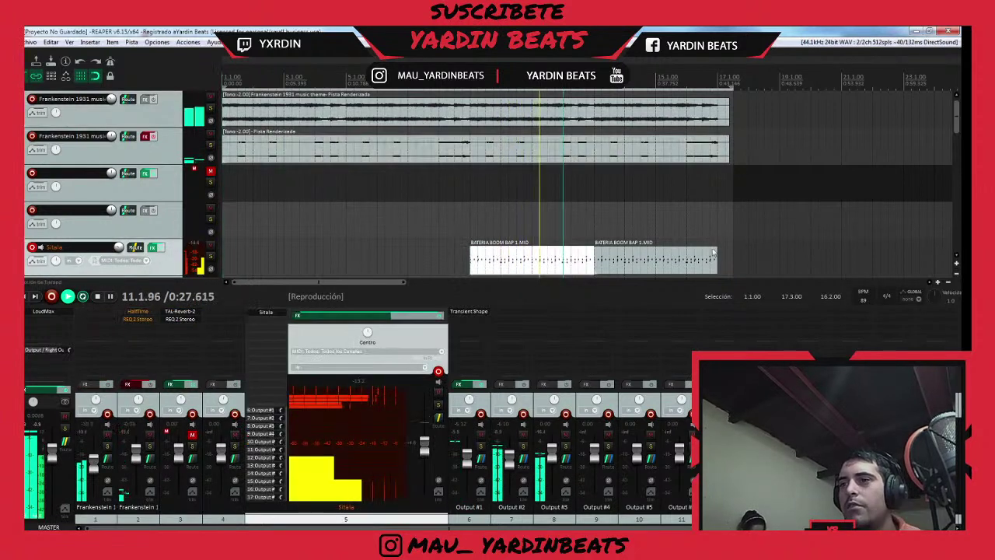
click(686, 266)
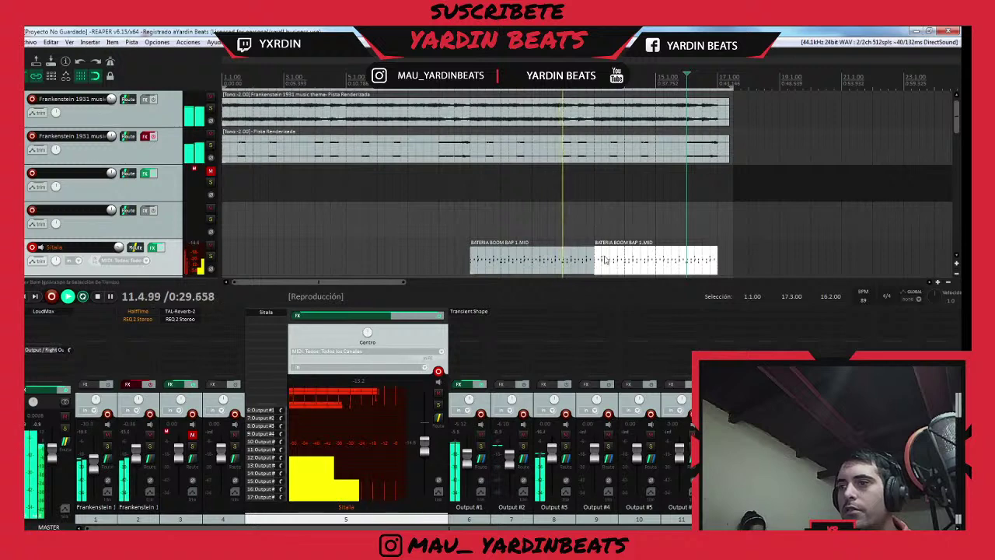
double_click(542, 265)
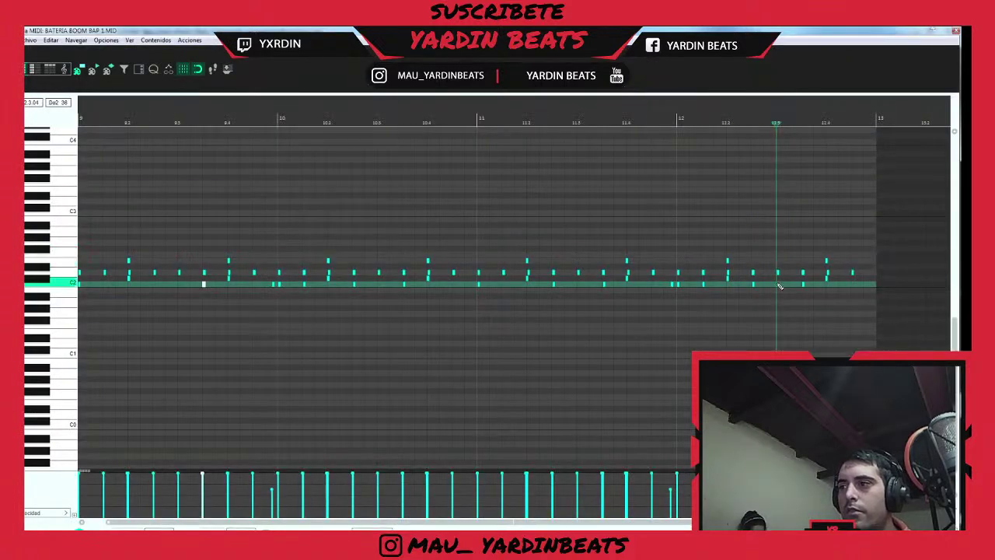
click(778, 262)
click(781, 285)
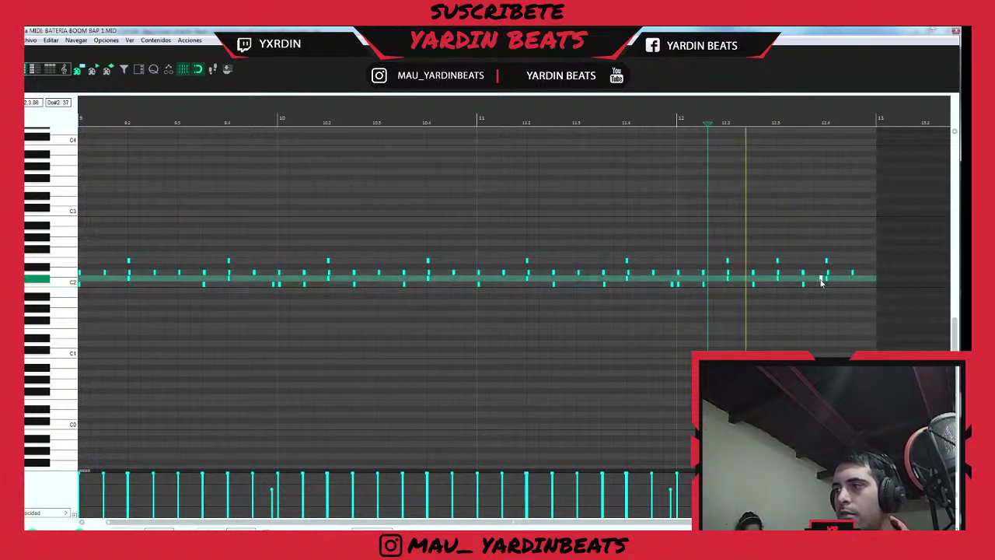
drag(821, 473, 820, 474)
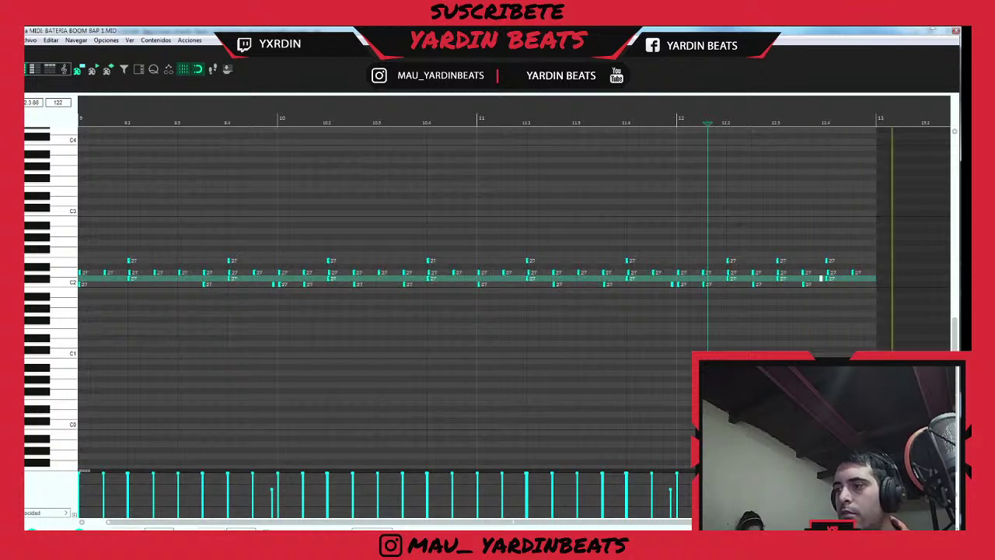
click(956, 31)
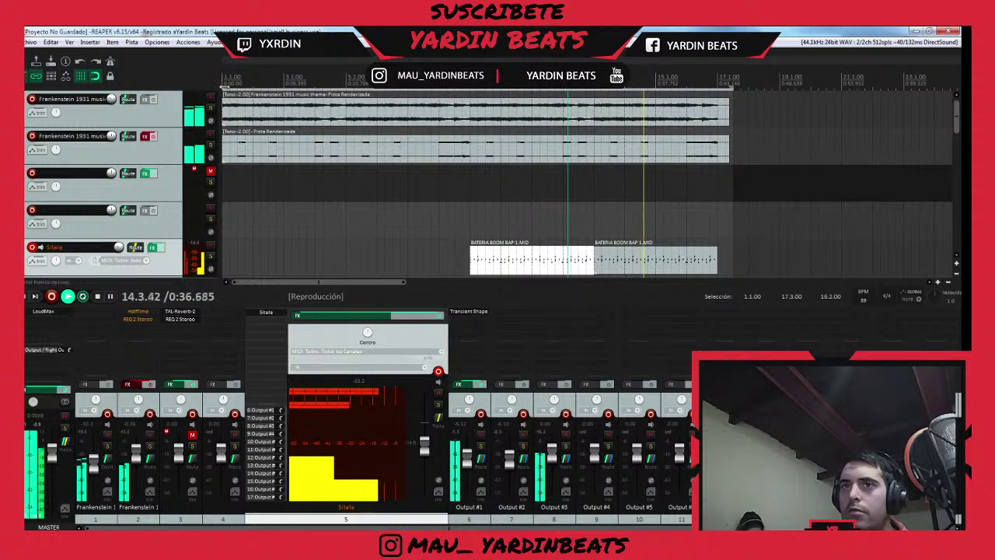
- Set the loop range from 9.1.00 to 17.1.00 and trim the ends of both sample items to 17.1.00
drag(223, 83, 472, 84)
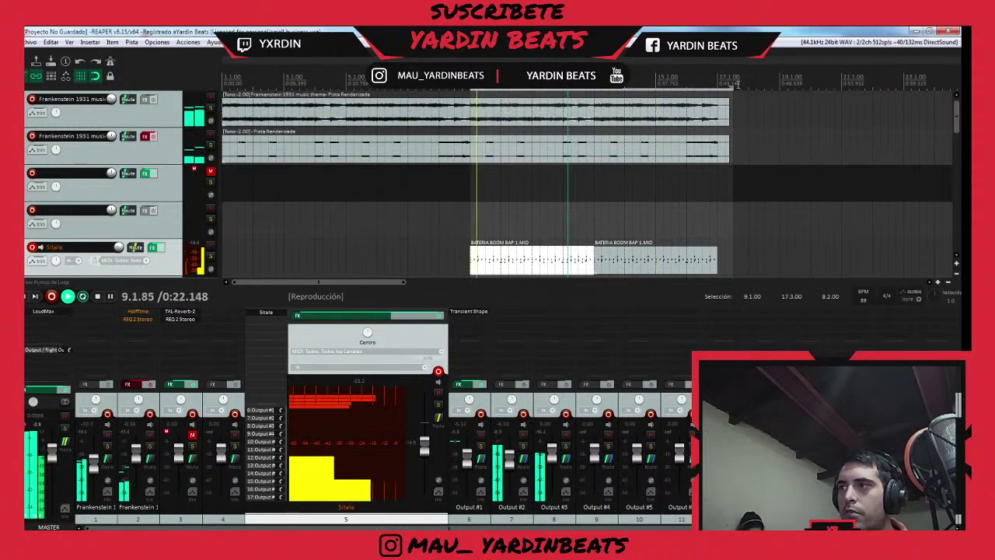
drag(733, 86, 716, 110)
drag(729, 146, 716, 146)
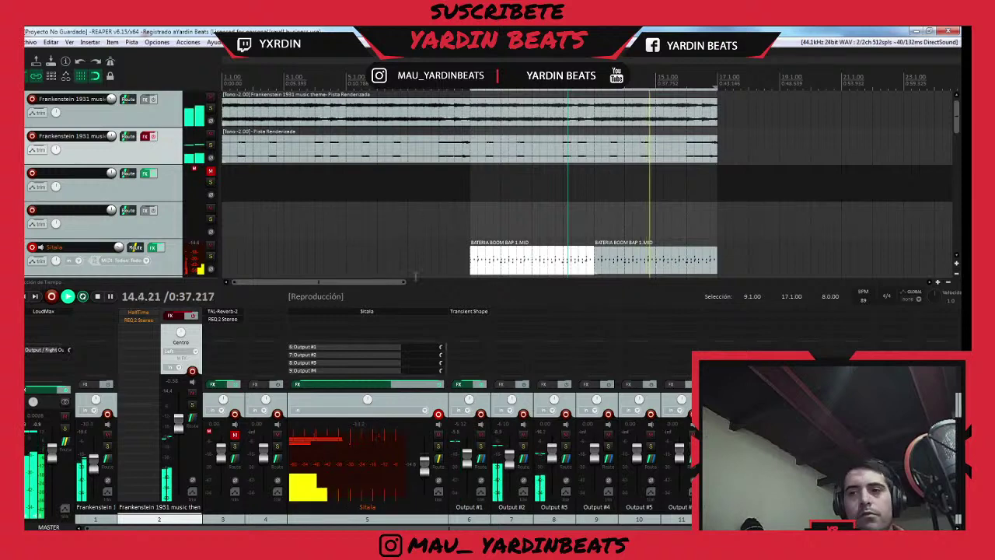
- Stop playback and trim the starts of the sample items, to bar 5 on the first track and about bar 8 on the second
drag(436, 305, 436, 319)
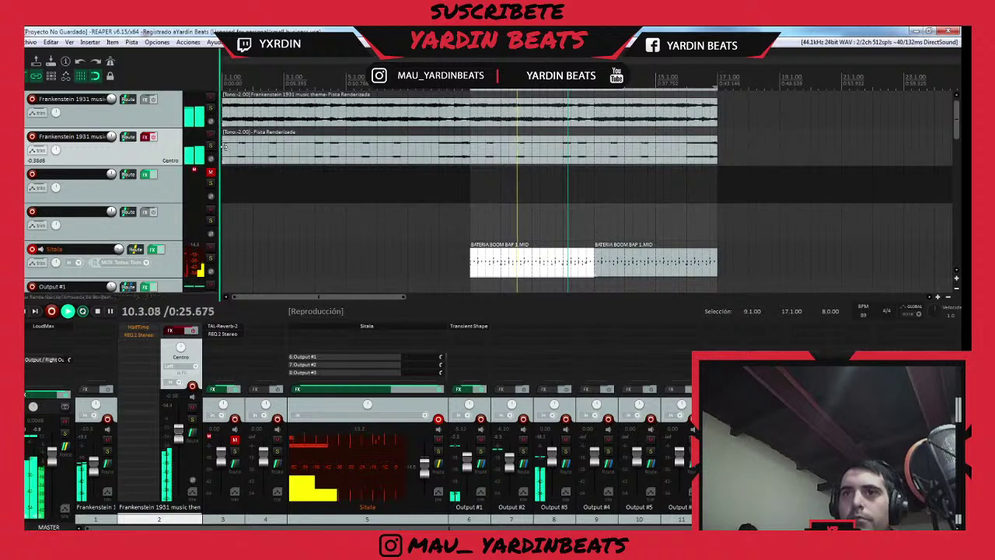
click(251, 154)
key(space)
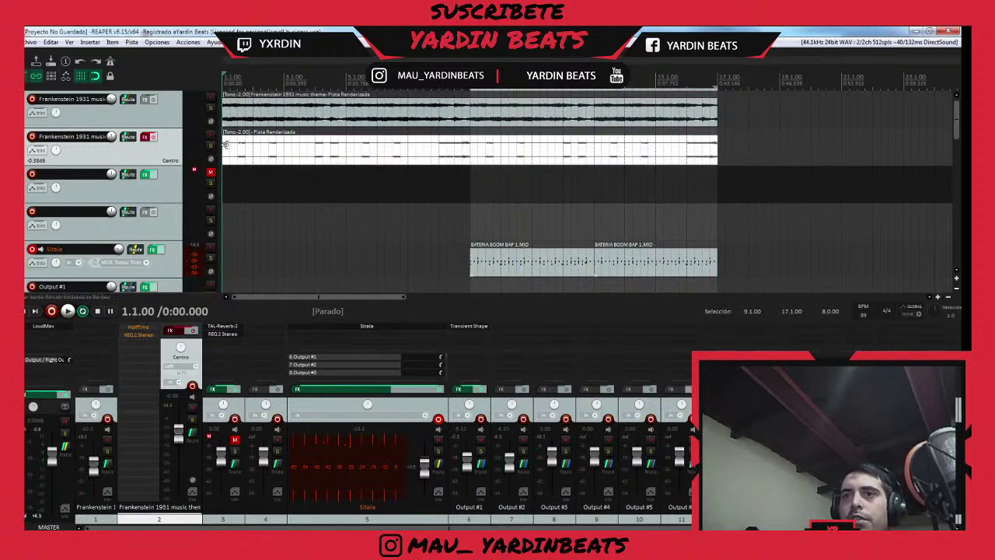
drag(225, 145, 442, 144)
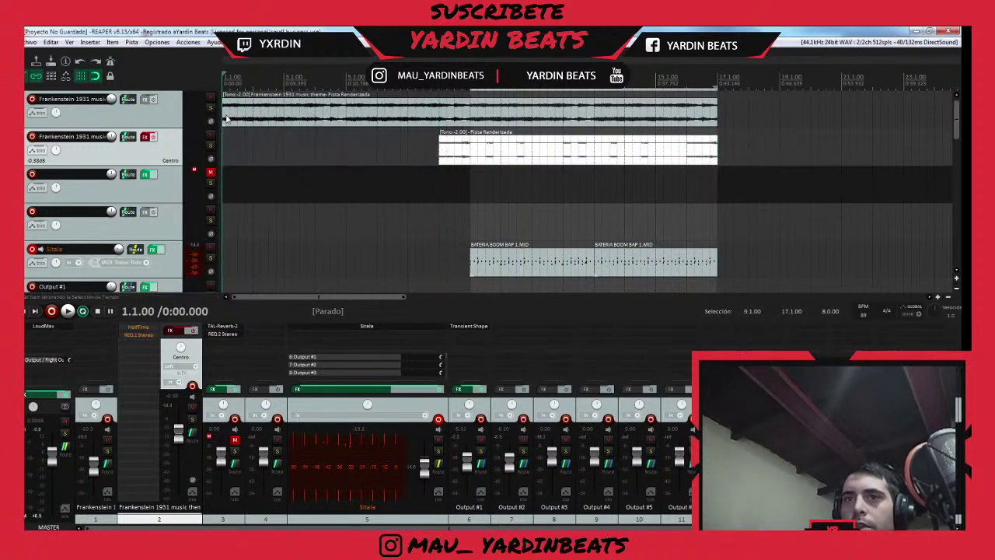
drag(224, 115, 347, 116)
- Move all items four bars earlier to the project start and play with the loop range set from 1.1.00 to 13.1.00
drag(762, 103, 378, 284)
drag(540, 111, 416, 111)
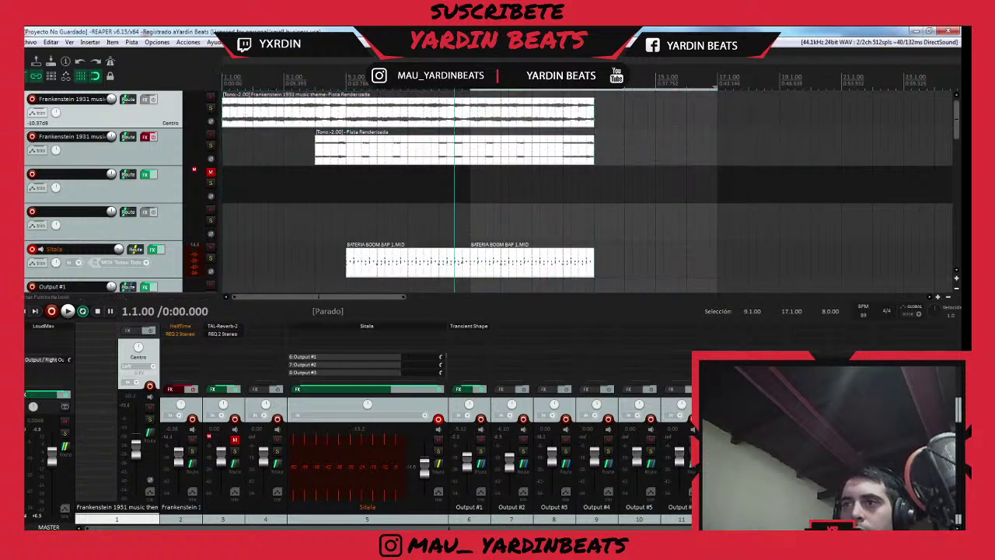
double_click(579, 87)
key(space)
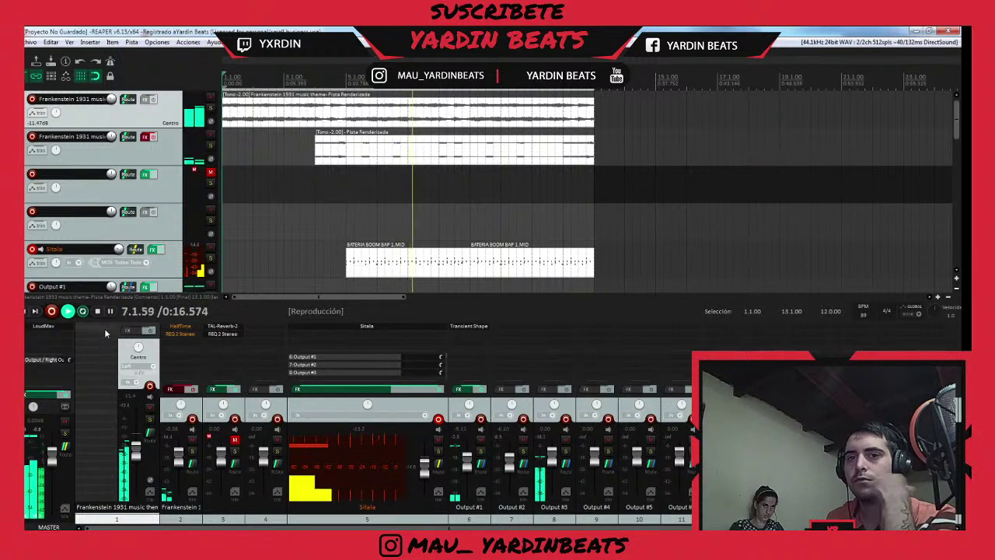
- Find the HoRNetSongKeyMK2 plugin by filtering for HORN and insert it on the first track
double_click(105, 328)
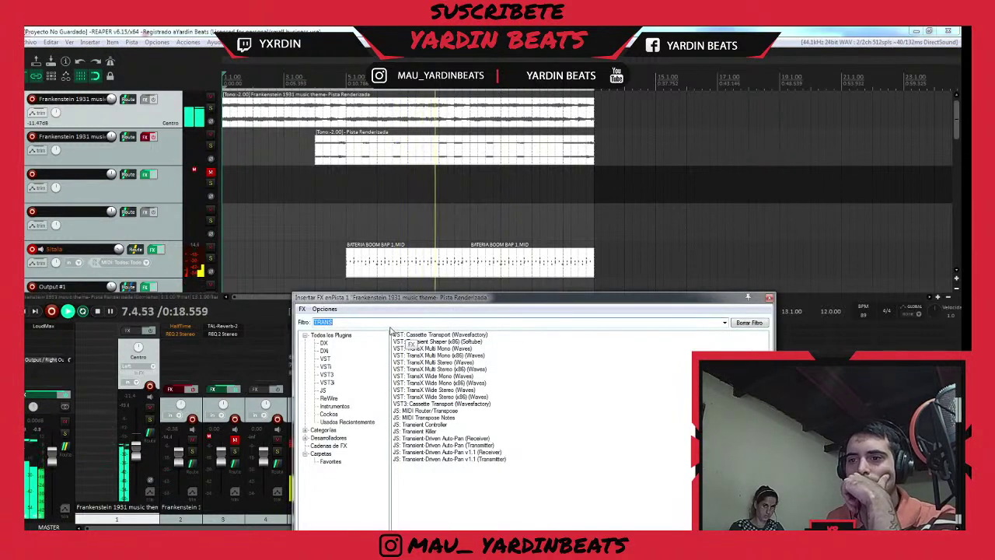
text(HOR)
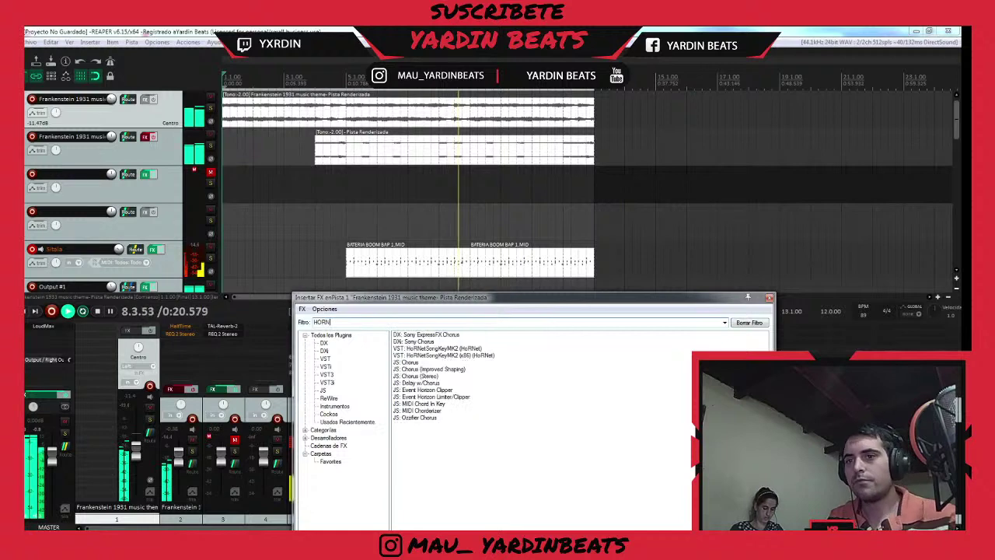
text(N)
double_click(460, 335)
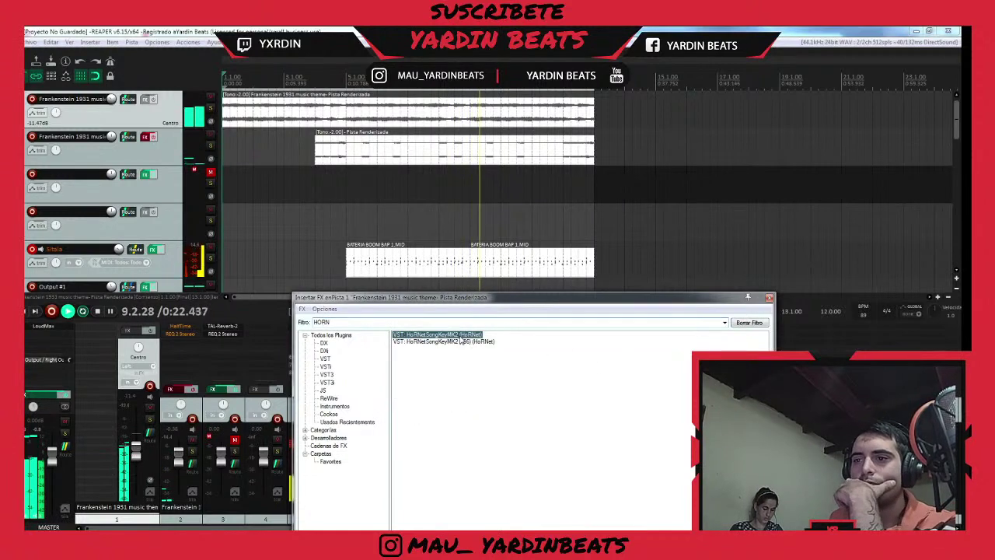
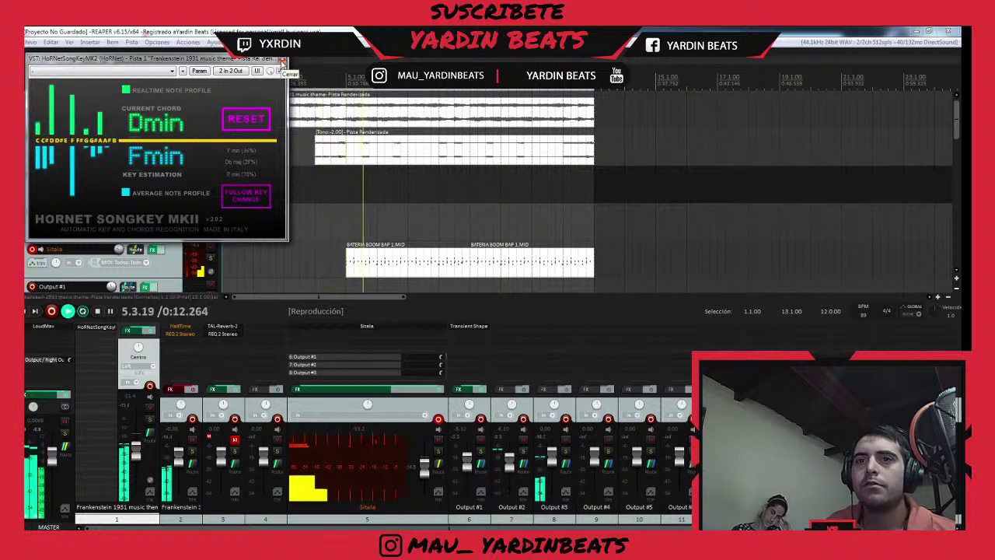
- Solo the first track to read its key estimation in HoRNet SongKey, stop playback and close the plugin window
click(150, 420)
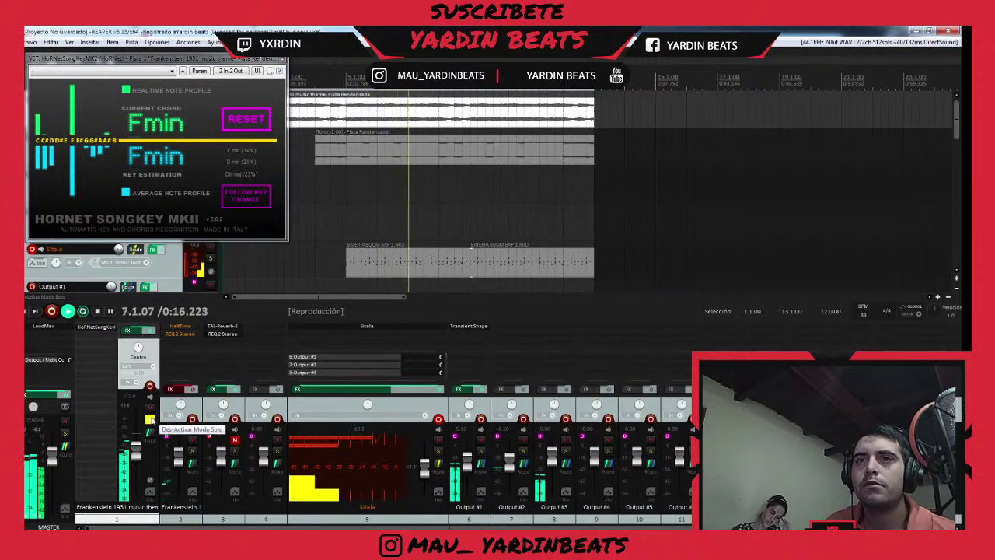
key(space)
click(282, 59)
scroll(240, 195, down, 3)
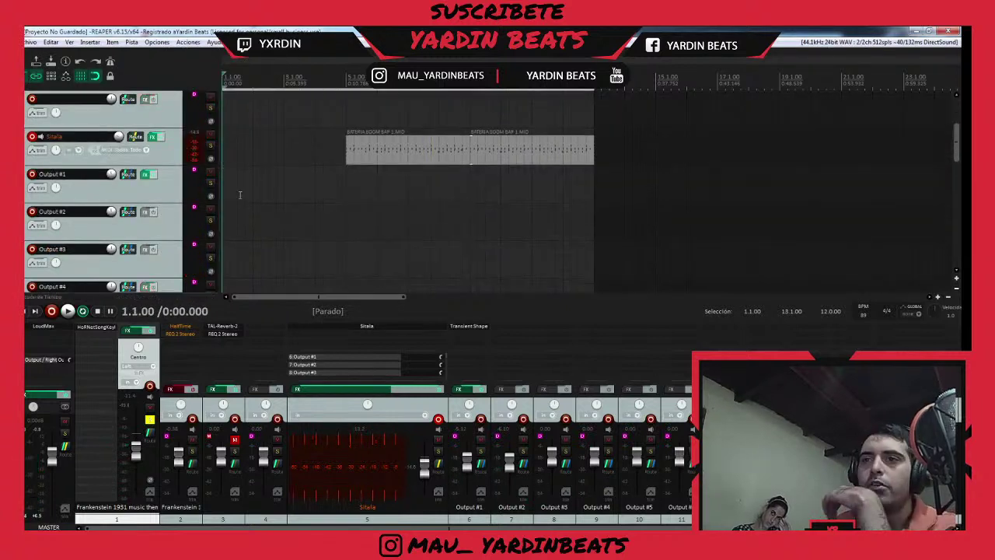
scroll(241, 196, up, 3)
scroll(250, 193, down, 5)
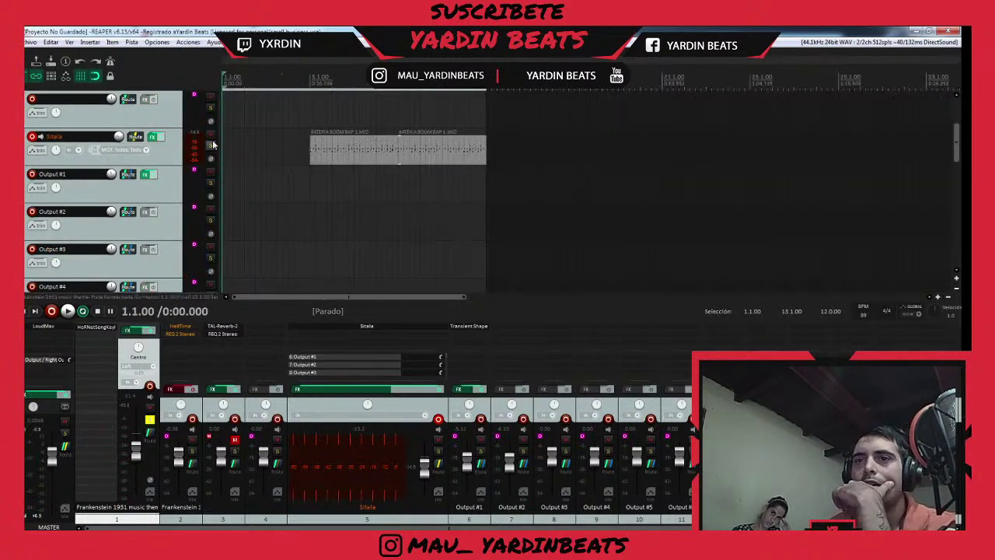
scroll(955, 109, up, 3)
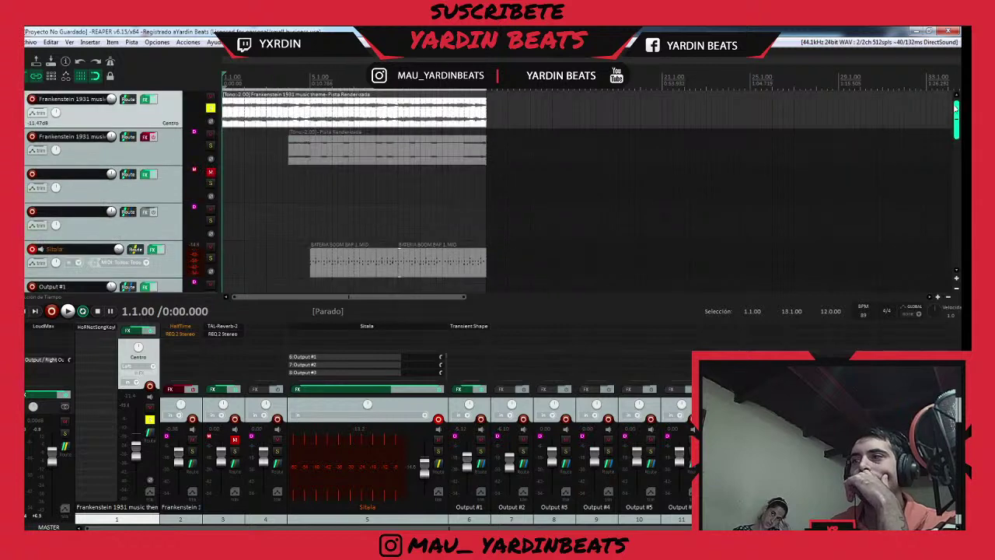
- Unsolo the first track and delete the unused drum output tracks from Output #5 through Output #16
click(212, 109)
drag(958, 128, 664, 192)
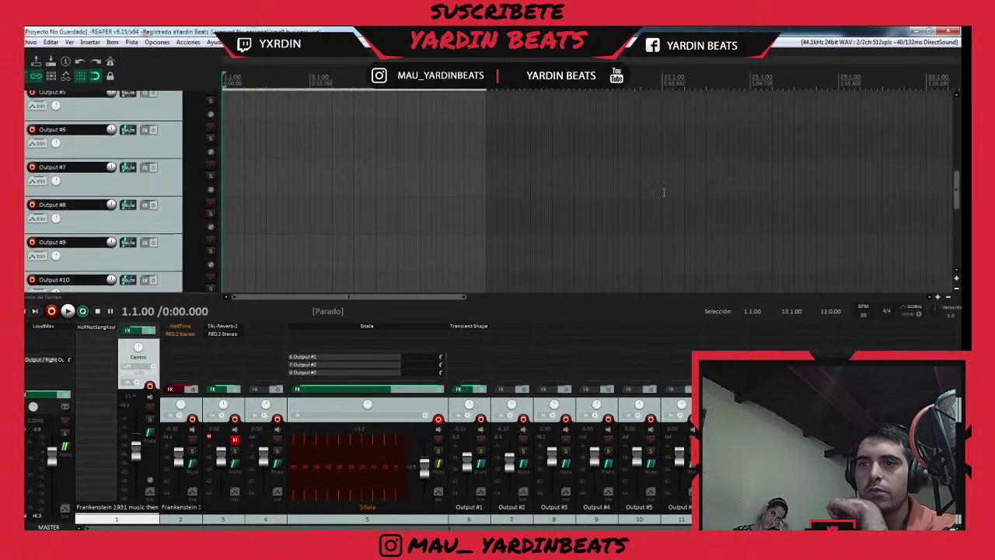
click(133, 146)
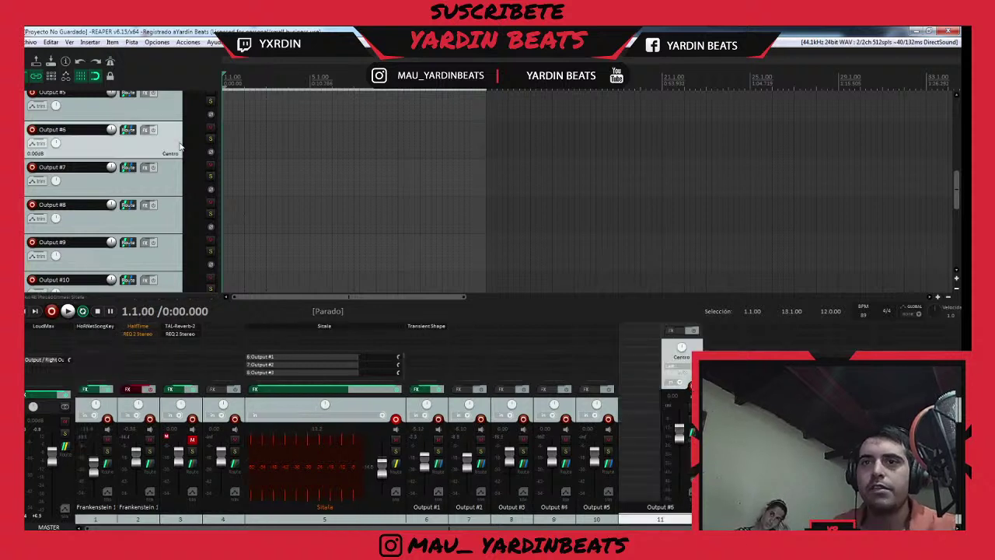
key(Delete)
key(Return)
key(Delete)
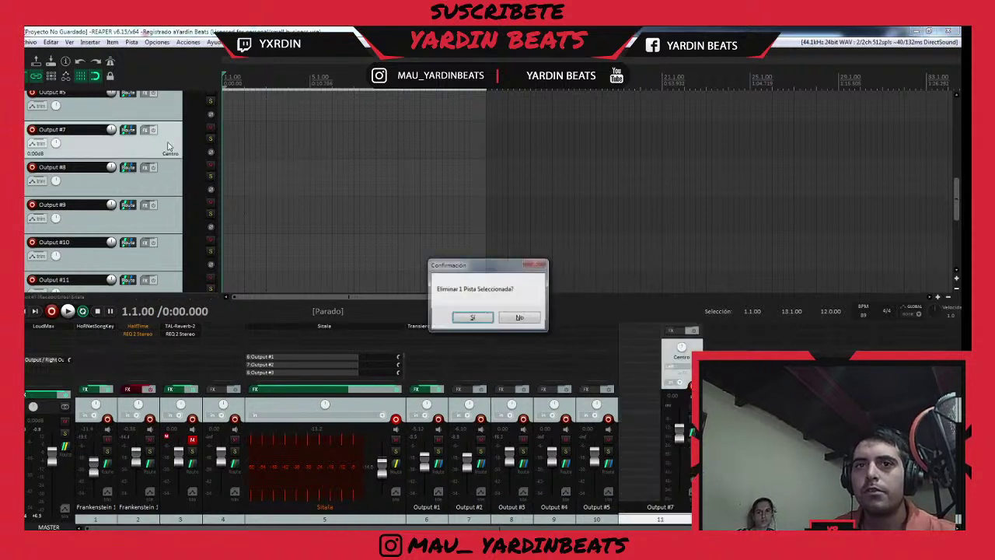
key(Return)
key(Delete)
key(Return)
click(163, 149)
key(Delete)
key(Return)
click(163, 150)
key(Delete)
key(Return)
click(164, 150)
key(Return)
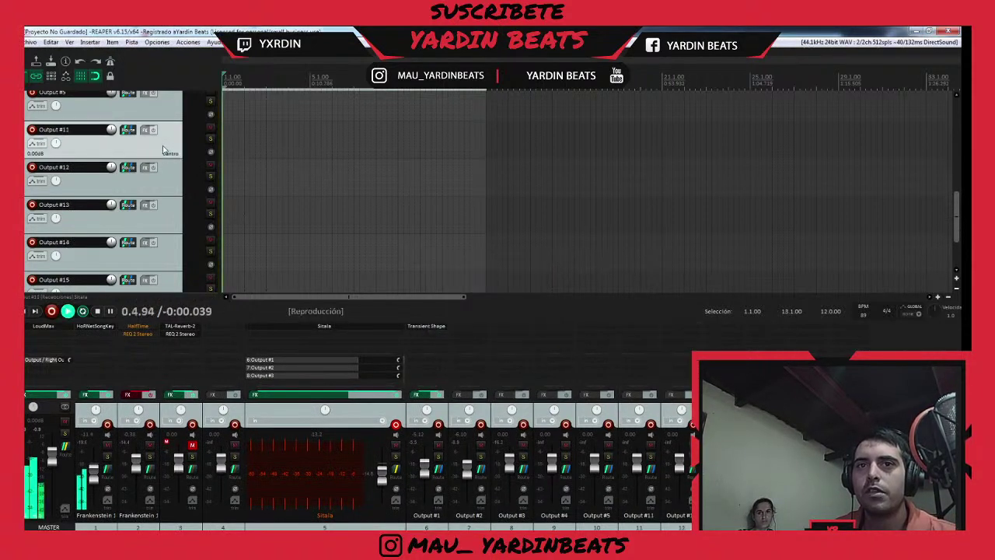
key(Delete)
key(Return)
key(Return)
key(Delete)
key(Return)
key(Delete)
key(Return)
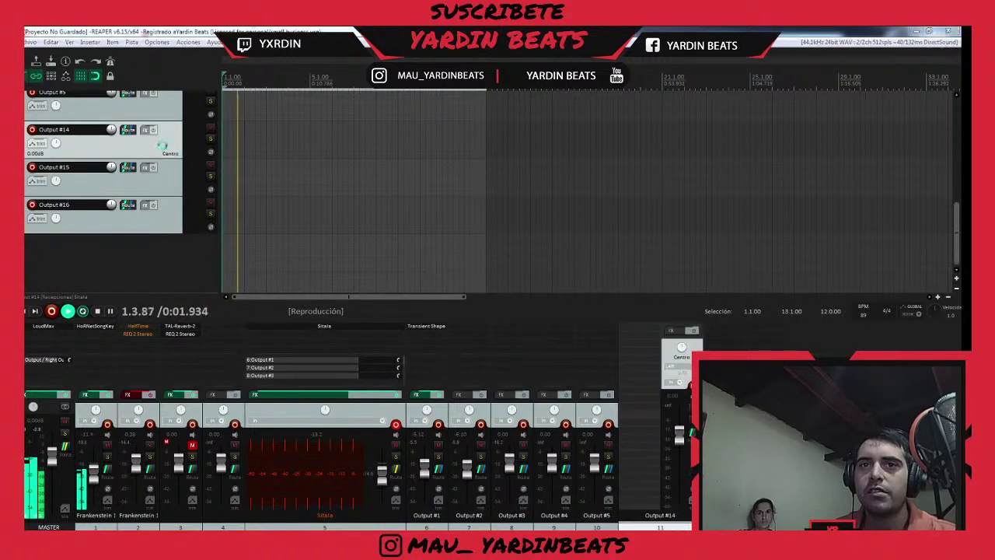
key(Delete)
key(Return)
key(Delete)
key(Return)
key(Delete)
key(Return)
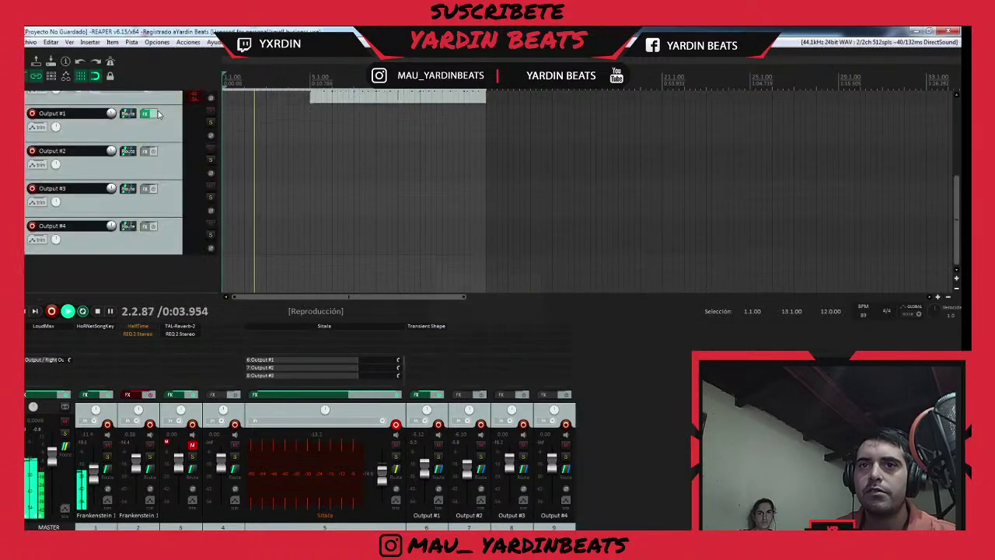
- Insert a virtual instrument track with Keyzone Classic, filtering for KEY and declining the extra multi-output tracks
right_click(100, 267)
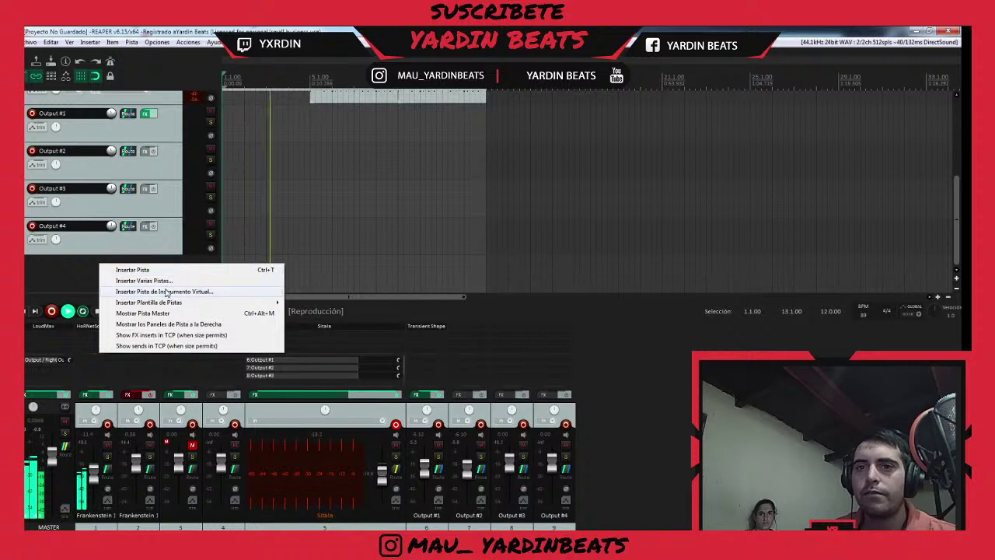
click(166, 292)
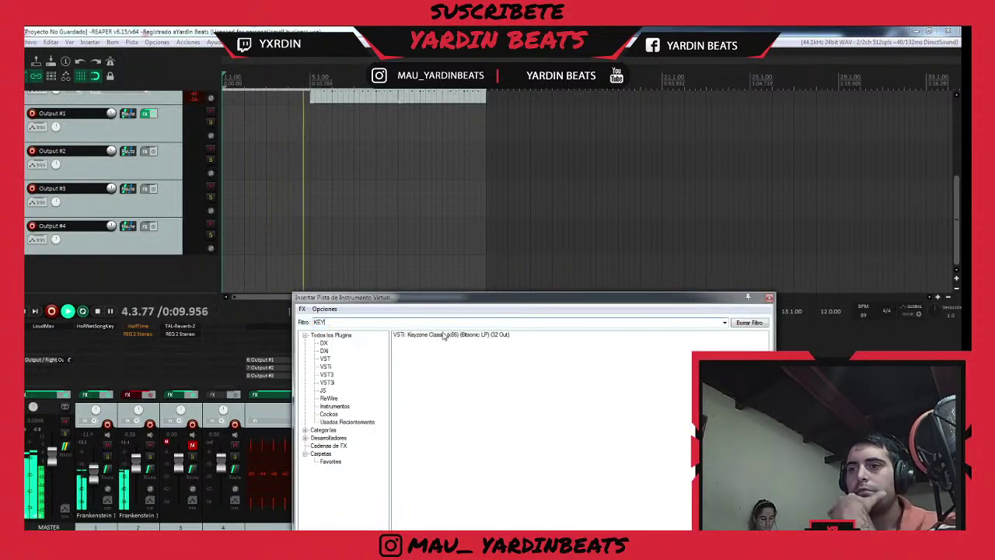
click(444, 335)
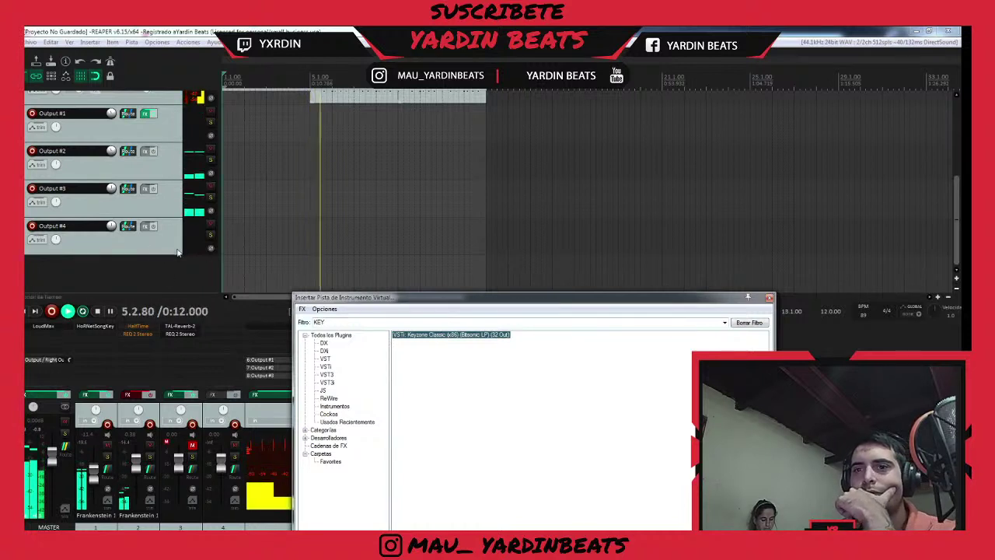
double_click(405, 337)
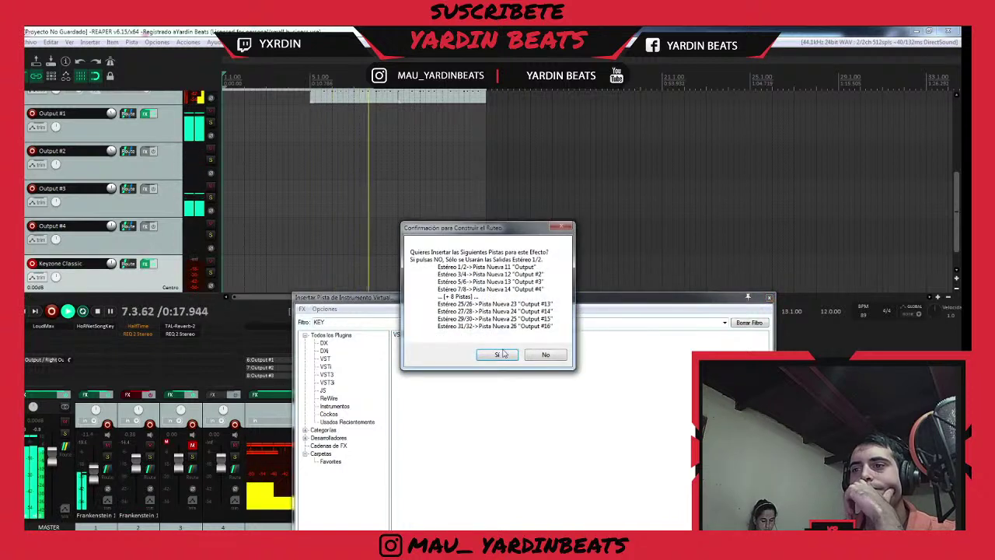
click(546, 356)
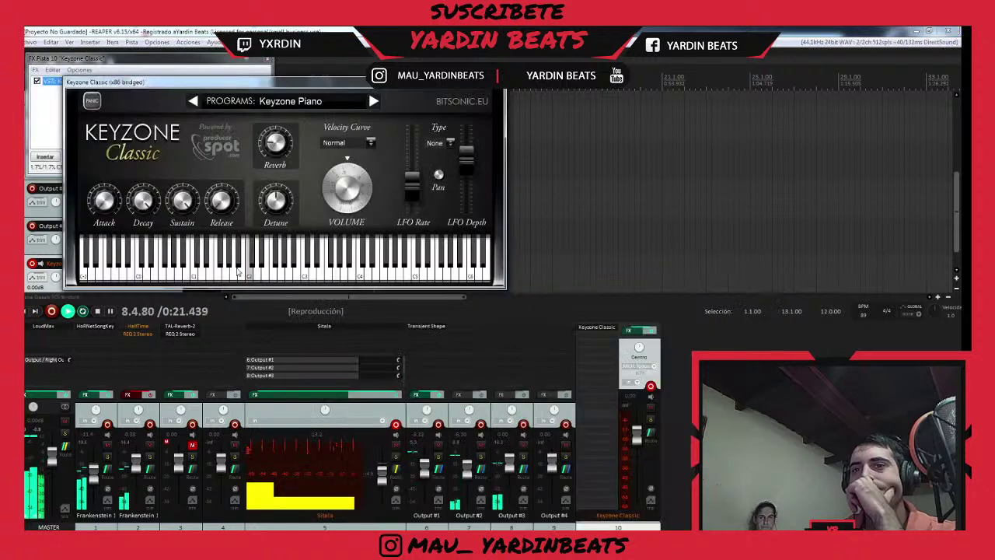
- Audition single notes with the Keyzone Piano program against the playing beat to find the matching key, and close the plugin windows
click(302, 277)
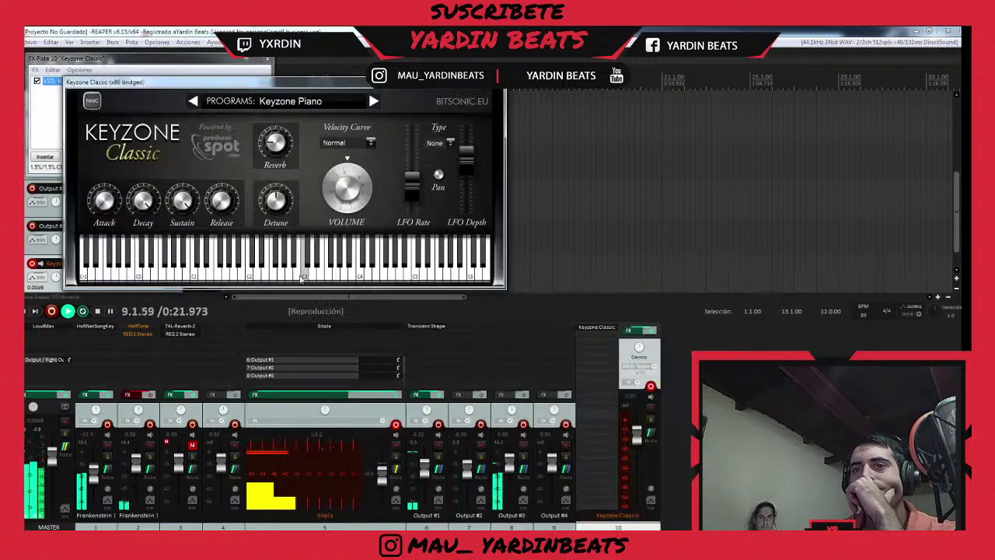
click(314, 279)
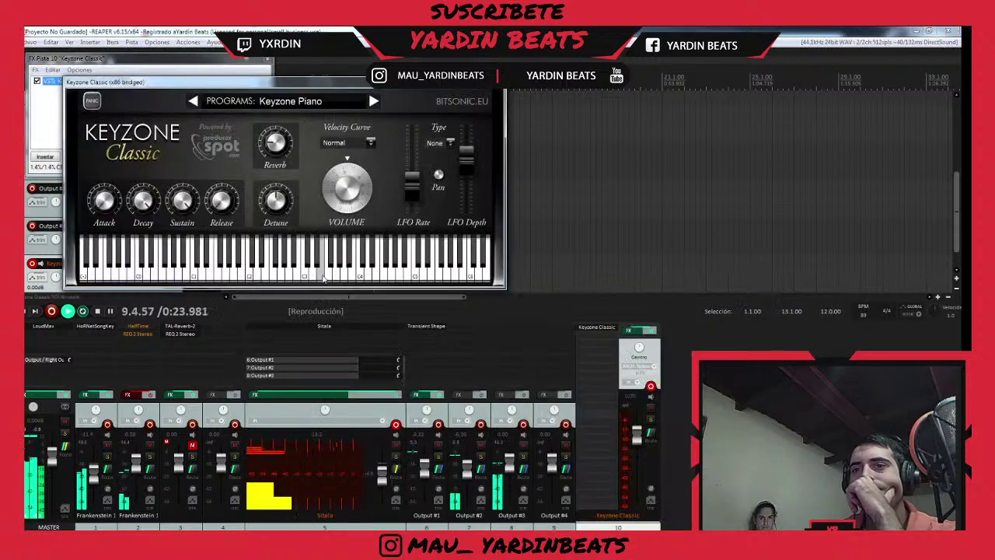
click(326, 278)
click(327, 277)
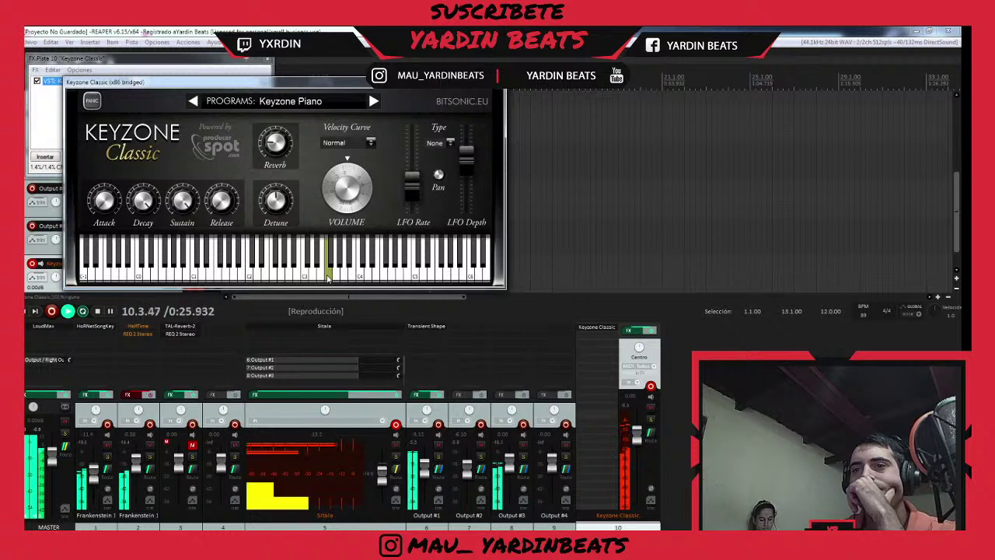
click(331, 265)
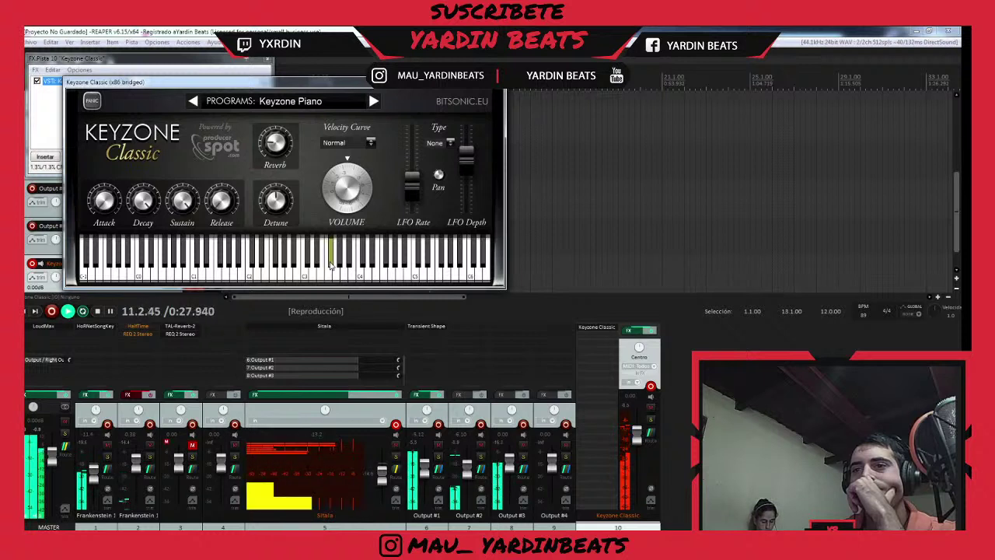
click(329, 276)
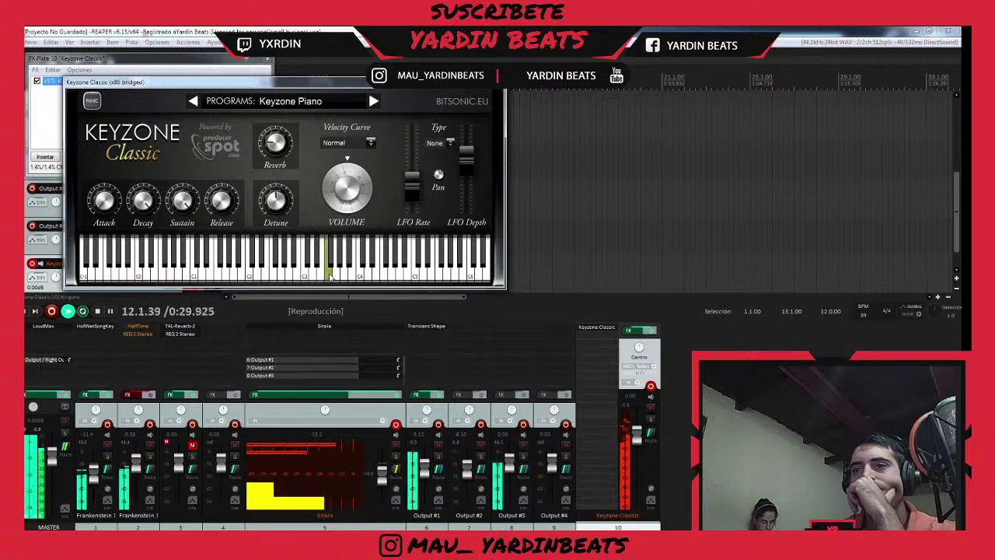
click(391, 274)
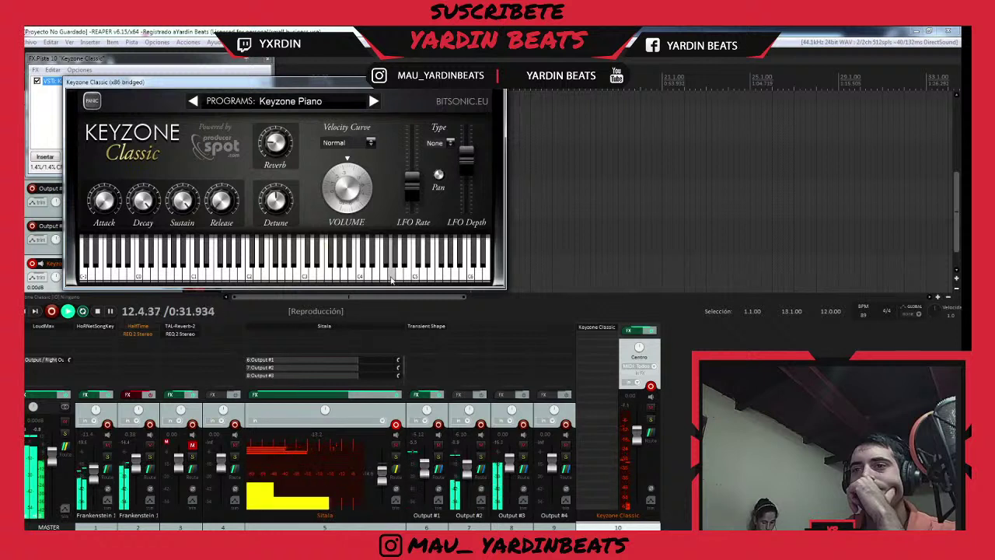
click(385, 275)
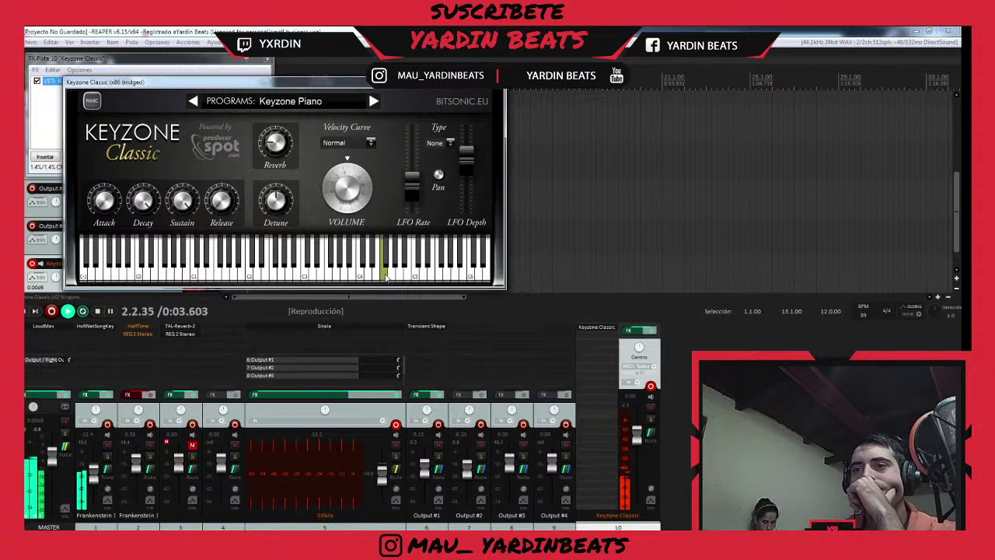
click(499, 82)
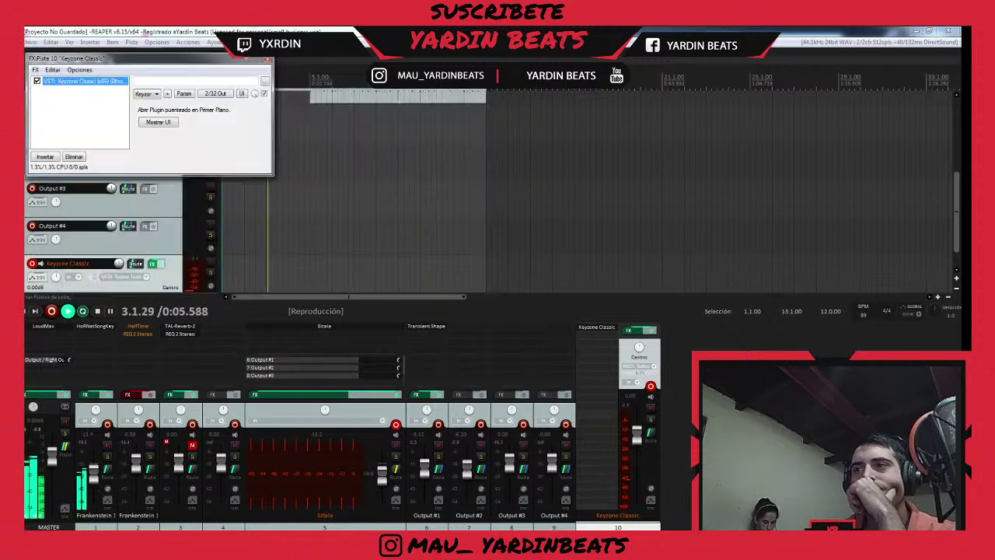
click(267, 60)
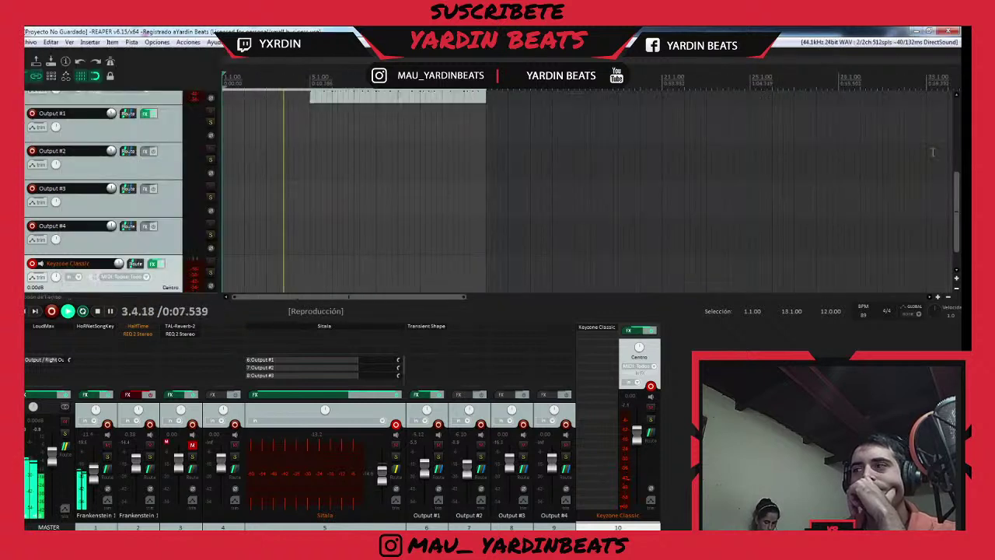
- Move the Keyzone Classic track below the second sample track and insert an empty MIDI item on it from 5.1.00 to 13.1.00
drag(955, 190, 954, 201)
drag(161, 259, 184, 172)
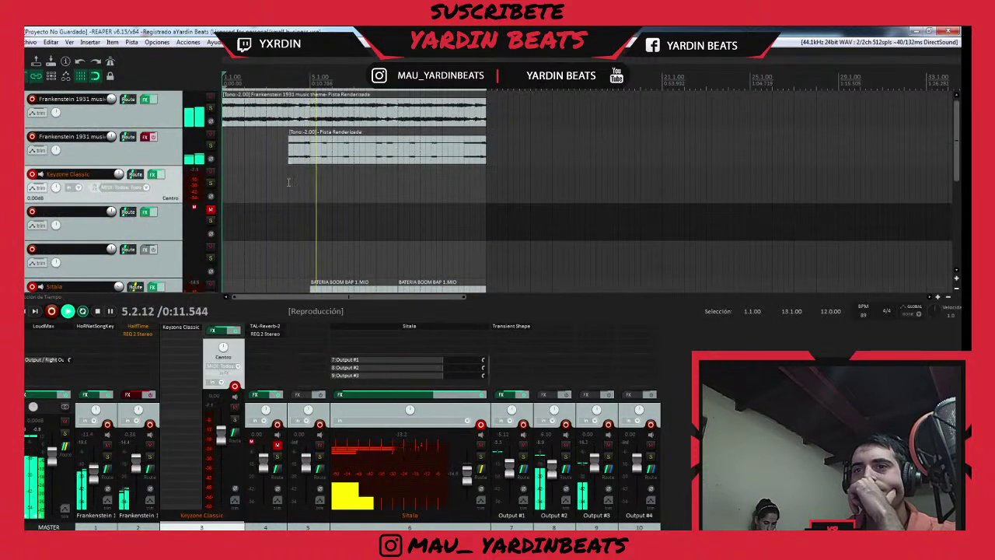
drag(310, 185, 486, 187)
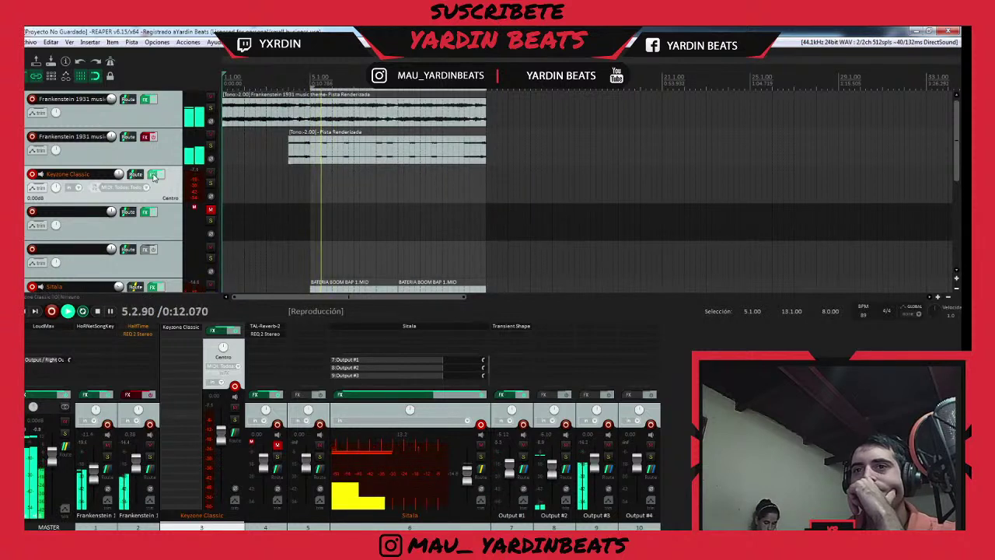
click(154, 177)
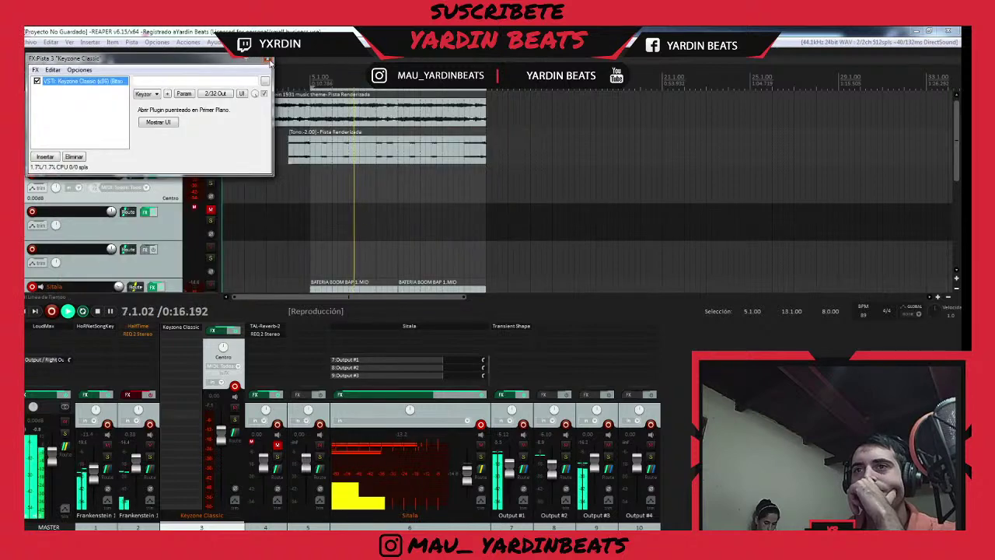
click(270, 60)
click(89, 42)
click(117, 67)
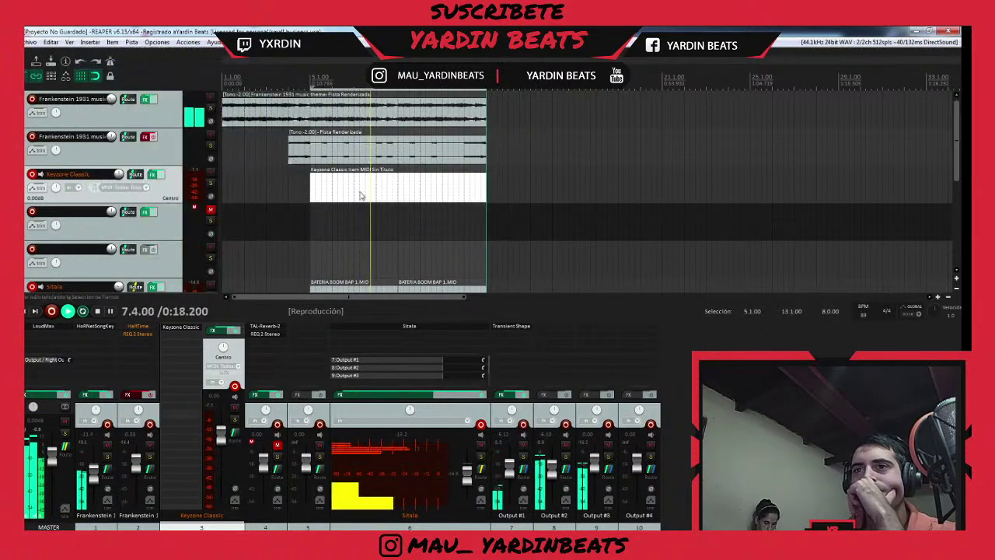
- Open the Keyzone Classic MIDI item for editing and set its key to Fa with the Natural Menor scale
double_click(325, 187)
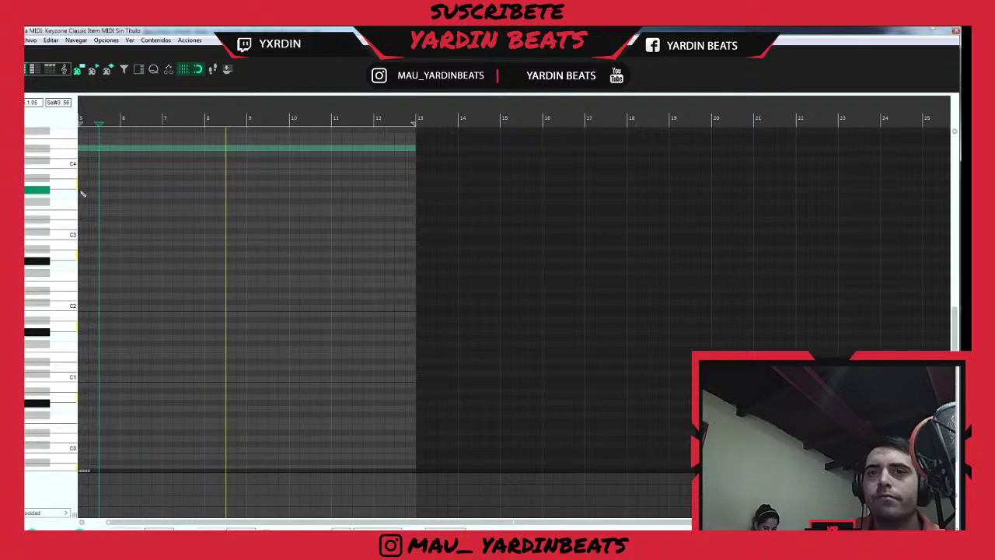
click(340, 529)
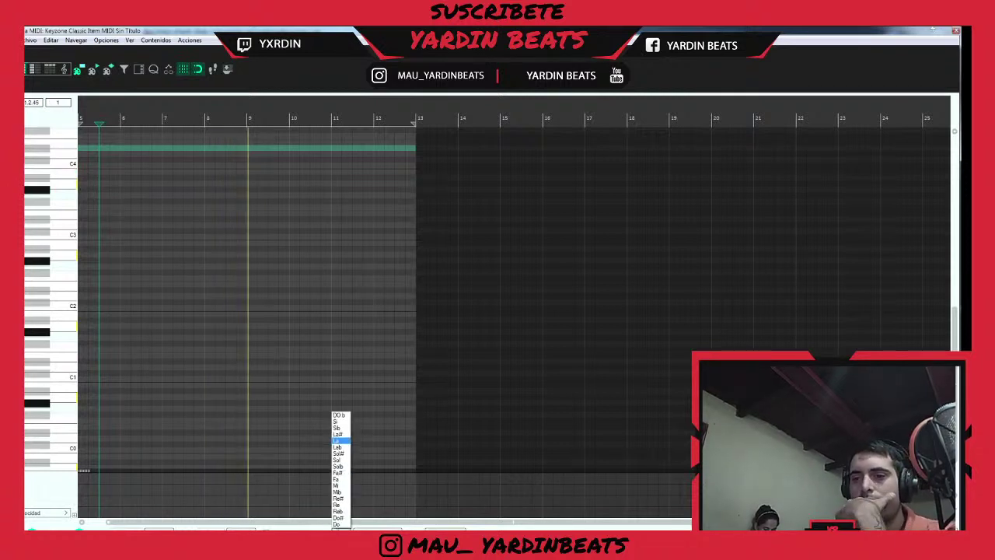
click(339, 465)
click(356, 529)
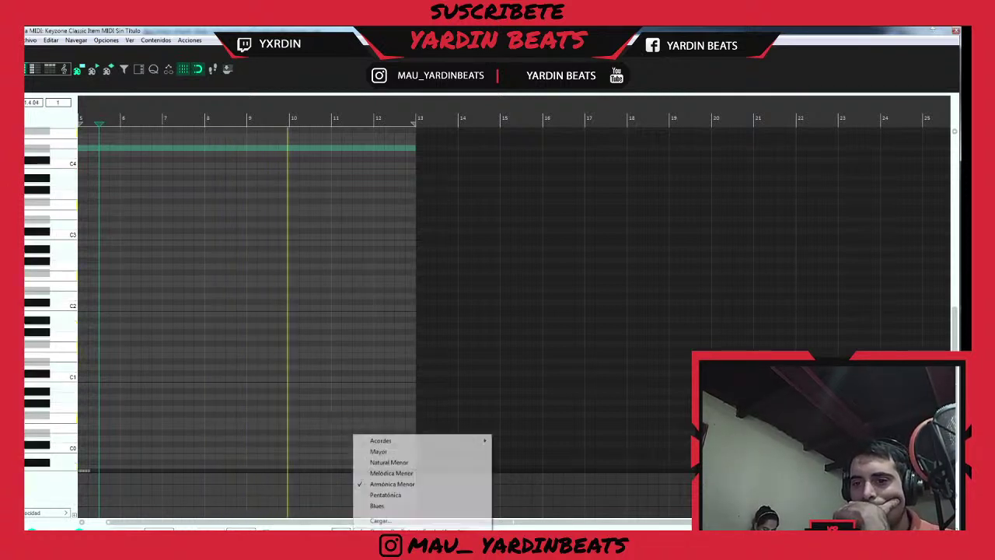
click(389, 462)
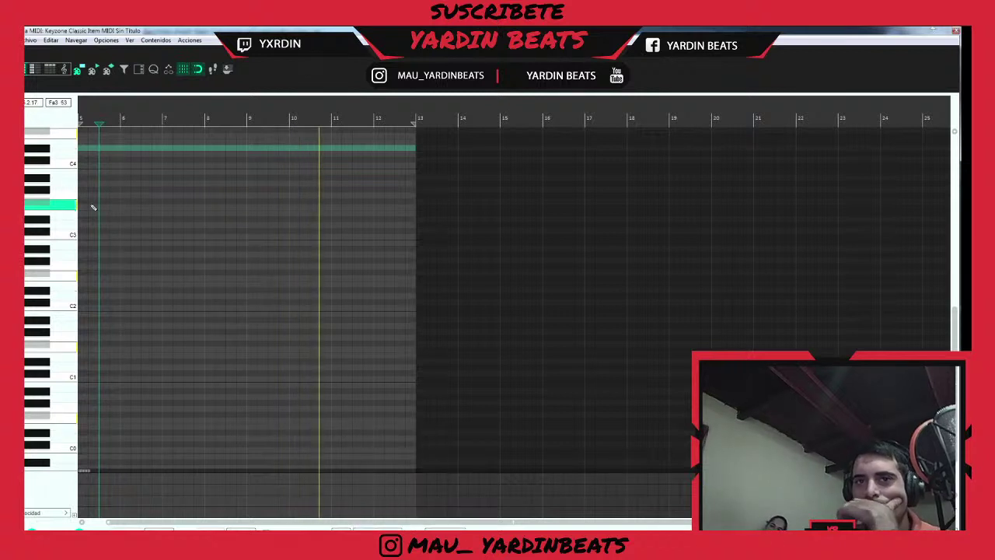
- Draw a Fa3 note from bar 5 to bar 7 and play it back from bar 5
click(93, 208)
click(81, 118)
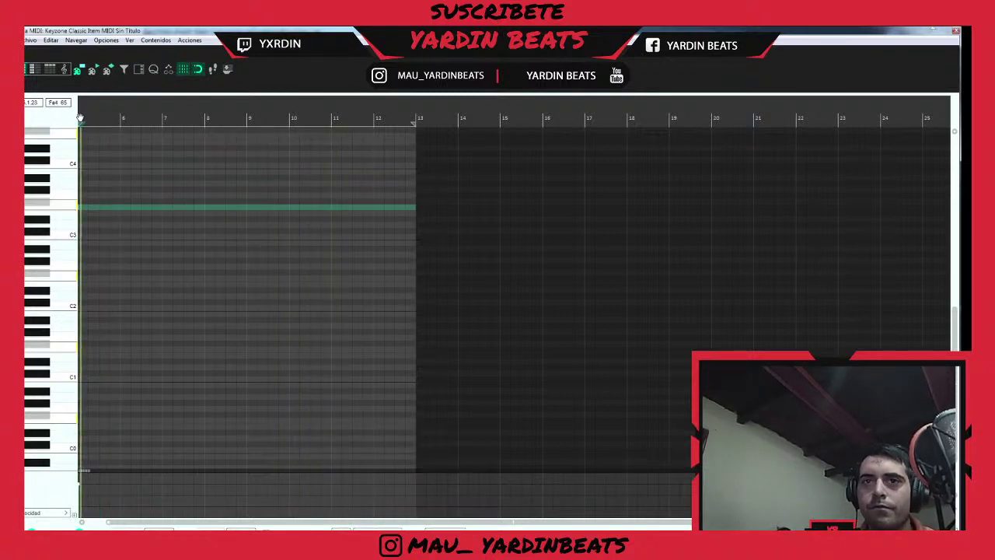
scroll(80, 118, up, 5)
mouse_move(103, 208)
mouse_down()
mouse_move(762, 213)
mouse_move(728, 217)
mouse_up()
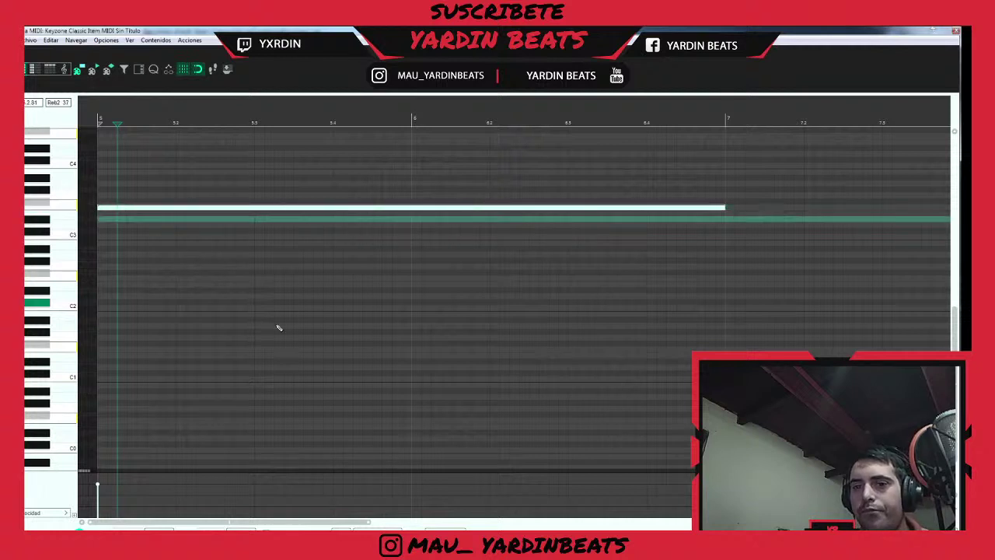
click(99, 116)
key(space)
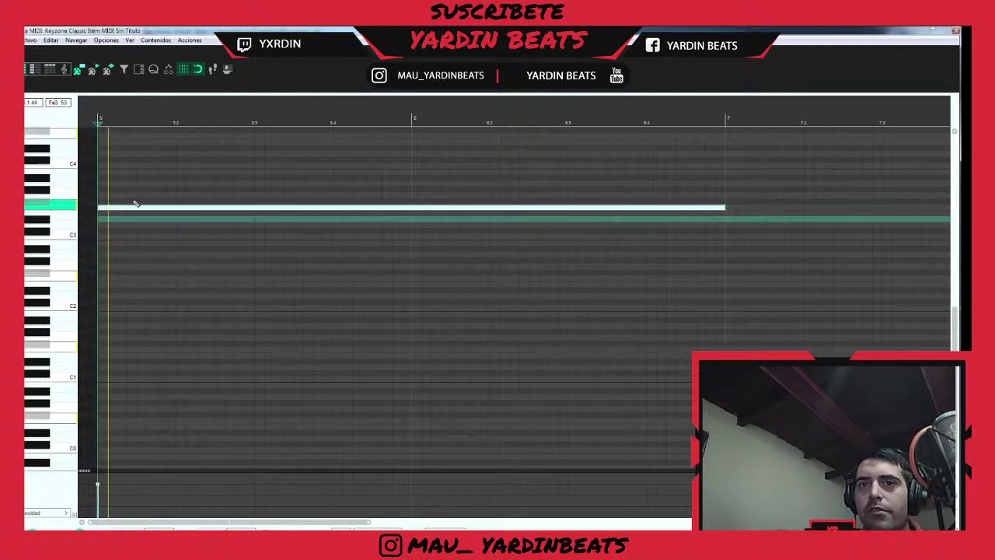
key(space)
- Add Lab3 and Do4 notes from bar 5 to bar 7 above the Fa3 note and play the chord
click(99, 190)
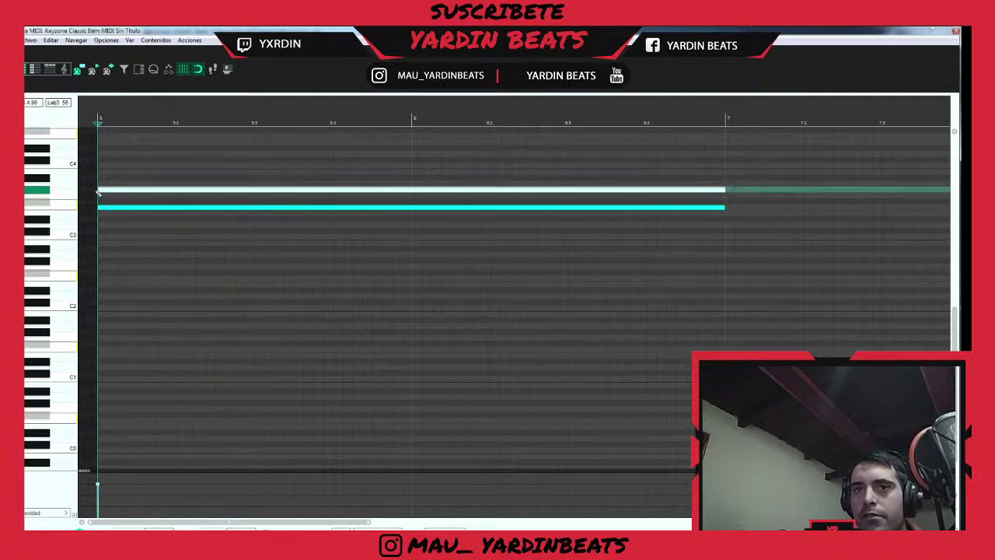
click(117, 166)
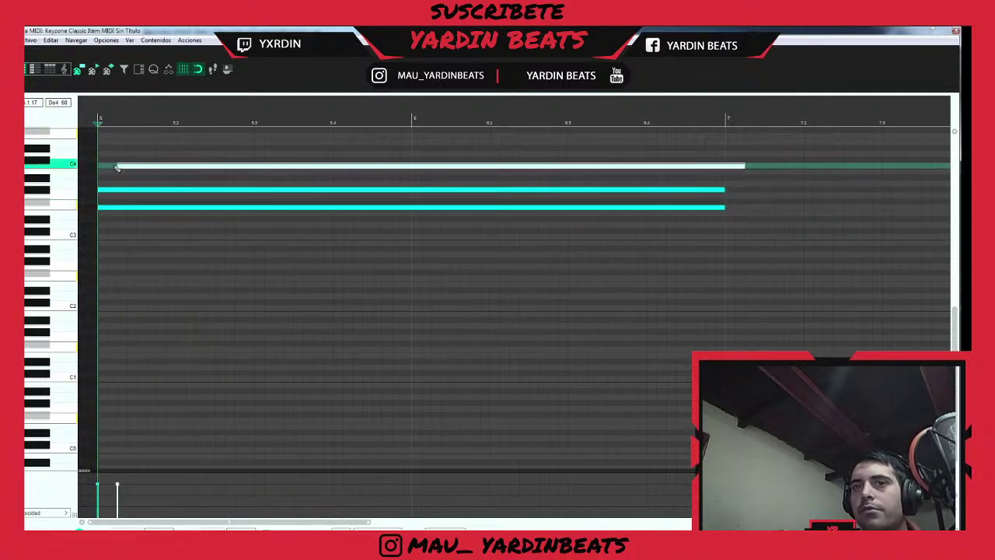
key(space)
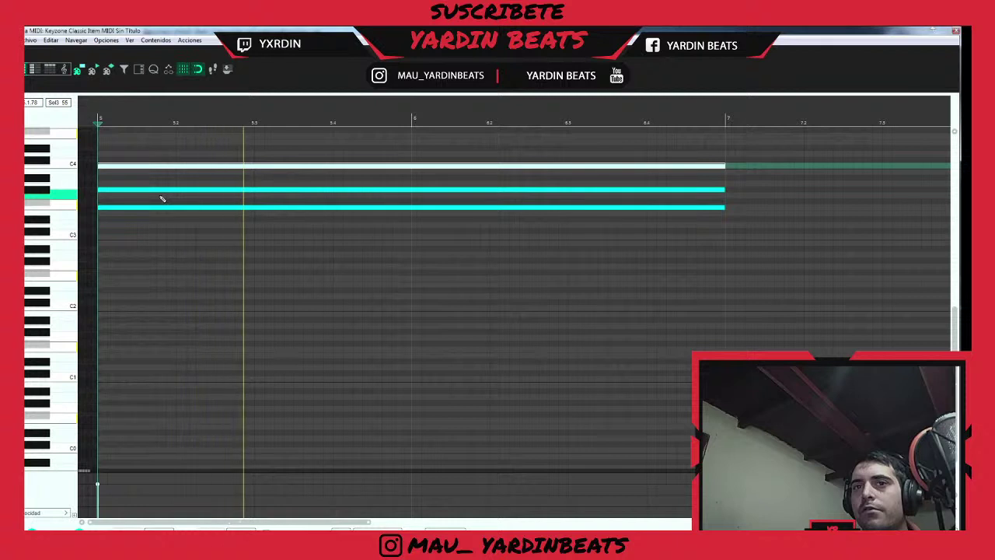
key(space)
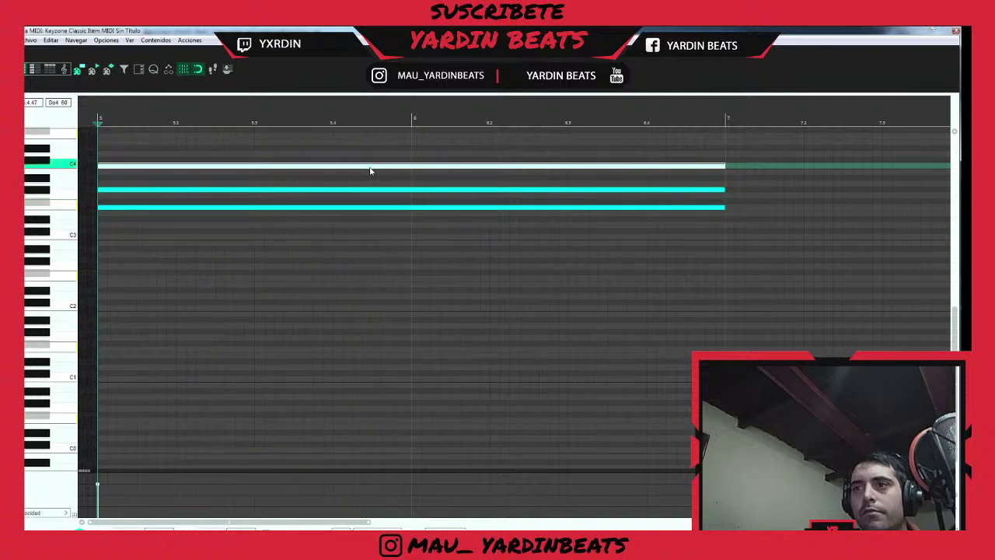
- Delete the Lab3 and Do4 notes above the Fa3 note and try out a Mib3 note below it
double_click(142, 191)
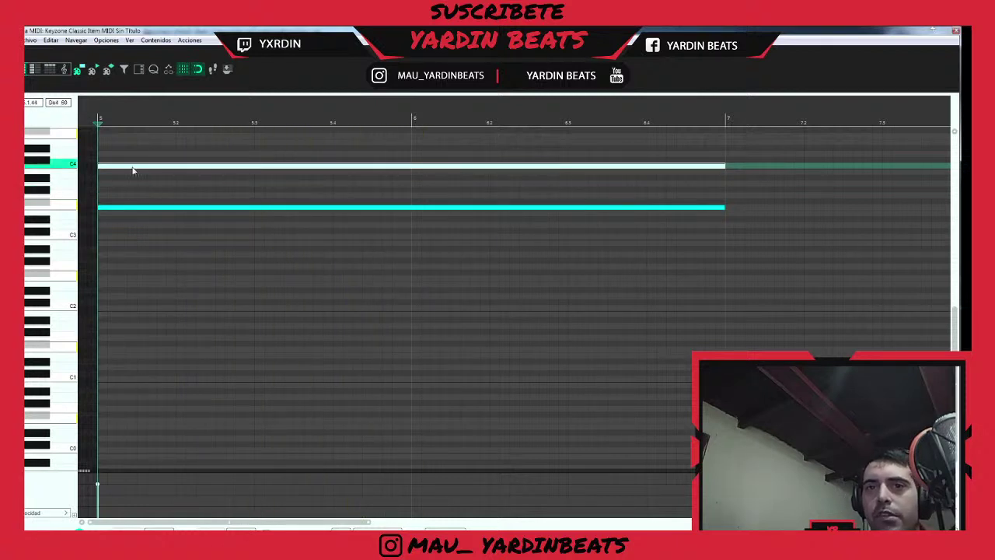
right_click(133, 170)
click(122, 221)
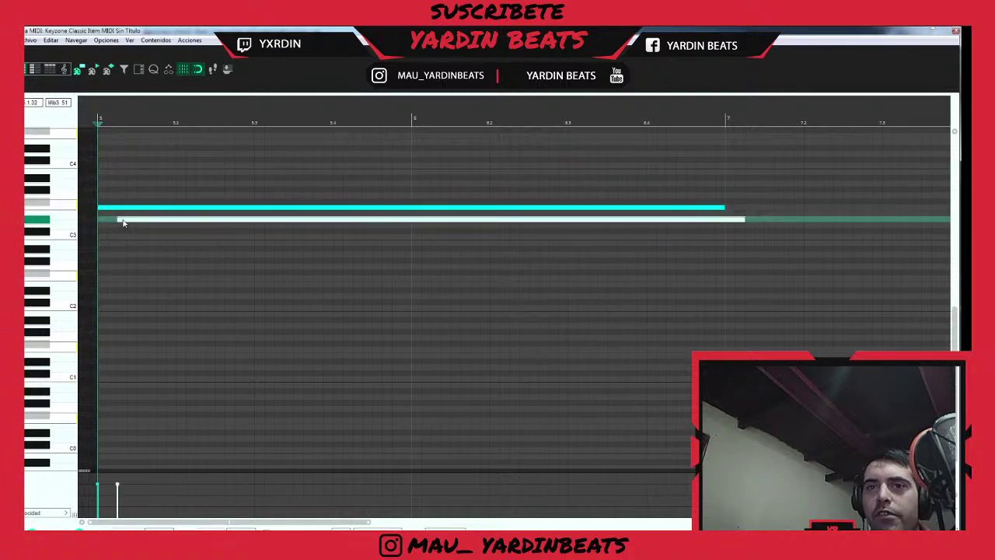
key(space)
right_click(123, 221)
key(space)
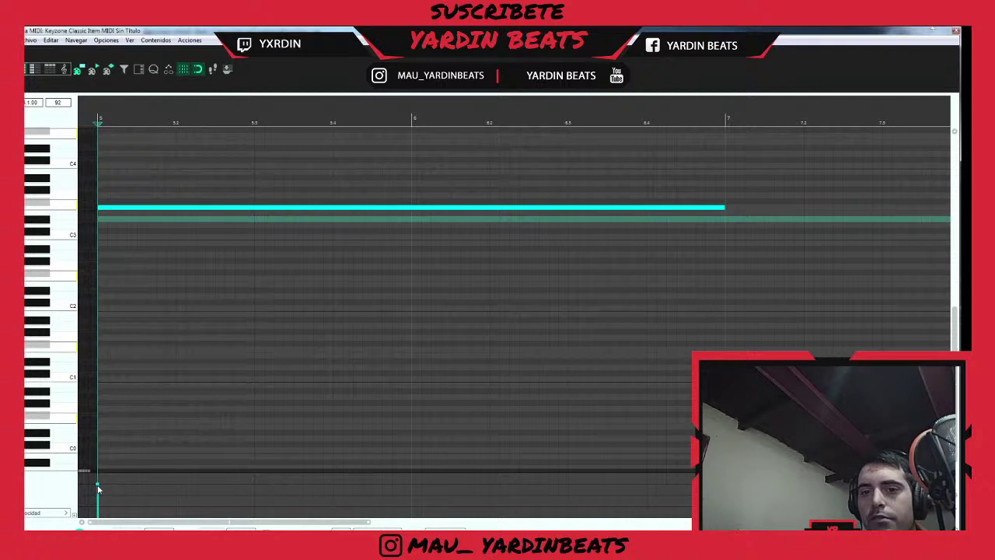
- Lower the Fa3 note's velocity to a medium level, playing it back to judge the loudness
click(98, 488)
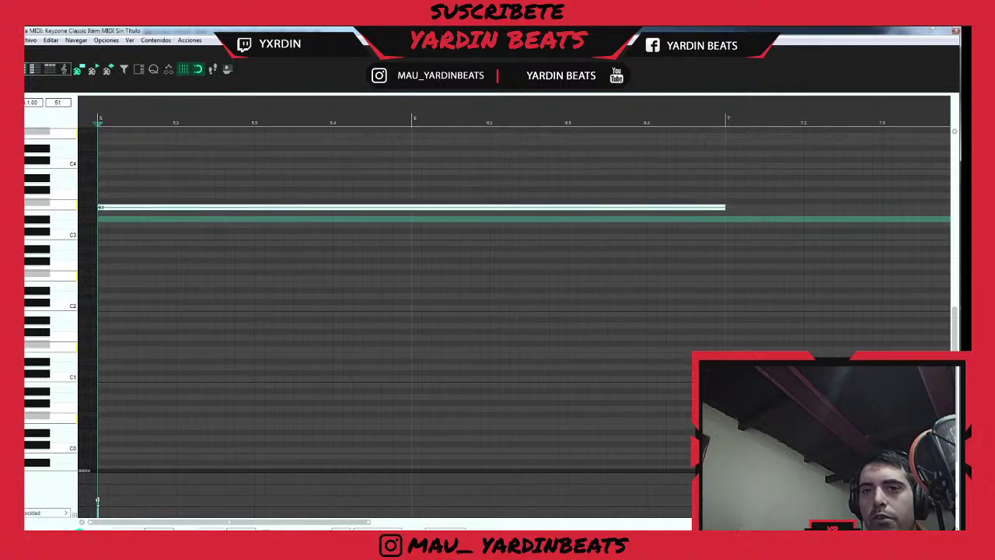
key(space)
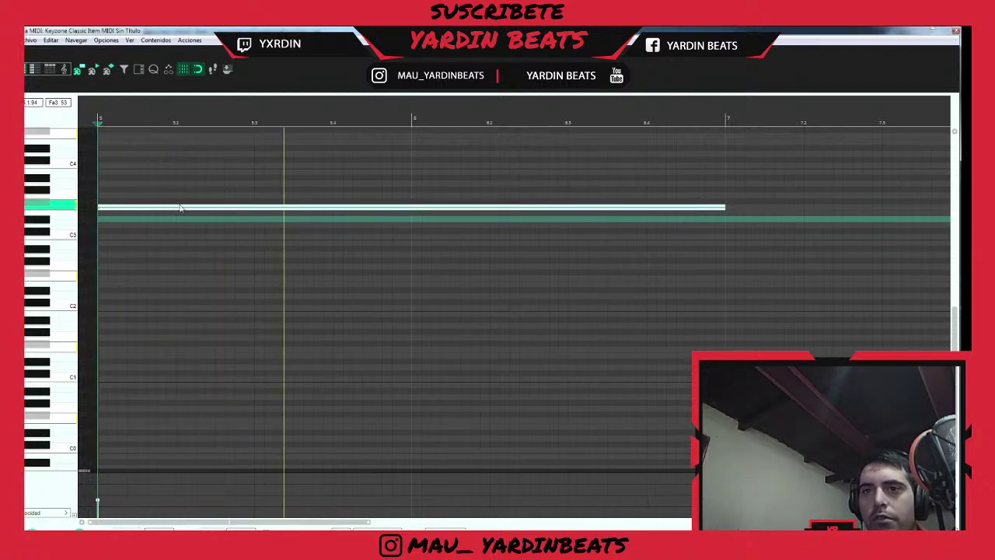
click(73, 206)
key(space)
key(space)
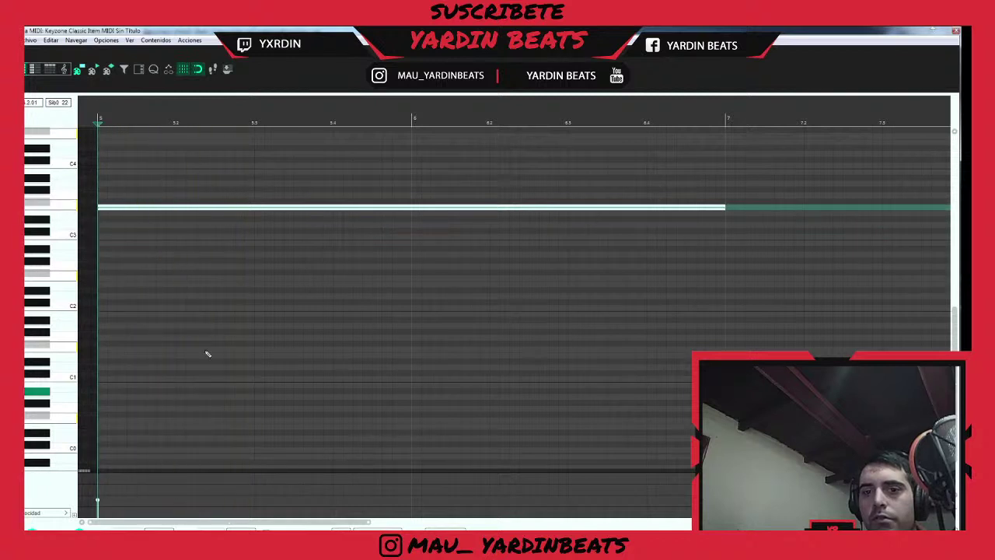
drag(98, 502, 97, 492)
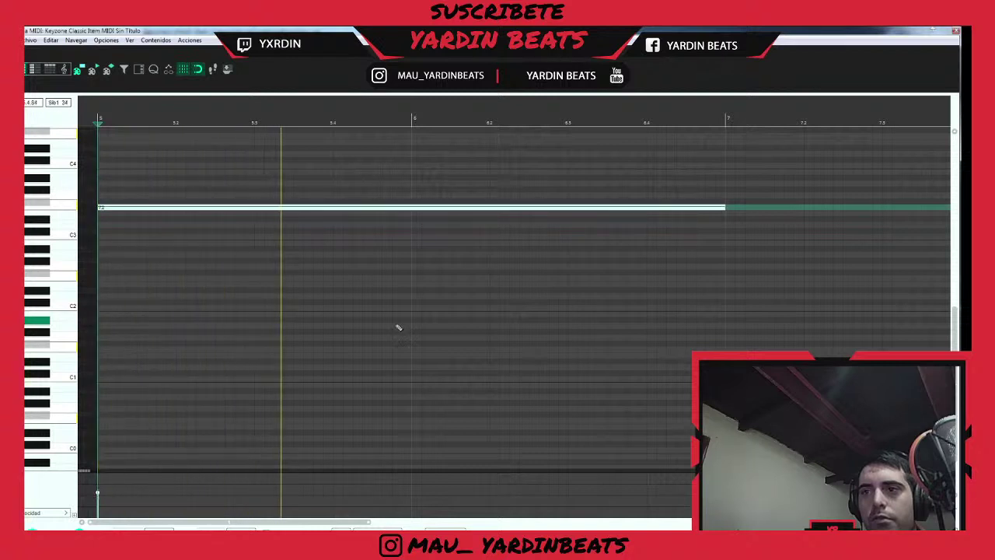
- Add a Do3 note from bar 6 to bar 8 at the first note's velocity and shorten the Fa3 note to end at bar 6
scroll(422, 220, down, 1)
key(space)
drag(353, 228, 332, 233)
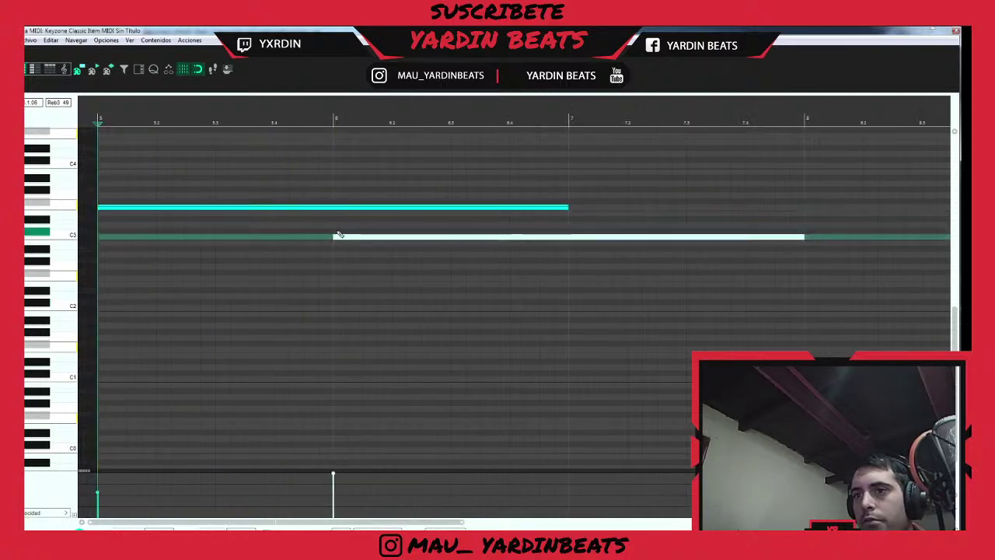
drag(563, 207, 333, 207)
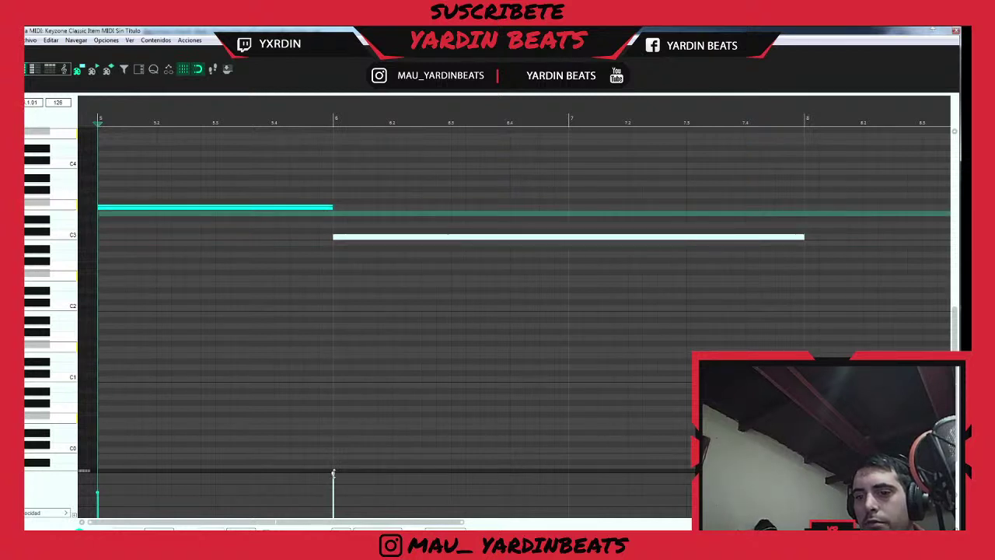
drag(333, 472, 333, 492)
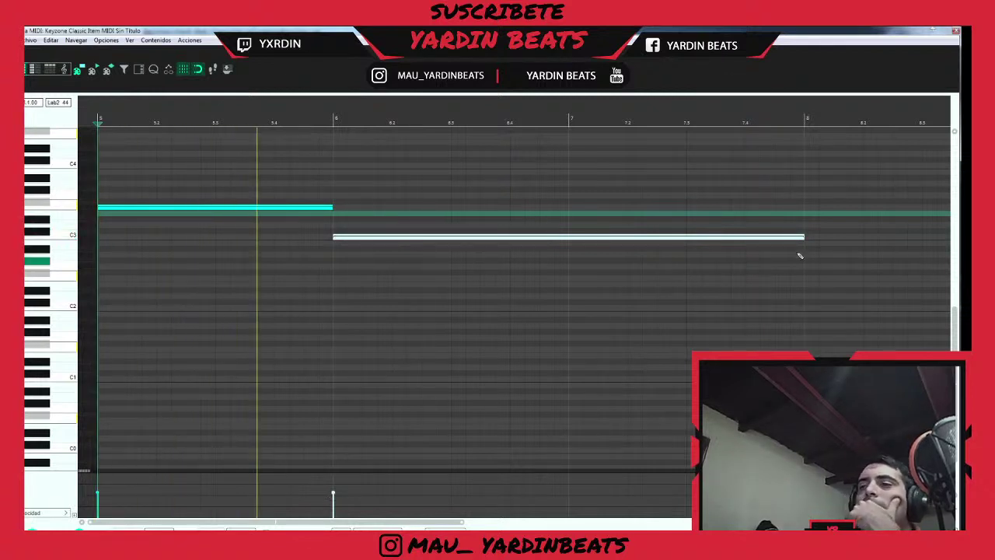
key(space)
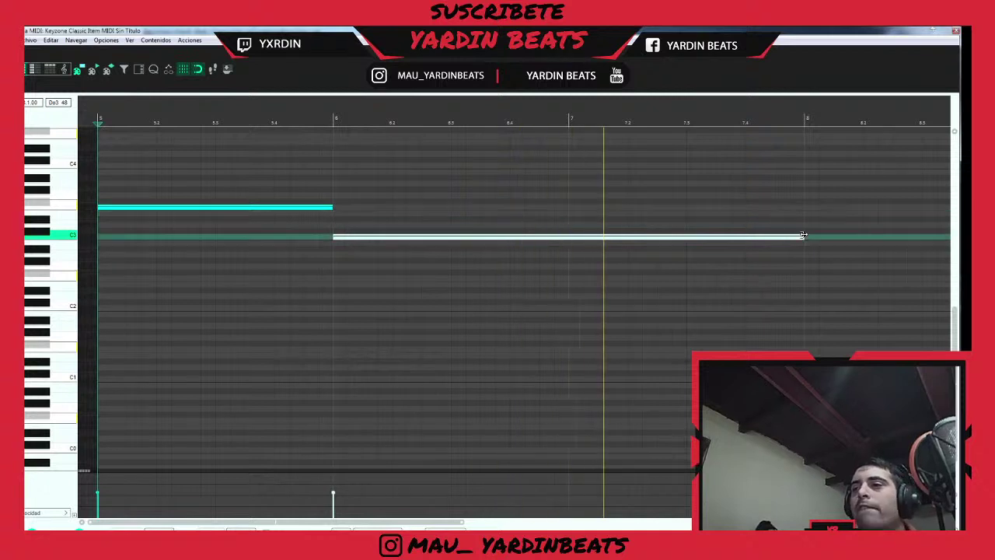
- Shorten the second note to end at bar 7 and audition it at Mib3 and Sib2
drag(803, 234, 568, 238)
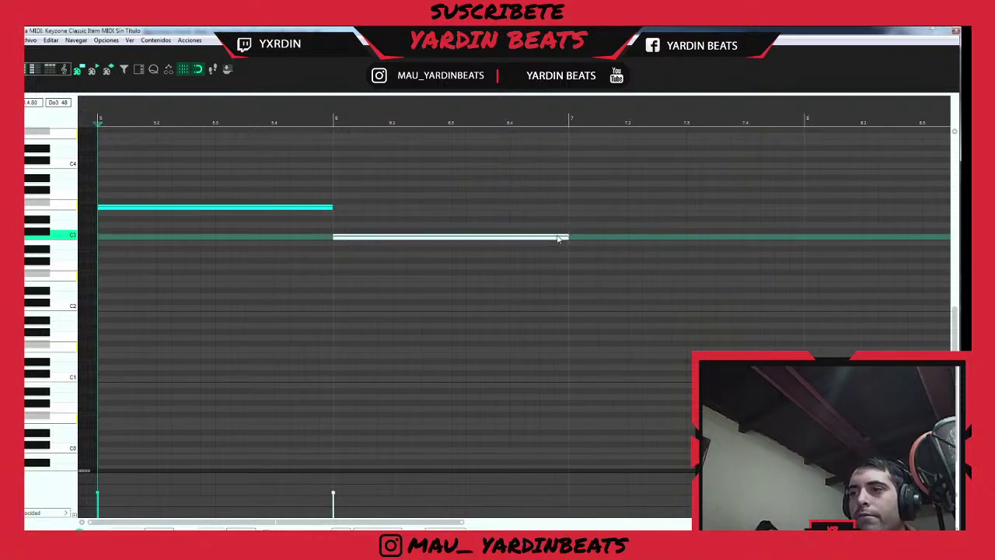
drag(558, 238, 556, 226)
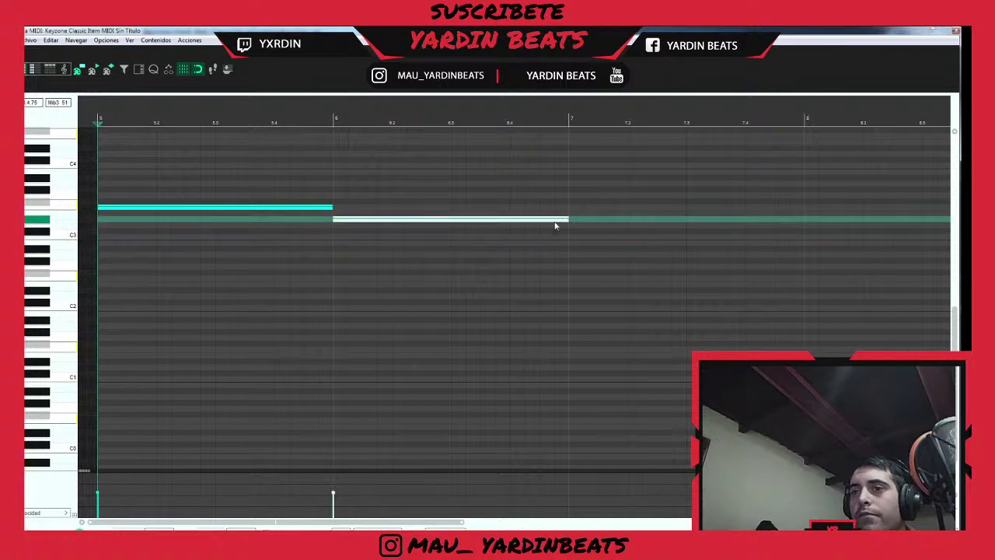
key(space)
click(244, 119)
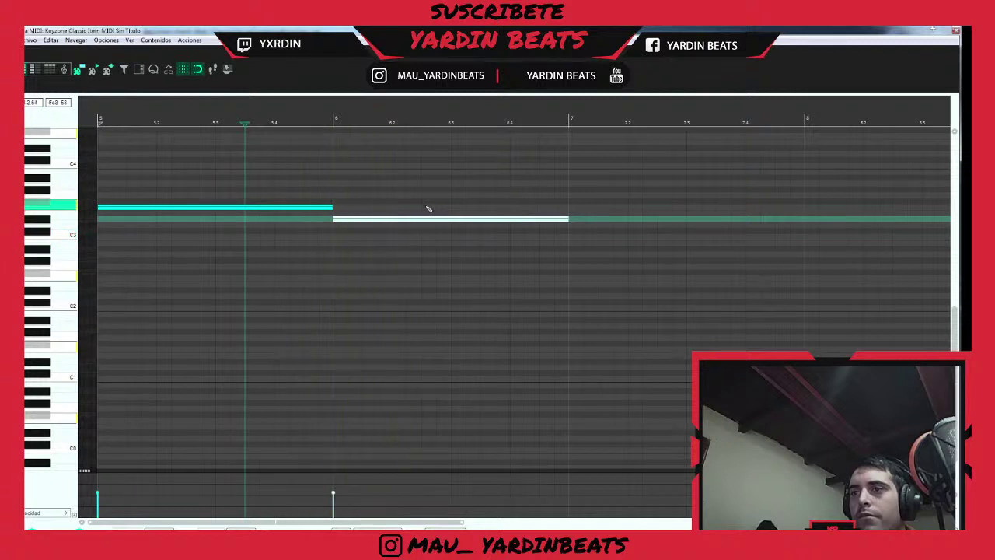
drag(415, 224, 418, 246)
key(space)
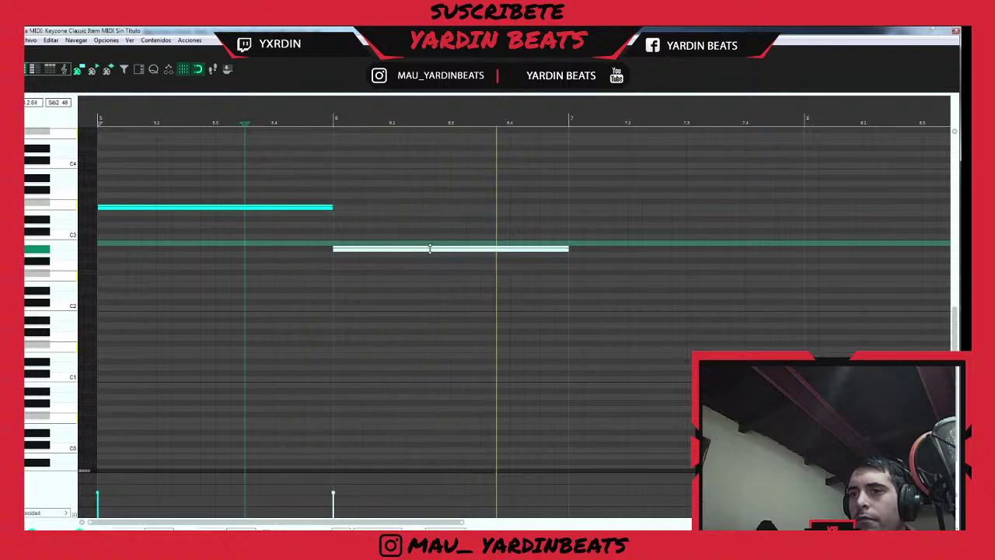
key(space)
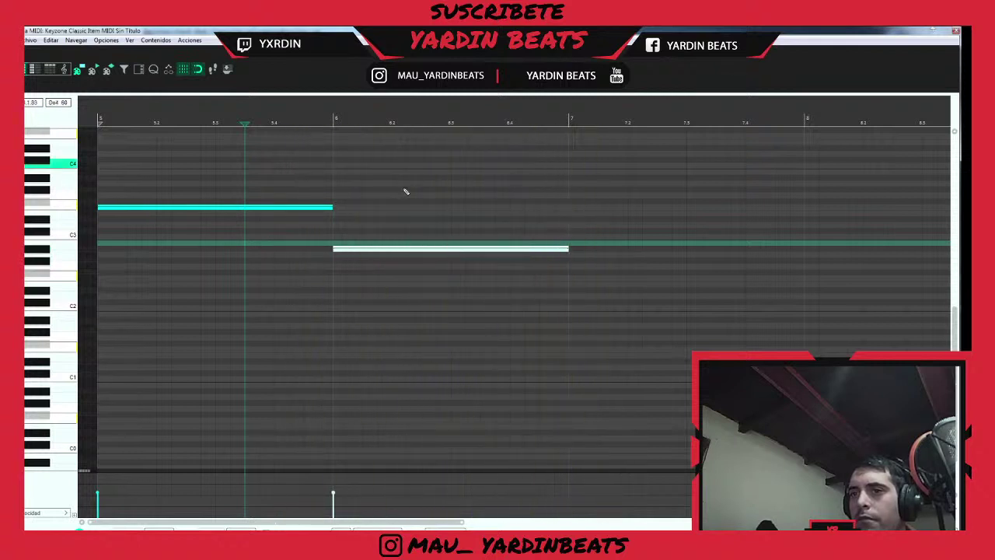
click(334, 117)
key(space)
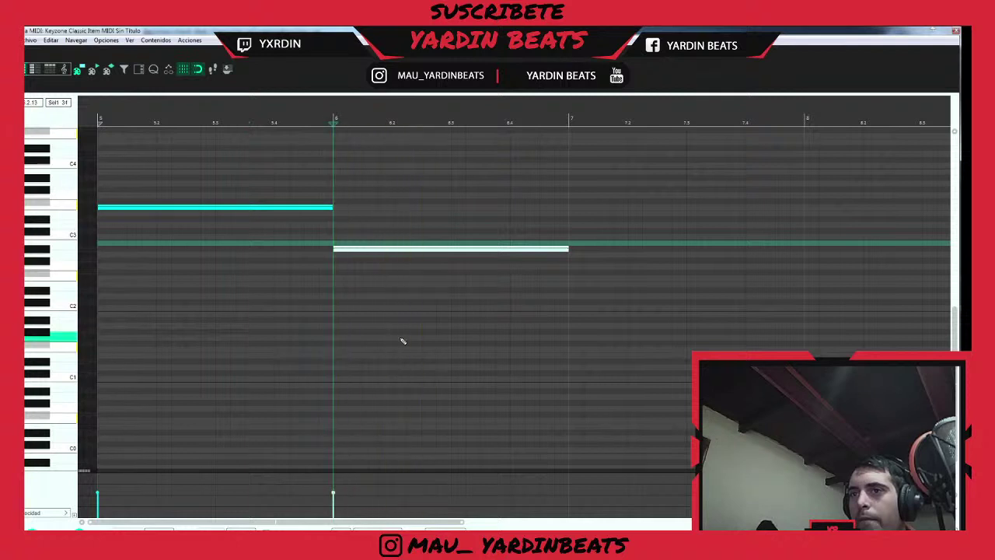
- Add a Re3 note from bar 7 to bar 8 and replace the Sib2 note at bar 6 with a one-bar Fa3 note
click(573, 248)
mouse_move(573, 245)
mouse_down()
mouse_move(571, 220)
mouse_move(576, 229)
mouse_up()
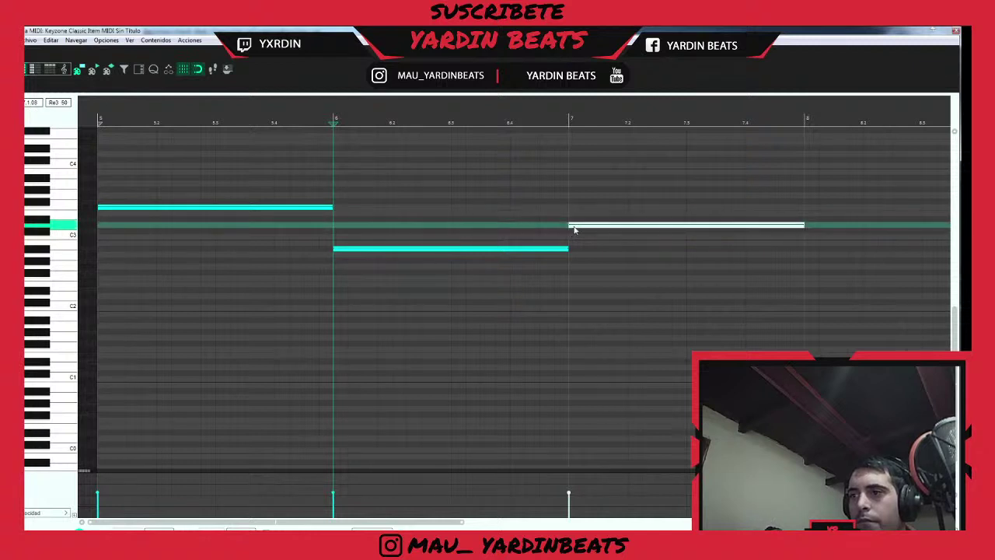
alt+click(462, 249)
key(space)
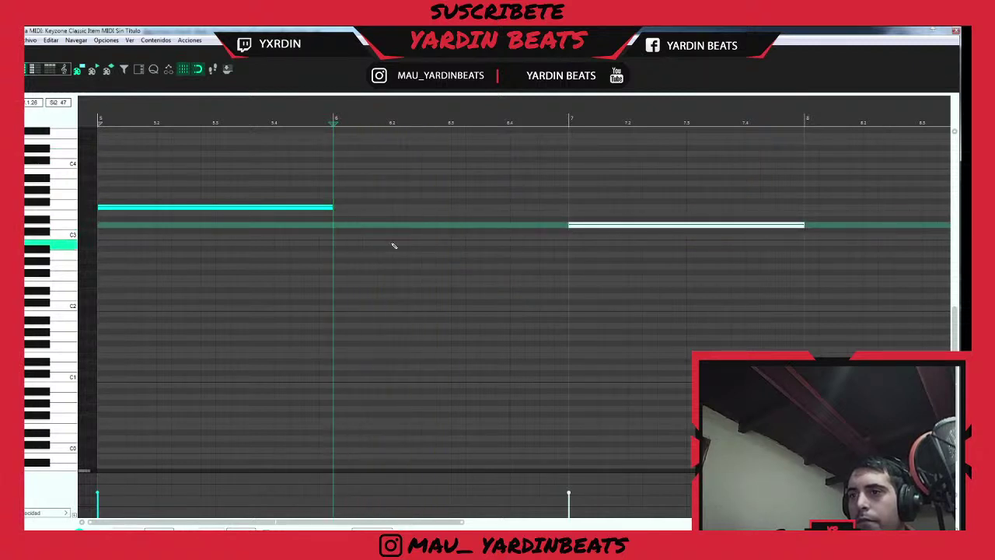
click(333, 208)
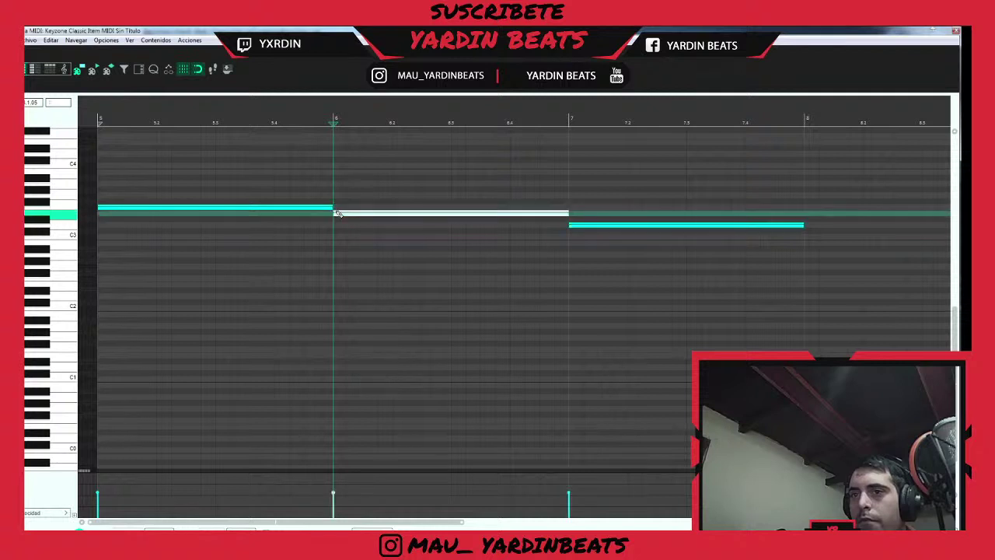
key(space)
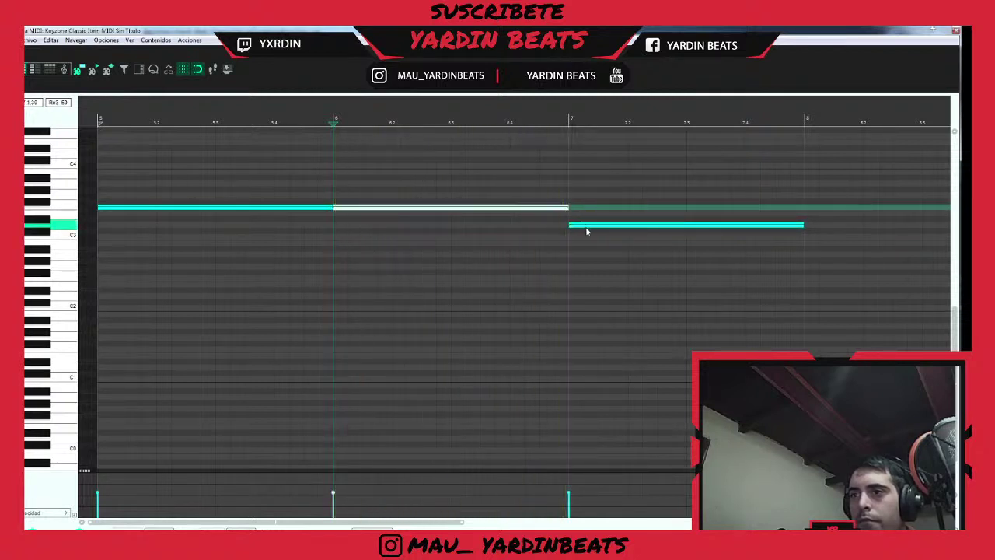
- Shorten the Re3 note to end at 7.3 and follow it with a one-bar note auditioned at Do3 and Mib3
click(689, 237)
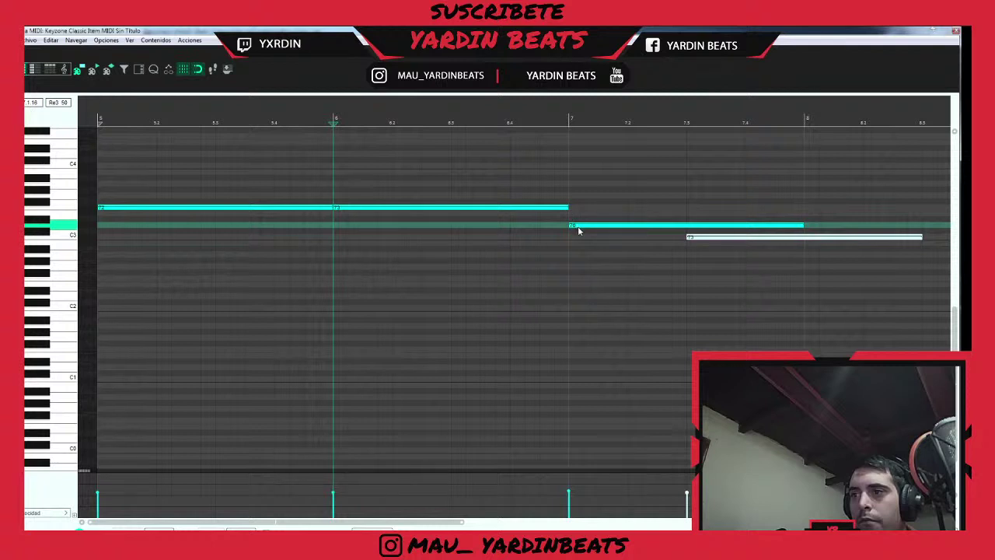
click(578, 227)
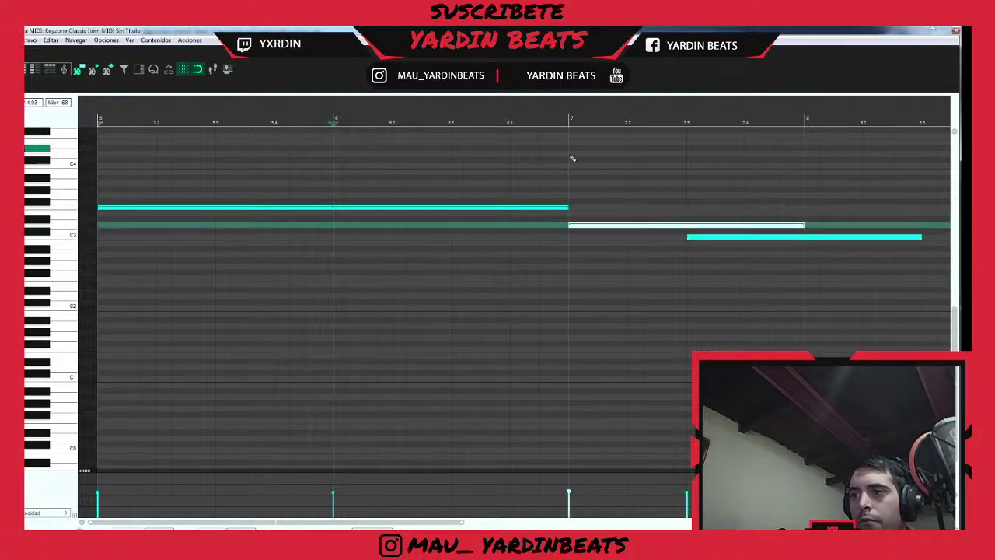
click(481, 108)
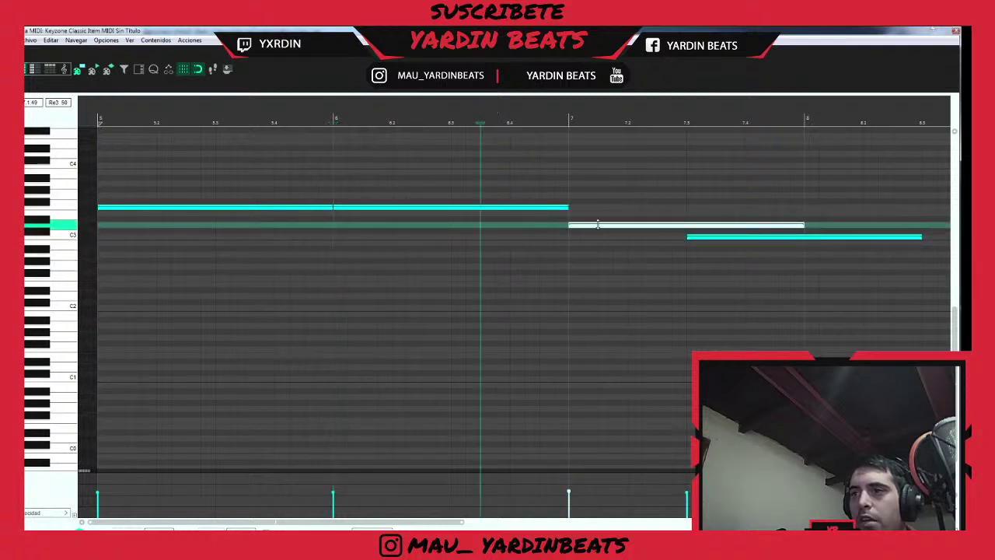
key(space)
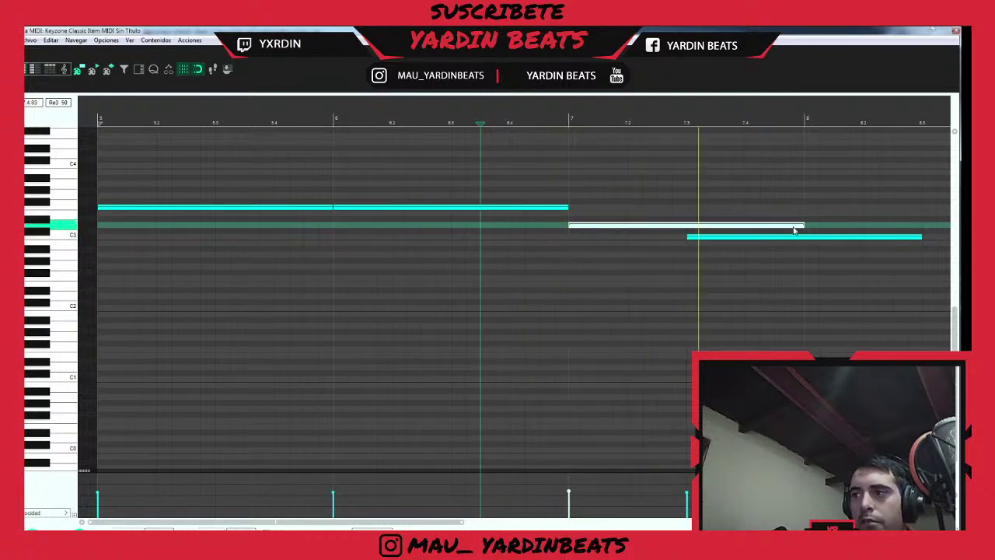
drag(799, 225, 700, 219)
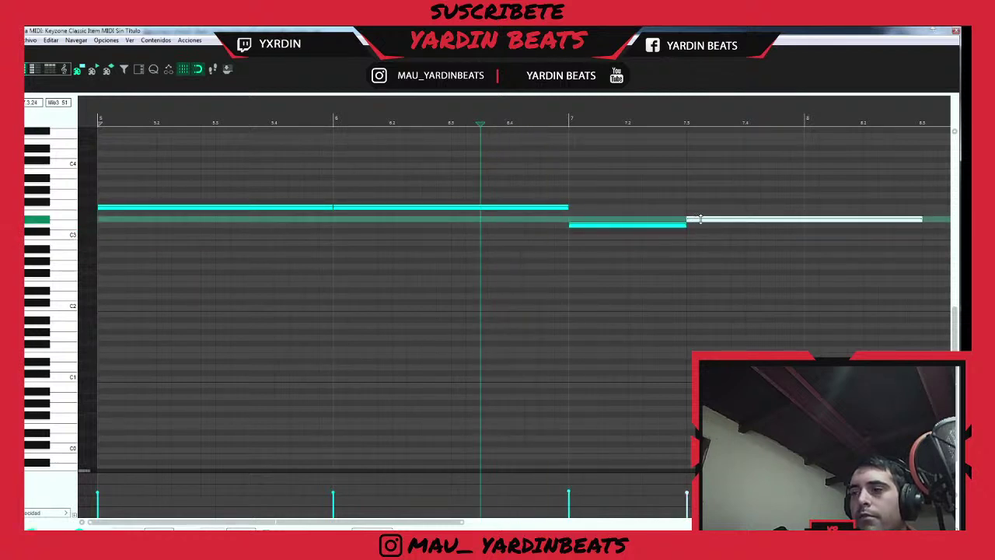
key(space)
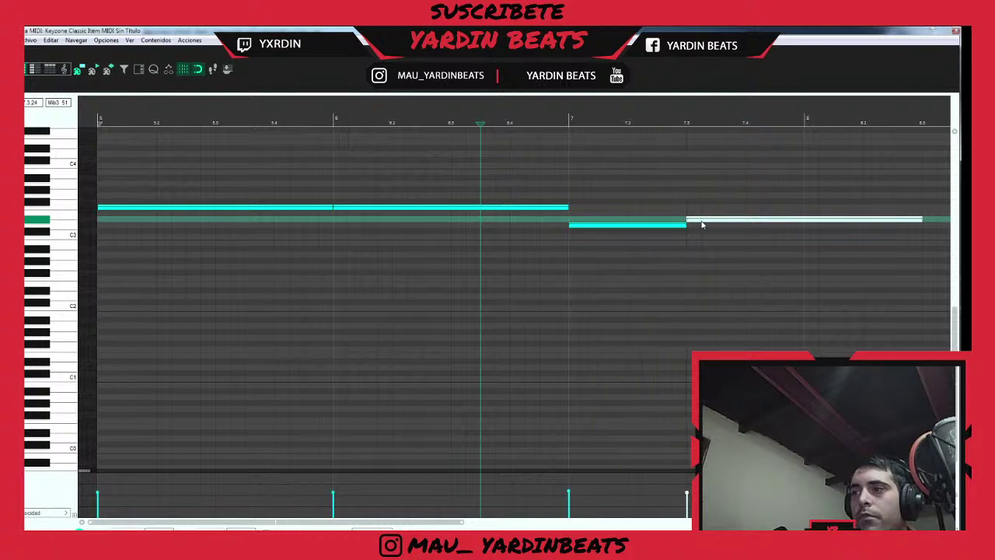
- Move the last note to Reb3, play the phrase from the middle of bar 6, and extend that note to bar 9
drag(701, 220, 703, 235)
key(space)
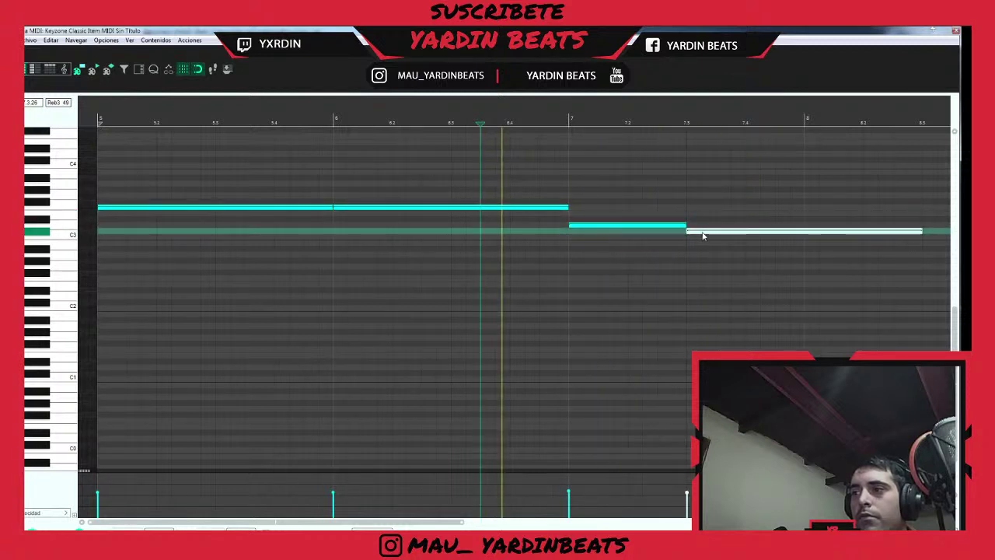
key(space)
key(space)
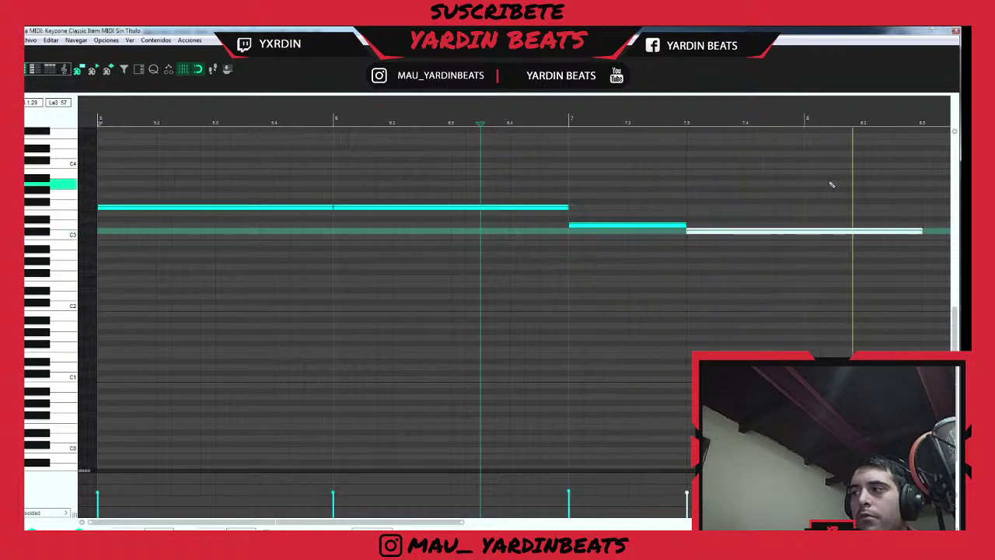
scroll(739, 179, down, 3)
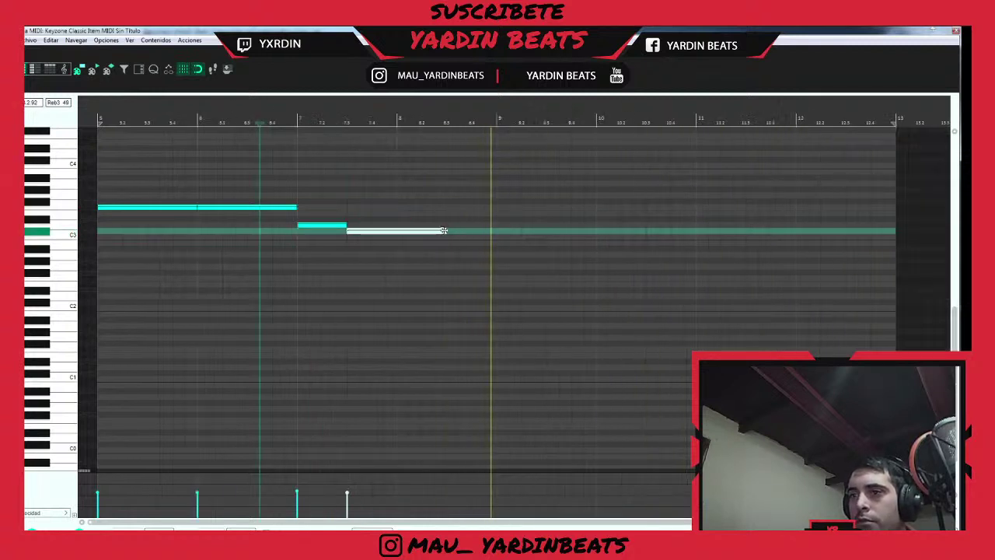
drag(485, 230, 495, 231)
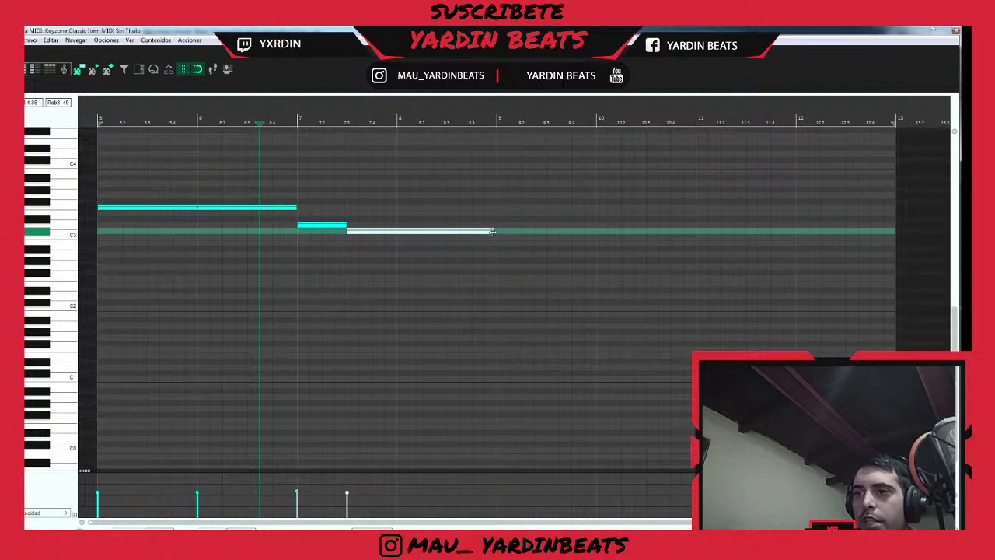
- Copy the four-note phrase to start at bar 9, and duplicate the whole line from bar 5 to bar 13 one octave higher
drag(523, 178, 183, 253)
drag(526, 219, 381, 284)
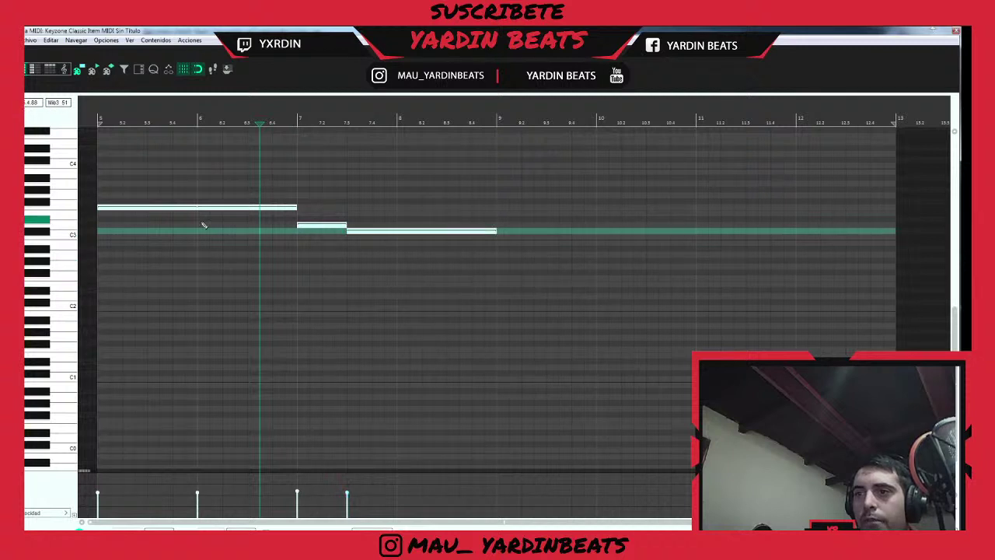
drag(158, 207, 573, 207)
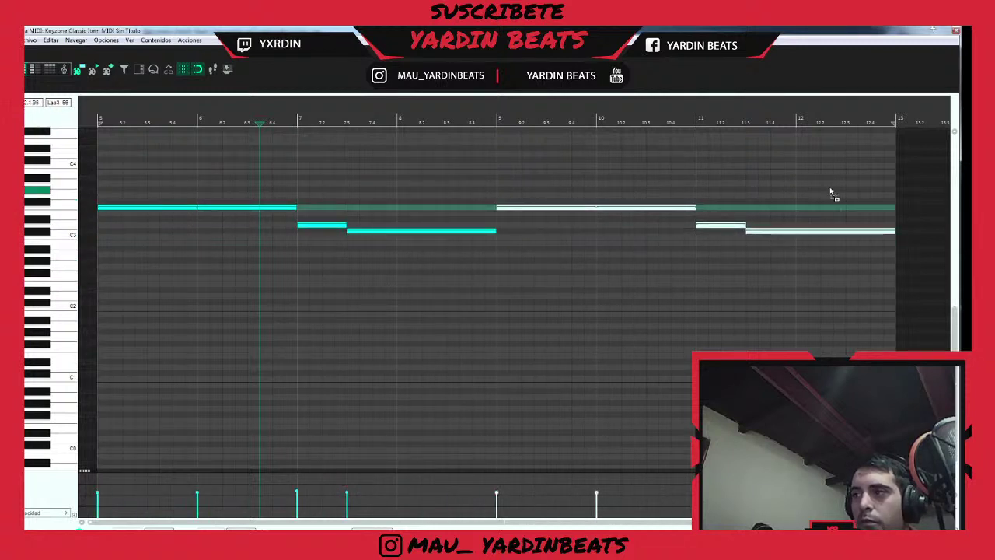
drag(471, 187, 167, 272)
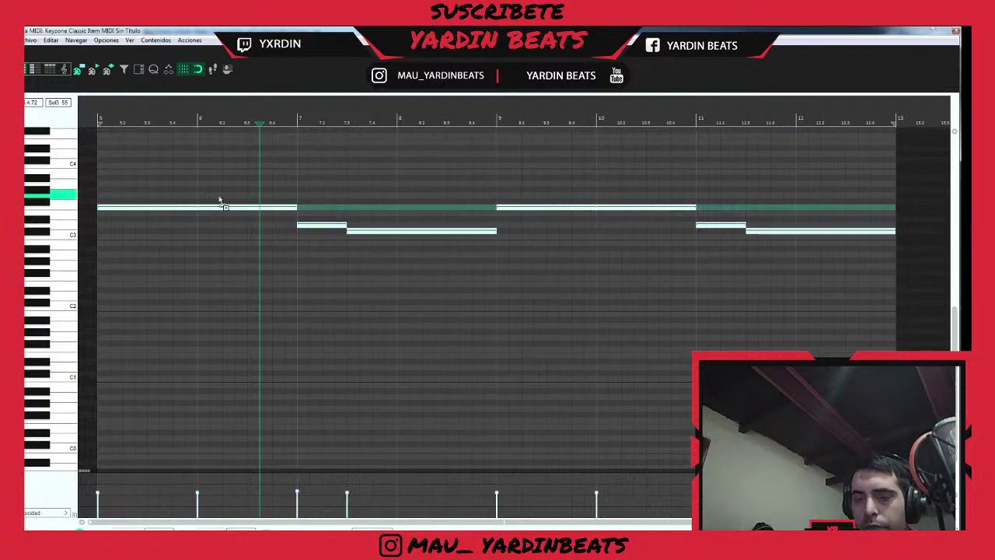
drag(157, 211, 138, 141)
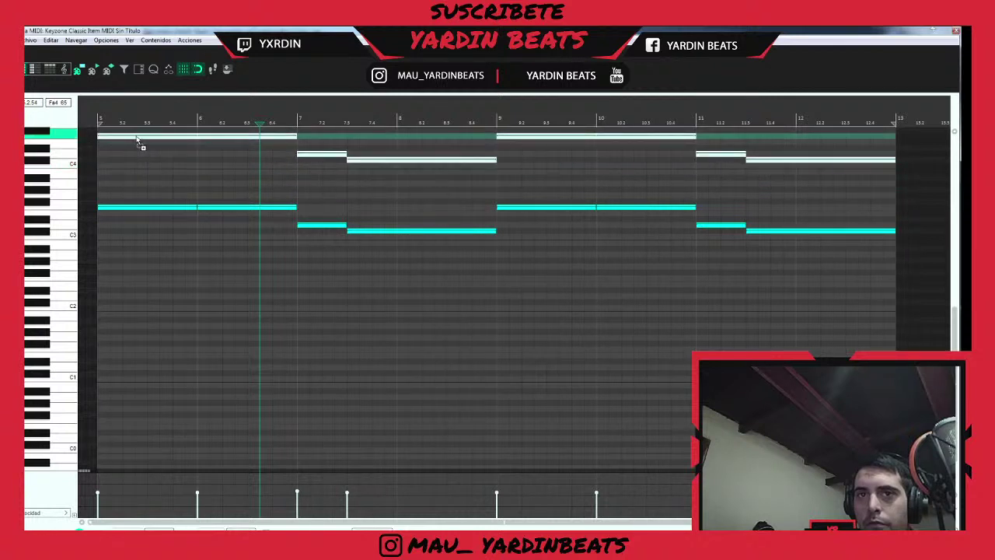
- Play the doubled piano line from bar 5, close its MIDI editor, and lower the Keyzone Classic track's volume to -9.92 dB
click(99, 119)
key(space)
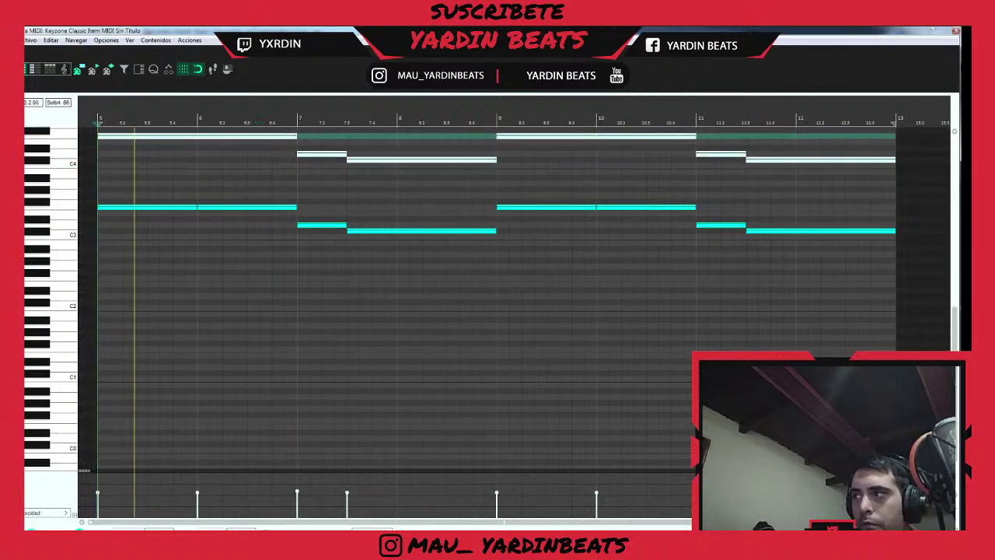
click(955, 32)
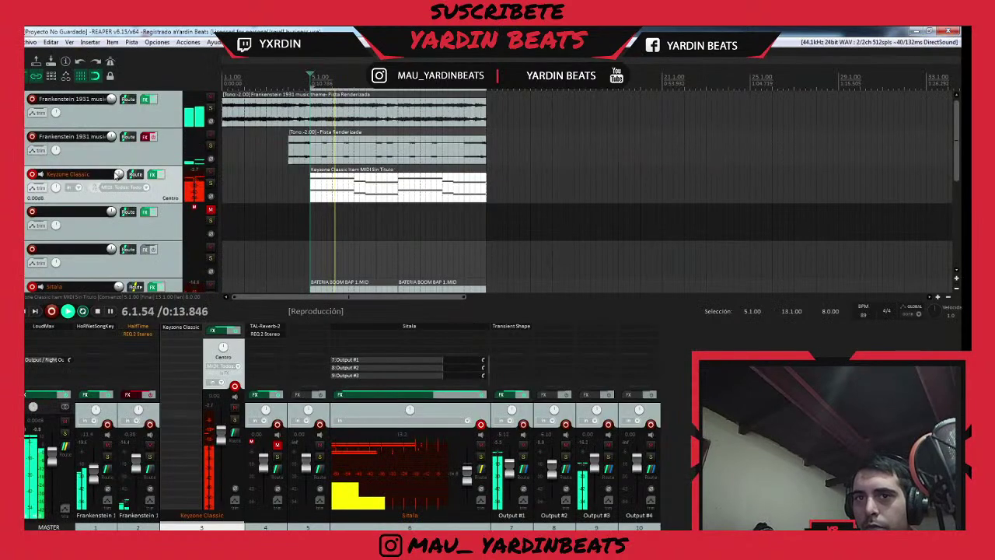
scroll(119, 177, down, 5)
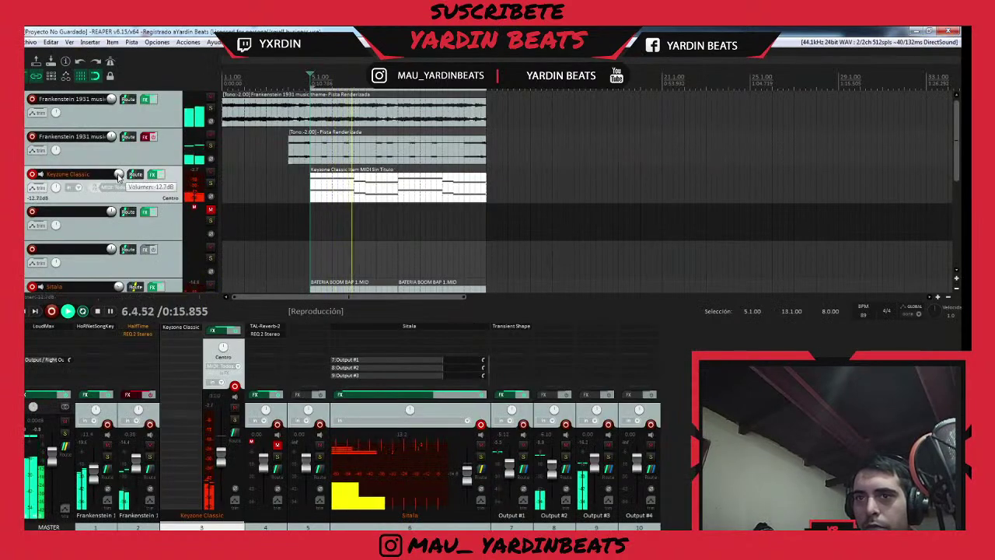
scroll(118, 178, up, 2)
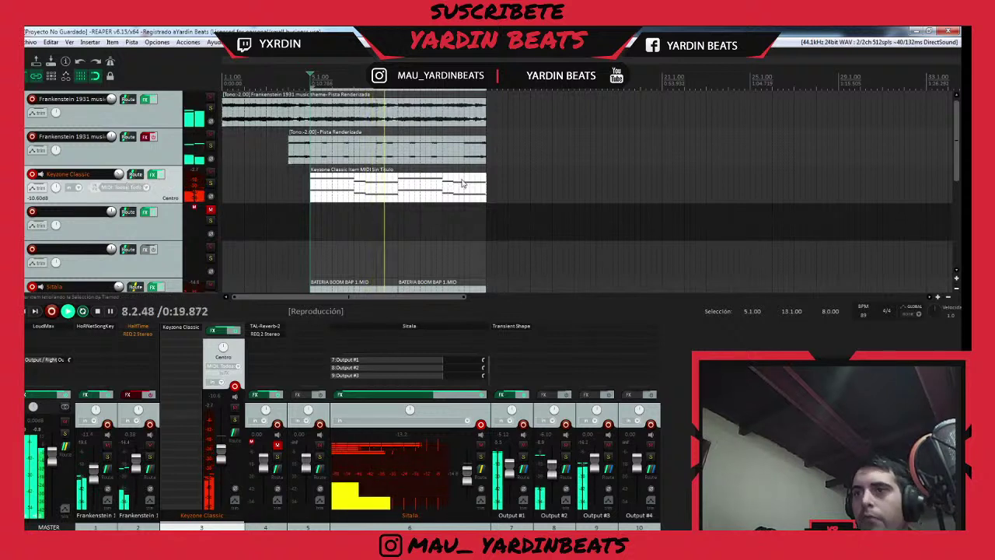
- Add the reFX Nexus instrument to the FX chain of track 4, after TAL-Reverb-2 and REQ 2 Stereo
click(167, 222)
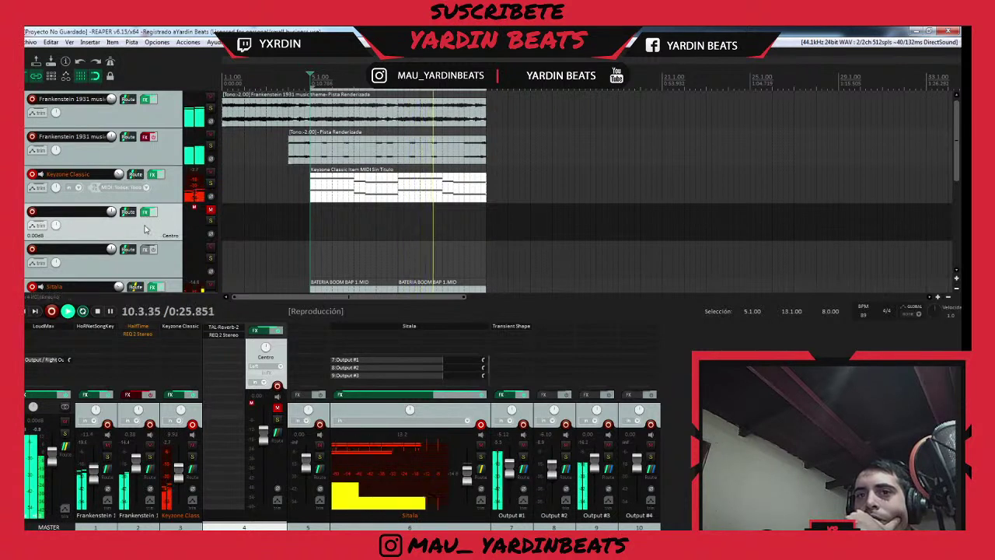
right_click(145, 224)
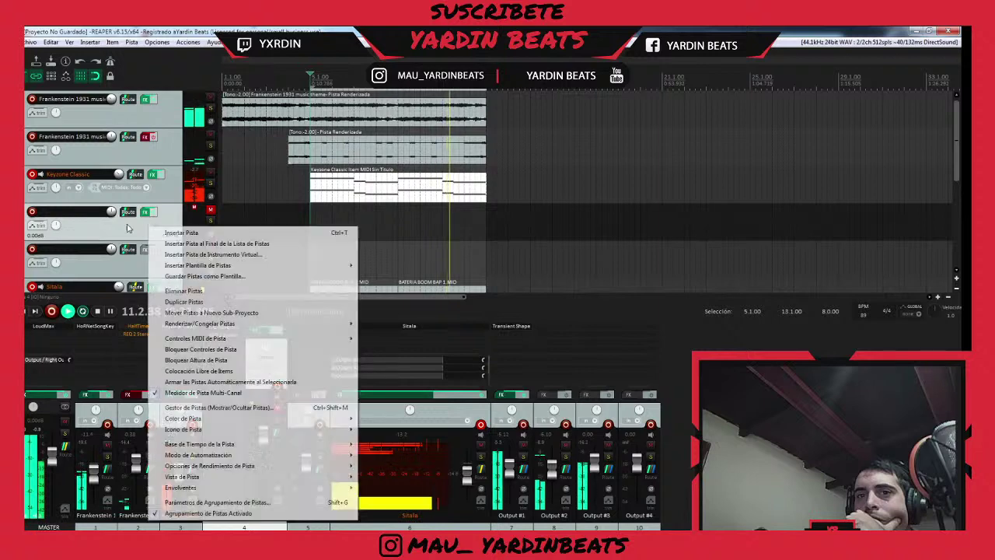
click(145, 215)
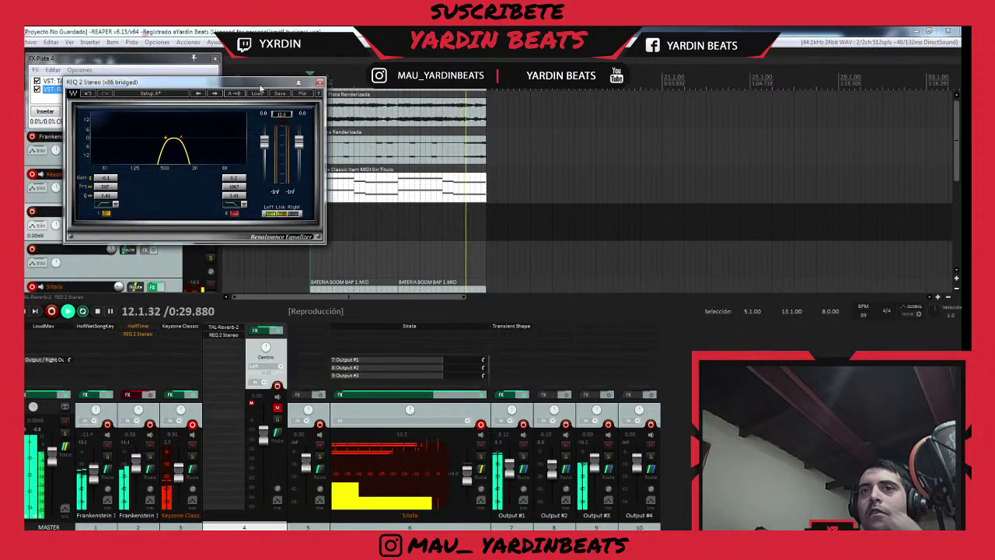
click(320, 82)
click(45, 111)
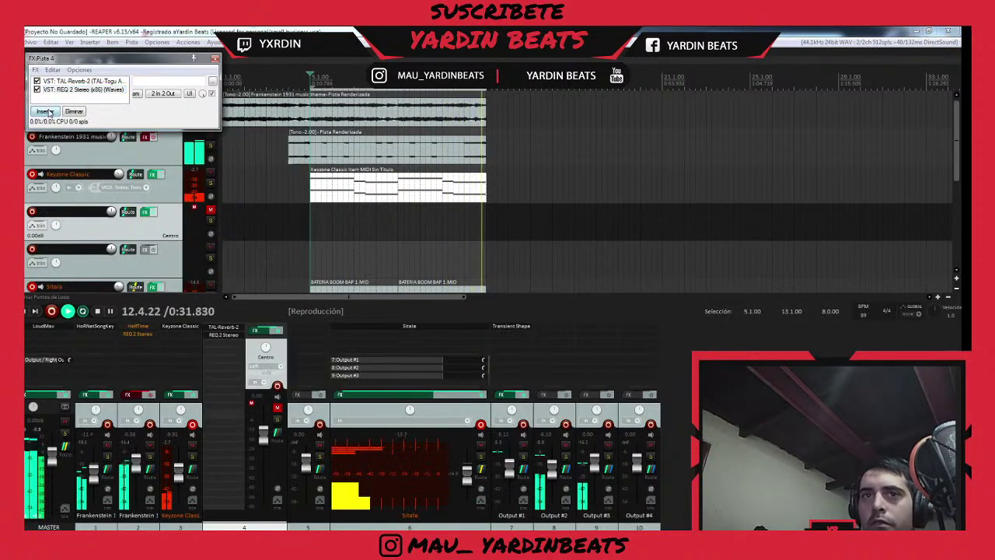
text(NEXU)
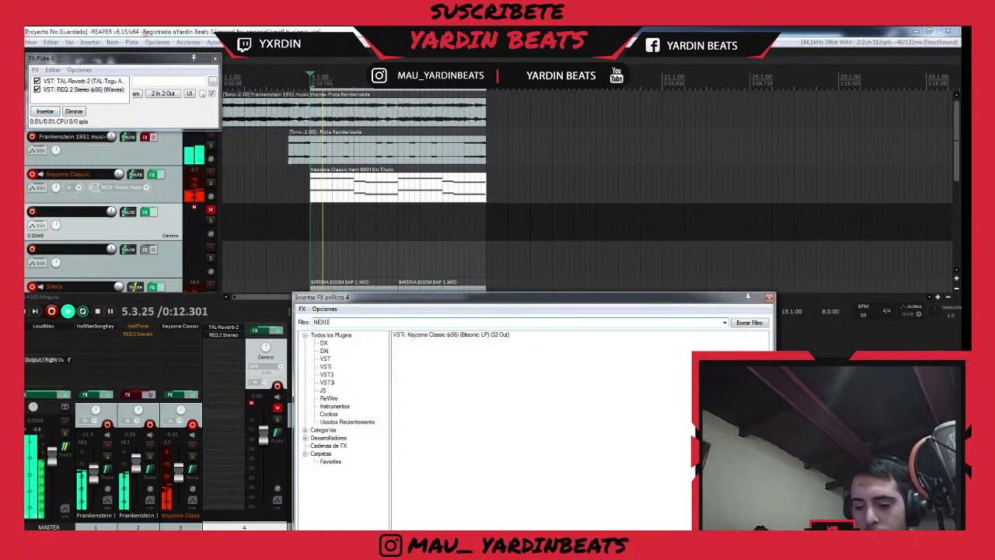
text(S)
click(440, 334)
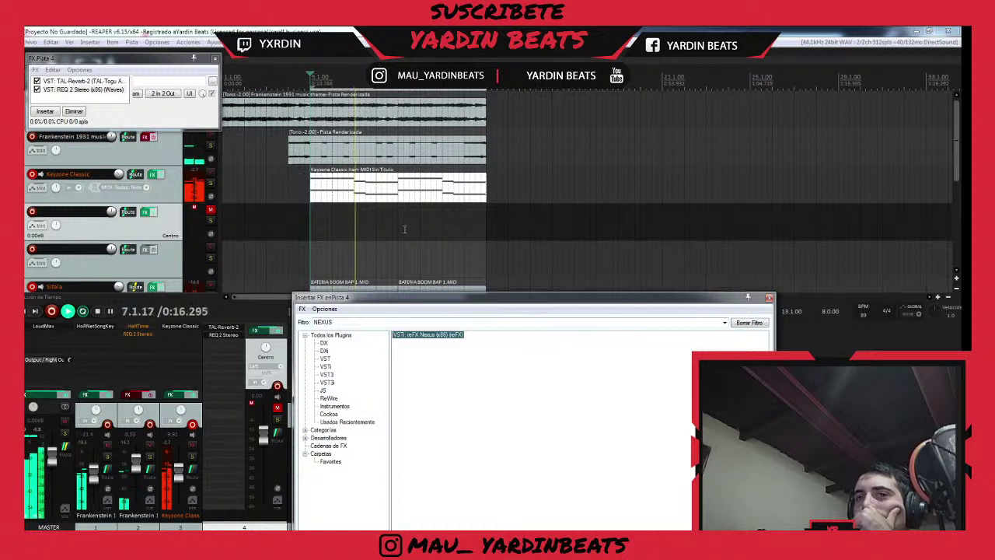
drag(485, 304, 464, 161)
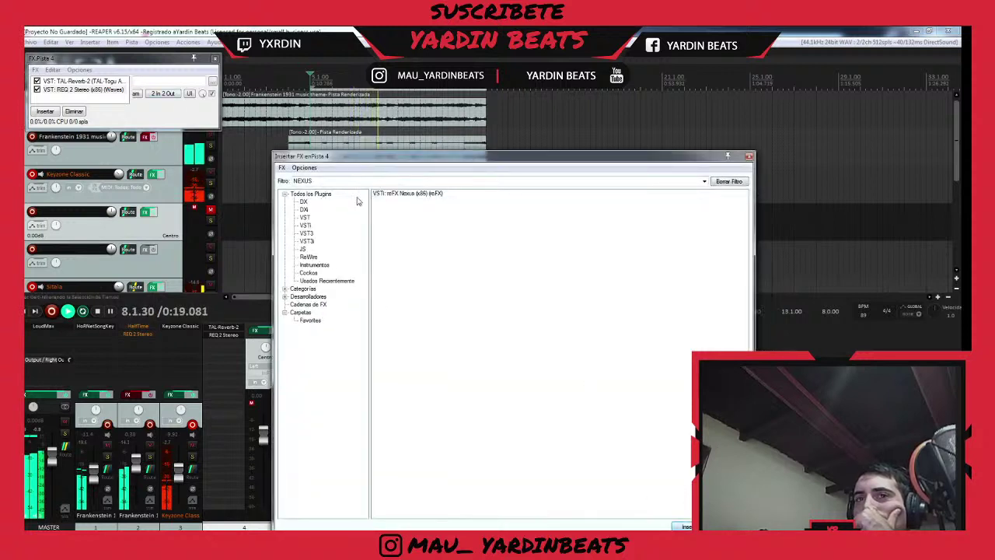
double_click(408, 193)
- Load the BA Basic Sine preset from the Bass category in Nexus and switch off its reverb
click(251, 185)
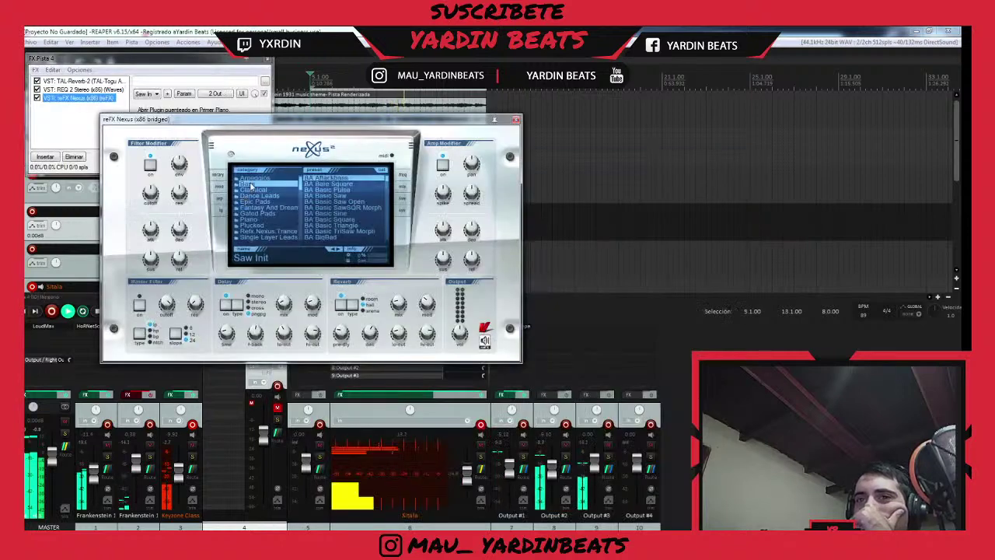
click(327, 213)
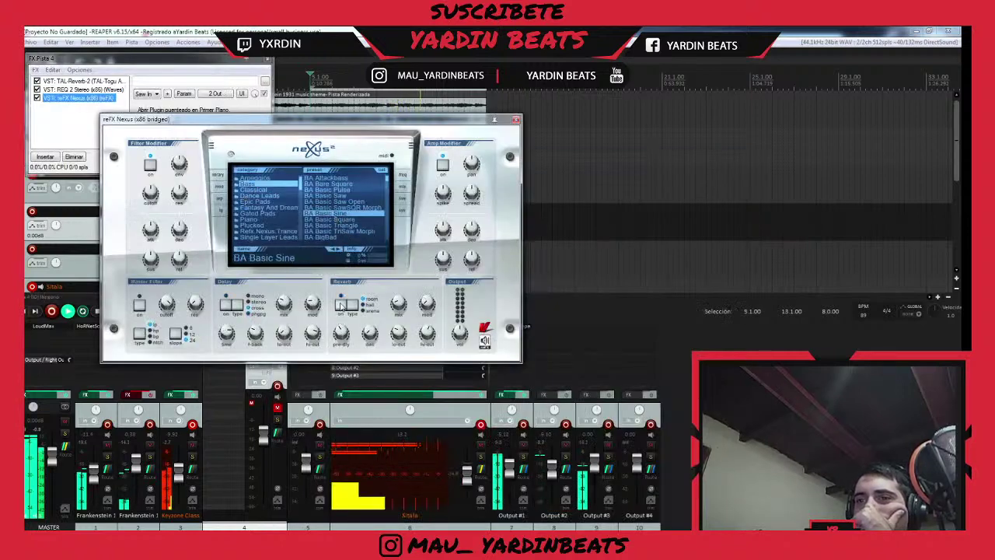
click(341, 305)
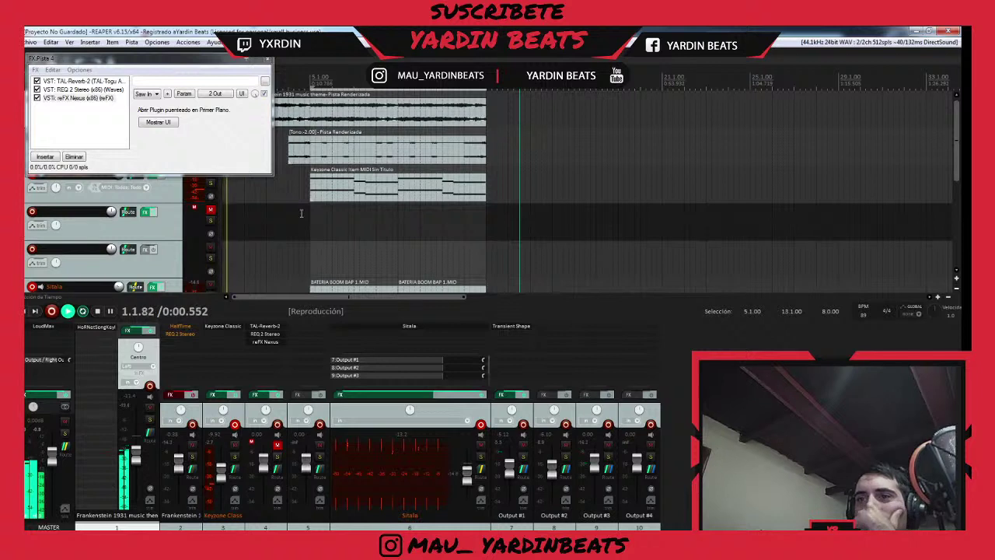
- Copy the Keyzone Classic MIDI item down to track 4 at bar 5 and close the track's FX window
click(320, 198)
drag(324, 194, 325, 231)
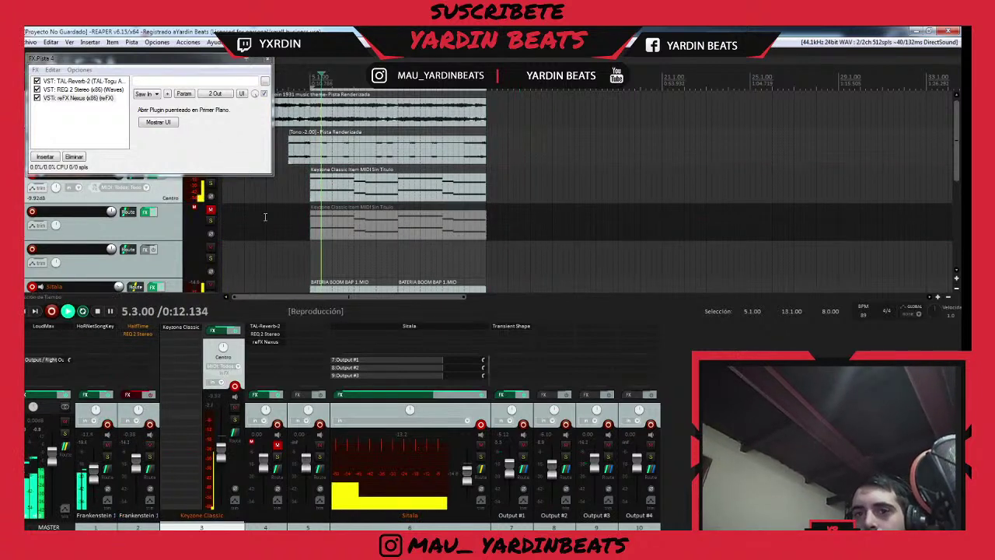
click(267, 59)
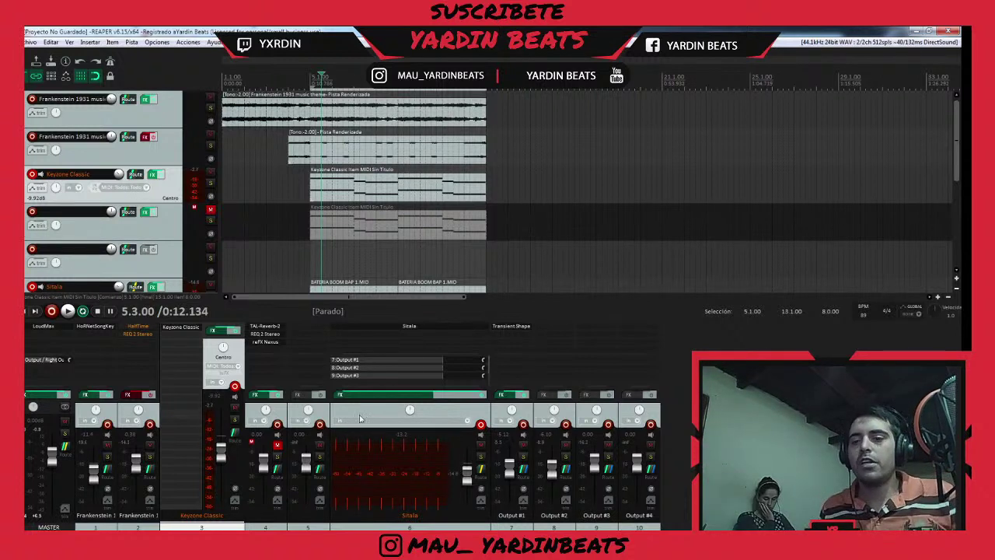
- Switch to the YouTube live chat and read the recent viewer messages
click(190, 544)
click(241, 494)
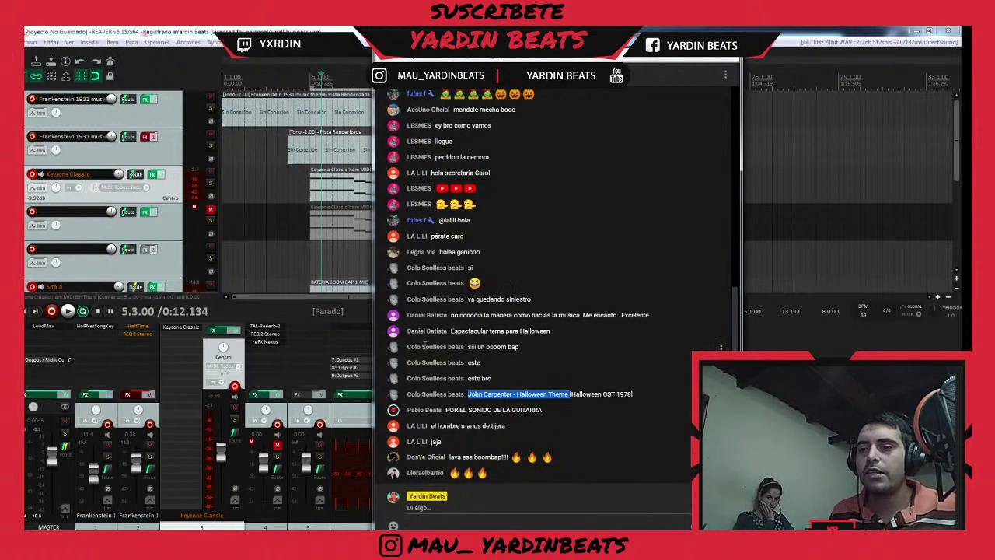
scroll(562, 369, up, 5)
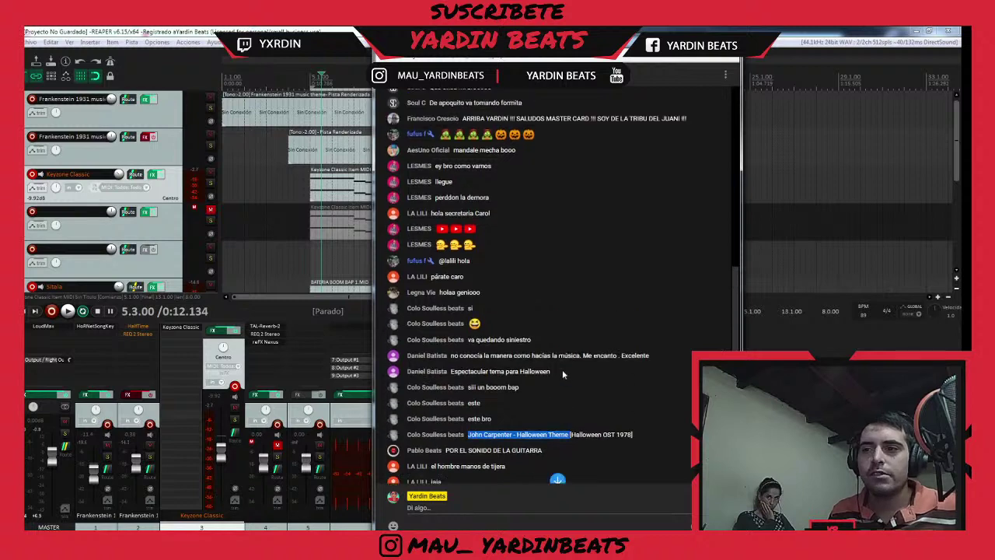
scroll(549, 359, down, 4)
scroll(517, 327, down, 2)
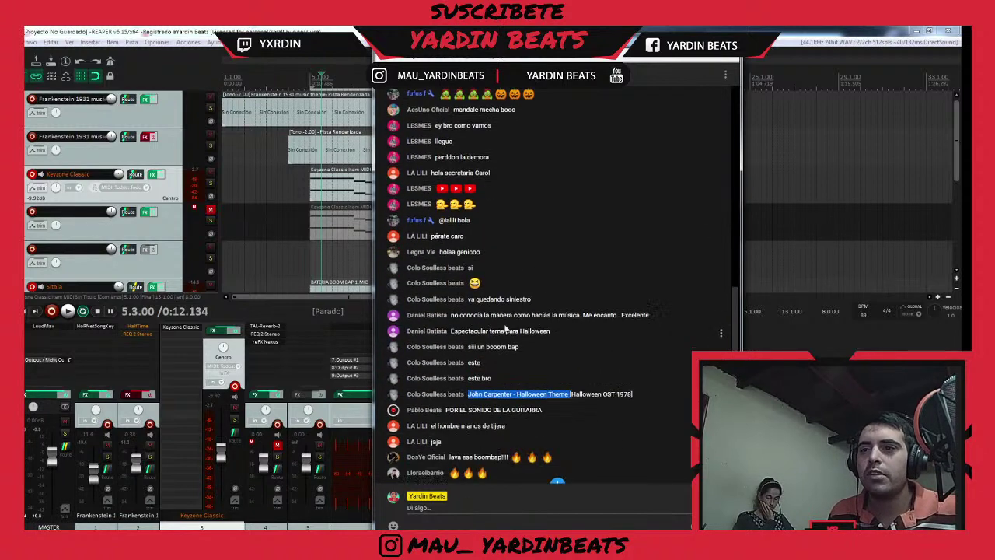
- Switch to the Facebook Live Producer page in the browser and check the notifications and the viewers' comments
mouse_move(151, 514)
click(129, 498)
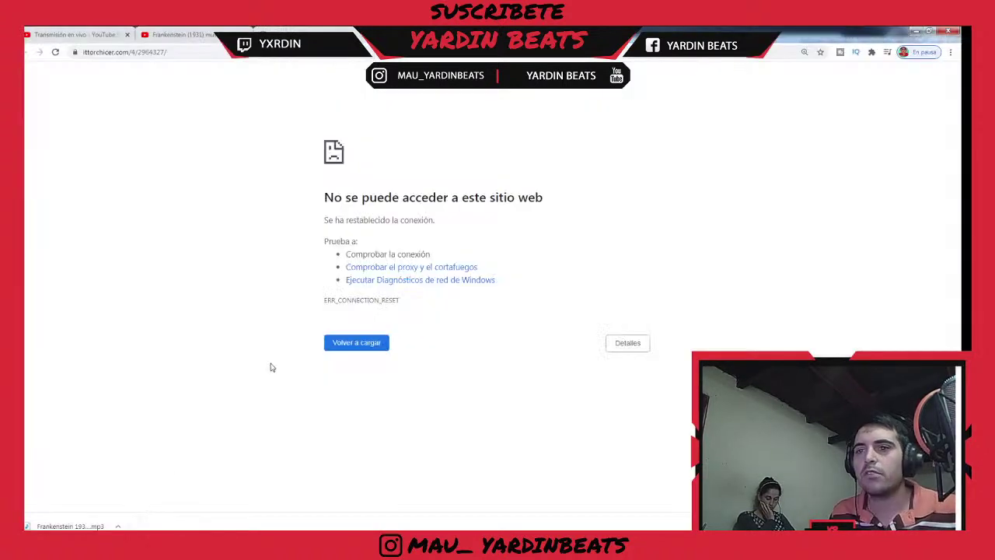
click(479, 34)
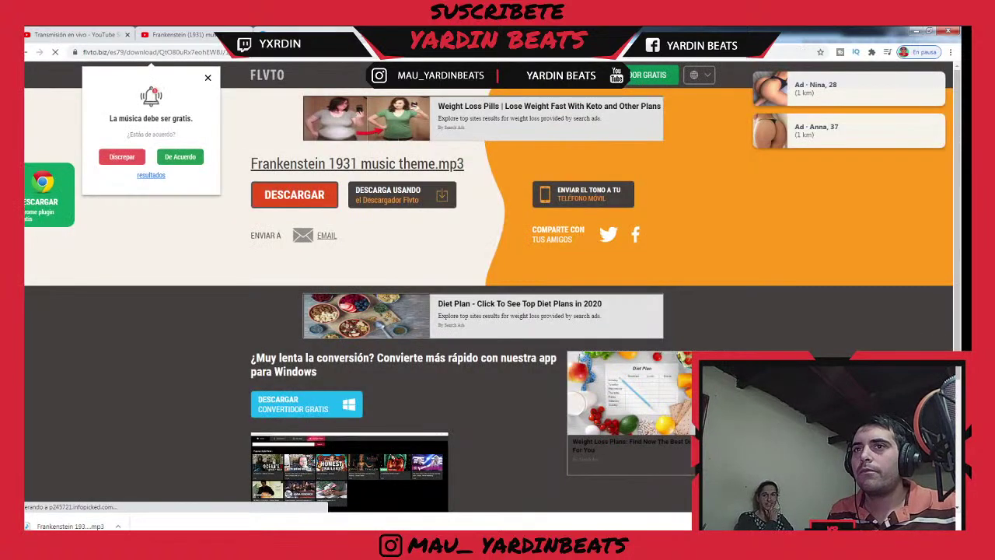
key(alt+Left)
click(911, 76)
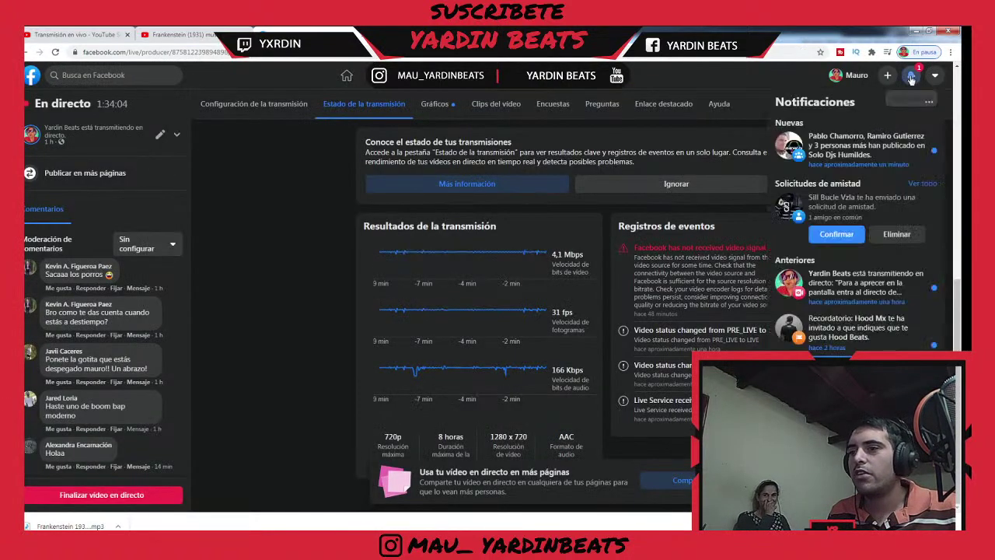
click(911, 76)
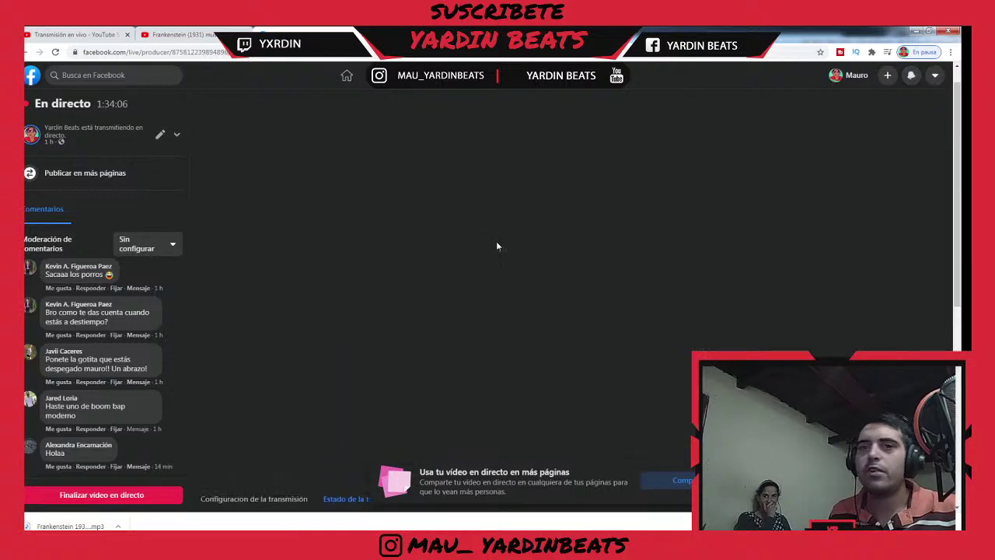
scroll(174, 264, down, 2)
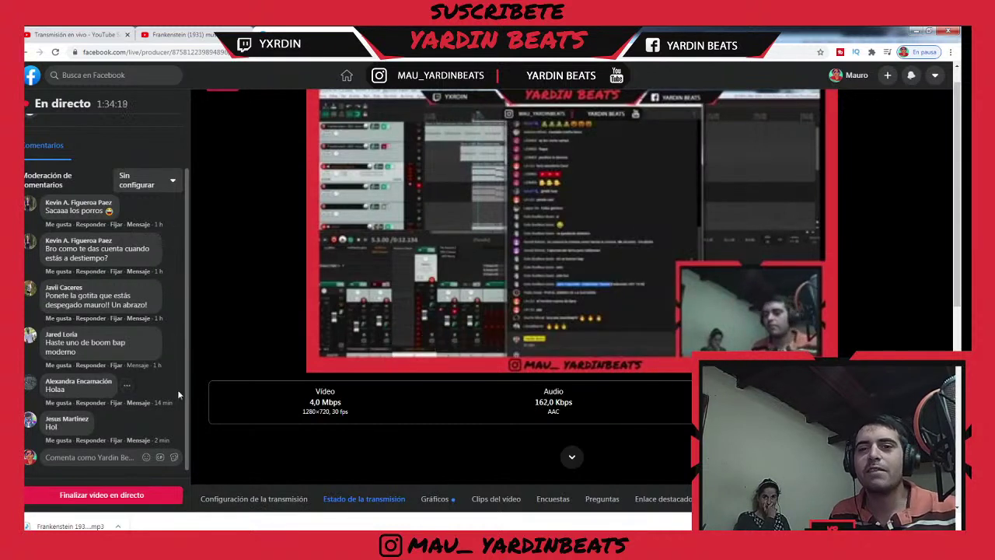
scroll(164, 384, up, 1)
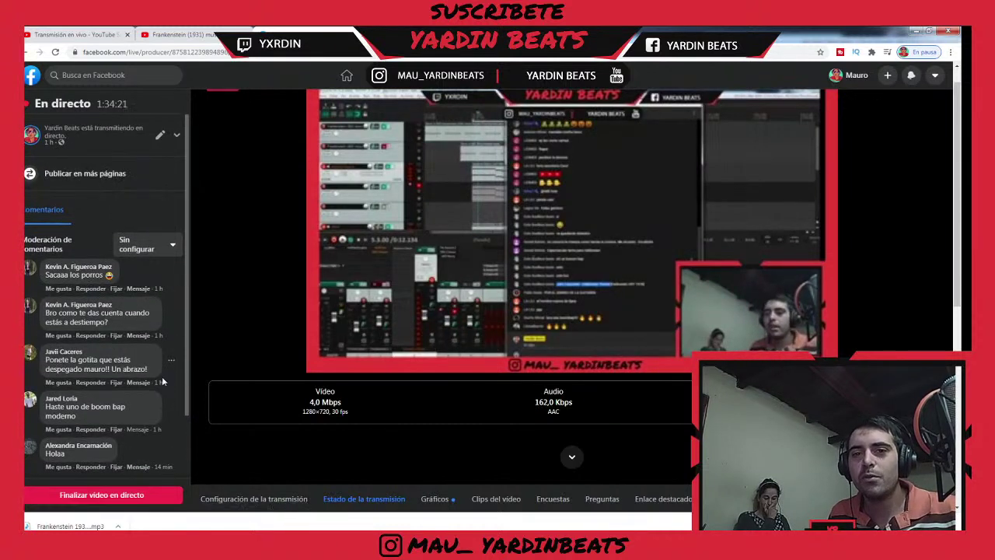
scroll(154, 403, down, 1)
scroll(372, 235, up, 1)
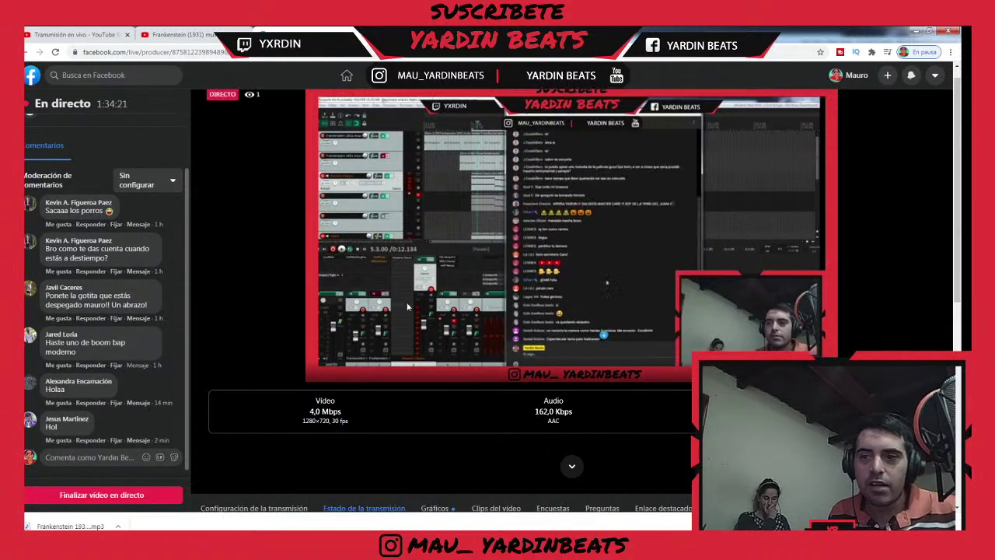
- Switch back to REAPER, unmute track 4, and open its copied MIDI item for editing
mouse_move(190, 545)
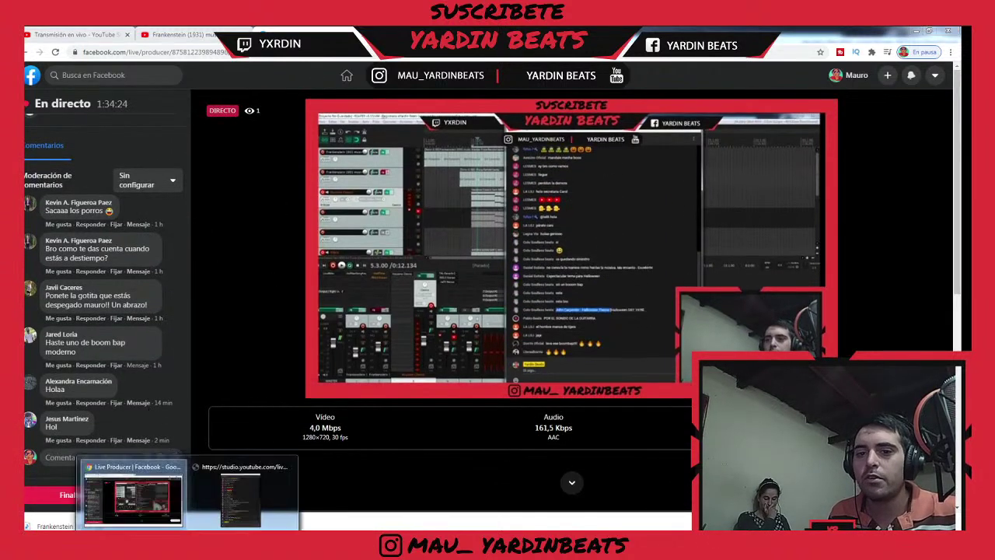
click(225, 545)
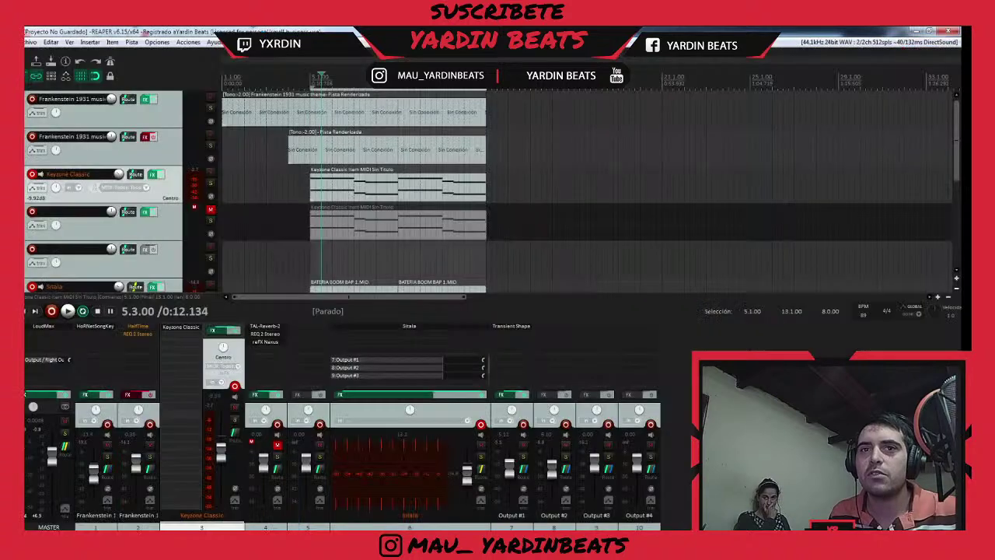
click(309, 194)
scroll(309, 194, up, 3)
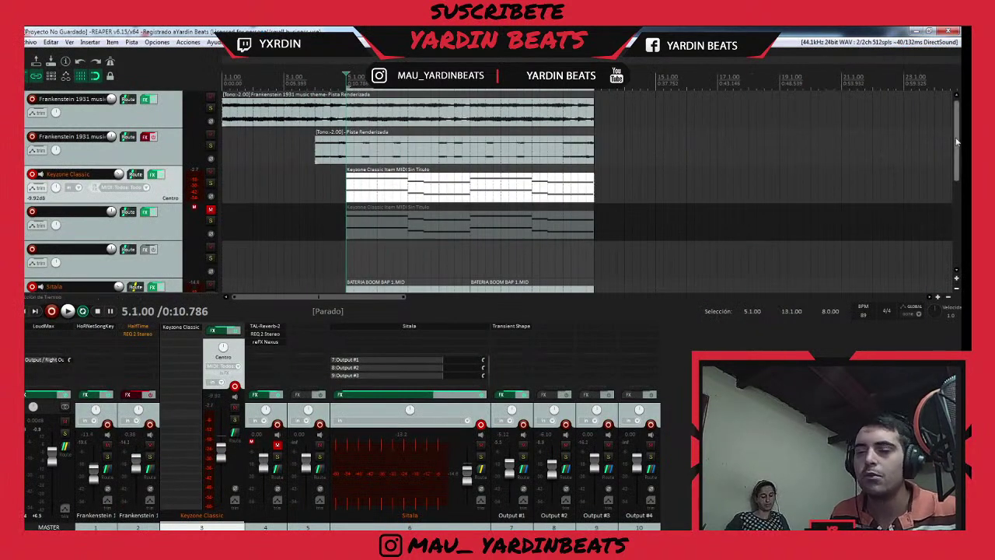
drag(958, 142, 959, 196)
scroll(479, 197, up, 3)
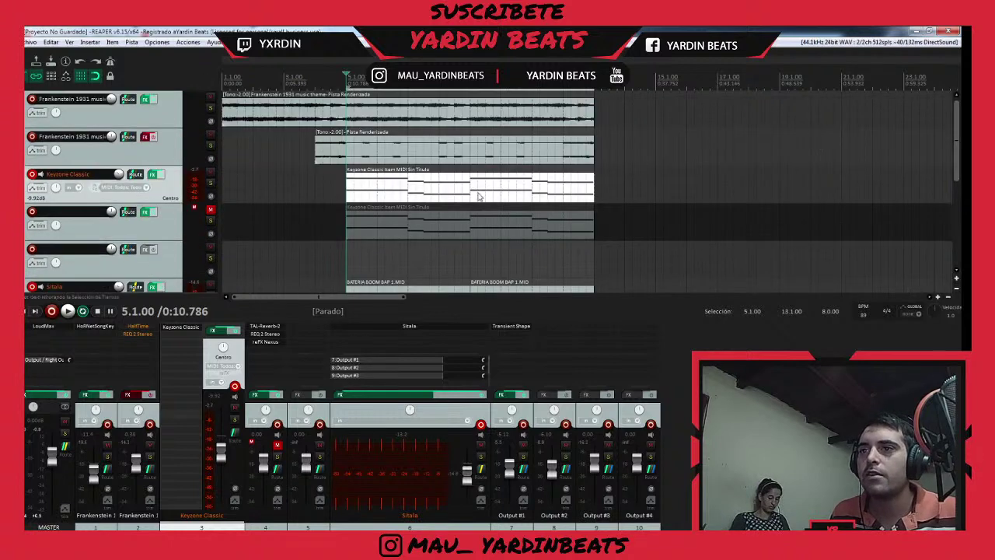
click(210, 209)
double_click(359, 226)
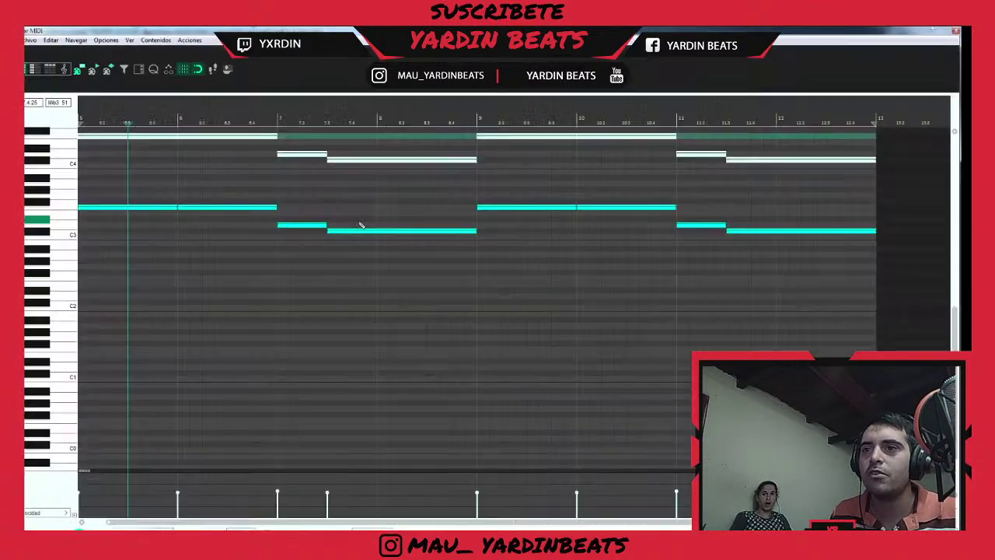
- Delete the upper-octave notes from the copied line on track 4 and shorten its first lower note to end at 5.2
drag(234, 199, 388, 186)
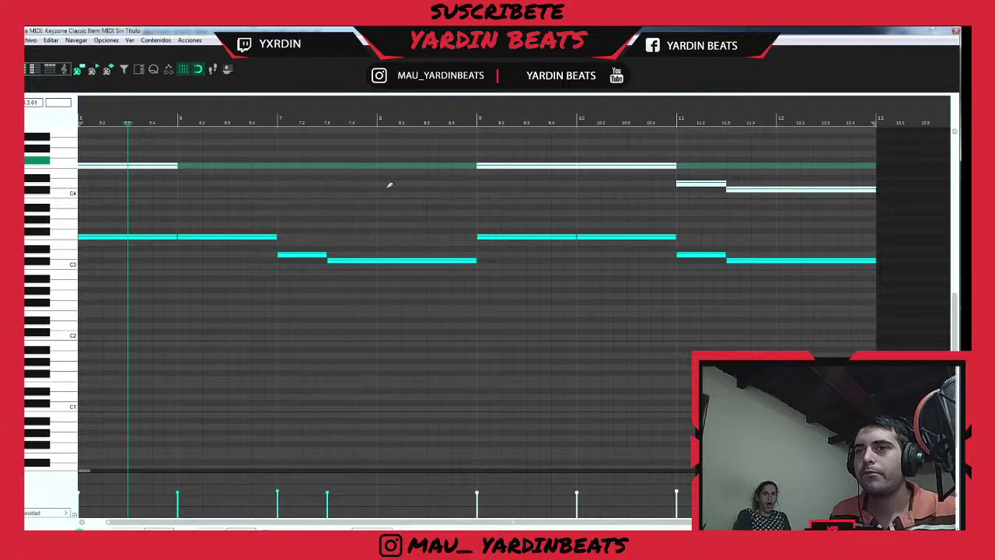
double_click(761, 187)
double_click(701, 184)
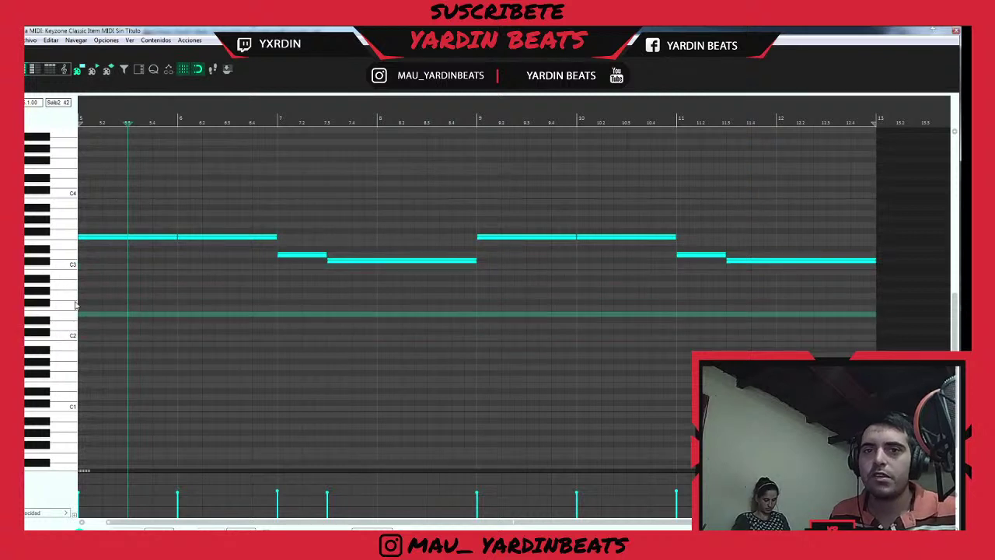
scroll(97, 265, down, 1)
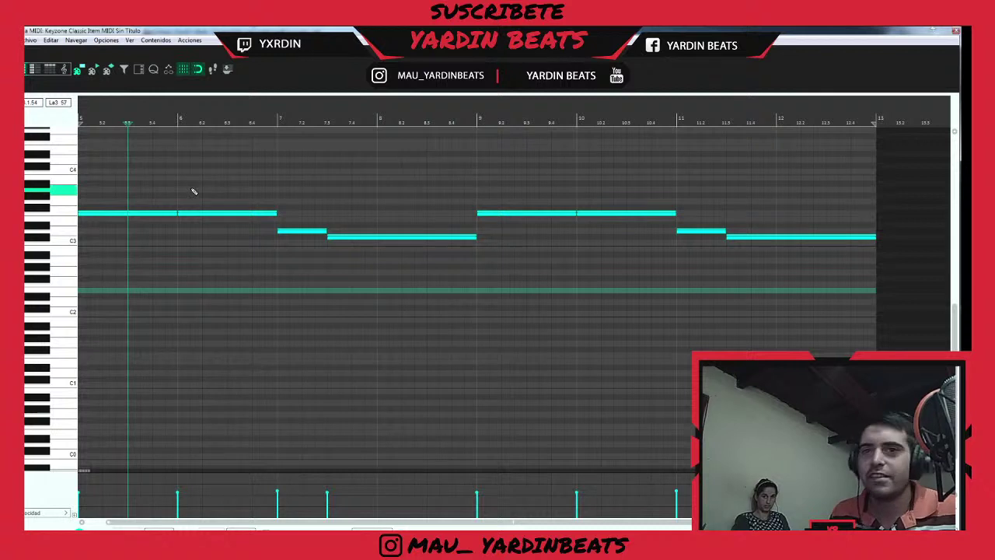
scroll(195, 191, down, 1)
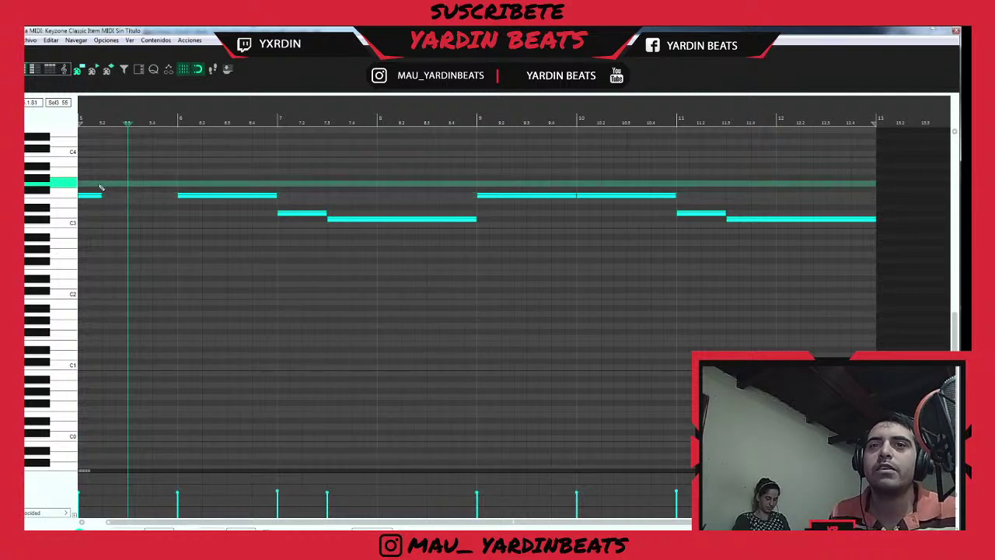
- Audition the line from bar 5, lower track 4's volume to -16.07 dB, and reopen its MIDI item for editing
click(79, 115)
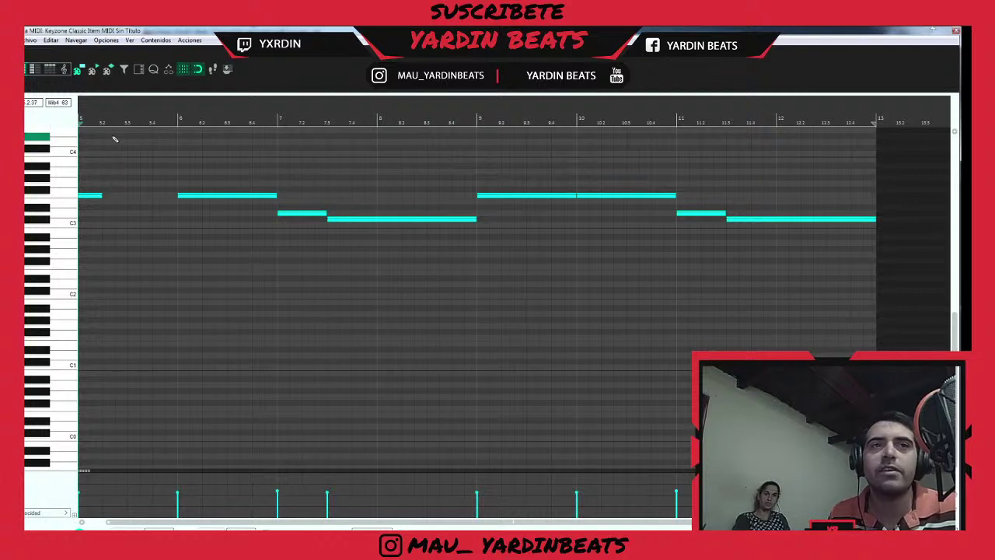
key(space)
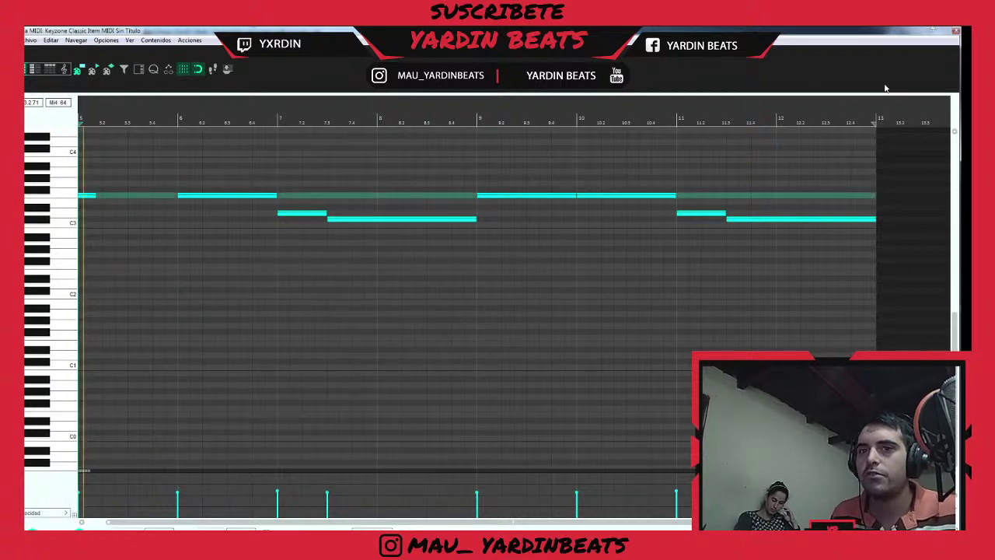
click(955, 32)
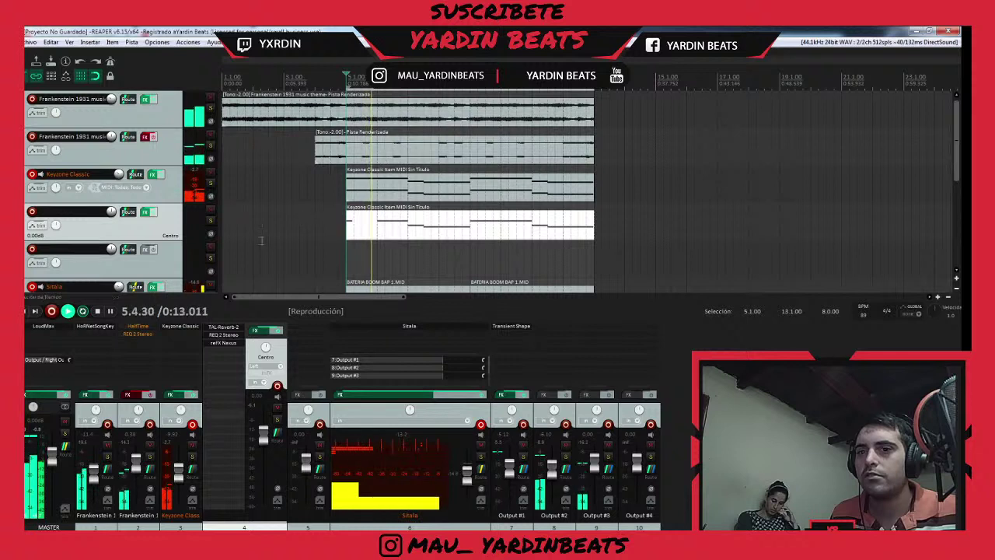
scroll(262, 240, down, 3)
key(space)
drag(263, 434, 264, 464)
key(space)
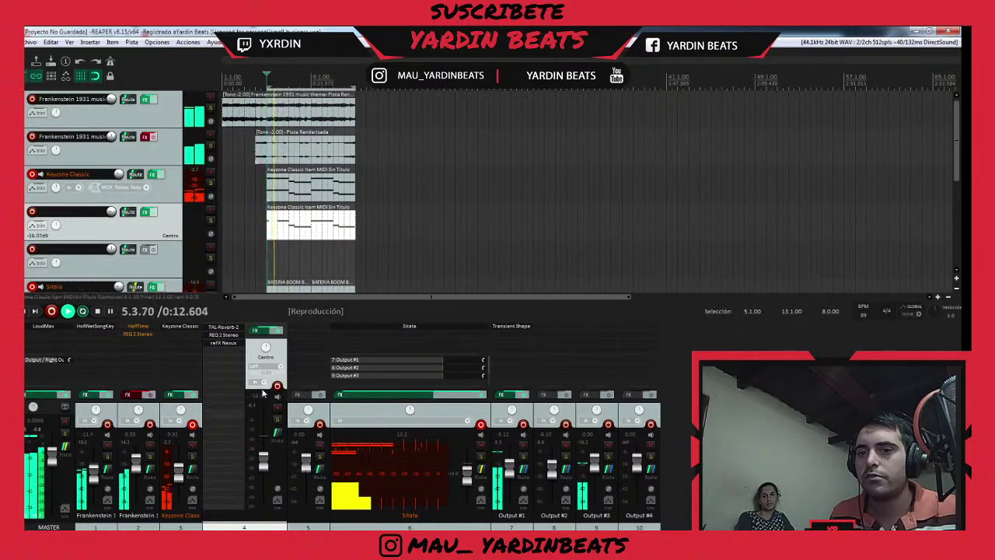
key(space)
double_click(271, 224)
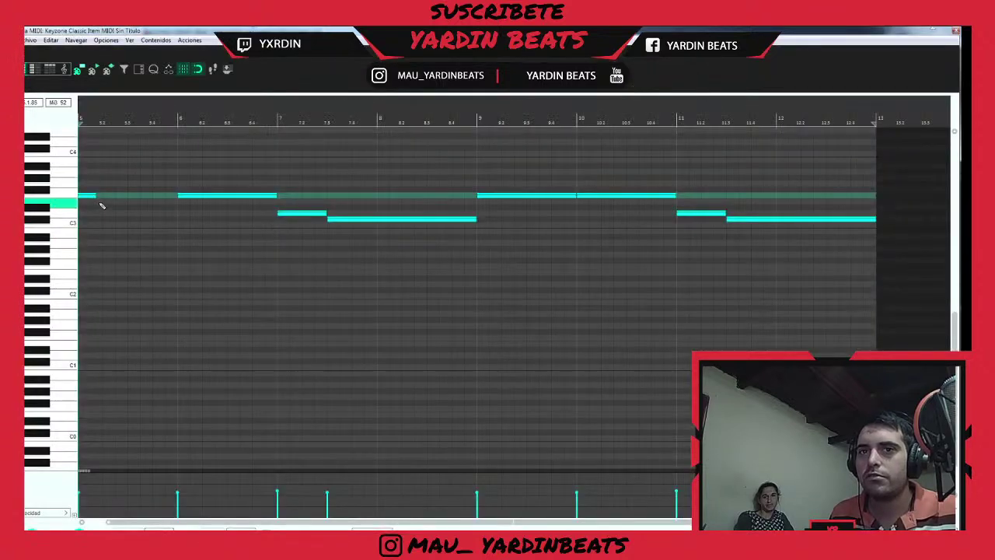
key(space)
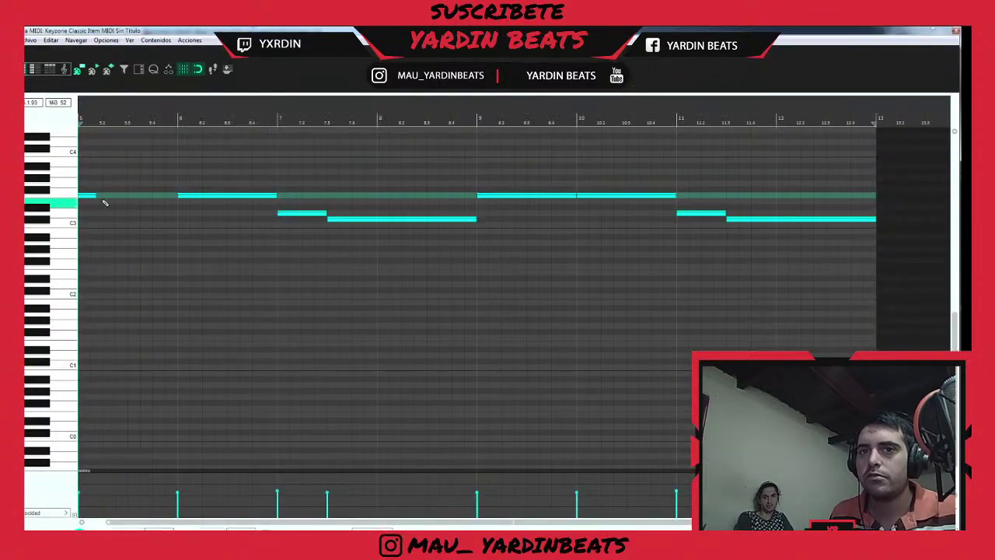
- Try the first bass note on Re3 with an added short Reb3 note between 5.3 and 5.4
mouse_move(90, 201)
mouse_down()
mouse_move(86, 219)
mouse_move(94, 212)
mouse_up()
key(space)
key(space)
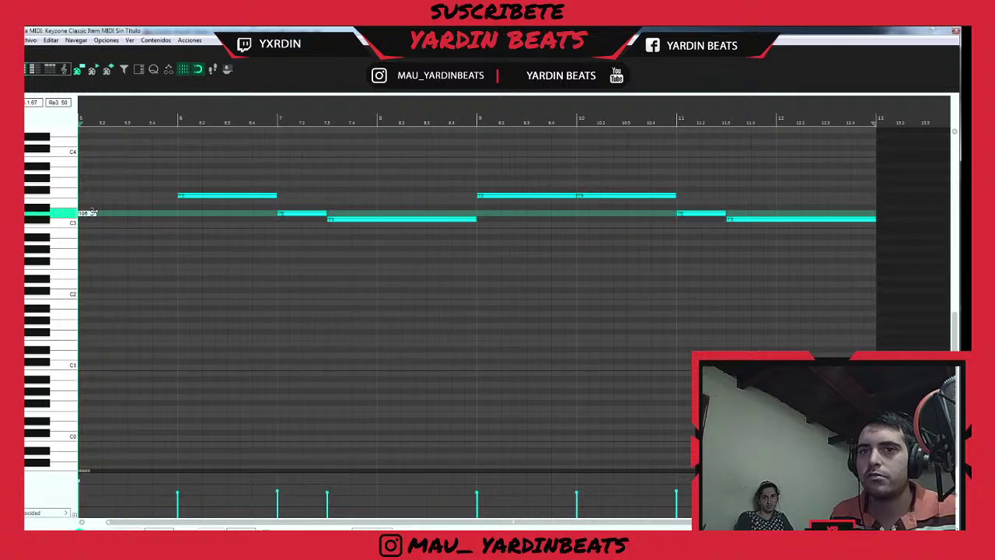
key(space)
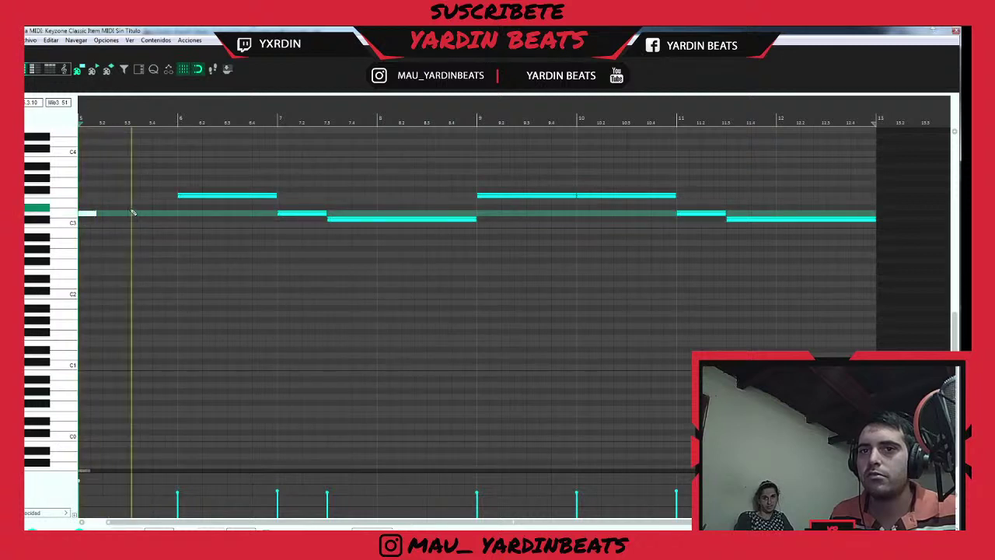
click(139, 214)
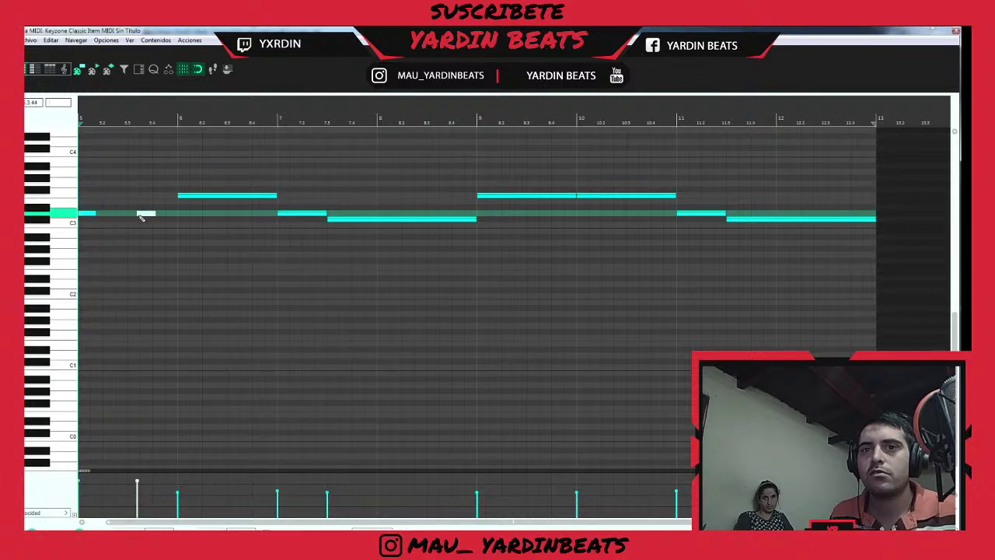
drag(152, 216, 149, 223)
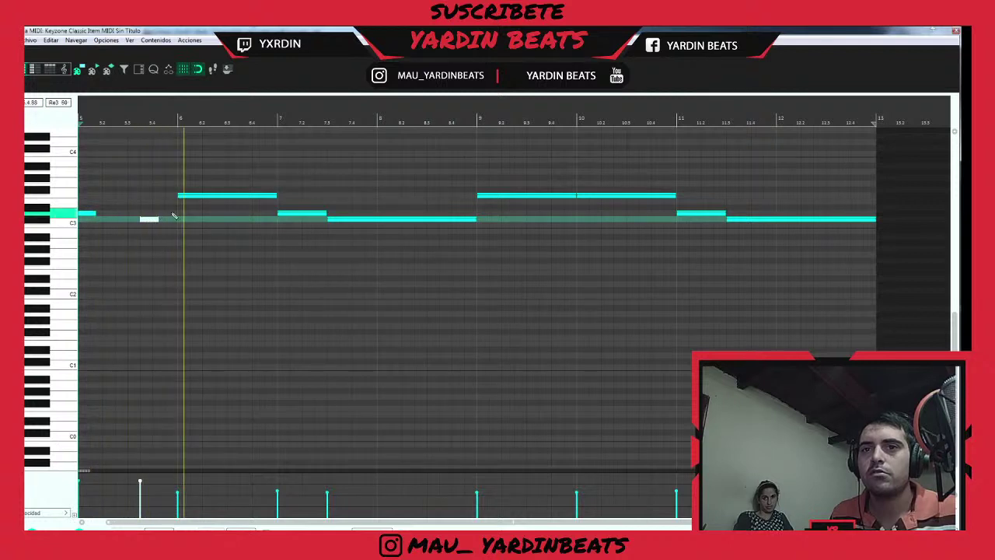
key(space)
drag(90, 214, 91, 197)
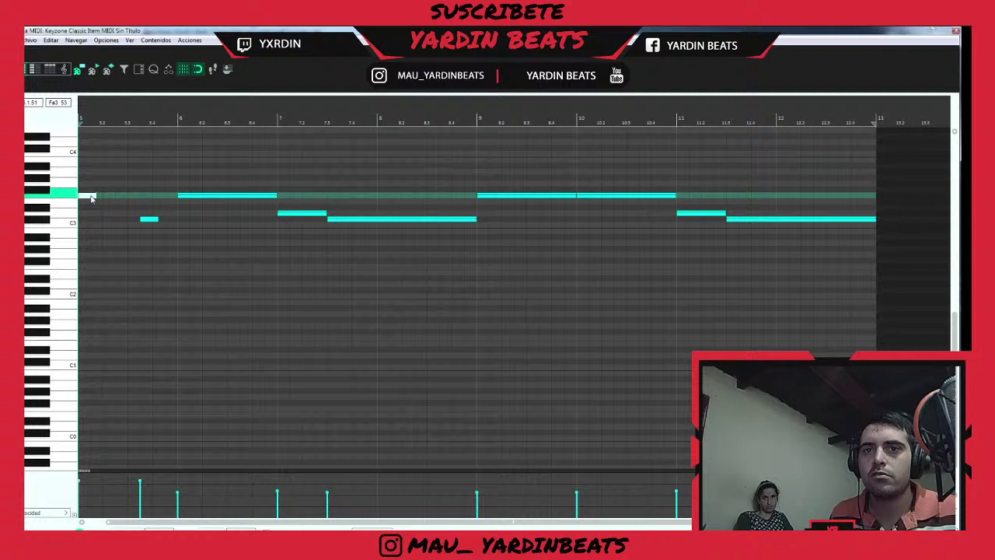
double_click(147, 219)
key(space)
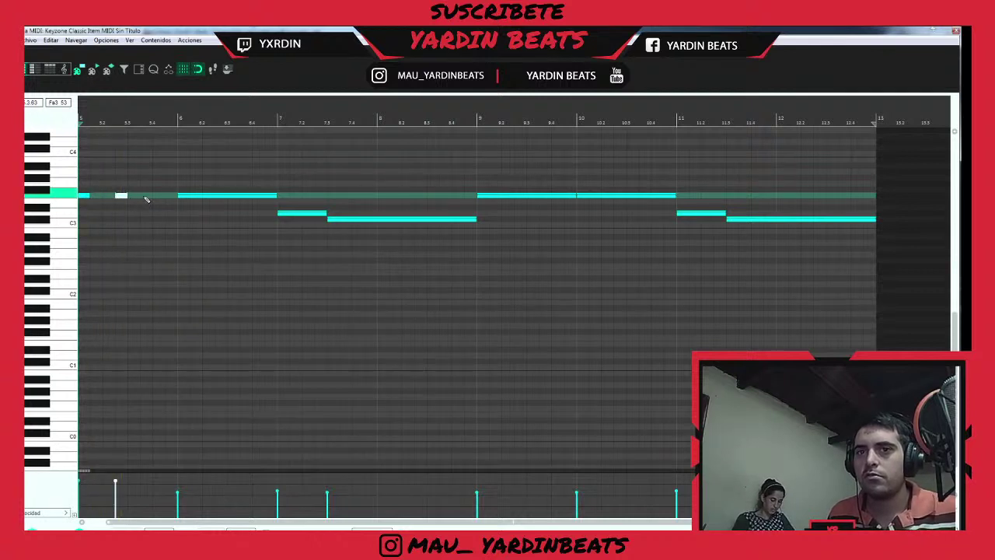
- Add a short Reb3 note starting midway between beats 5.3 and 5.4
click(139, 208)
drag(143, 210, 142, 223)
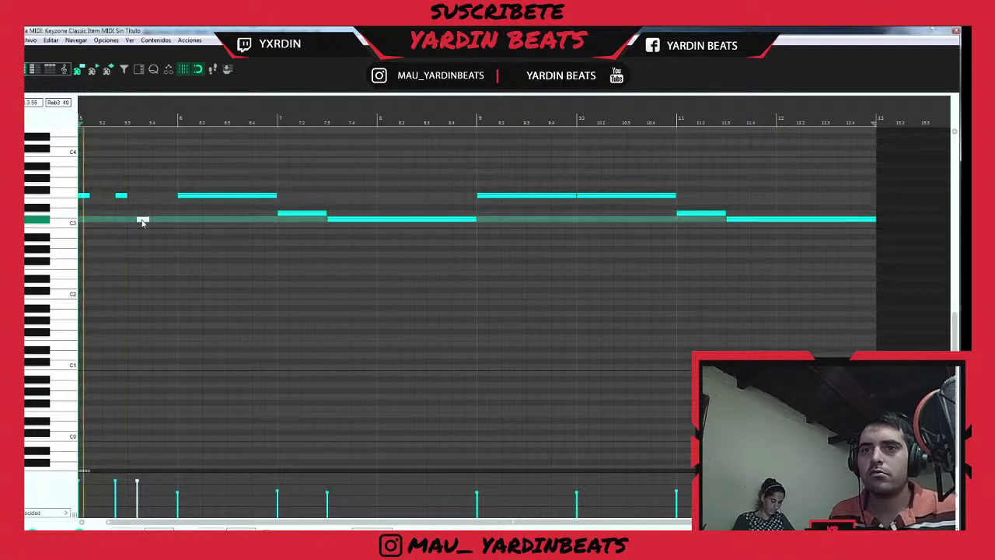
key(Delete)
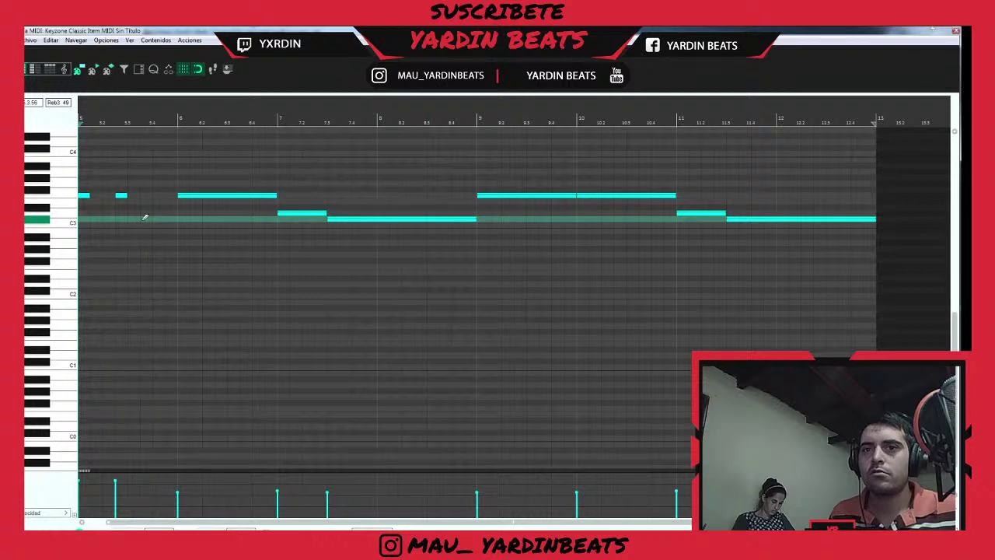
click(145, 220)
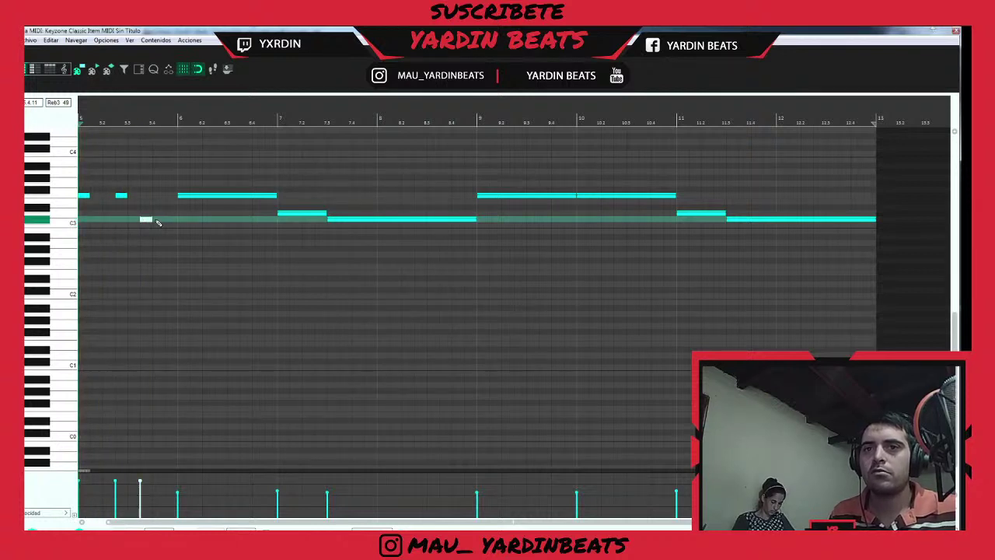
key(space)
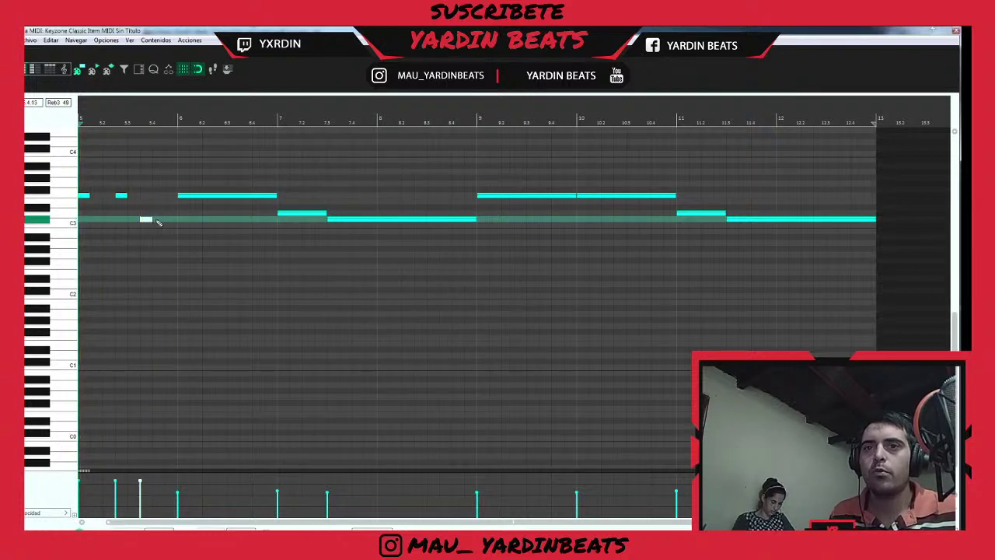
- Add a second short Reb3 note at about 5.4 and shorten both Reb3 notes so a small gap separates them
key(space)
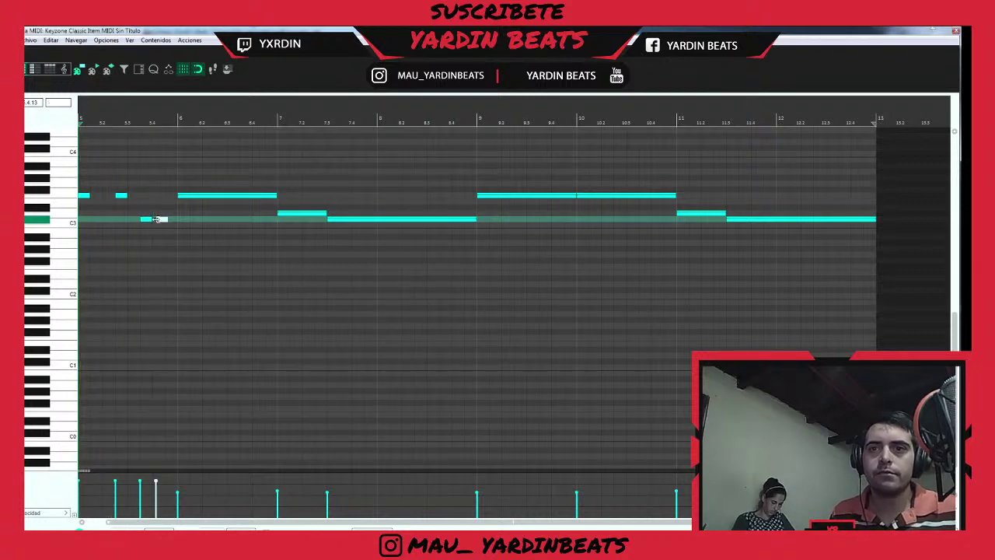
key(space)
drag(161, 221, 158, 221)
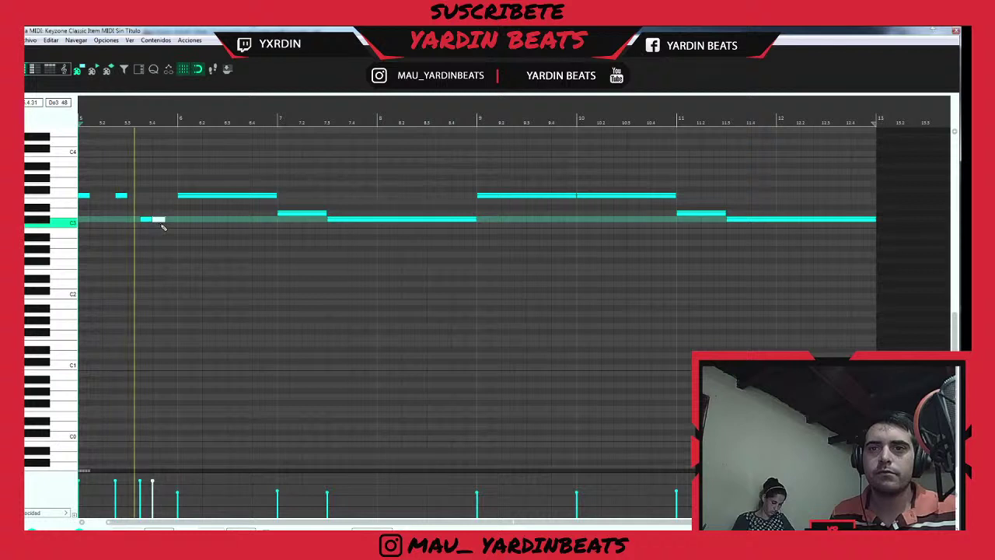
key(space)
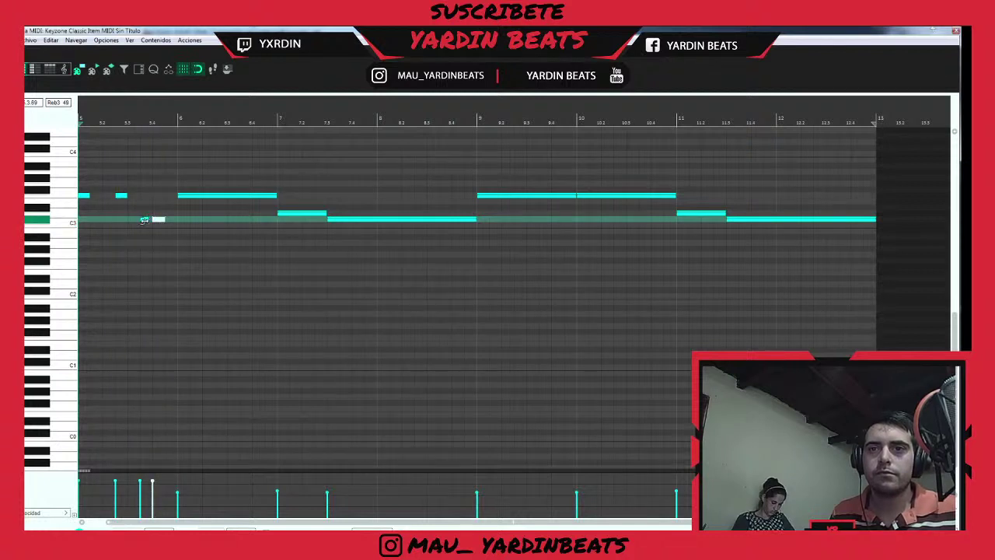
key(space)
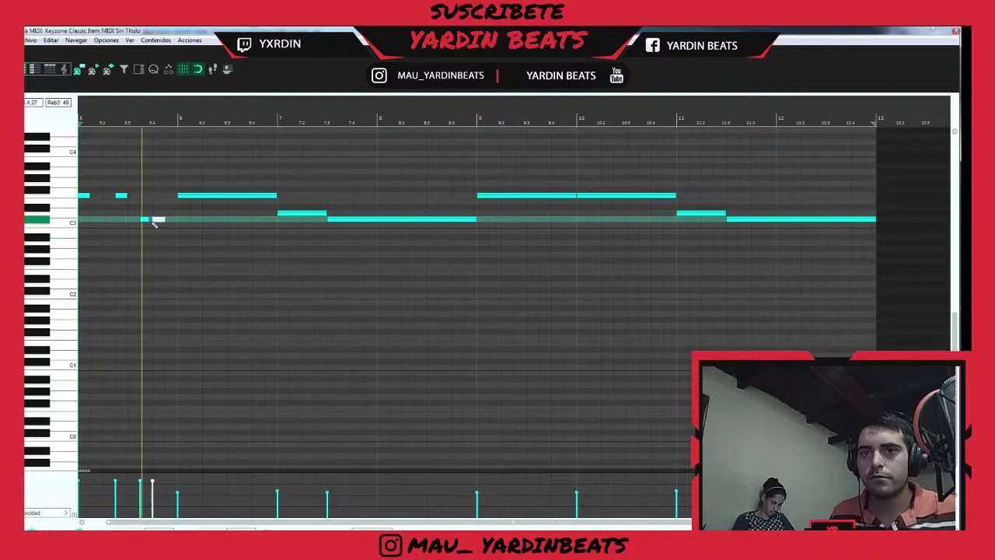
key(space)
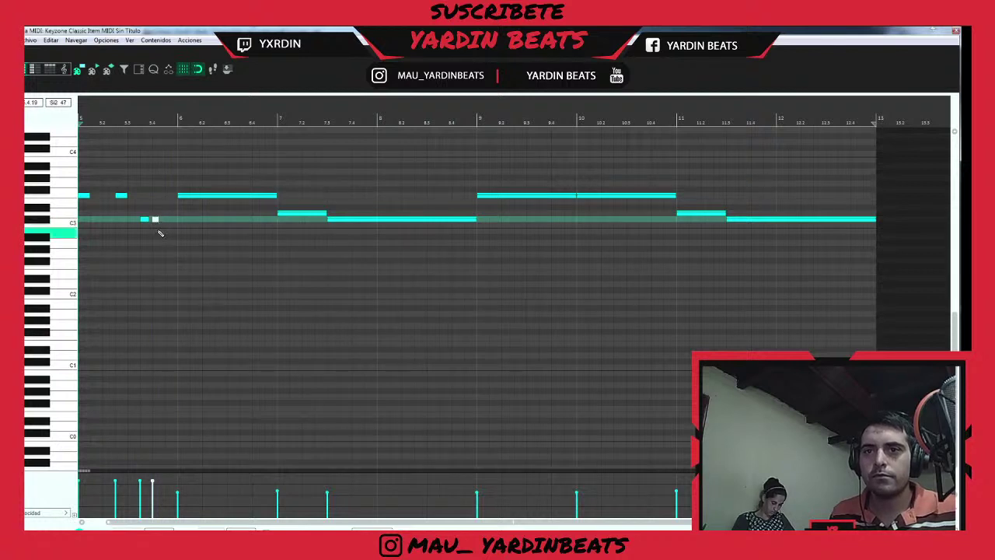
- Place a very short Re3 note directly after the two Reb3 notes and shorten the long Fa3 note at bar 6
click(160, 225)
click(166, 232)
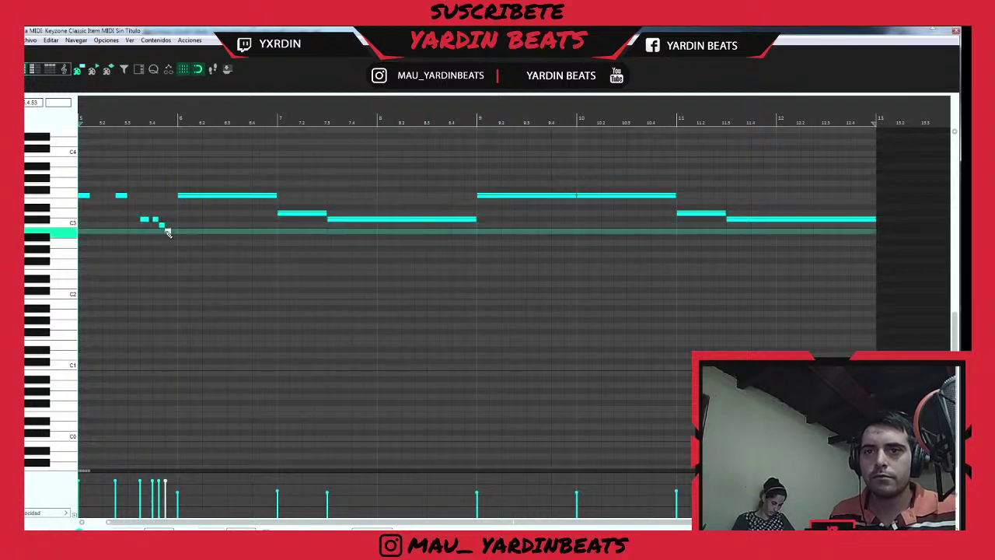
mouse_move(167, 232)
mouse_down()
mouse_move(167, 200)
mouse_move(164, 213)
mouse_up()
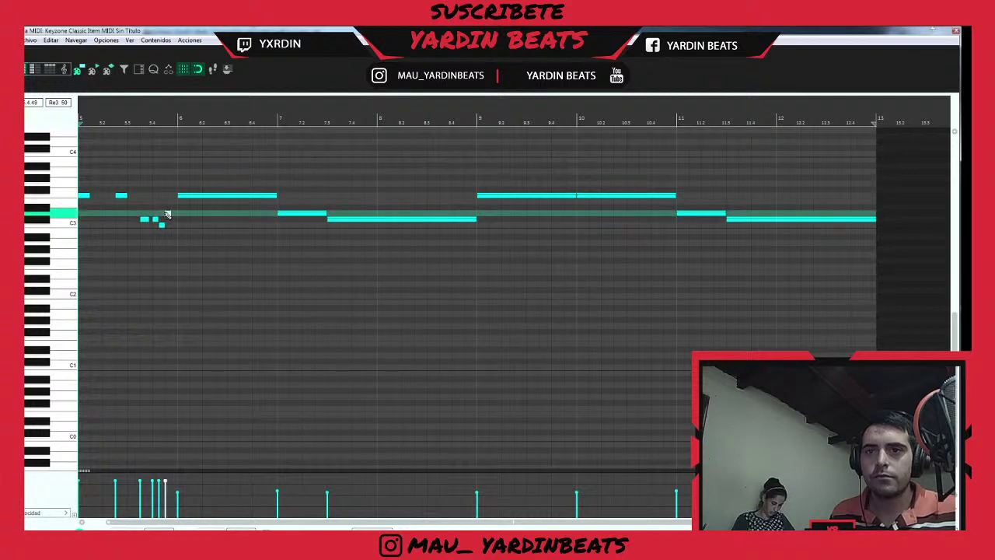
double_click(164, 225)
key(space)
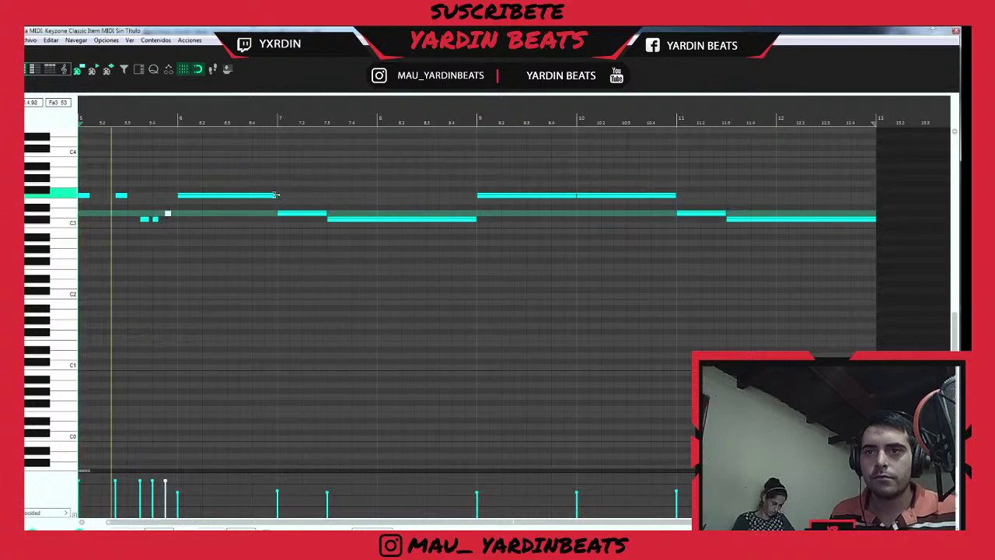
drag(277, 195, 164, 219)
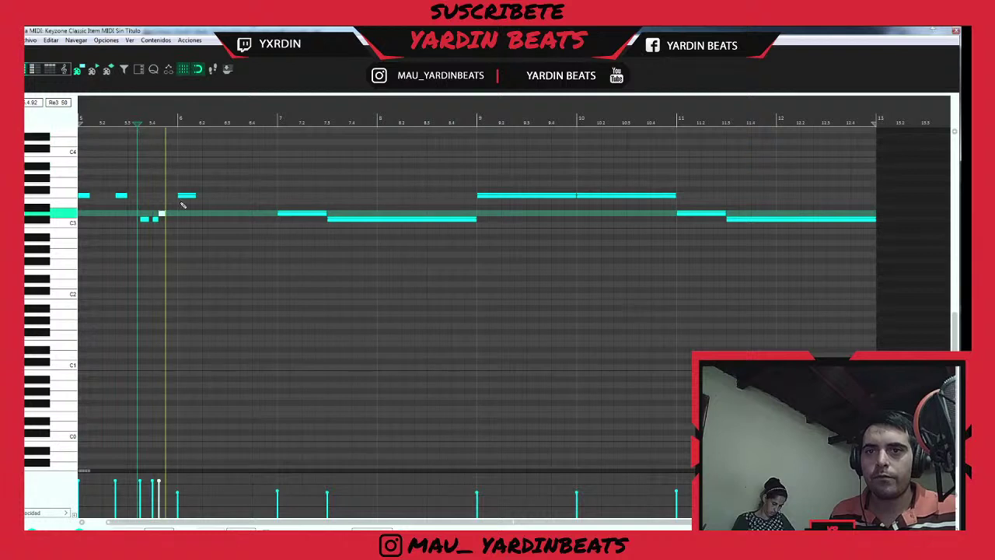
- Add a short Reb3 note right after the Re3 note near the end of bar 5 and audition the phrase
key(space)
key(space)
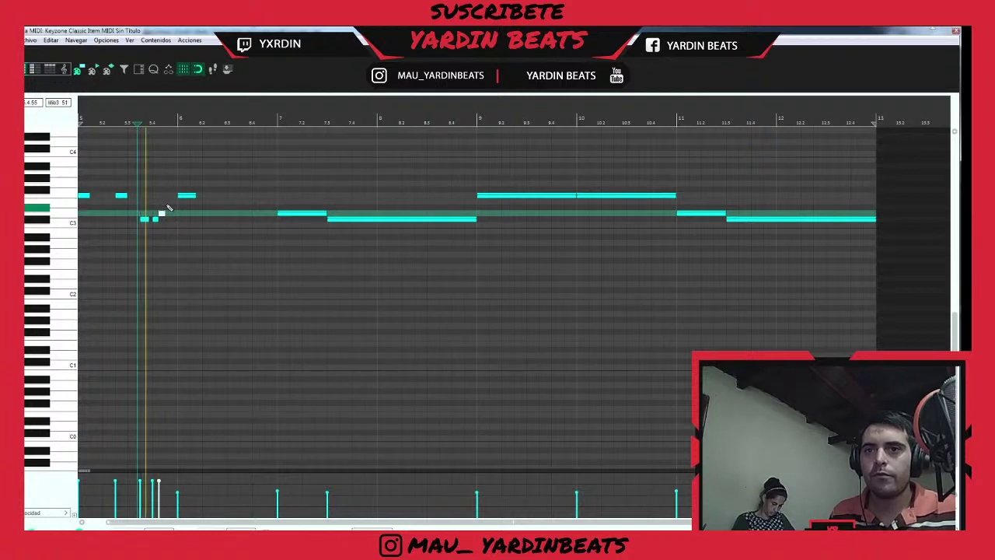
key(space)
click(166, 219)
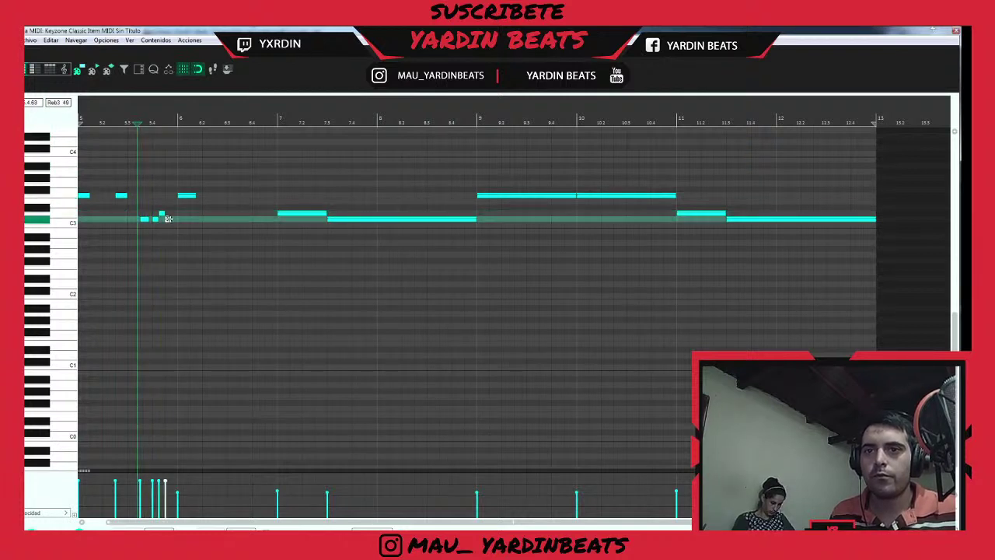
key(space)
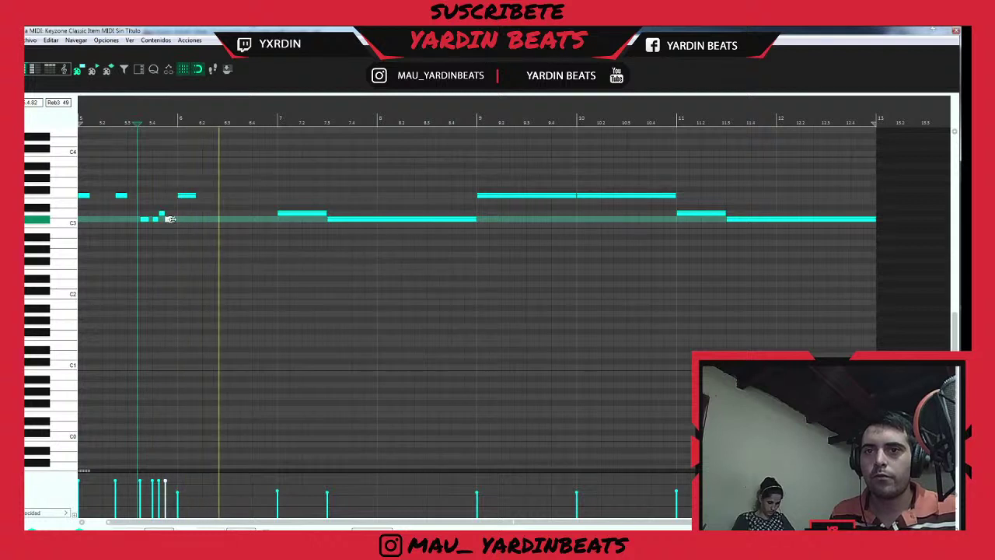
key(space)
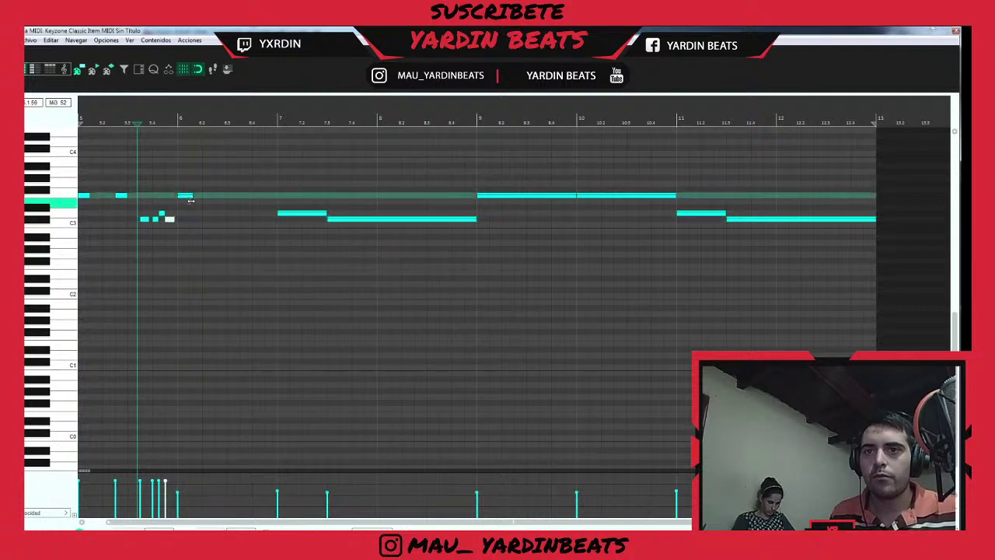
- Add a short Fa3 note just before beat 6.3 and play the bass line from the start of bar 5
click(227, 195)
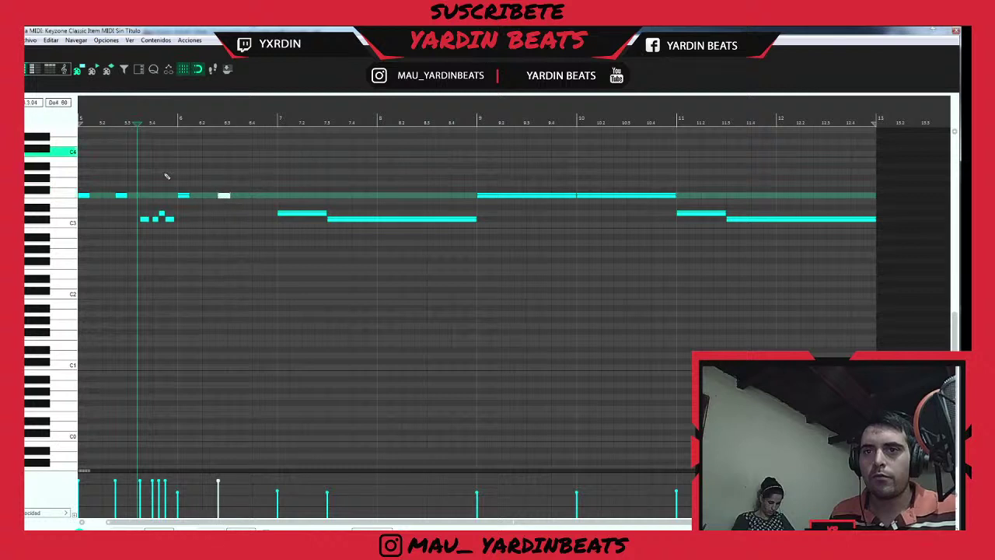
click(79, 122)
key(space)
key(space)
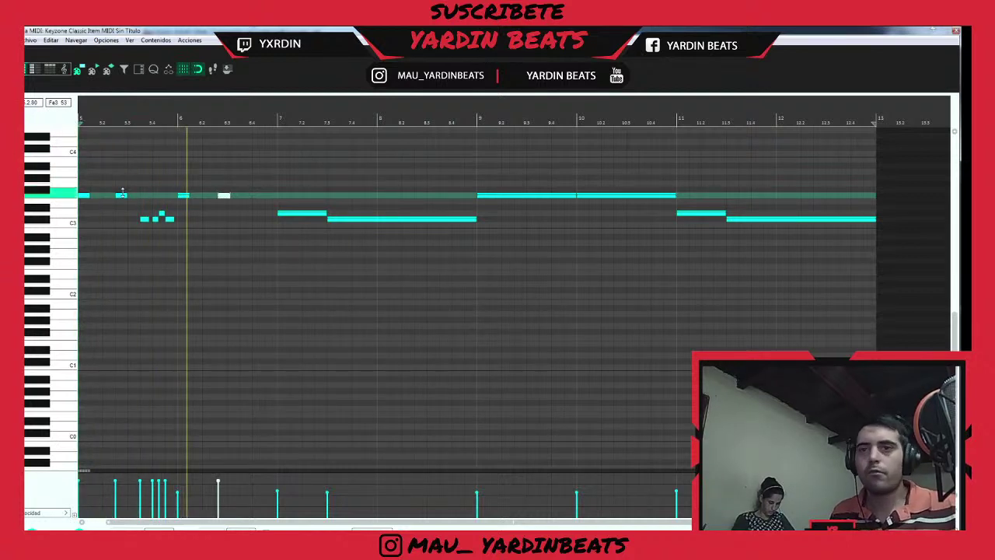
key(space)
- Add short Reb3 notes midway between beats 6.3 and 6.4 and just before beat 5.2
click(258, 215)
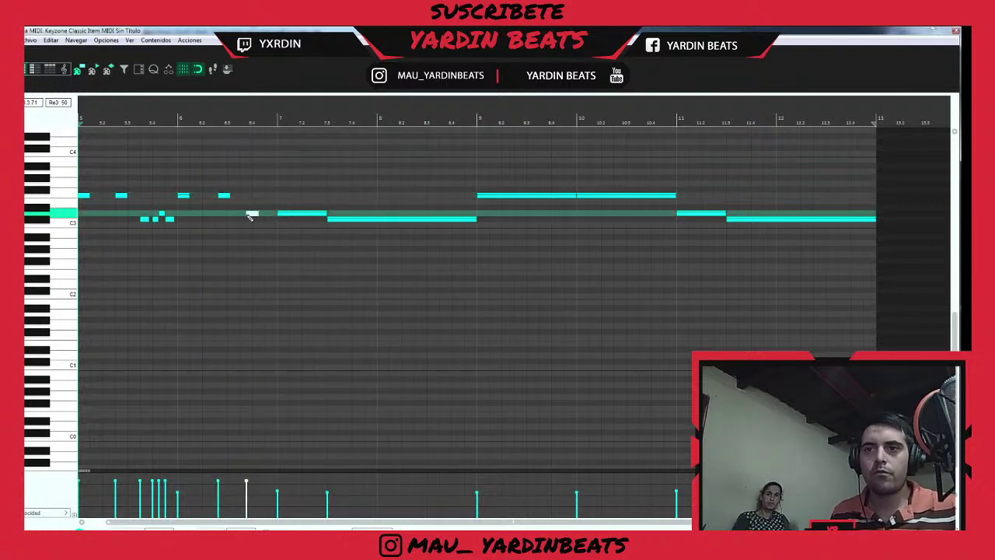
drag(250, 216, 246, 220)
key(space)
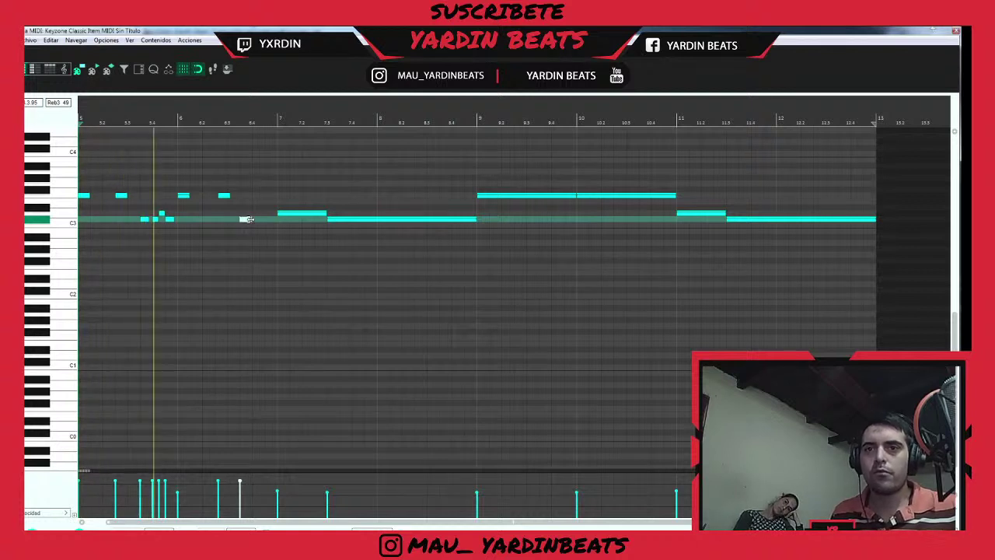
key(space)
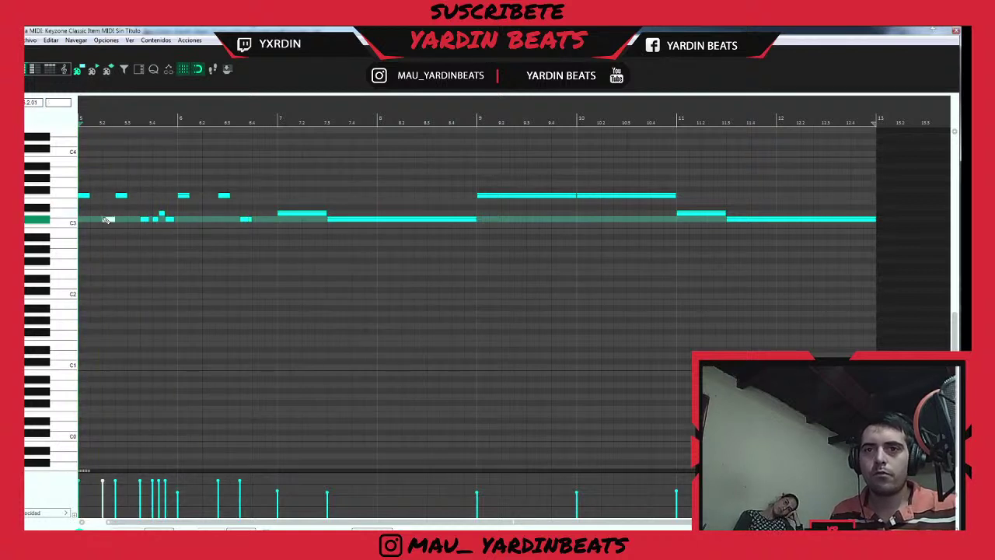
key(space)
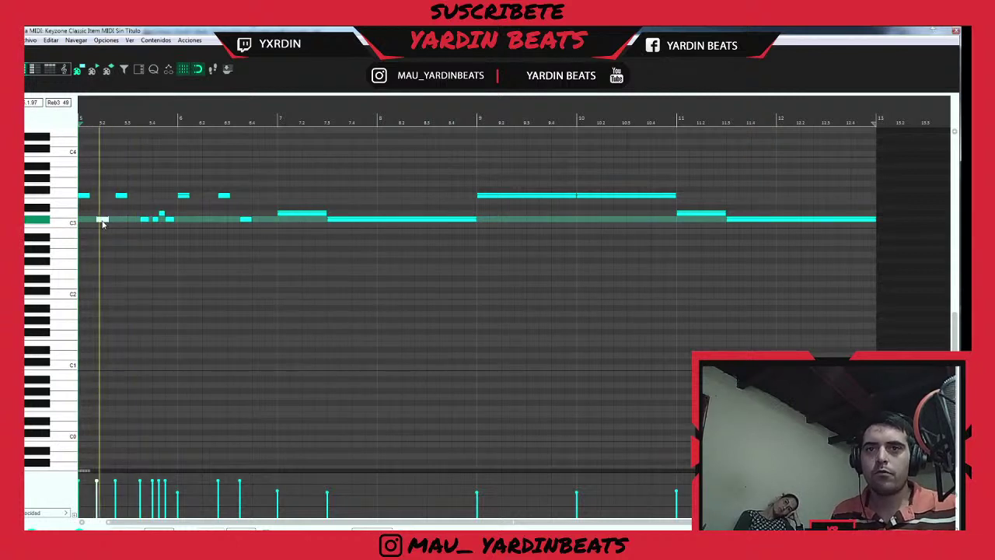
- Try a short Reb3 note just before beat 6.2 while auditioning the bass phrase
key(space)
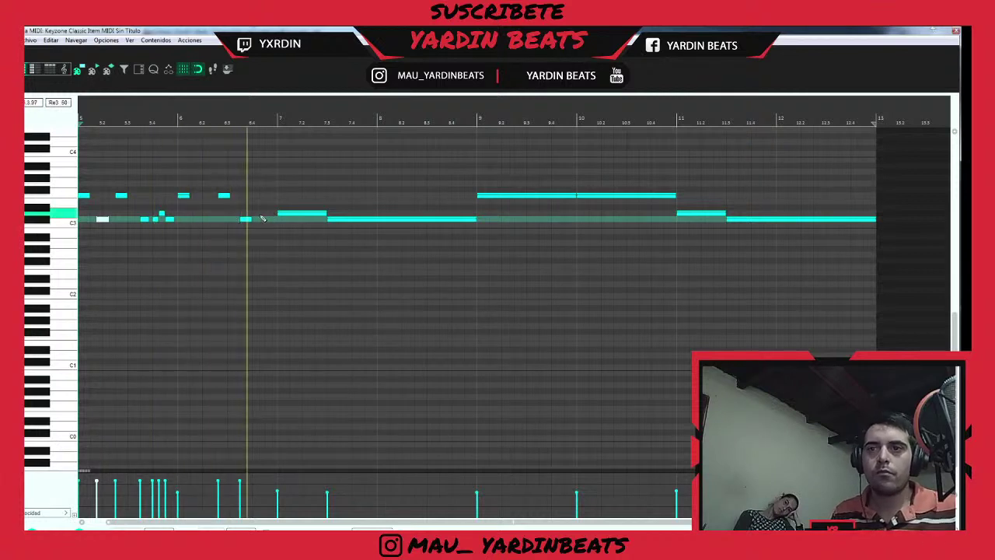
key(space)
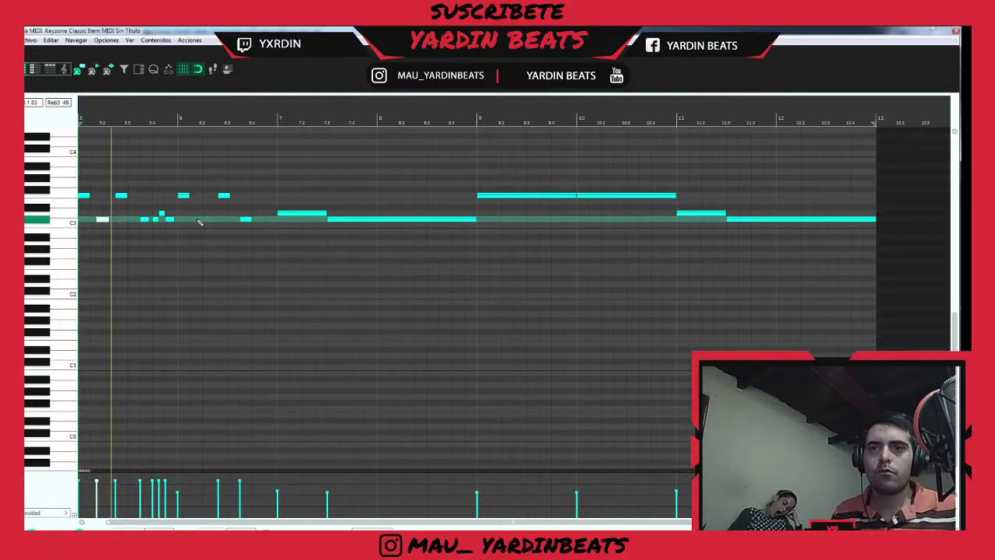
click(196, 220)
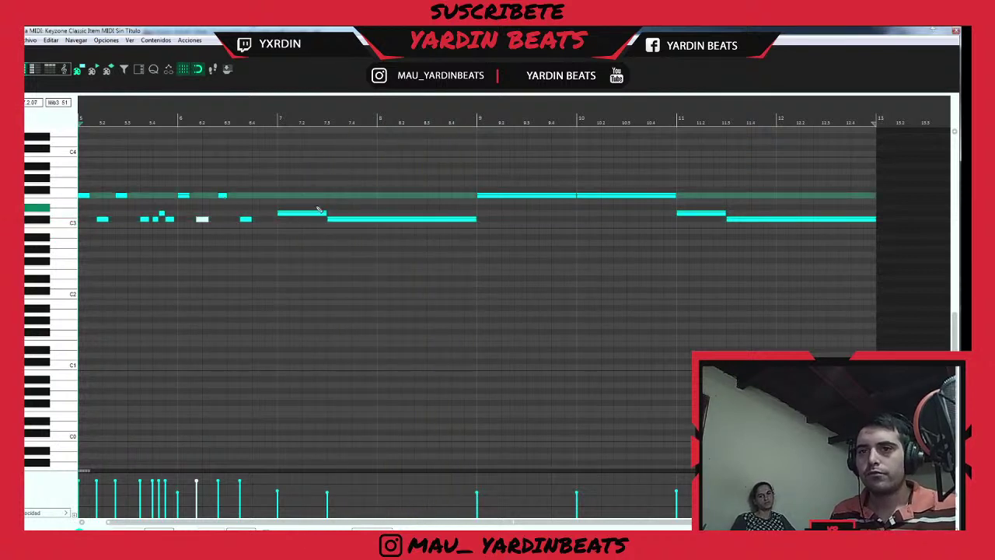
- Delete the short Reb3 and Re3 notes in bar 5 and the Reb3 note just before beat 6.2
double_click(104, 219)
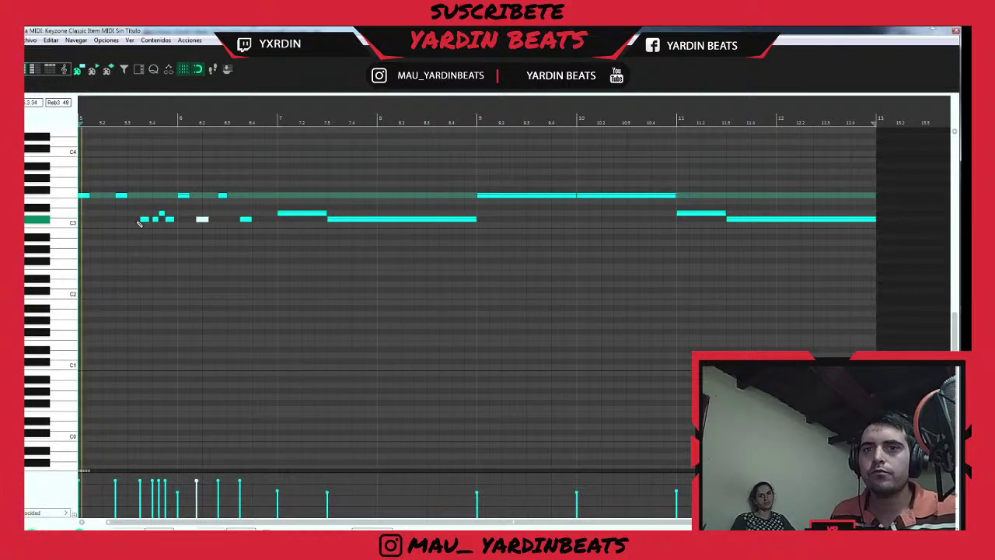
drag(141, 222, 161, 211)
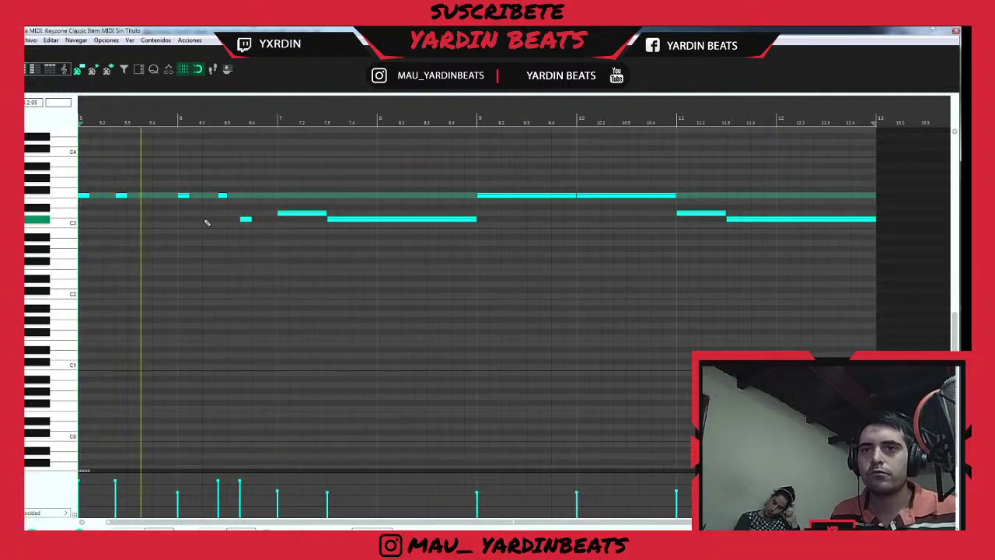
- Raise the velocity of all the bass notes to the maximum and play the line from bar 5
key(ctrl+a)
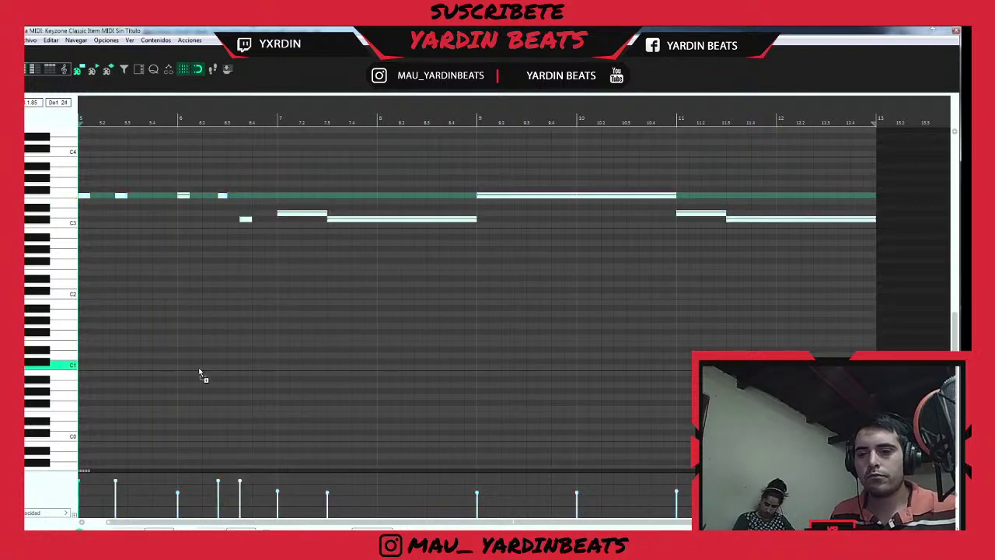
drag(177, 494, 180, 298)
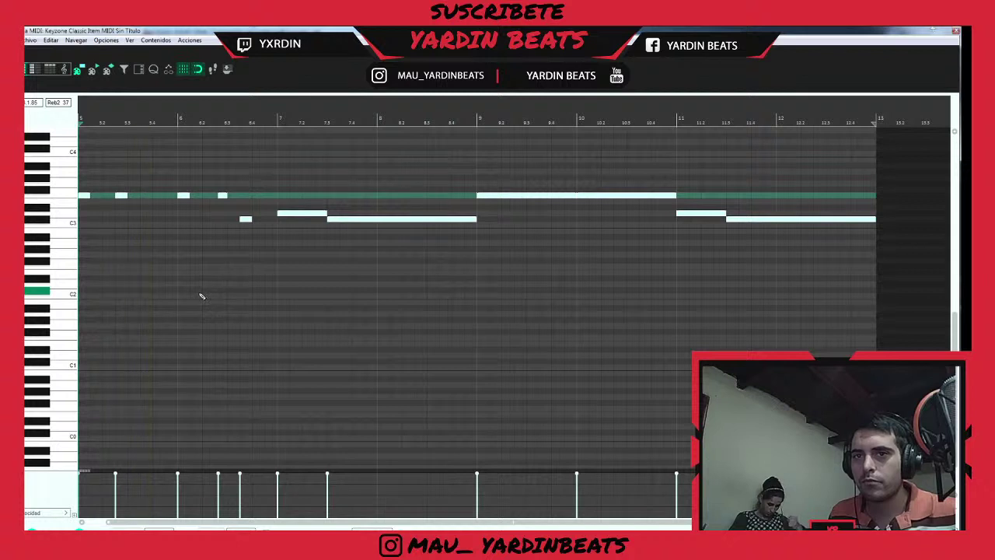
click(200, 293)
key(space)
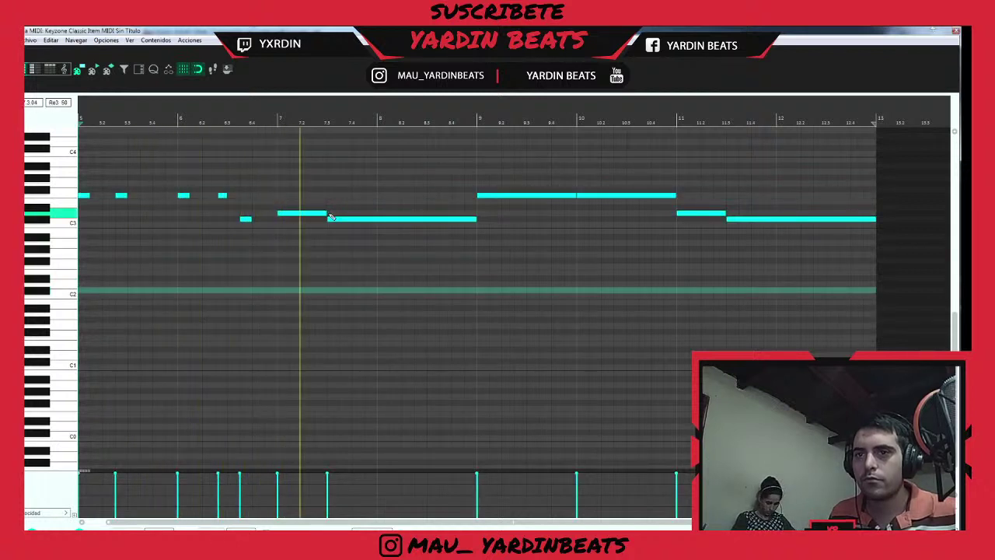
- Shorten the Re3 note at bar 7 to one beat and add a short Re3 note ending at beat 7.3
drag(329, 215, 318, 213)
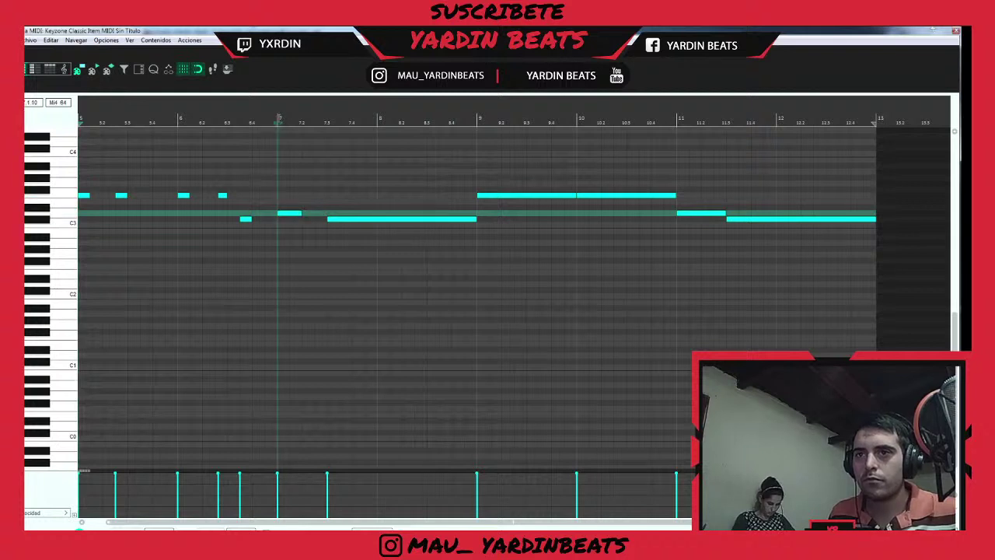
drag(318, 213, 340, 215)
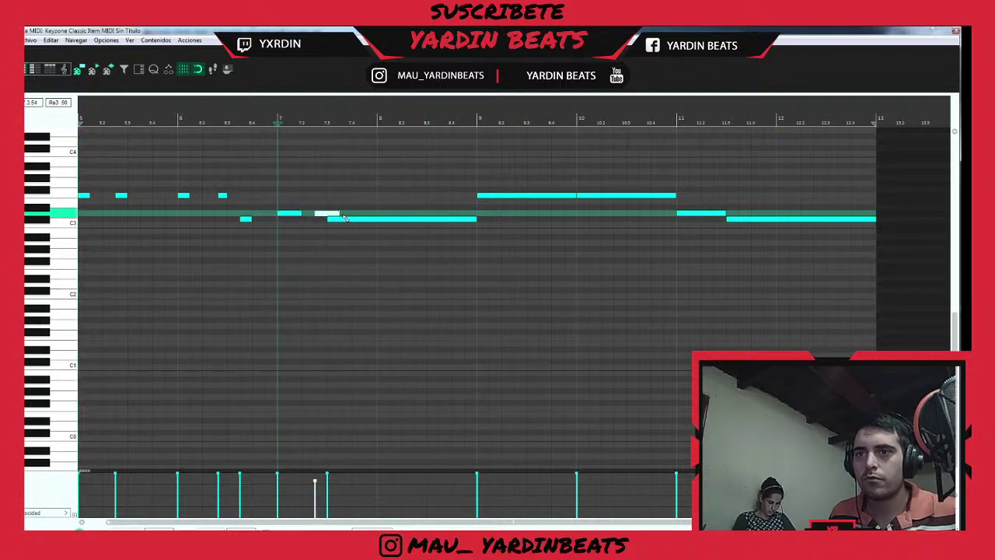
key(space)
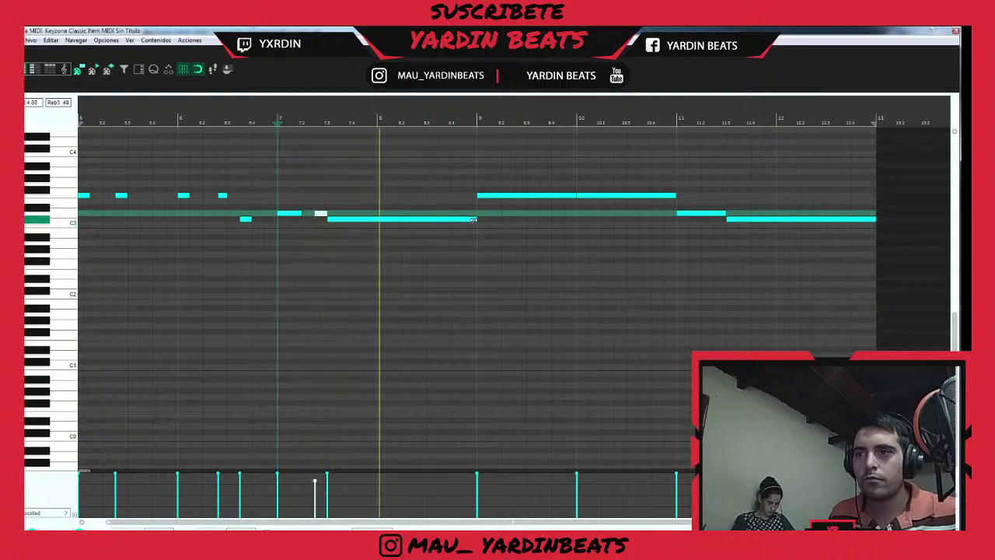
- Trim the long Reb3 note to end at bar 8 and replace the notes from bar 9 with a copy of the bars 5–7 phrase
drag(472, 224, 375, 218)
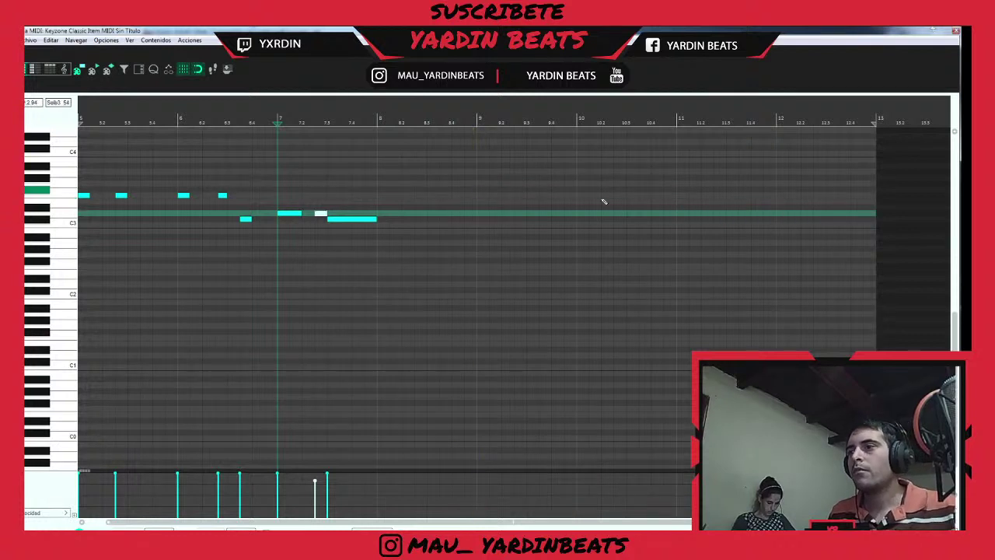
drag(497, 171, 299, 217)
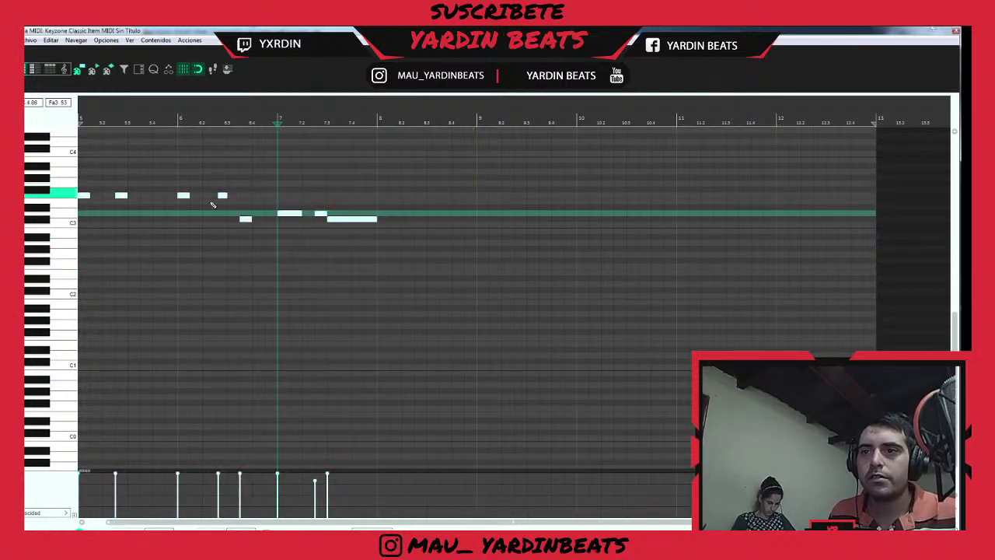
drag(82, 200, 390, 201)
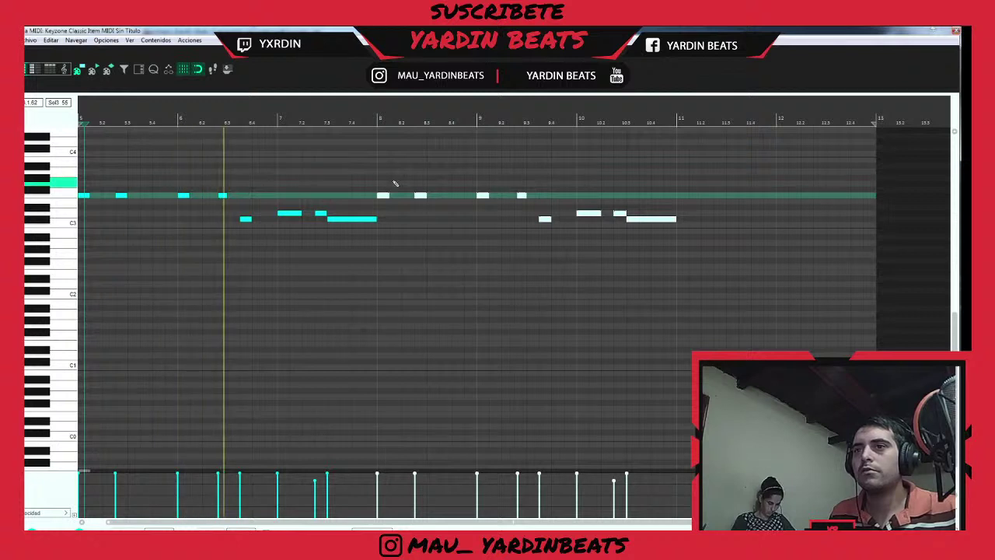
drag(387, 196, 487, 199)
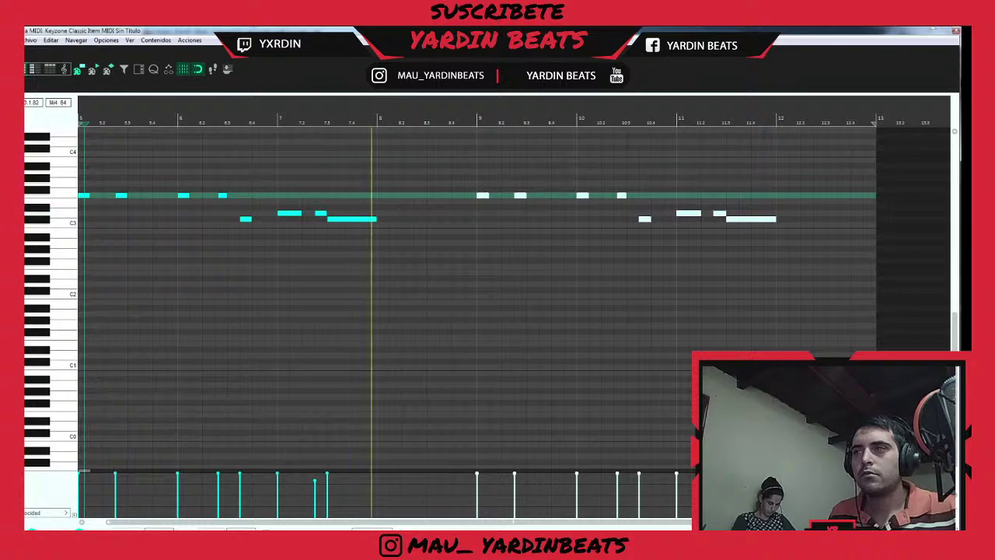
click(955, 32)
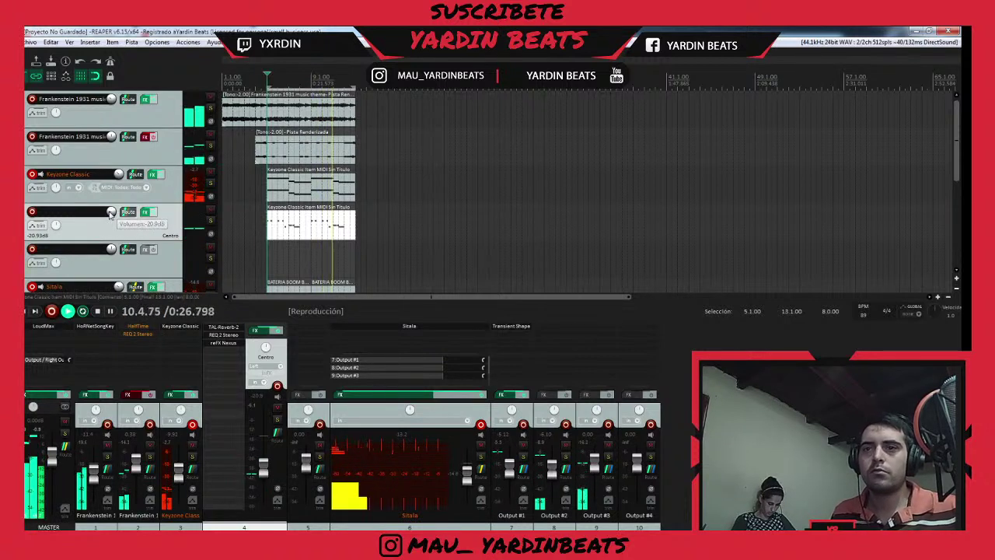
- Review the tracks and the master's LoudMax limiter while the beat plays
scroll(668, 283, up, 3)
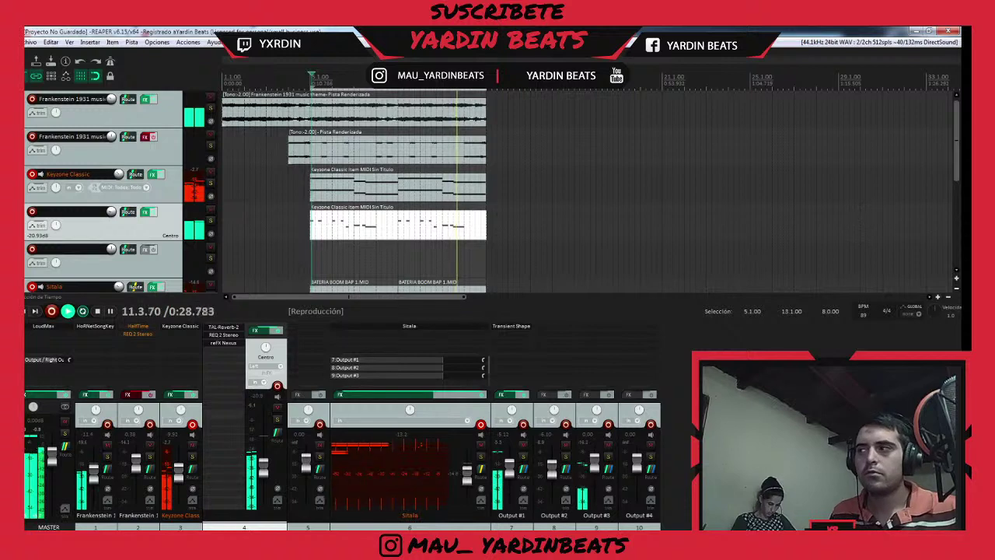
scroll(591, 194, down, 5)
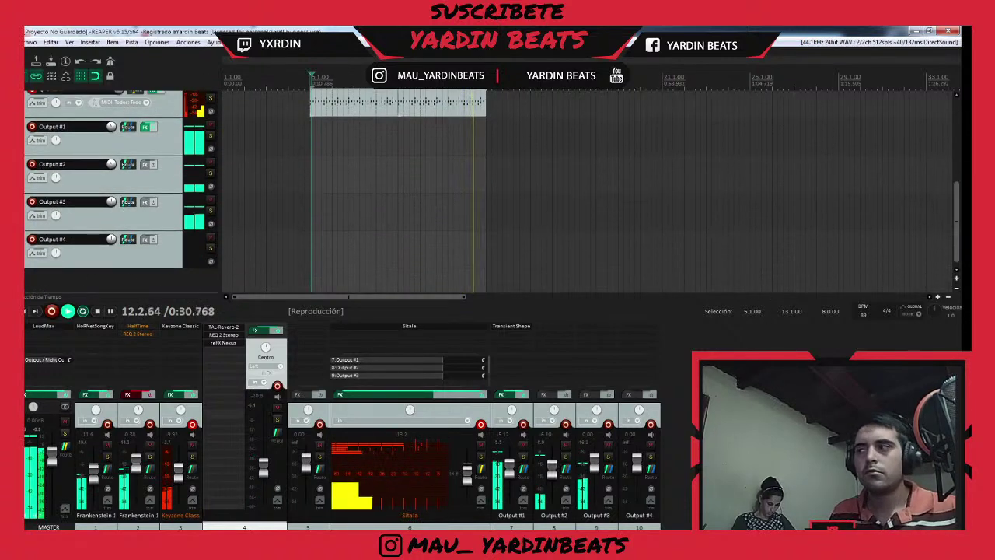
scroll(479, 219, up, 3)
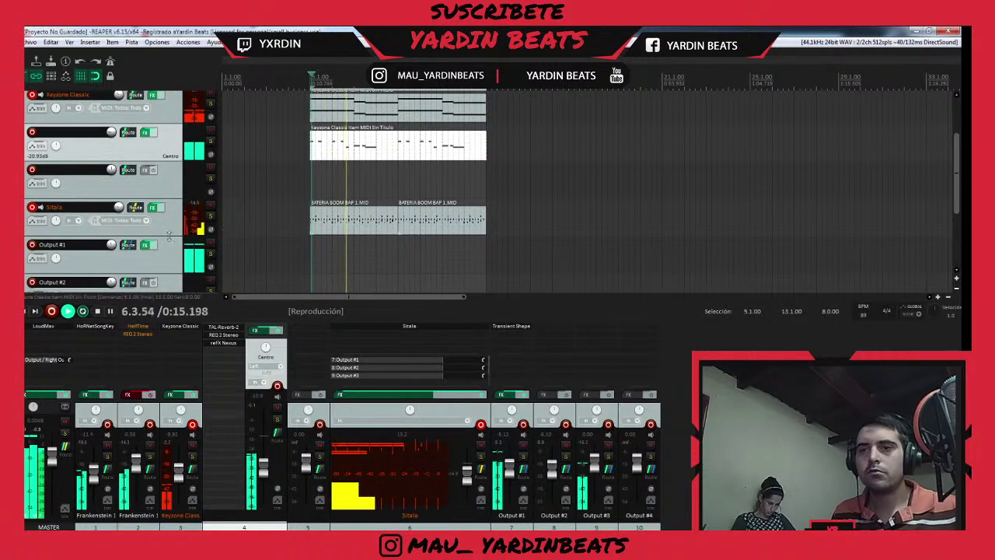
click(354, 231)
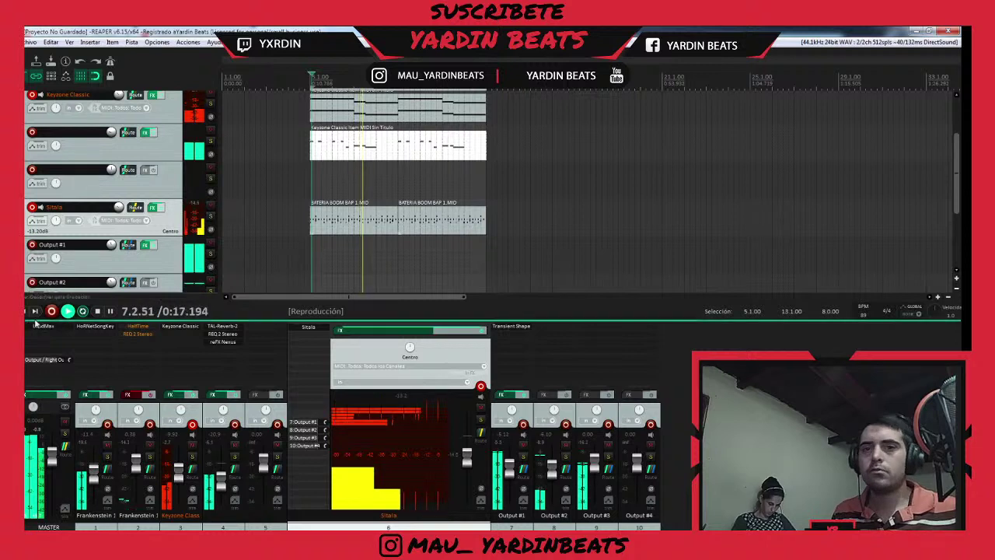
click(43, 326)
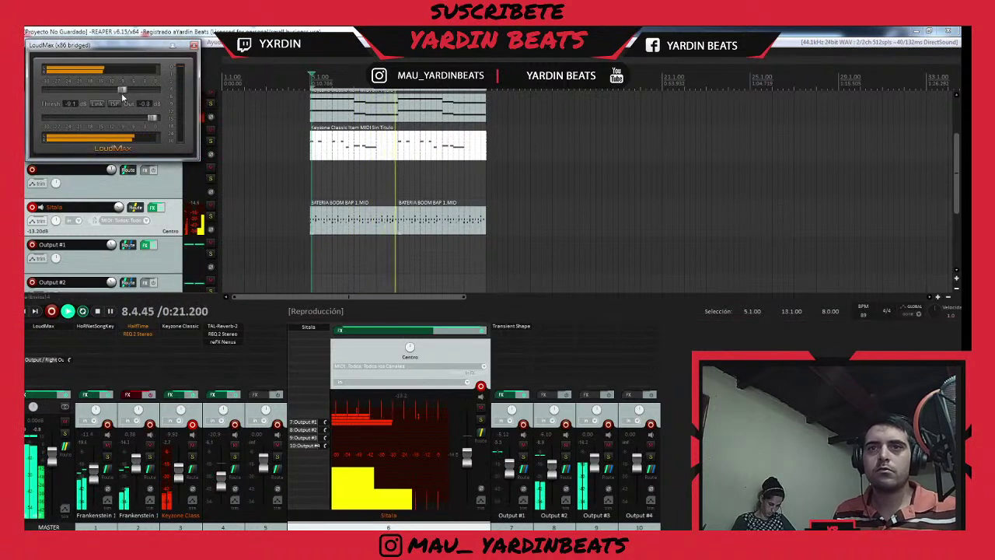
click(193, 45)
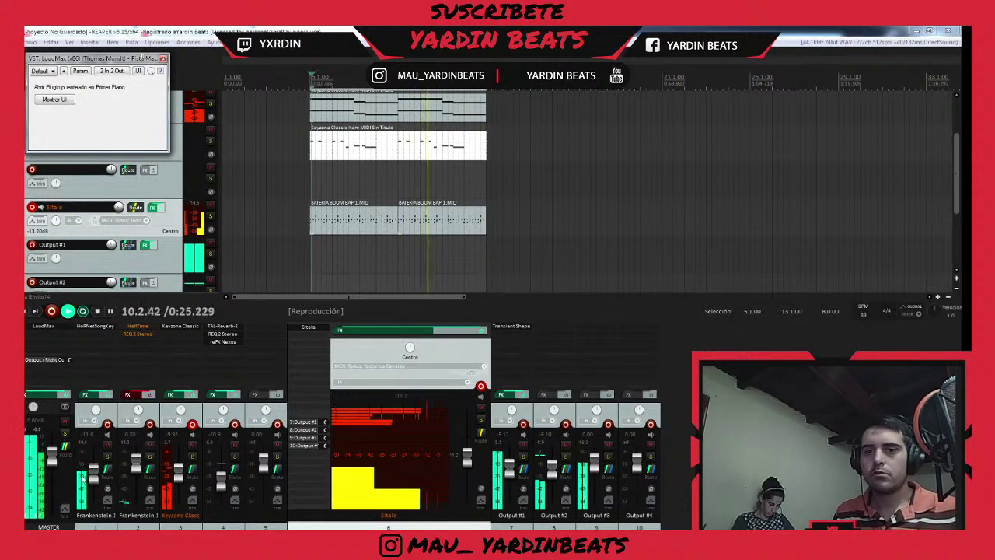
- Set the first Frankenstein 1931 track's volume to -7.62 dB and close the remaining LoudMax plugin window
drag(94, 471, 95, 466)
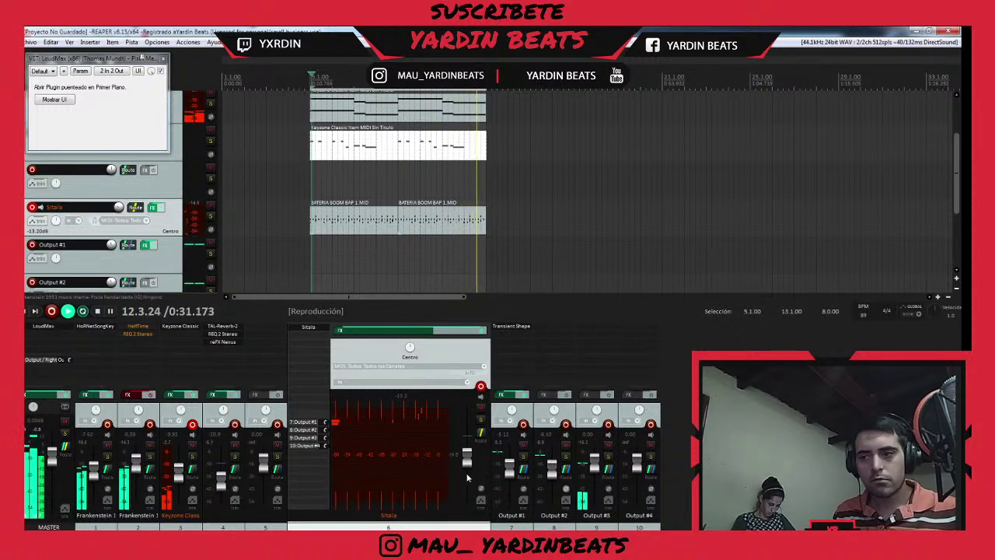
mouse_move(556, 478)
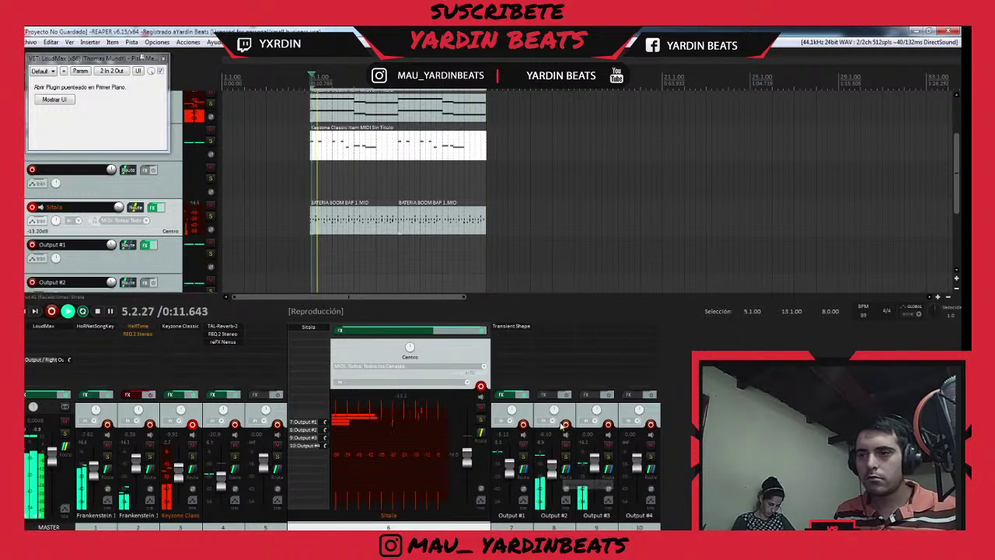
click(340, 223)
scroll(340, 223, up, 3)
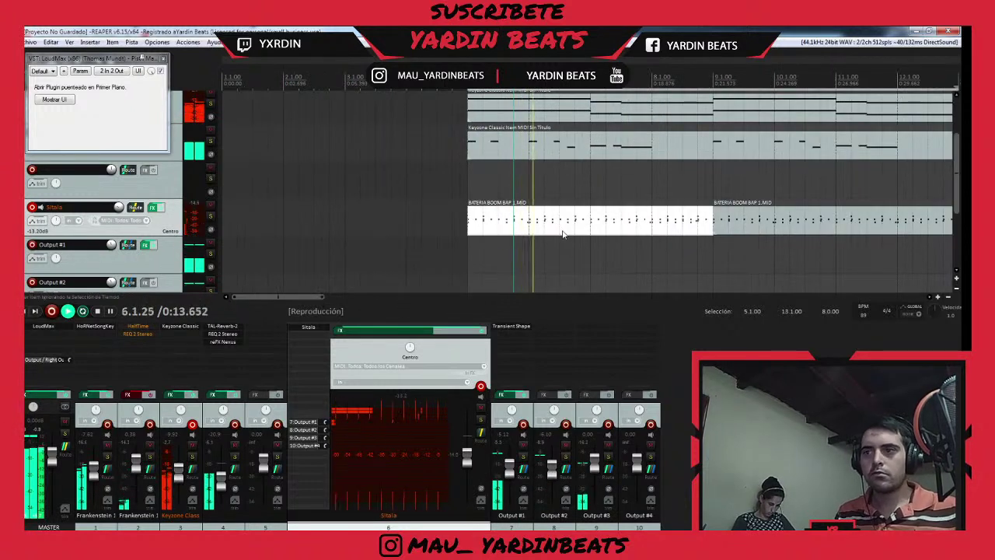
scroll(572, 230, down, 1)
scroll(572, 230, down, 3)
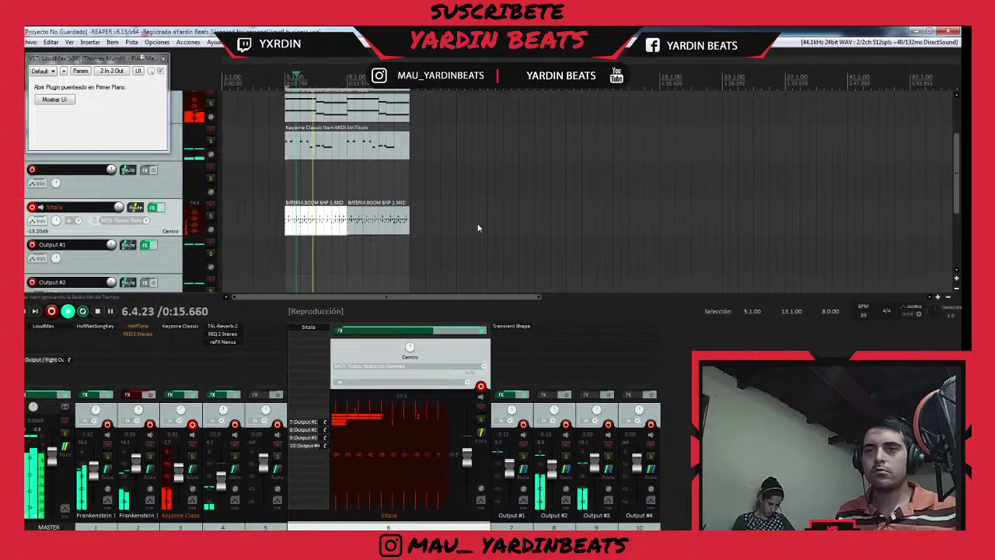
click(164, 58)
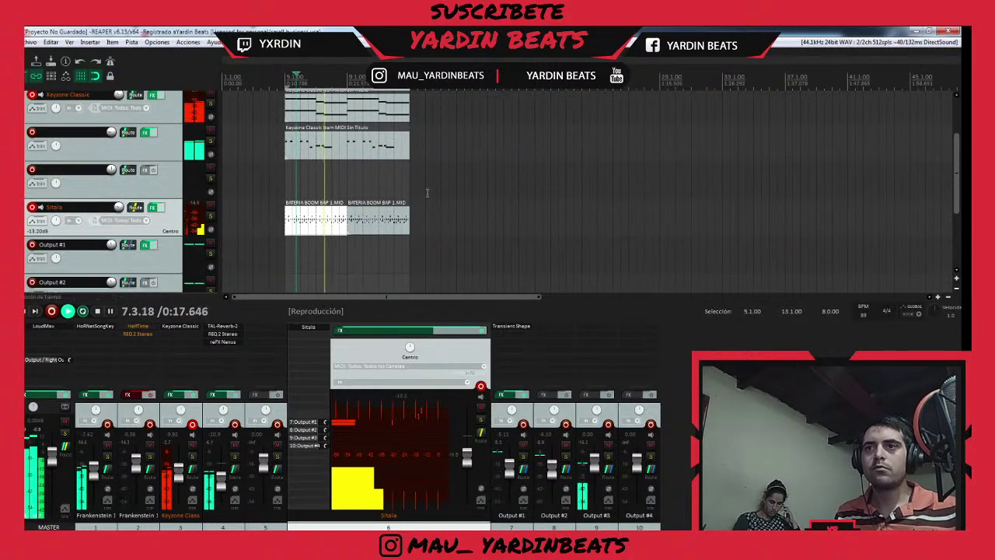
scroll(367, 194, up, 2)
scroll(366, 194, down, 2)
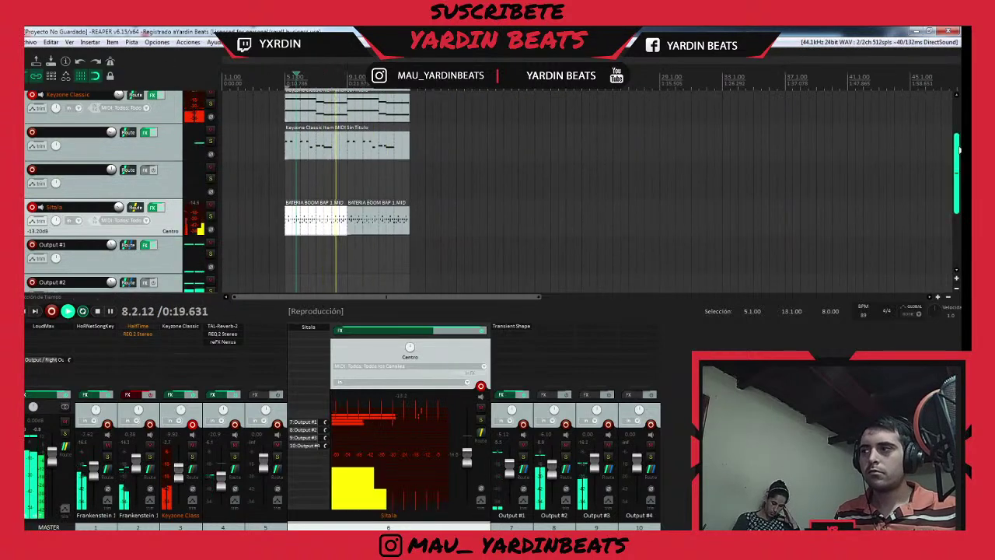
scroll(319, 120, up, 2)
scroll(303, 156, down, 5)
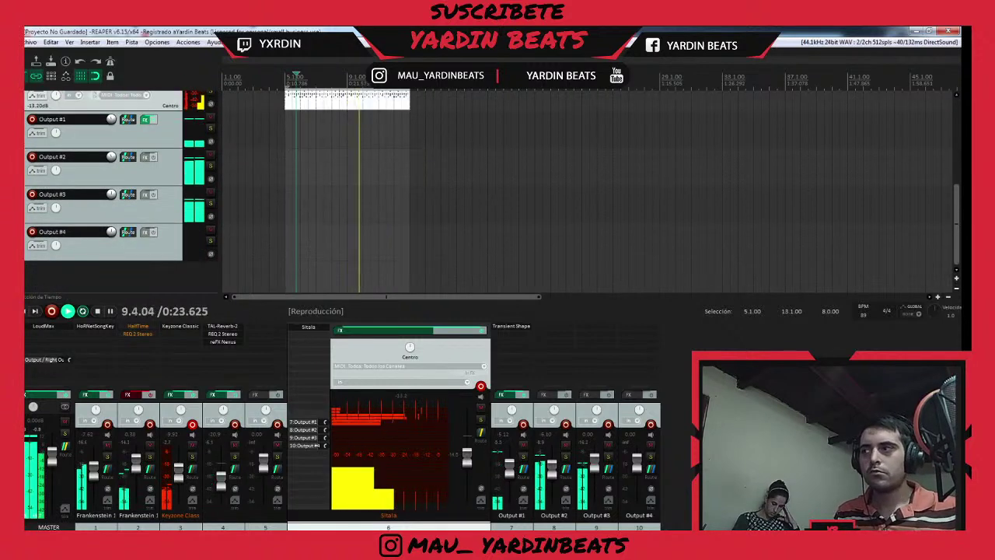
scroll(321, 148, up, 5)
key(space)
drag(438, 108, 289, 185)
scroll(288, 156, up, 5)
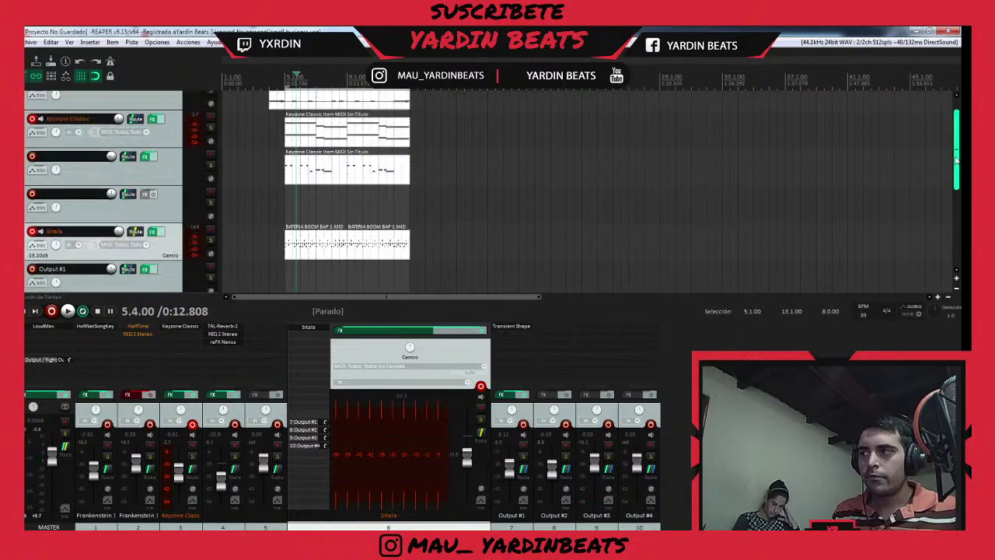
- Split the first Frankenstein 1931 clip at the start of bar 5
click(265, 100)
click(286, 114)
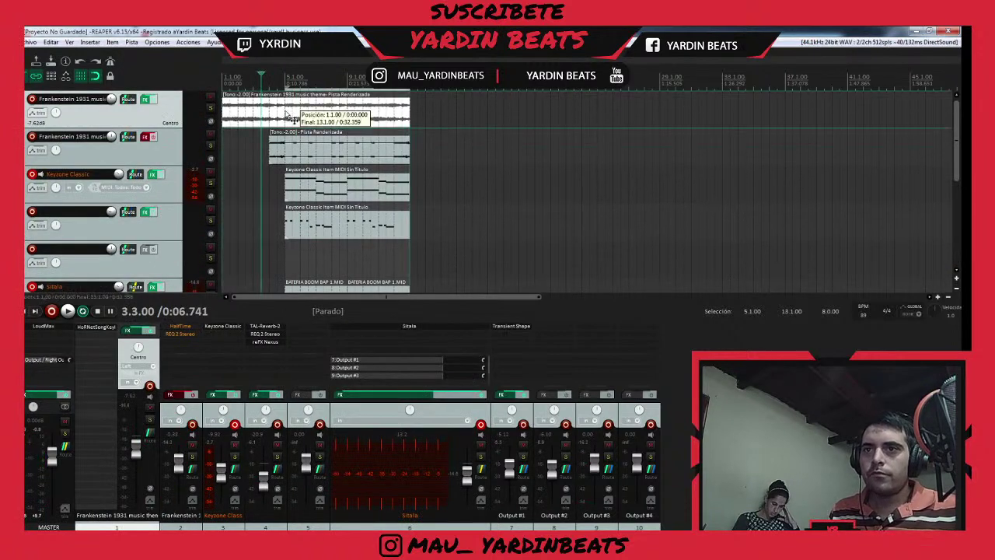
key(s)
- Copy all the sample, piano, bass and drum clips spanning bars 5 to 12 so the duplicates start at bar 13
drag(423, 113, 289, 166)
scroll(288, 167, up, 6)
scroll(450, 158, down, 5)
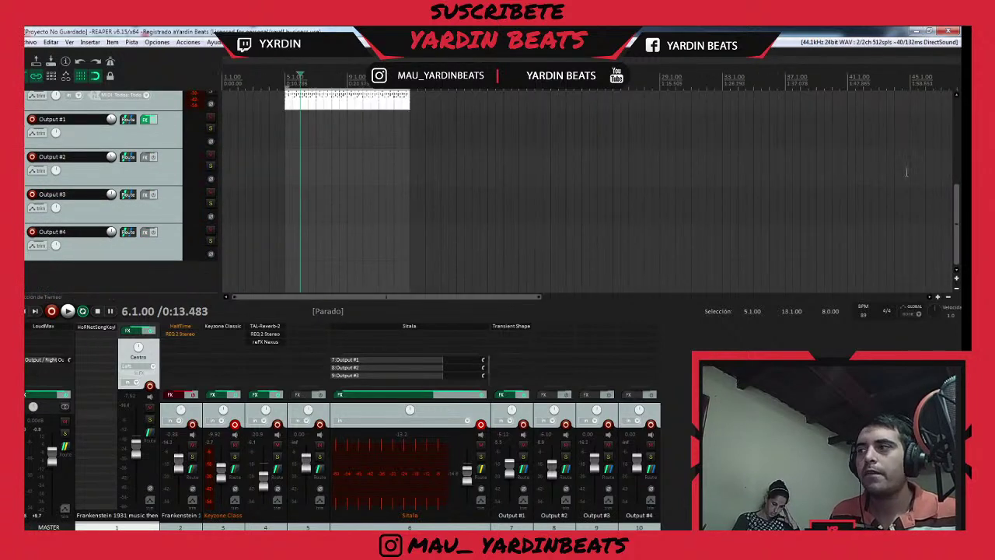
scroll(958, 226, up, 5)
drag(283, 113, 426, 118)
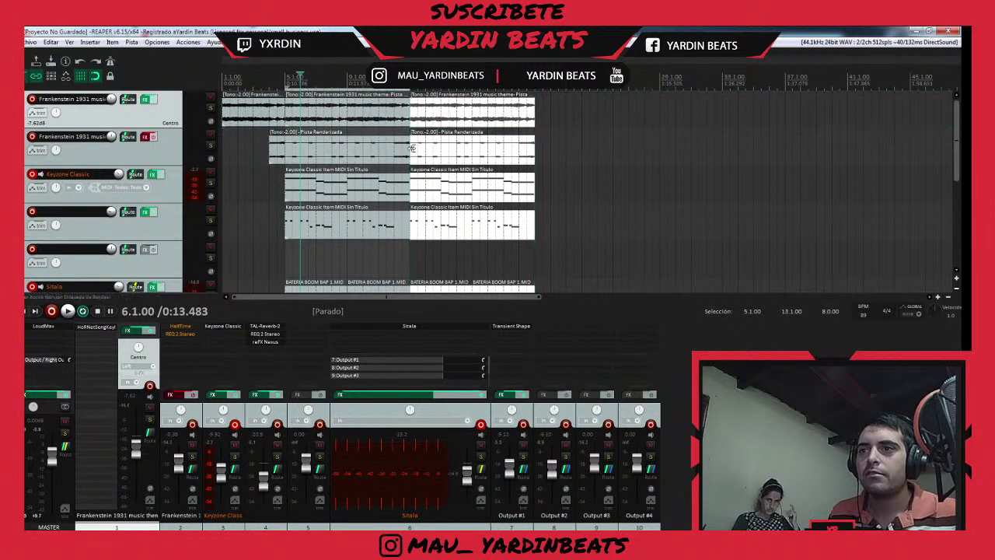
click(413, 146)
mouse_move(415, 152)
mouse_down()
mouse_move(437, 154)
mouse_move(400, 152)
mouse_move(439, 158)
mouse_move(424, 152)
mouse_up()
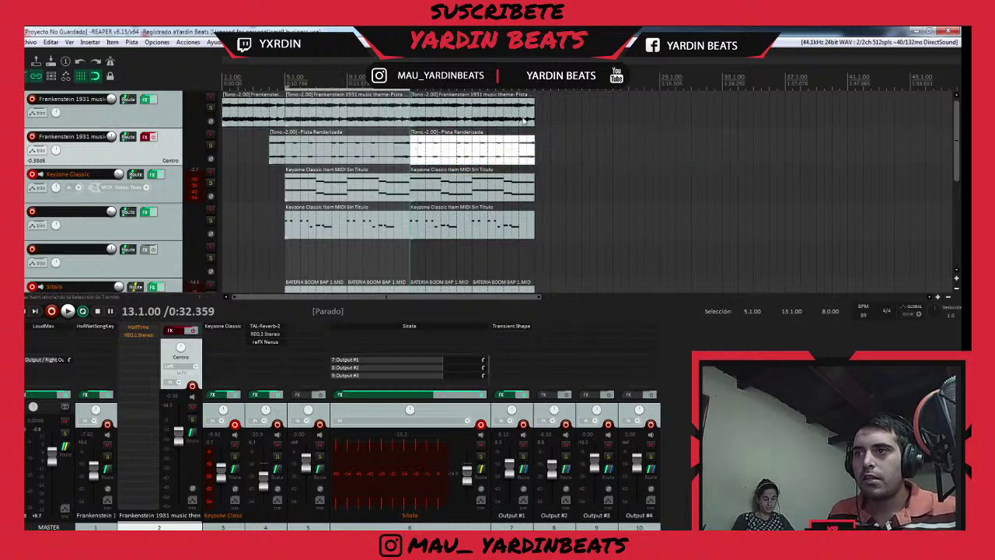
click(523, 118)
drag(512, 235, 514, 236)
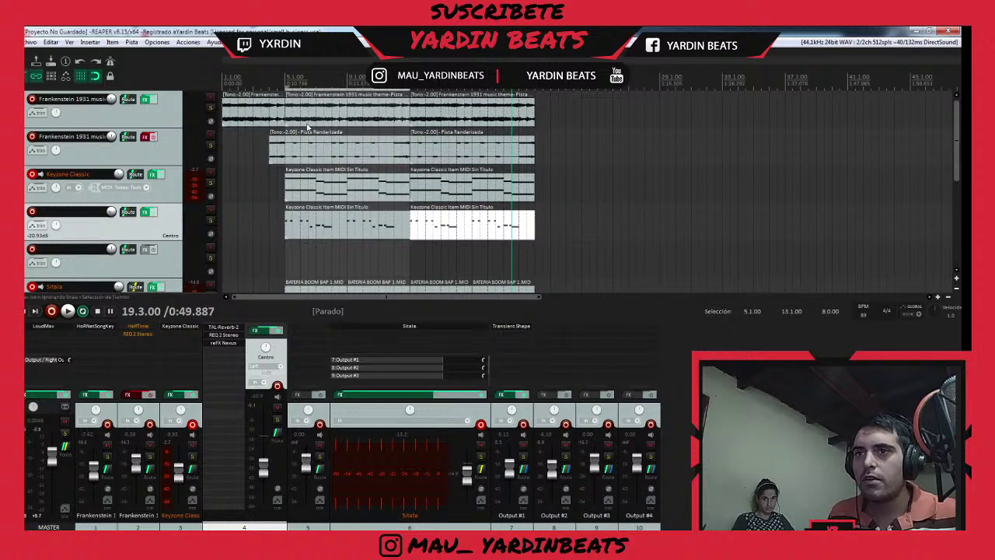
- Try to move the Sitala drum track above the first Frankenstein 1931 track
shift+click(282, 114)
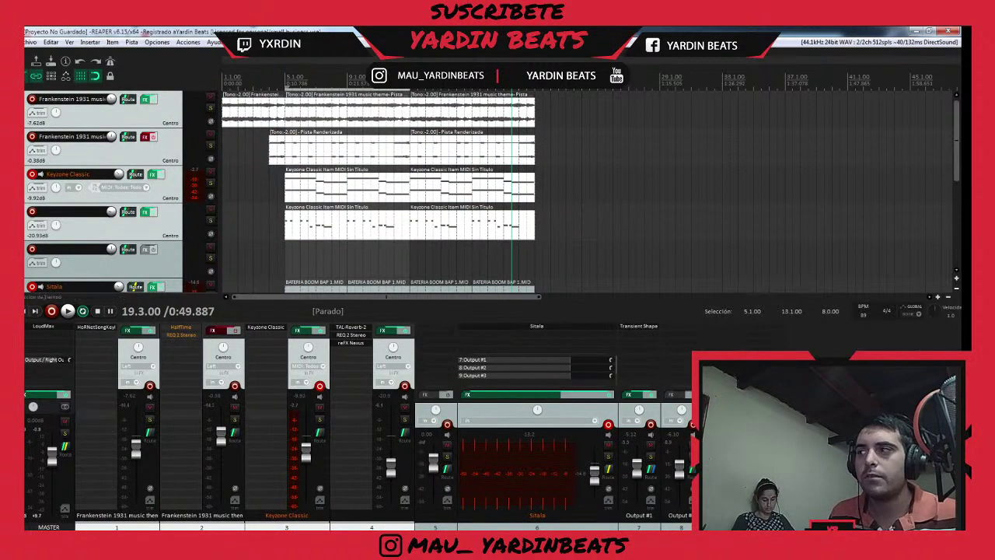
scroll(304, 155, down, 5)
click(303, 132)
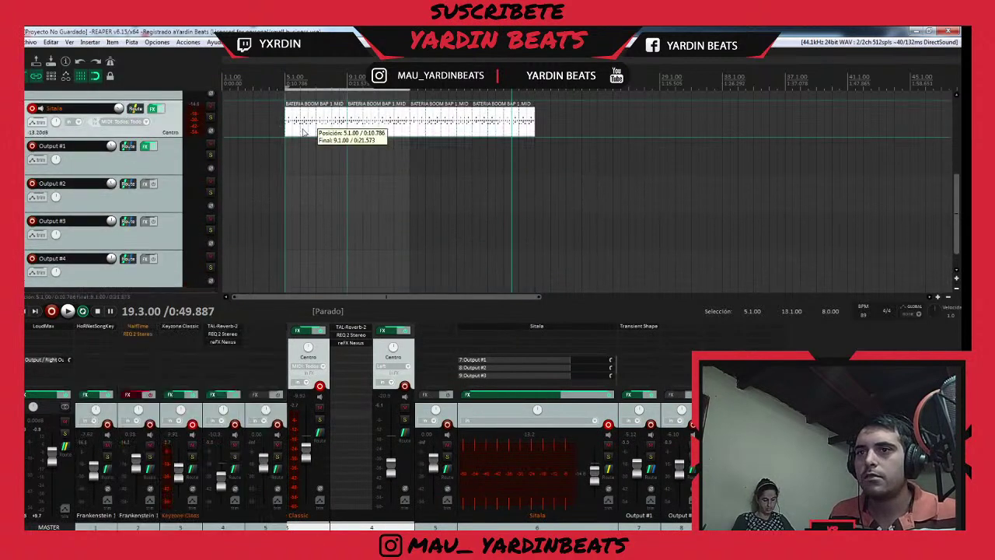
scroll(509, 160, up, 4)
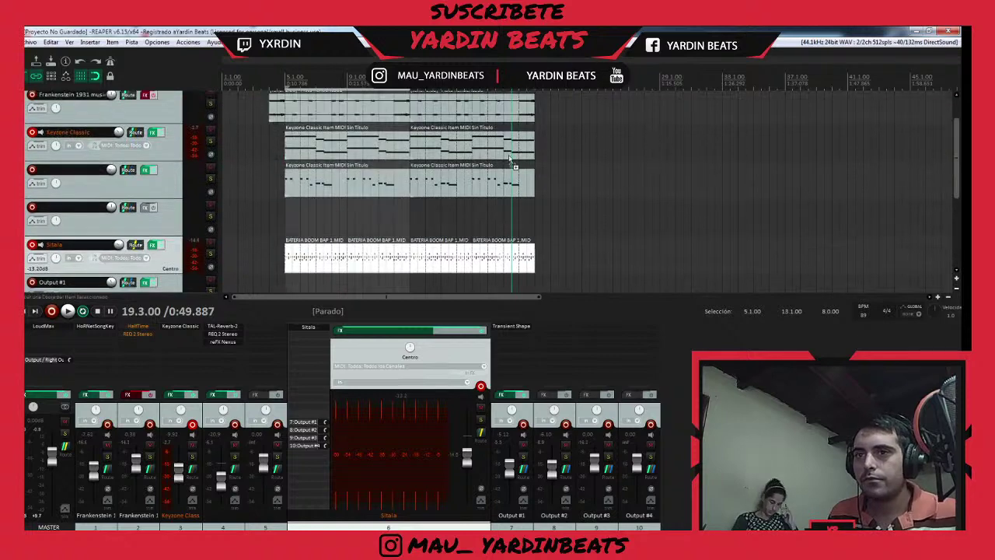
drag(163, 210, 166, 84)
key(space)
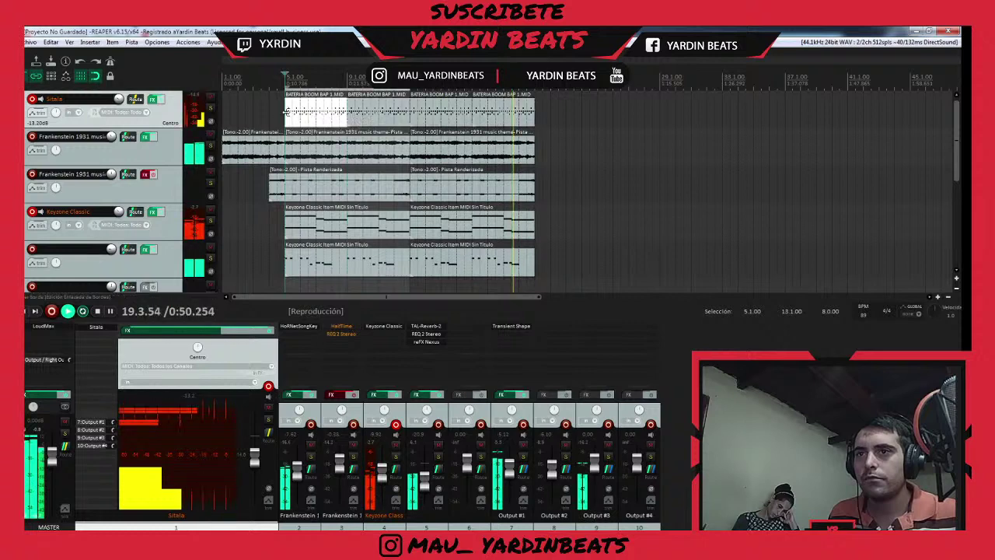
key(ctrl+z)
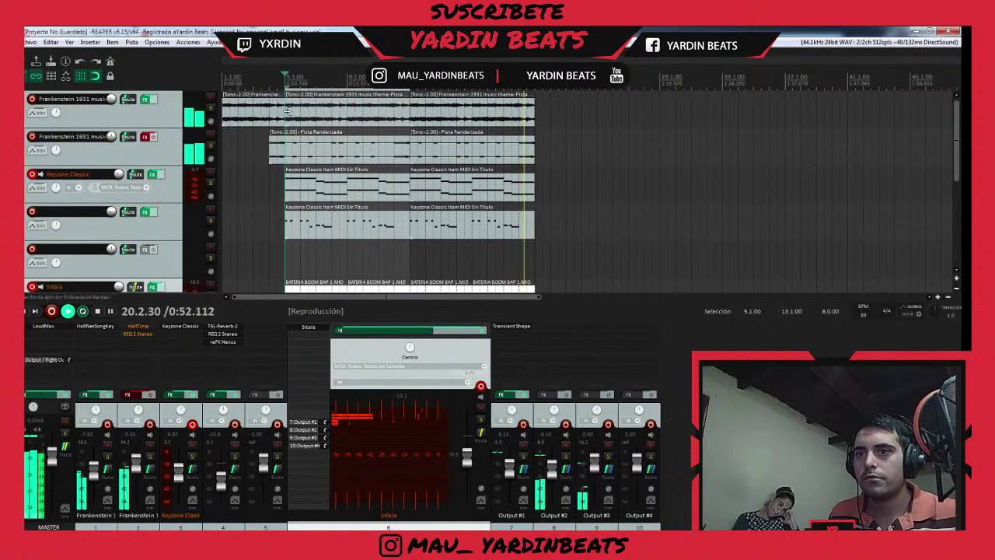
- Delete the empty track above Sitala, stop playback and select the second Frankenstein 1931 track's first clip
click(163, 263)
key(Delete)
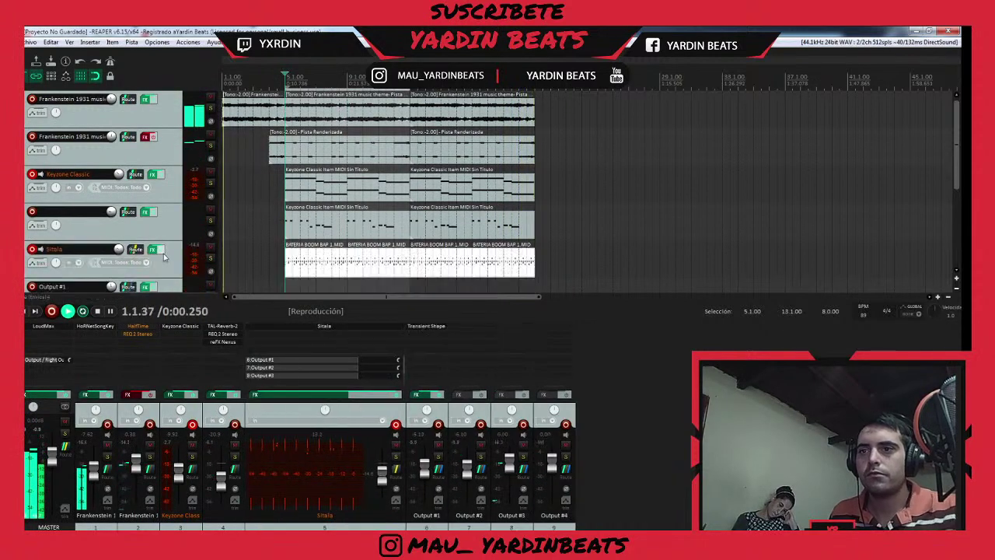
click(273, 158)
key(space)
- Save the project on the desktop (Escritorio) as H2, in REAPER project format
click(34, 42)
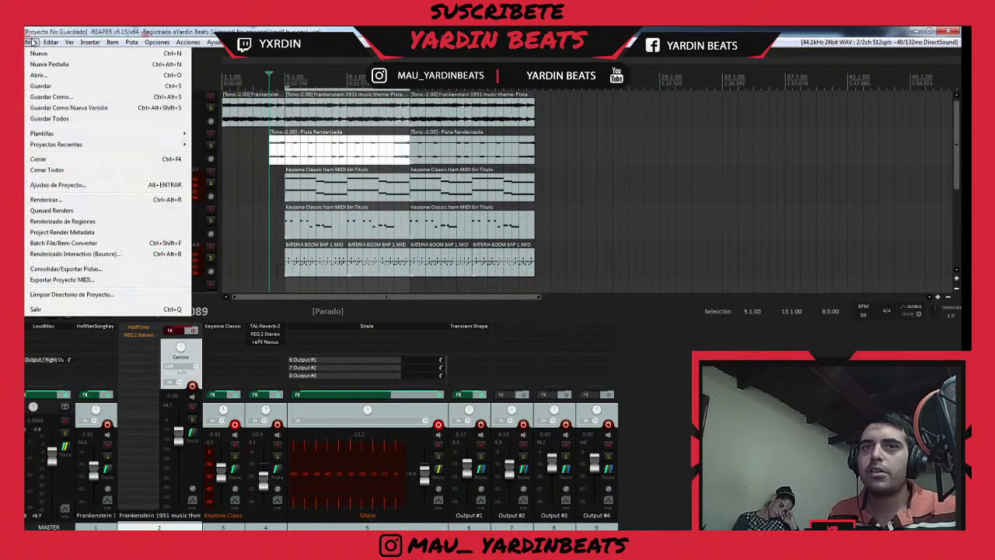
click(51, 98)
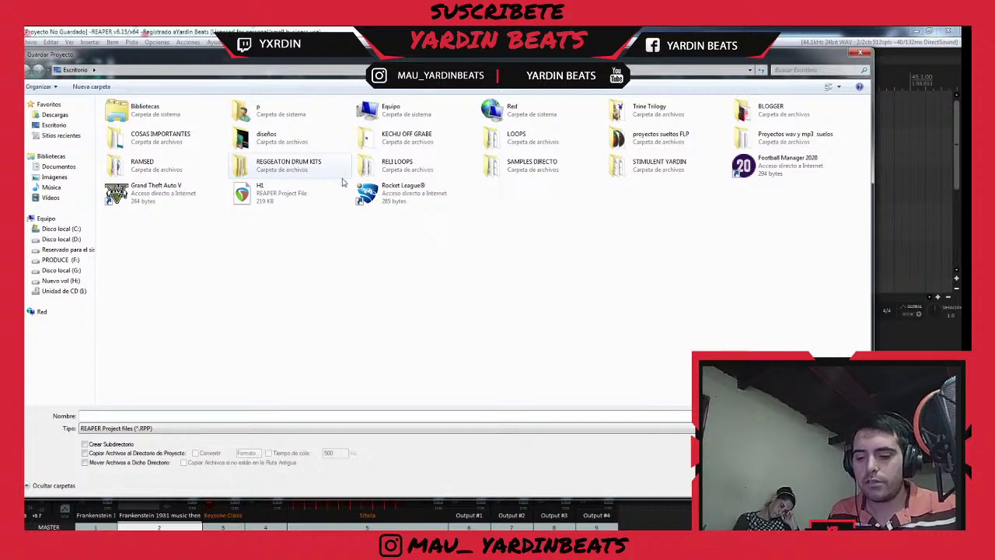
text(H2)
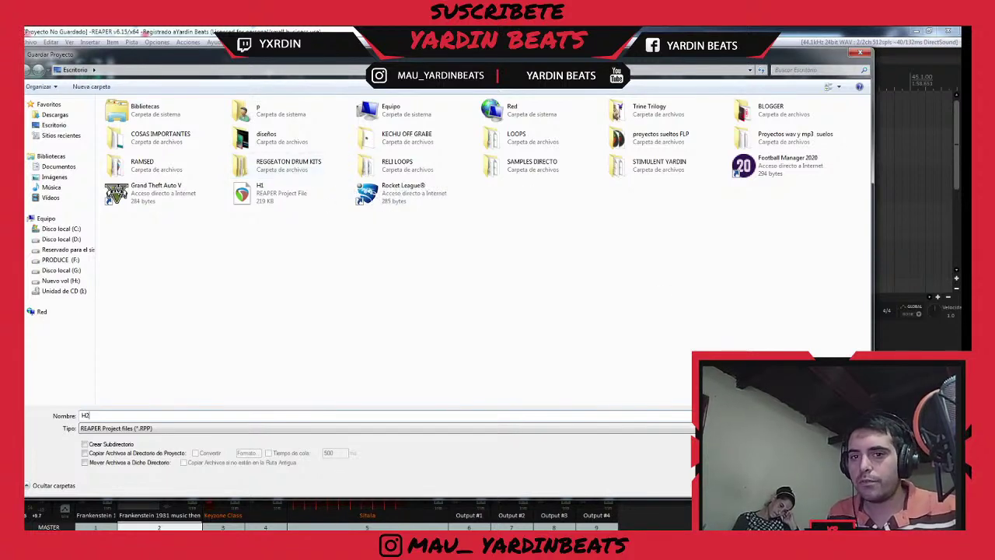
key(Return)
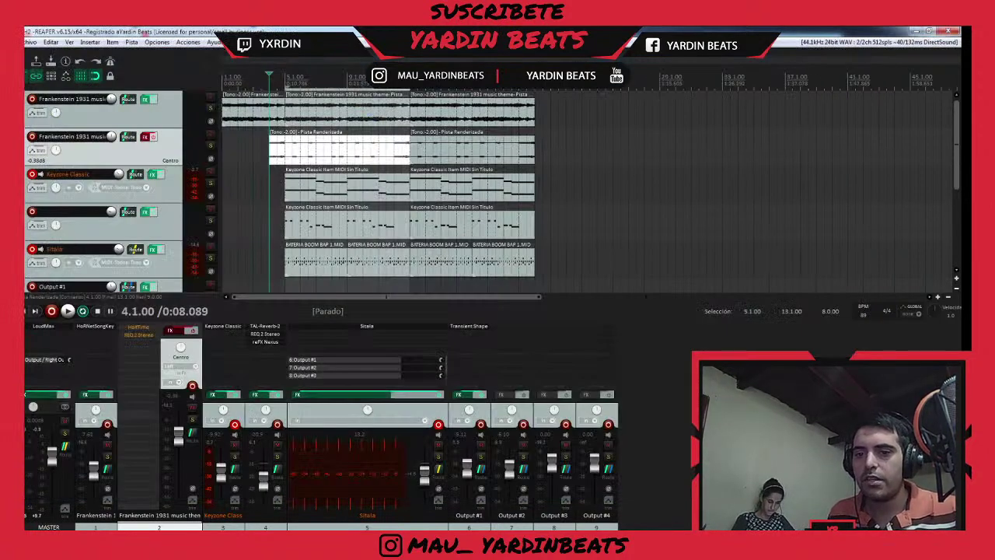
- Check the stream chat, switch to the browser and close the Frankenstein (1931) music theme video page
click(254, 498)
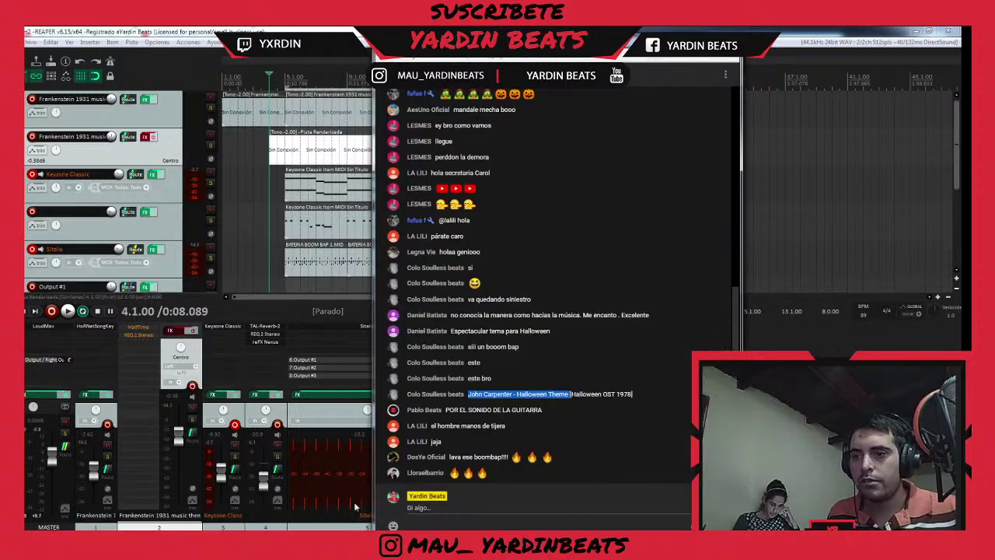
click(151, 509)
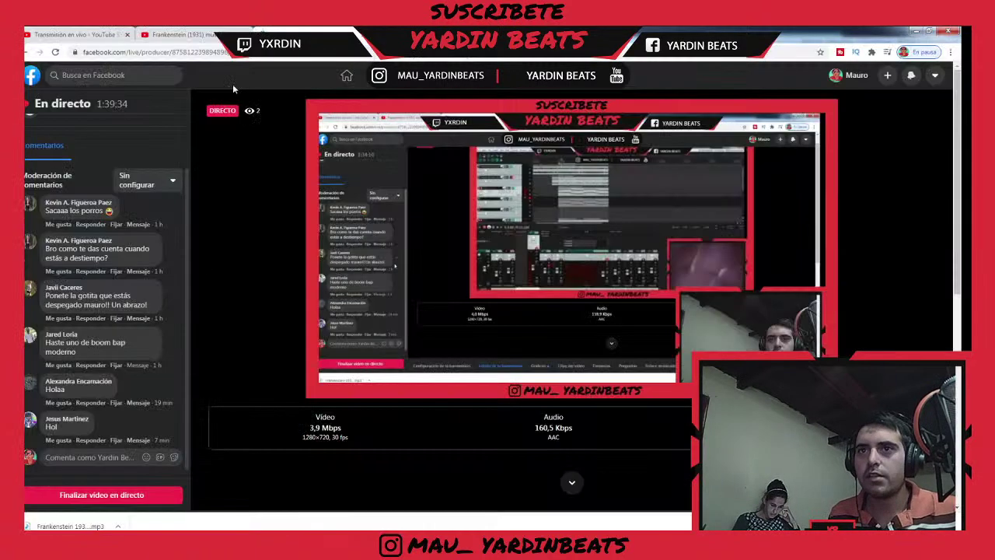
click(203, 37)
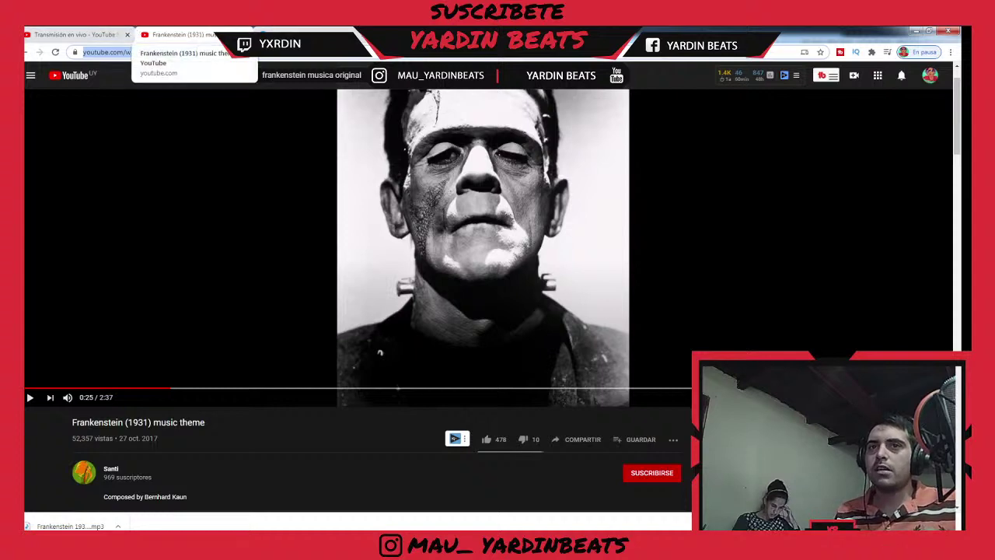
click(245, 34)
- Compare the viewer statistics and comments on the YouTube Studio and Facebook Live Producer pages
click(95, 35)
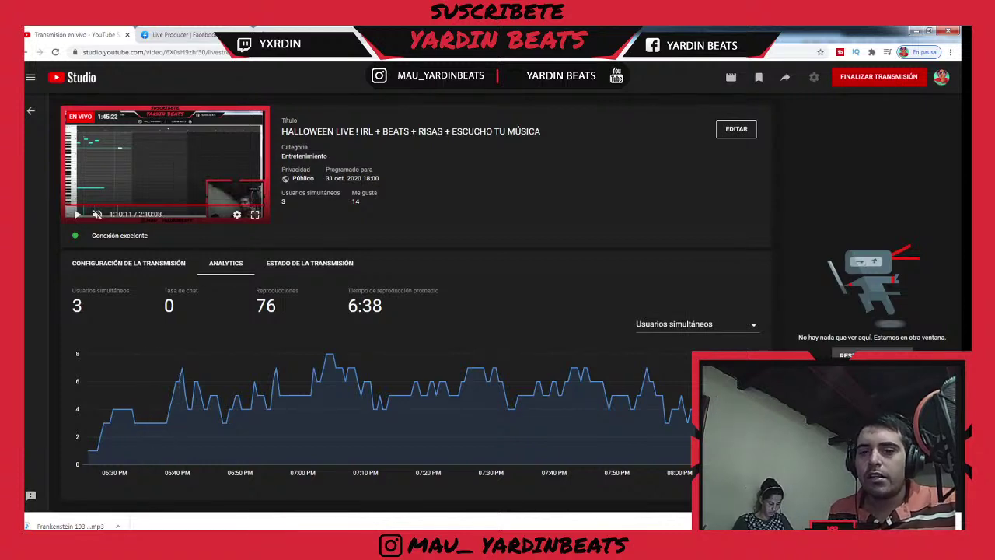
click(186, 32)
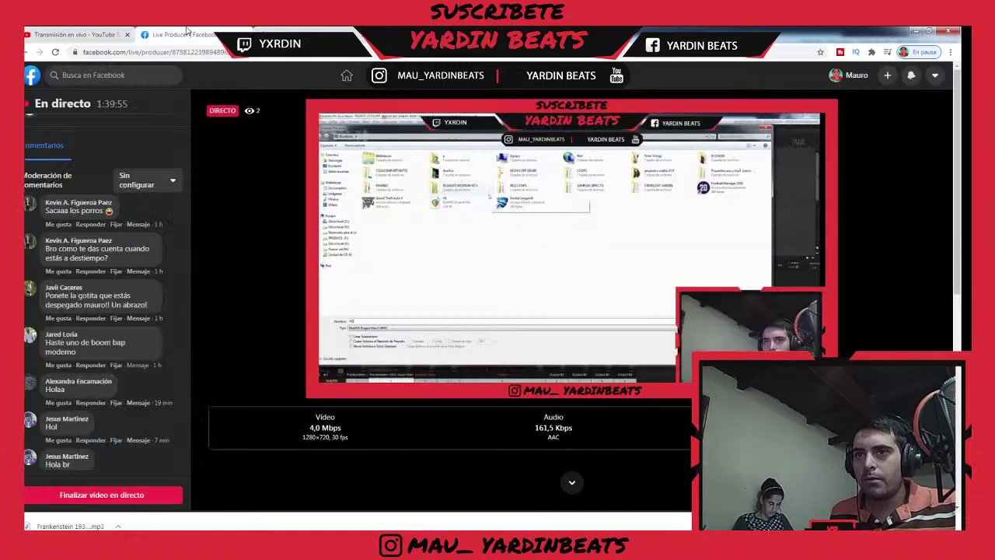
click(97, 32)
click(159, 32)
click(85, 32)
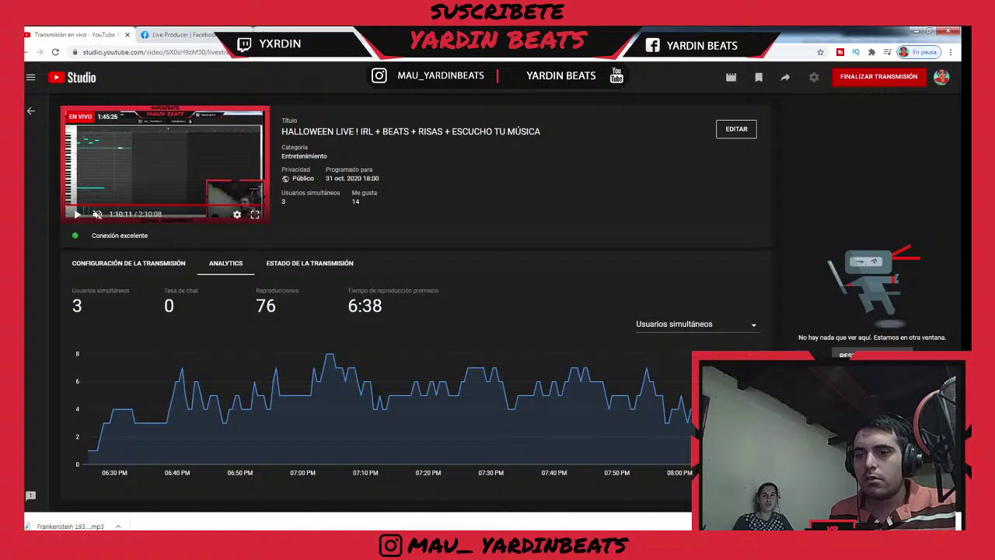
- Read back through the pop-out live chat to its first messages and close the chat window
click(238, 513)
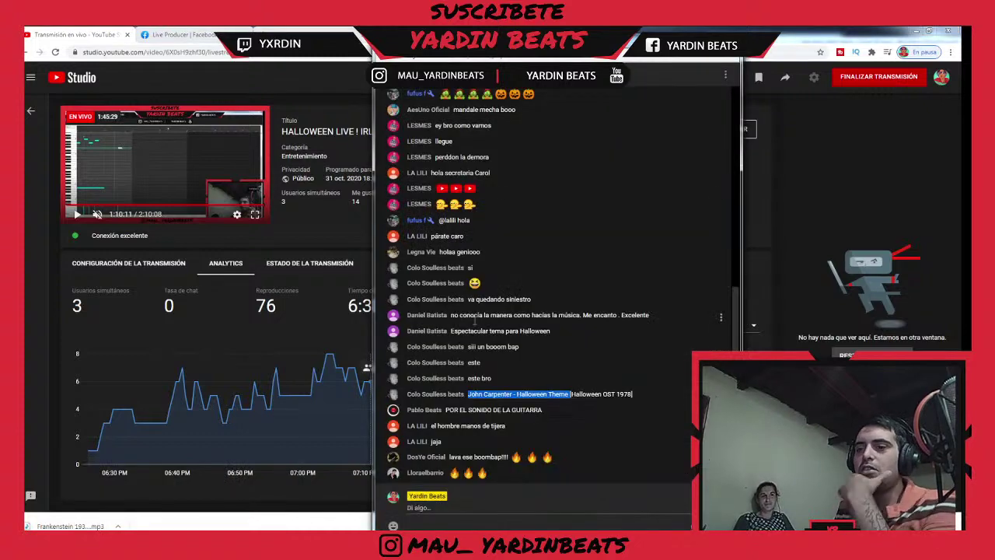
scroll(684, 265, up, 15)
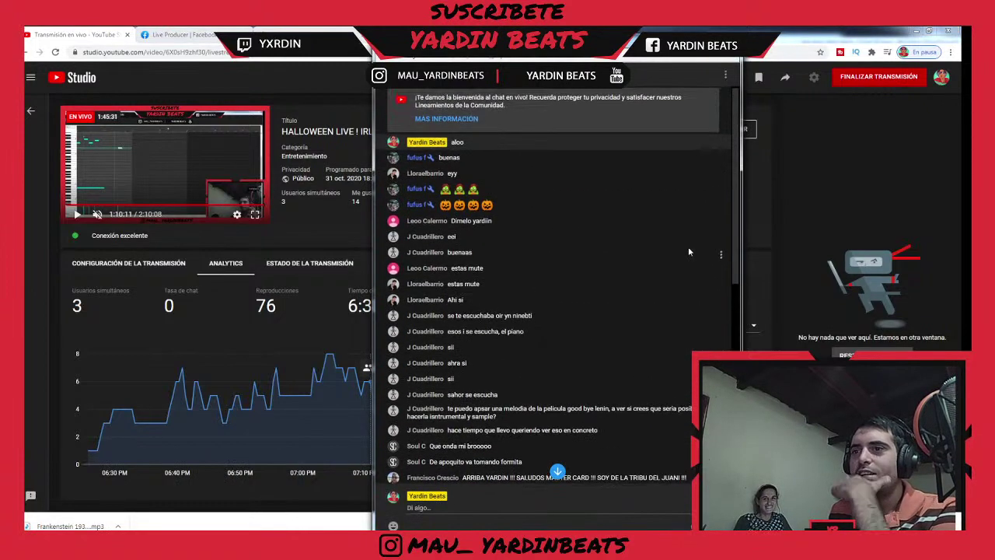
click(727, 45)
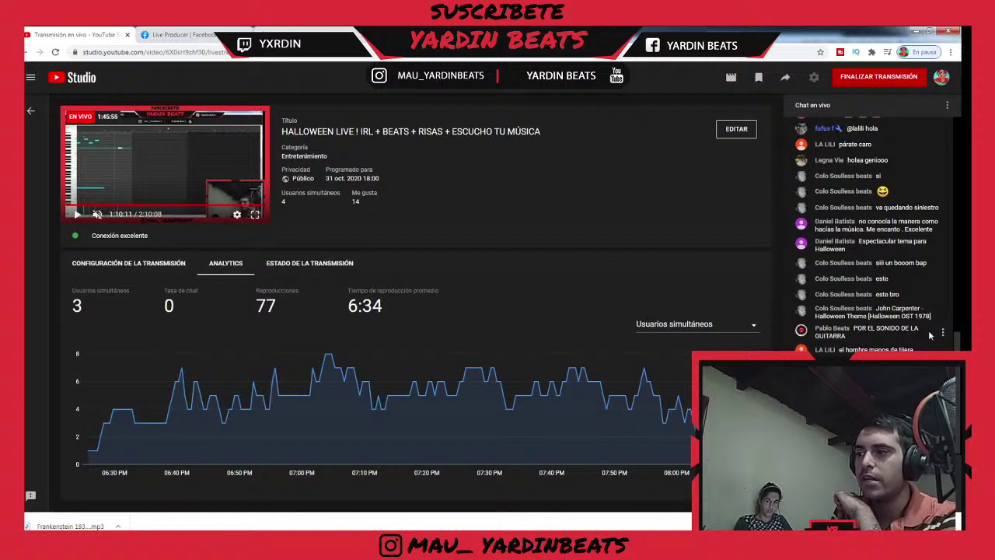
- Review the recent chat messages in YouTube Studio and briefly play the live stream preview
scroll(927, 288, up, 4)
scroll(917, 285, down, 4)
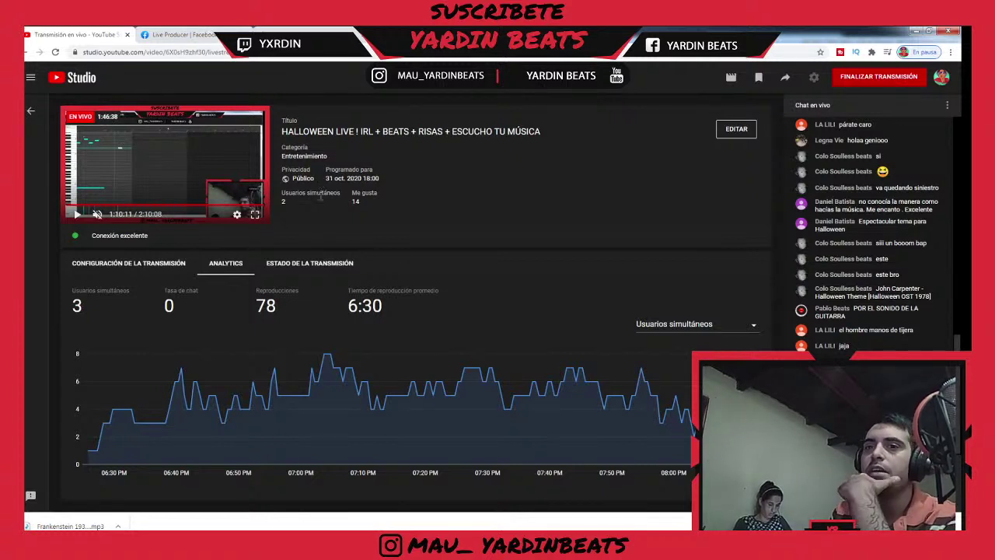
click(77, 213)
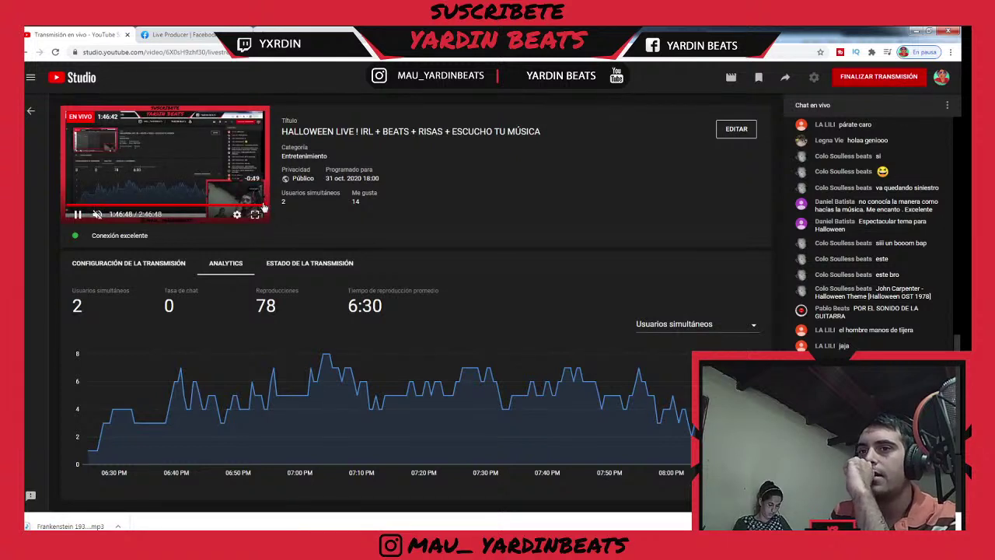
click(77, 214)
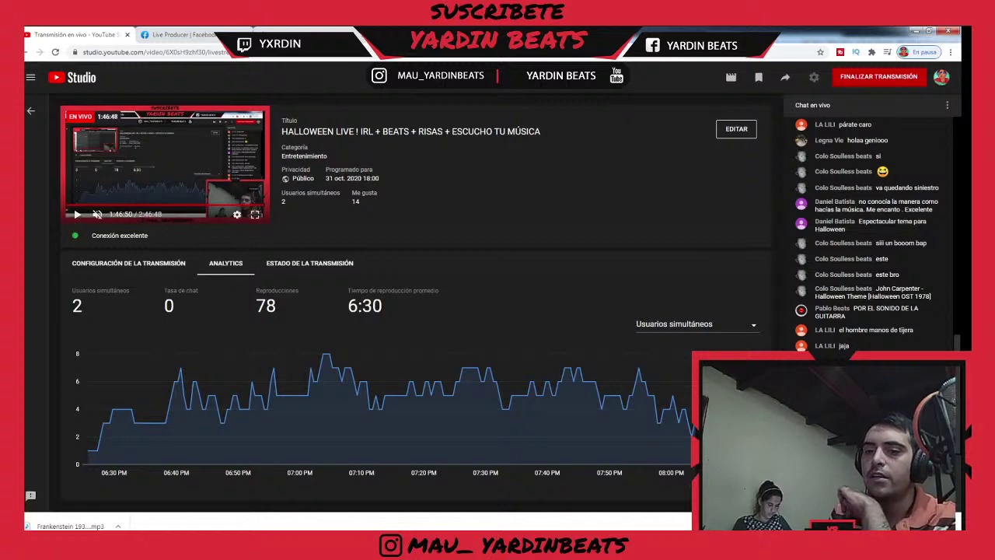
- Switch back to REAPER, select the bass clip that starts at bar 5 and glance at the Downloads folder
click(188, 543)
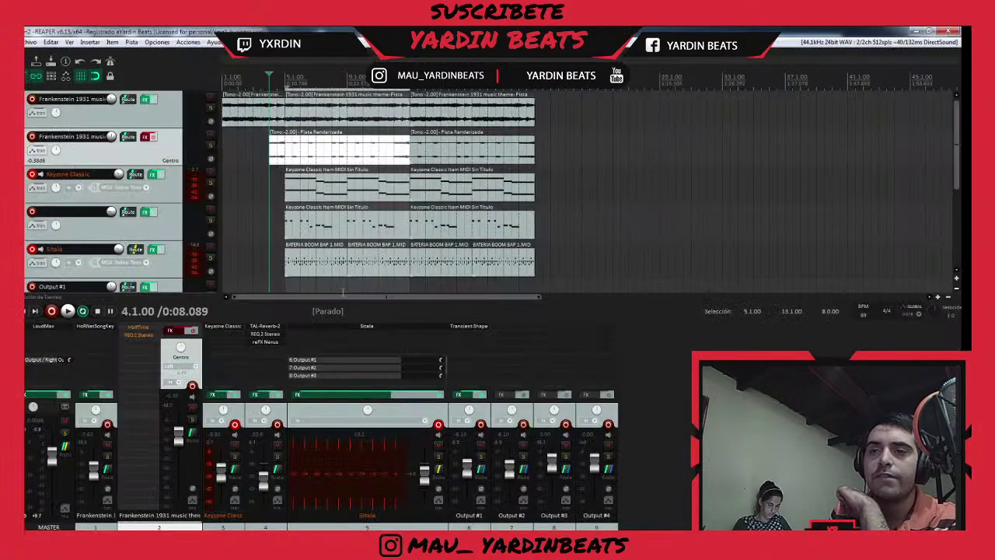
scroll(282, 217, up, 3)
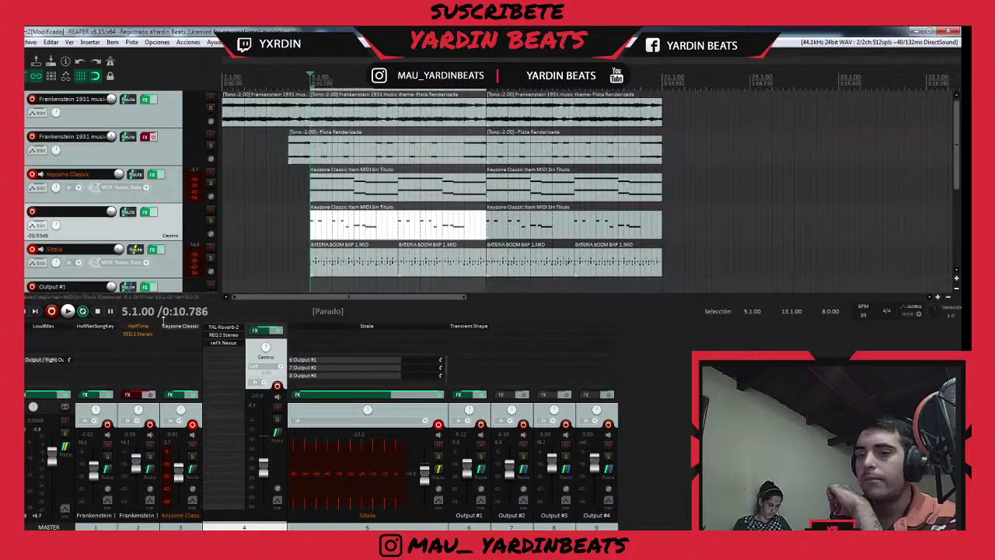
click(144, 543)
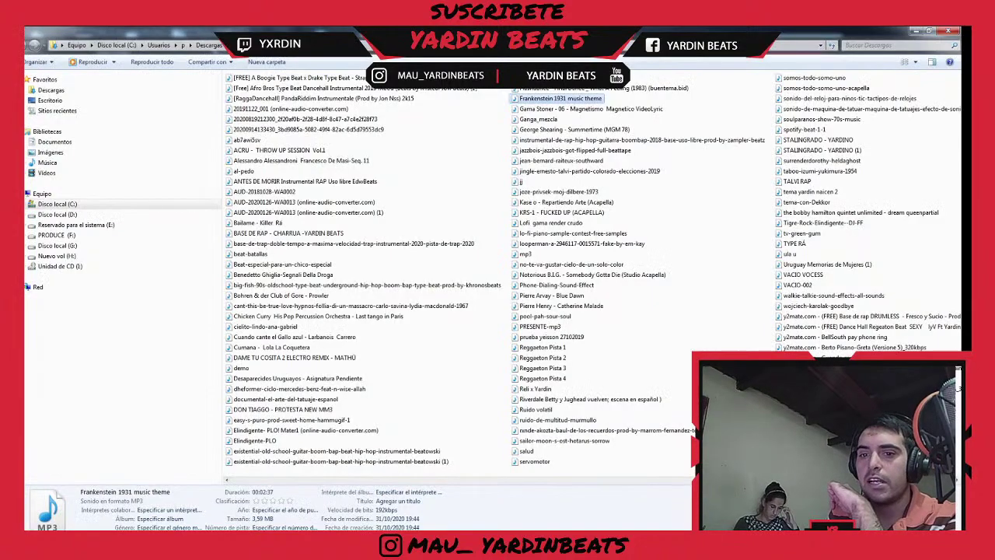
click(144, 542)
key(alt+Tab)
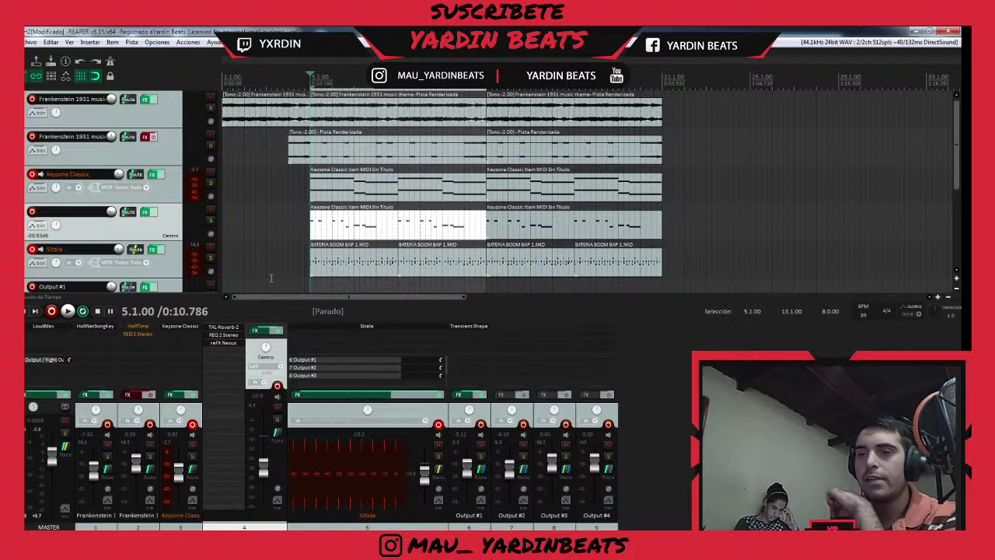